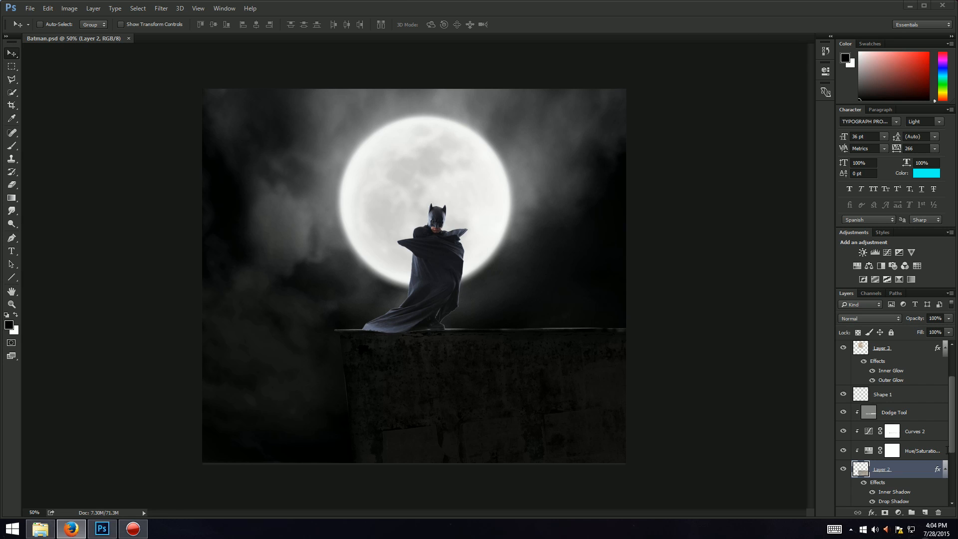
Step: Add a new empty layer and move it directly below Layer 5 in the layer stack
left_click(945, 470)
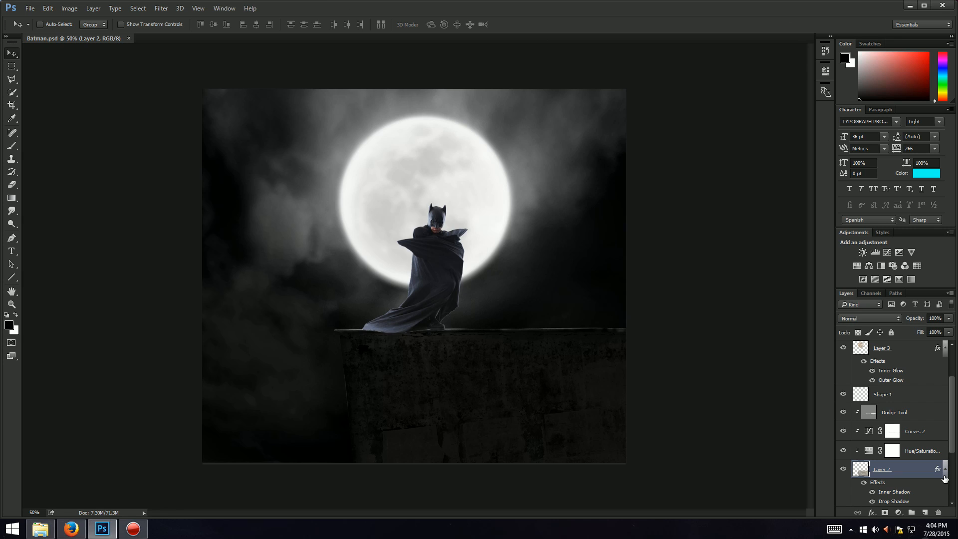
left_click(944, 347)
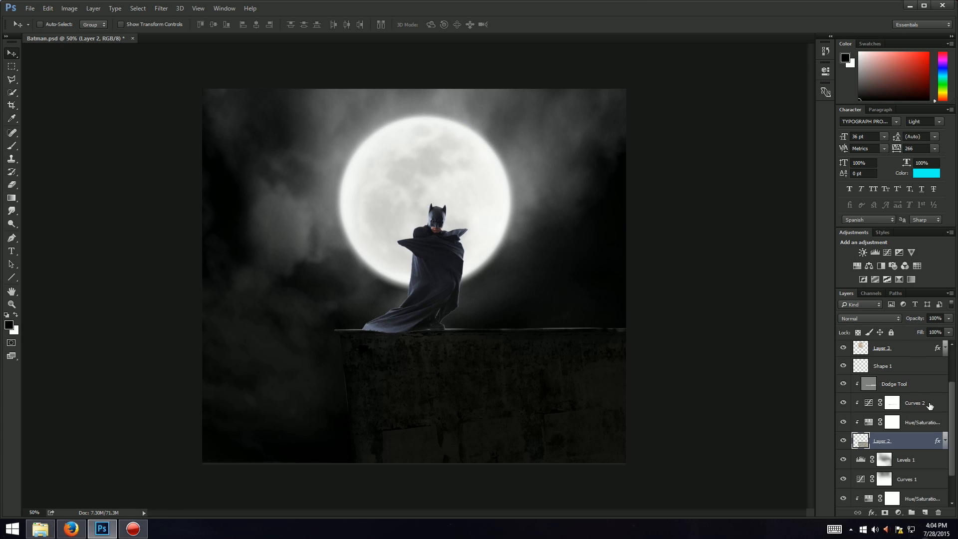
scroll(907, 384, "up", 3)
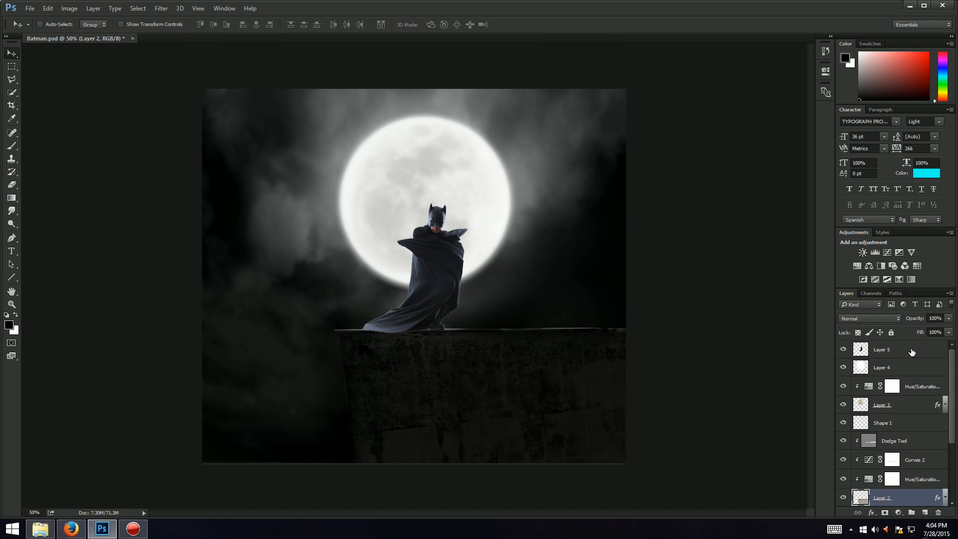
left_click(911, 352)
left_click(925, 513)
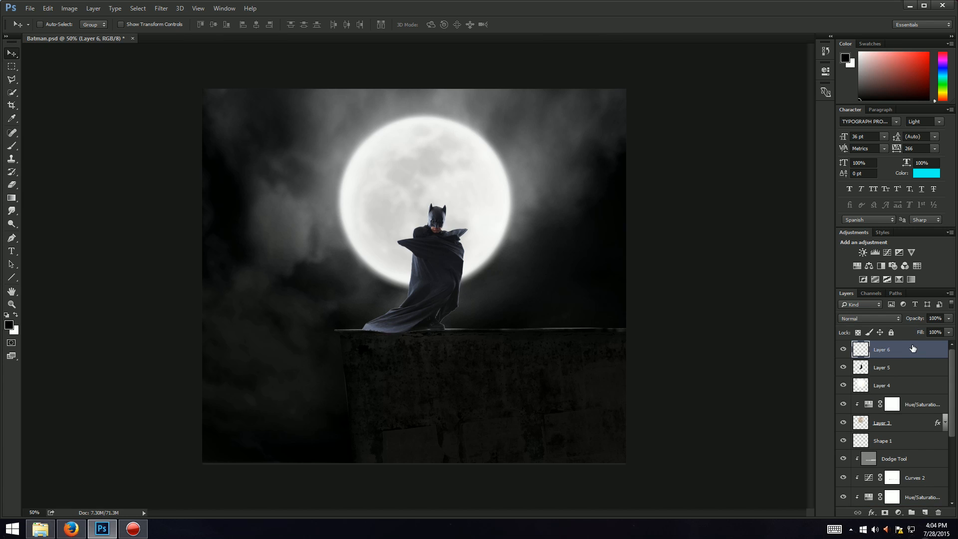
left_click_drag(912, 348, 921, 373)
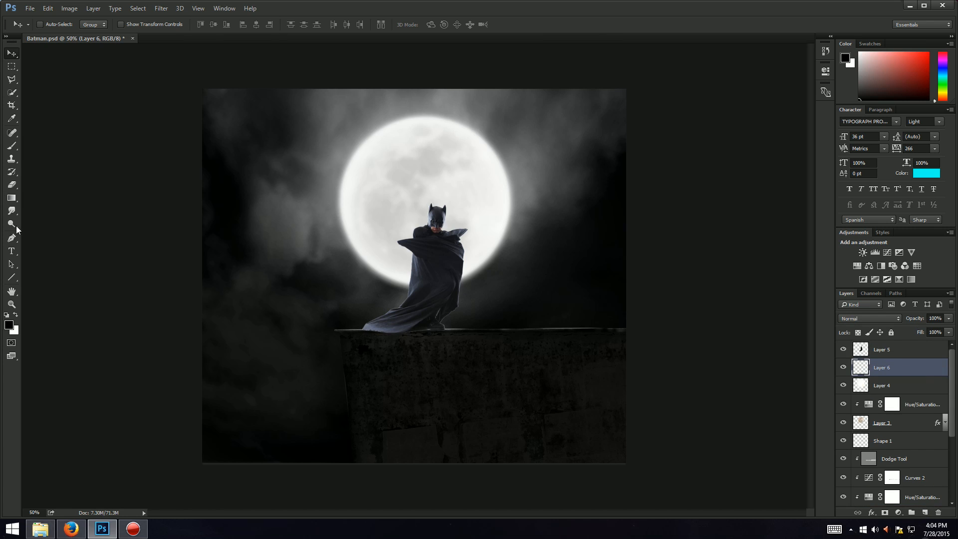
Step: Select the Brush tool, shrink the soft brush well below 700 px, and lower its opacity to 33%
left_click(11, 145)
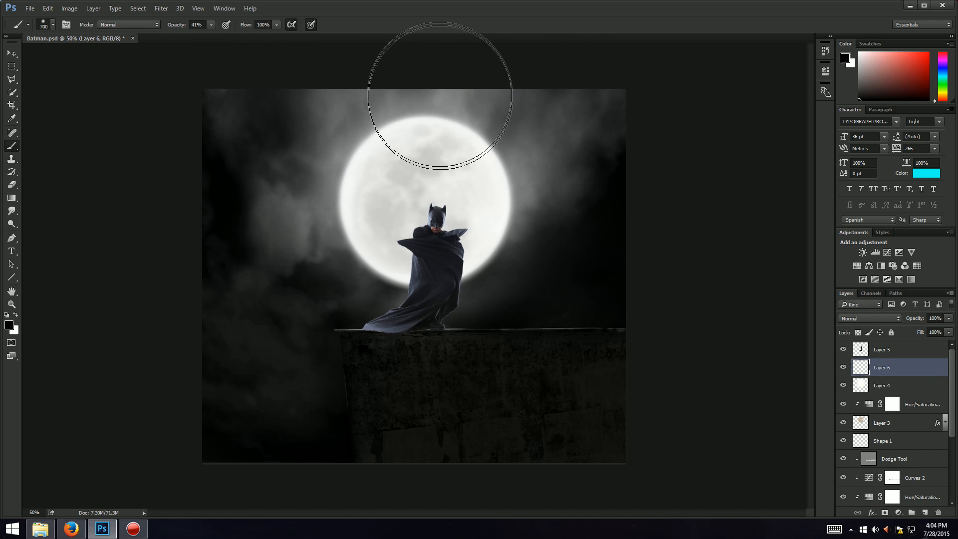
left_click(53, 24)
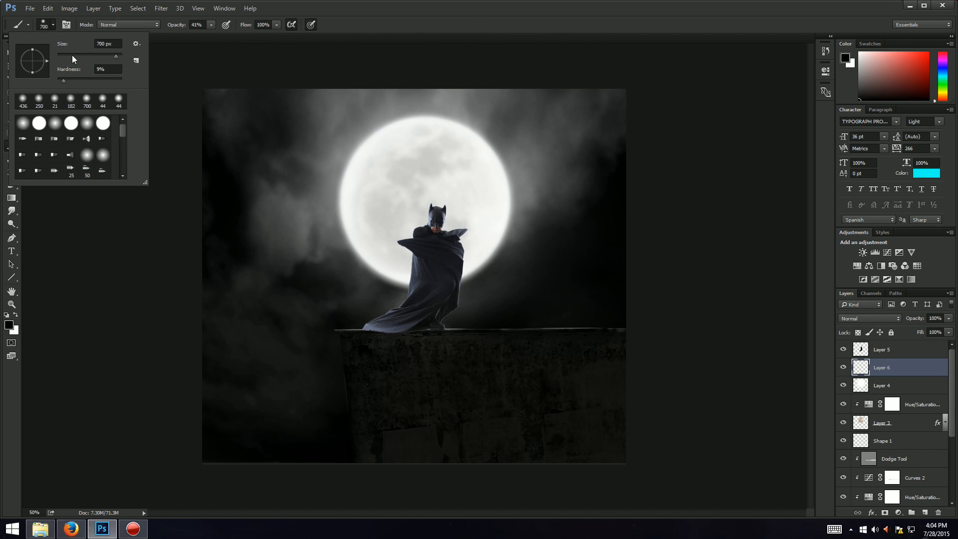
left_click(72, 55)
key("Return")
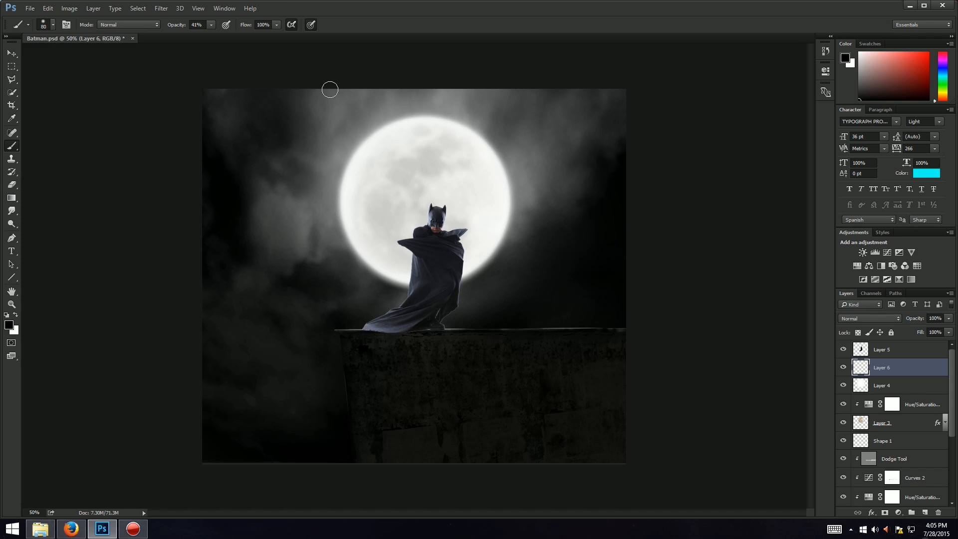
left_click(53, 25)
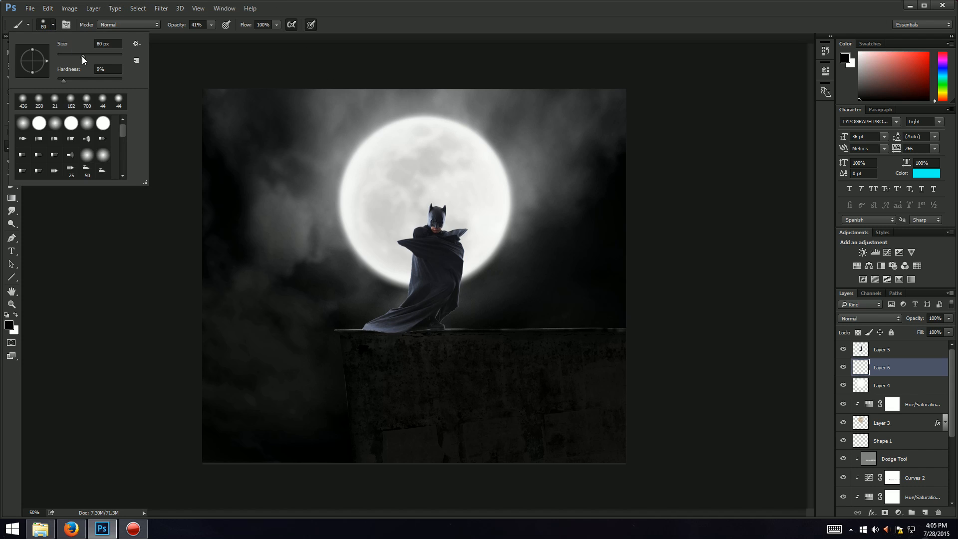
left_click_drag(83, 58, 78, 59)
left_click(271, 14)
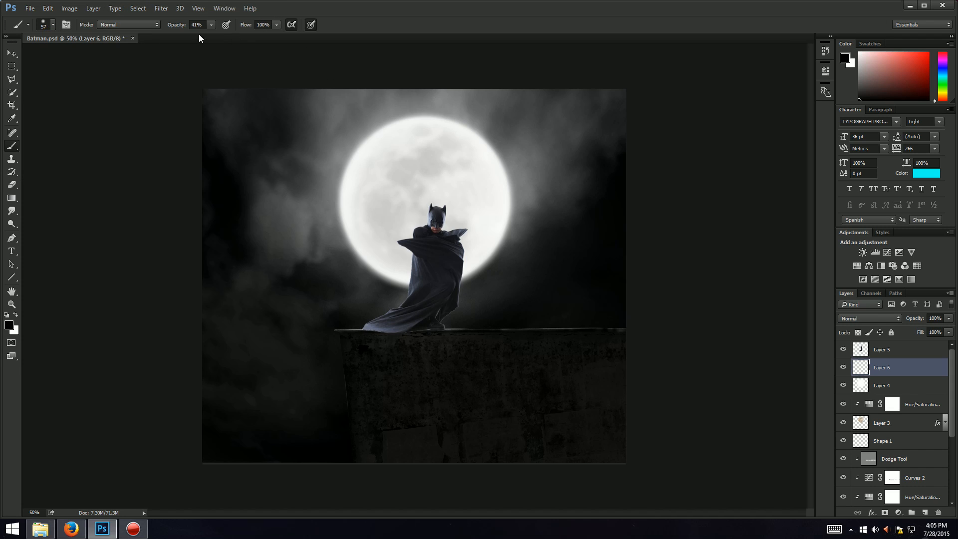
key("Return")
key("Return")
Step: Paint soft black shading on the new layer over the lower part of the cape
key("ctrl+plus")
key("ctrl+plus")
key("ctrl+plus")
key("ctrl+plus")
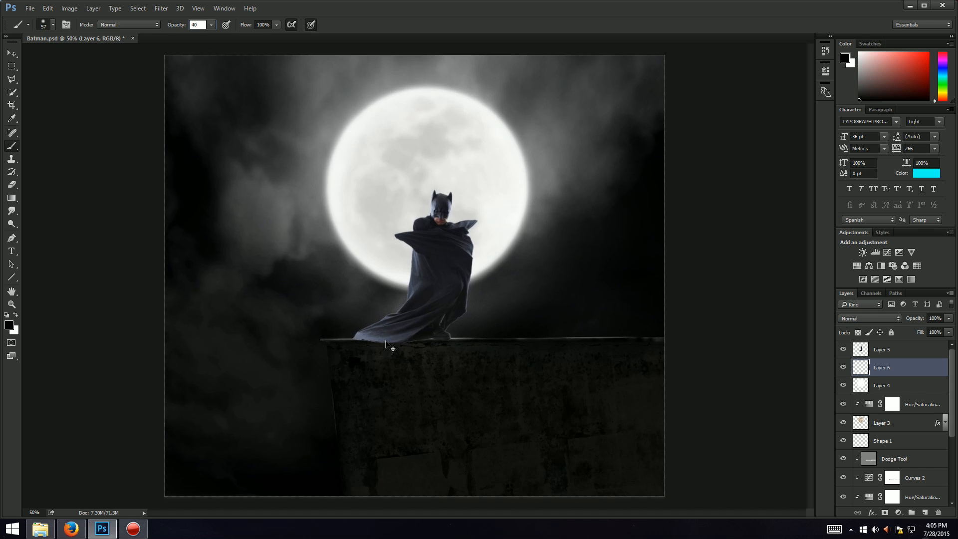
scroll(468, 345, "down", 3)
scroll(468, 344, "down", 4)
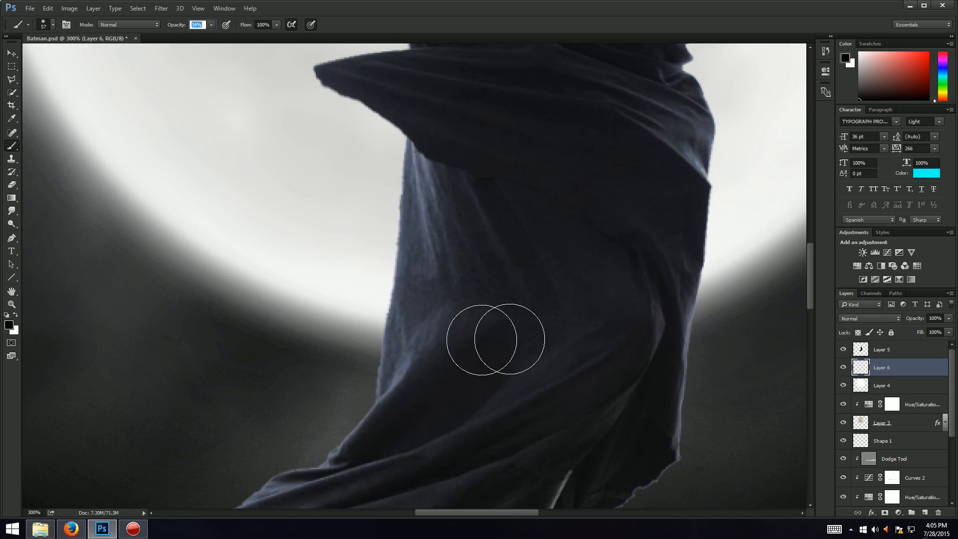
left_click_drag(810, 290, 806, 305)
mouse_move(156, 354)
left_mouse_down()
mouse_move(171, 364)
mouse_move(267, 363)
left_mouse_up()
mouse_move(287, 448)
left_mouse_down()
mouse_move(268, 441)
mouse_move(268, 406)
mouse_move(253, 402)
mouse_move(274, 416)
mouse_move(259, 374)
mouse_move(308, 343)
mouse_move(556, 336)
mouse_move(265, 346)
mouse_move(552, 336)
mouse_move(425, 332)
left_mouse_up()
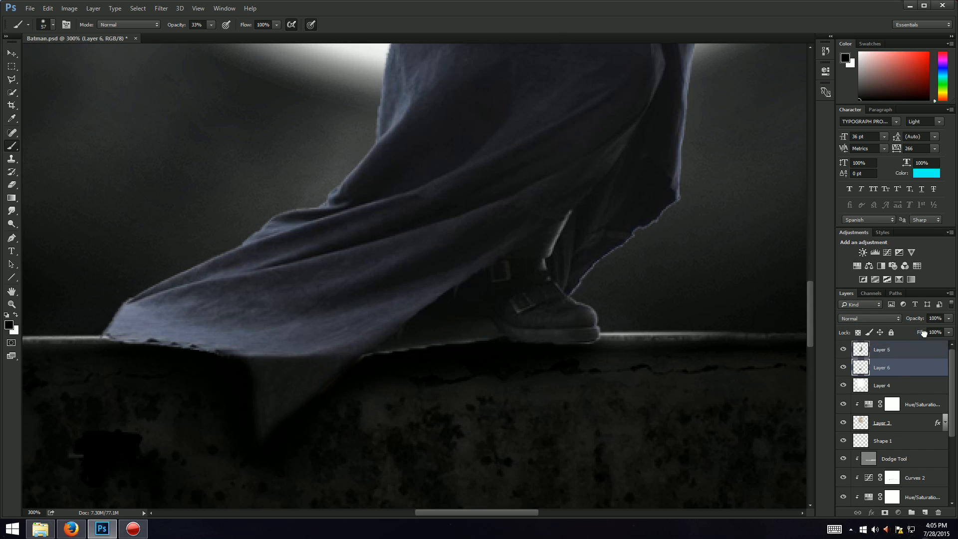
Step: Erase the shading that spills below the cape onto the wall, then return to the Brush tool
mouse_move(886, 367)
left_mouse_down()
mouse_move(919, 346)
mouse_move(913, 378)
left_mouse_up()
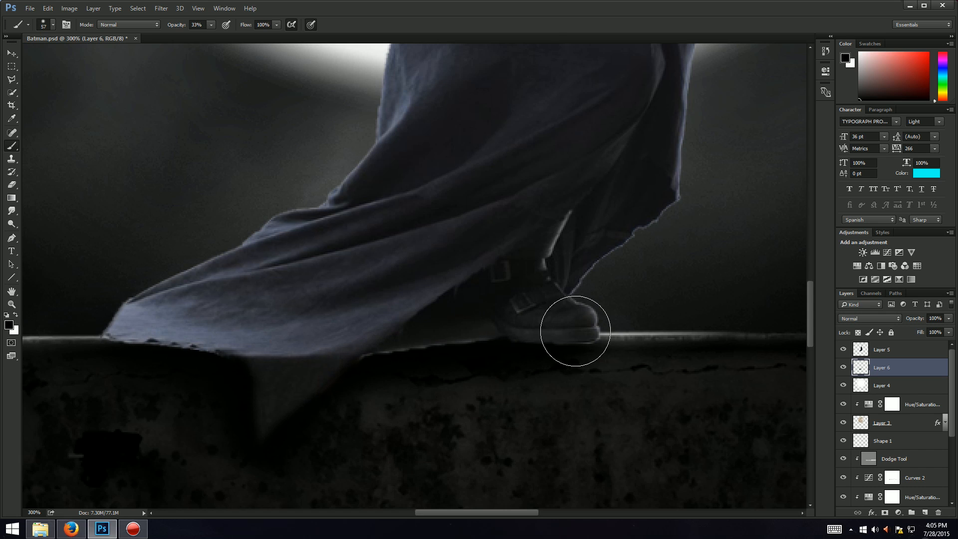
key("ctrl+minus")
key("ctrl+minus")
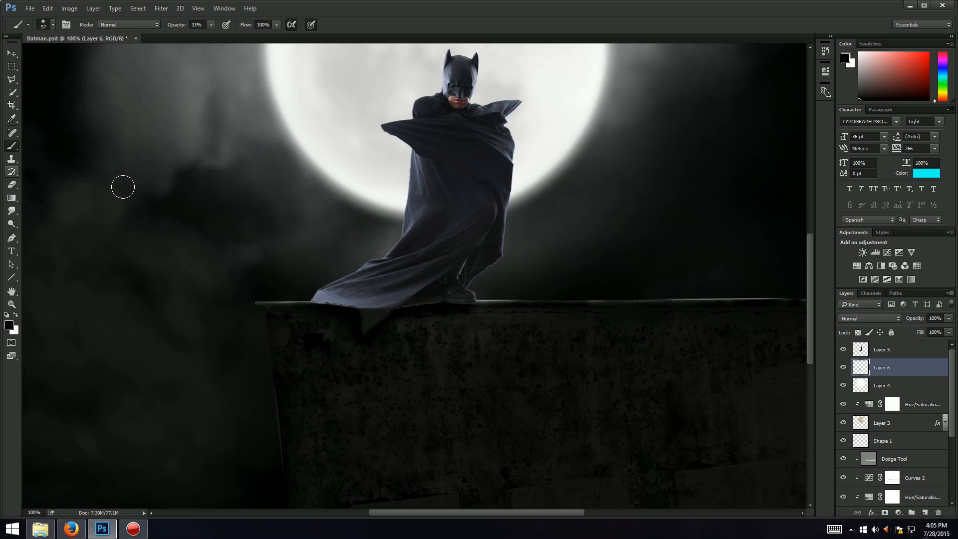
key("e")
mouse_move(318, 442)
left_mouse_down()
mouse_move(316, 434)
mouse_move(440, 426)
mouse_move(457, 472)
mouse_move(315, 350)
left_mouse_up()
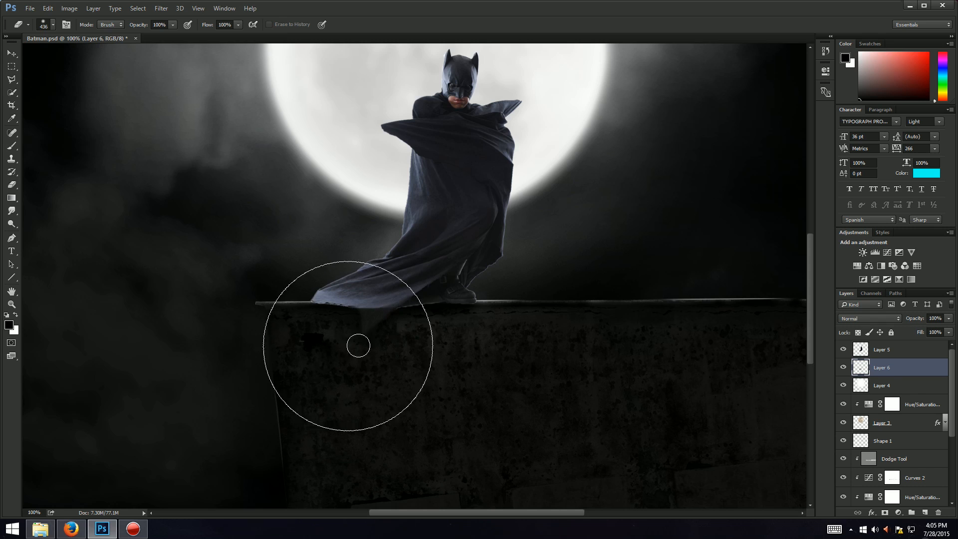
key("b")
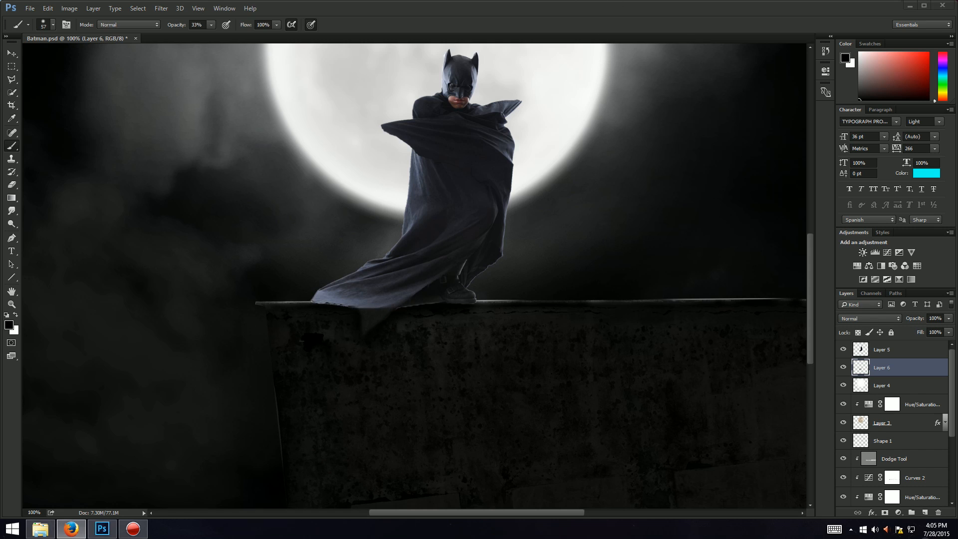
Step: Add a Curves adjustment layer above Layer 5
left_click(603, 8)
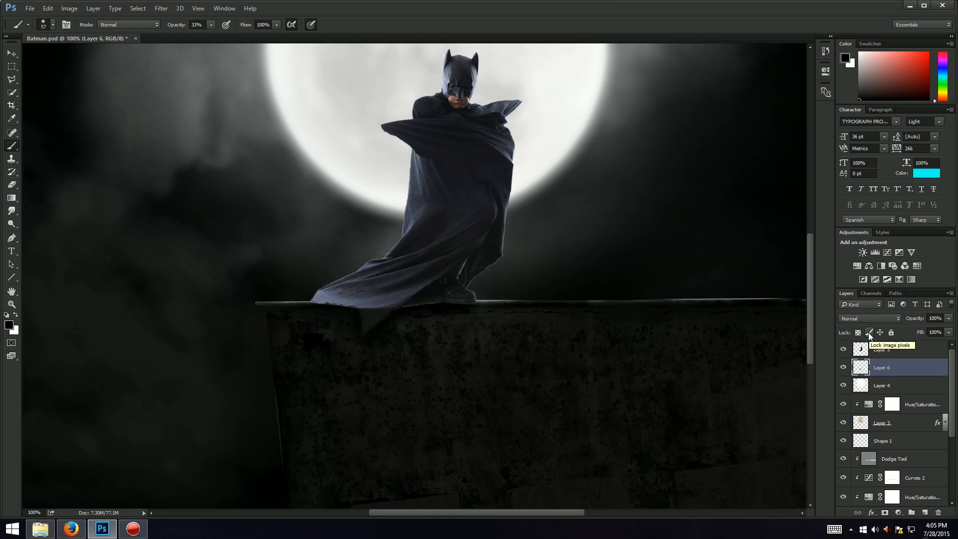
left_click(926, 347)
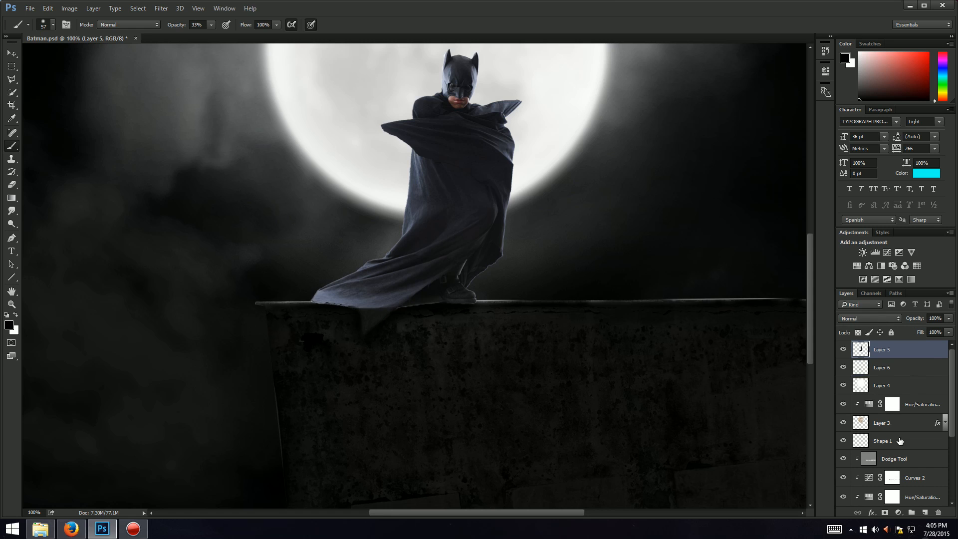
left_click(897, 513)
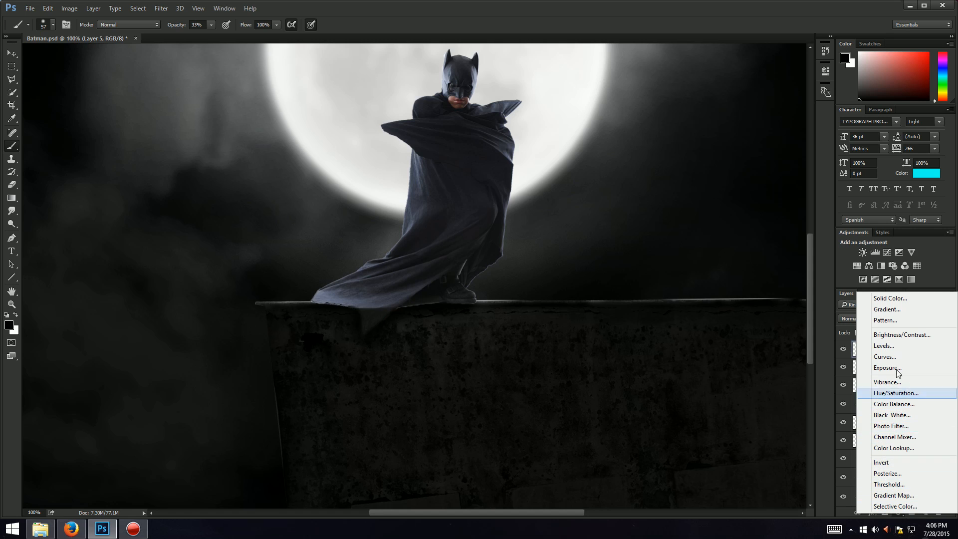
left_click(866, 356)
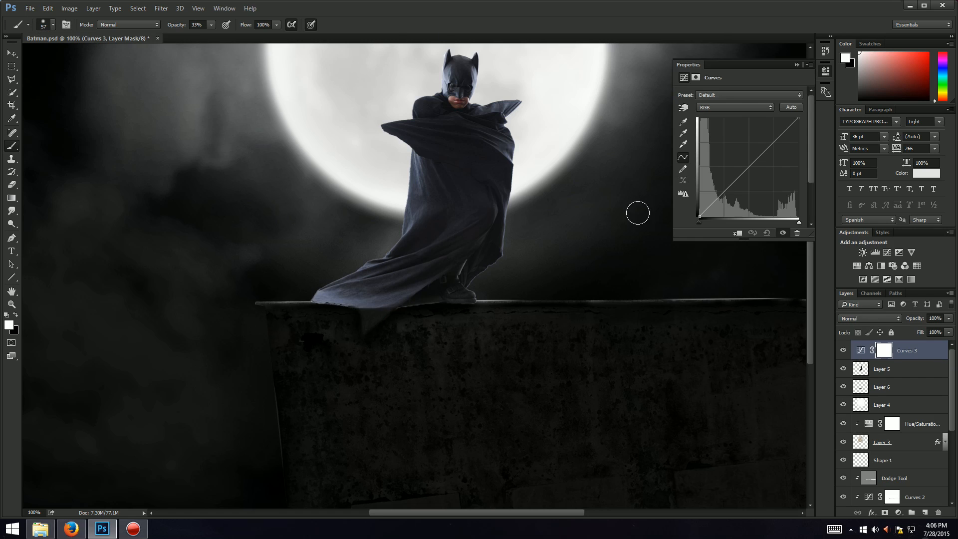
Step: Paint black on the Curves layer mask over the cape's left side
key("x")
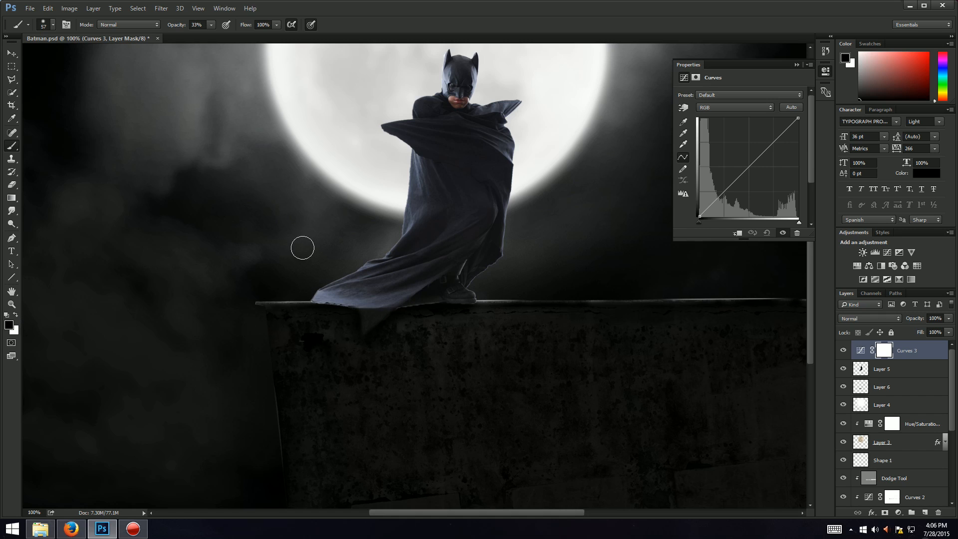
left_click_drag(335, 303, 307, 293)
mouse_move(351, 265)
left_mouse_down()
mouse_move(389, 229)
mouse_move(381, 250)
mouse_move(412, 202)
mouse_move(409, 157)
left_mouse_up()
Step: Pull the curve's midpoint down to darken, and clip the Curves layer to Layer 5
mouse_move(745, 170)
left_mouse_down()
mouse_move(754, 186)
mouse_move(754, 175)
left_mouse_up()
right_click(934, 347)
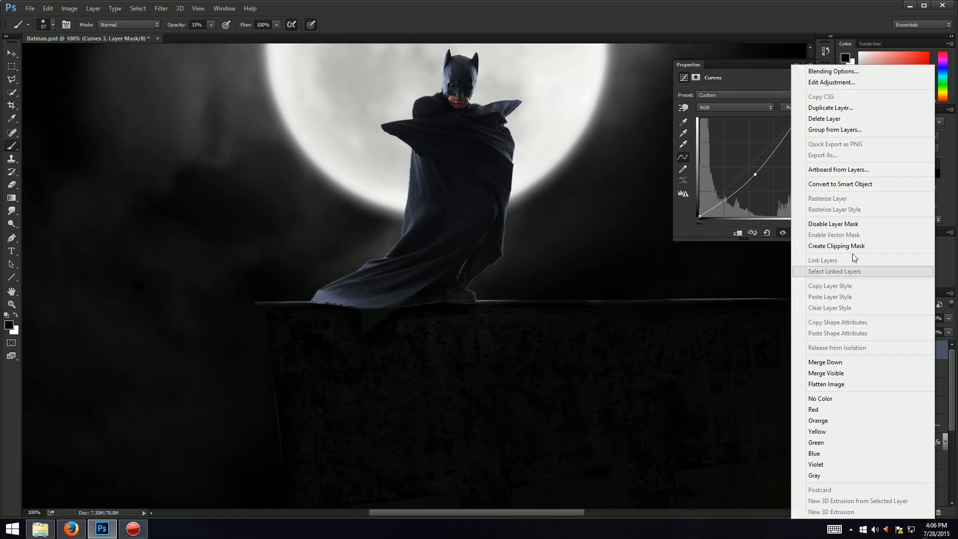
left_click(851, 235)
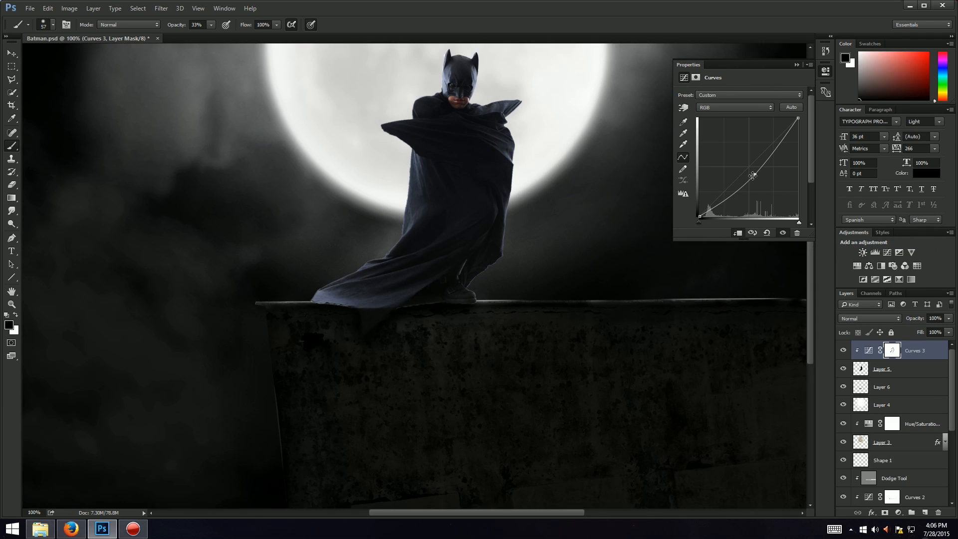
left_click_drag(752, 176, 741, 200)
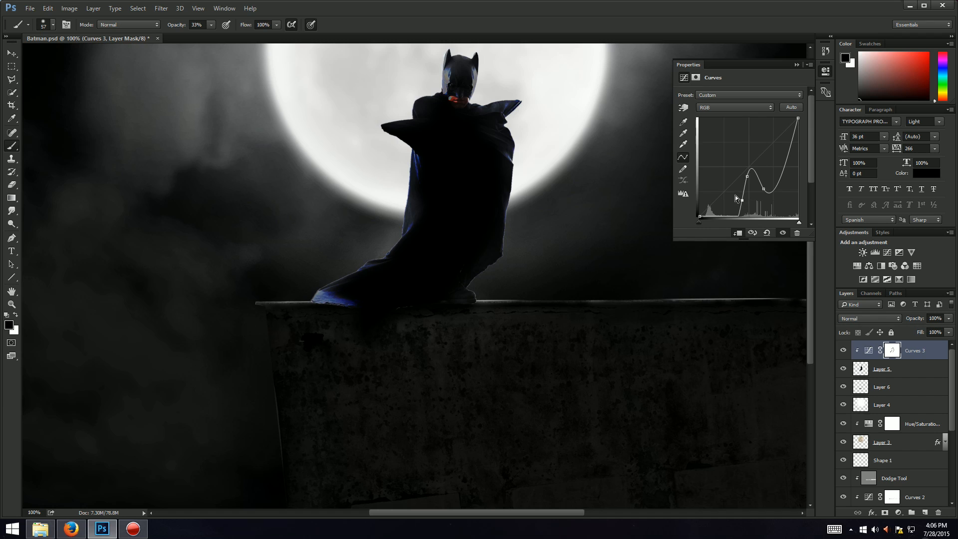
key("ctrl+alt+z")
key("ctrl+alt+z")
key("ctrl+alt+z")
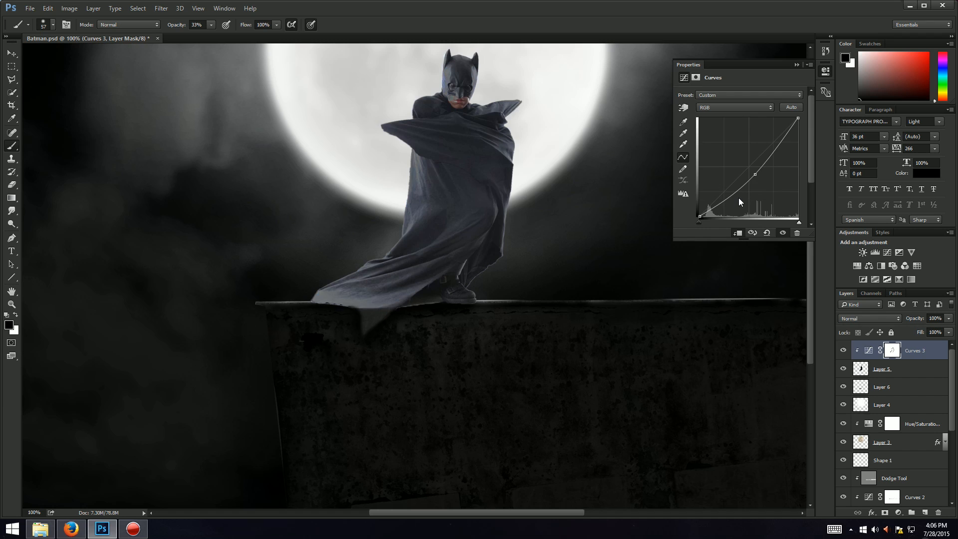
Step: Reshape the curve with extra points into a gentler darkening curve and close the Properties panel
left_click_drag(752, 176, 735, 188)
mouse_move(781, 147)
left_mouse_down()
mouse_move(765, 124)
mouse_move(778, 142)
left_mouse_up()
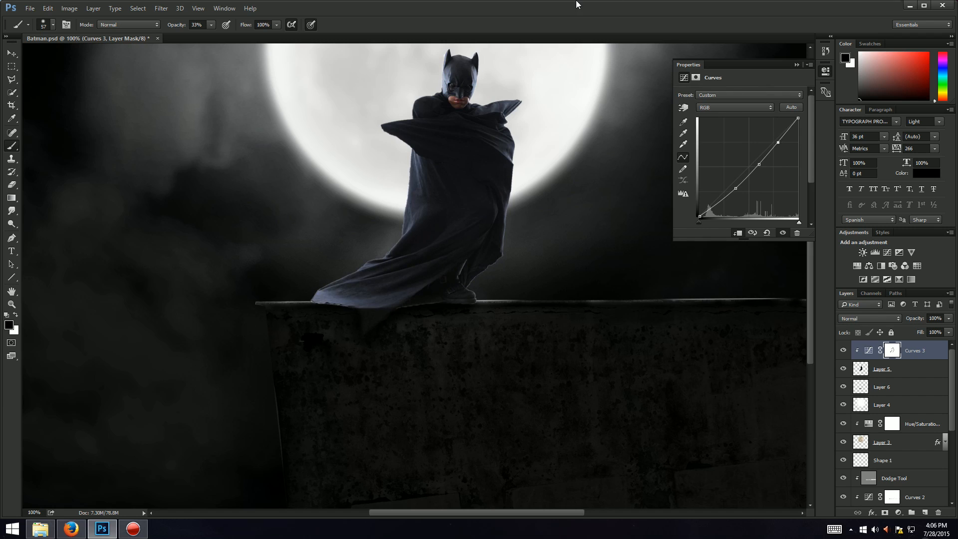
left_click(797, 64)
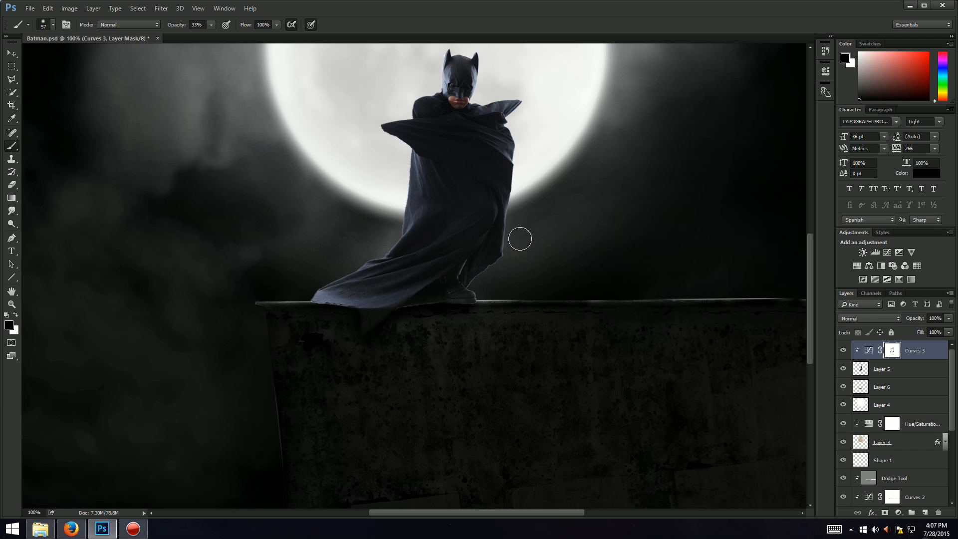
Step: Set brush opacity to 100% and paint black on the Curves mask over the lower cape and its right edge
left_click(211, 24)
left_click_drag(208, 36, 245, 36)
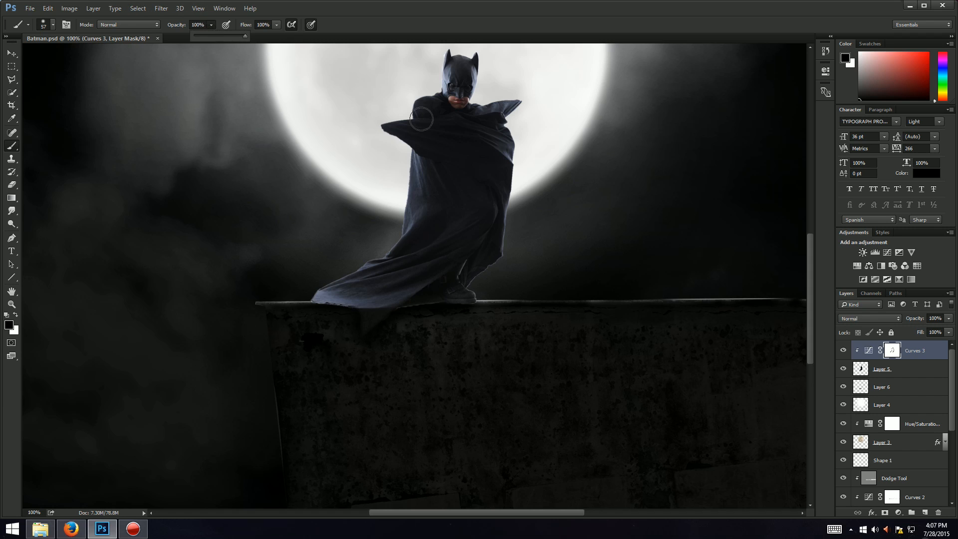
left_click_drag(519, 261, 442, 333)
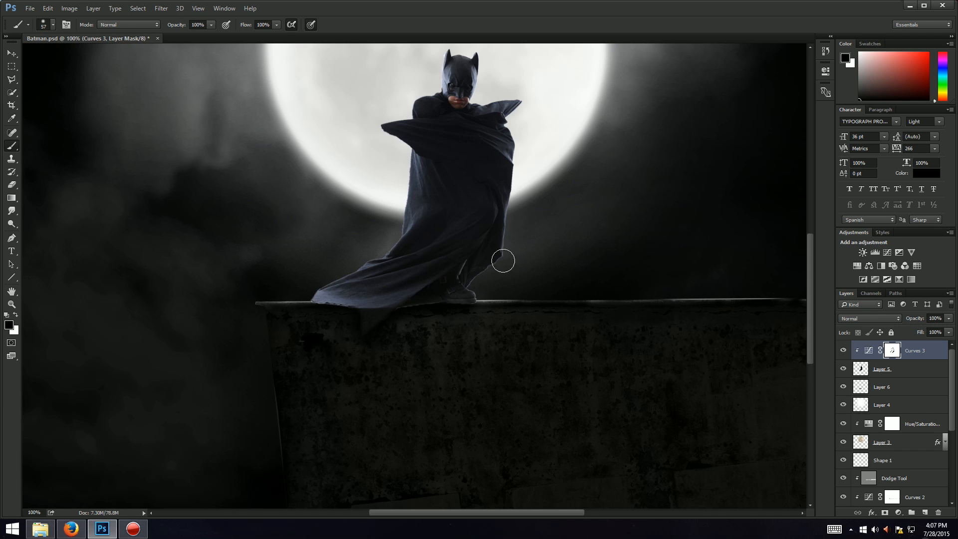
left_click_drag(503, 260, 432, 339)
left_click_drag(348, 315, 374, 326)
Step: Zoom in and trace a closed Pen path along the cape's ragged right edge above the boot, opening its path options
left_click(15, 56)
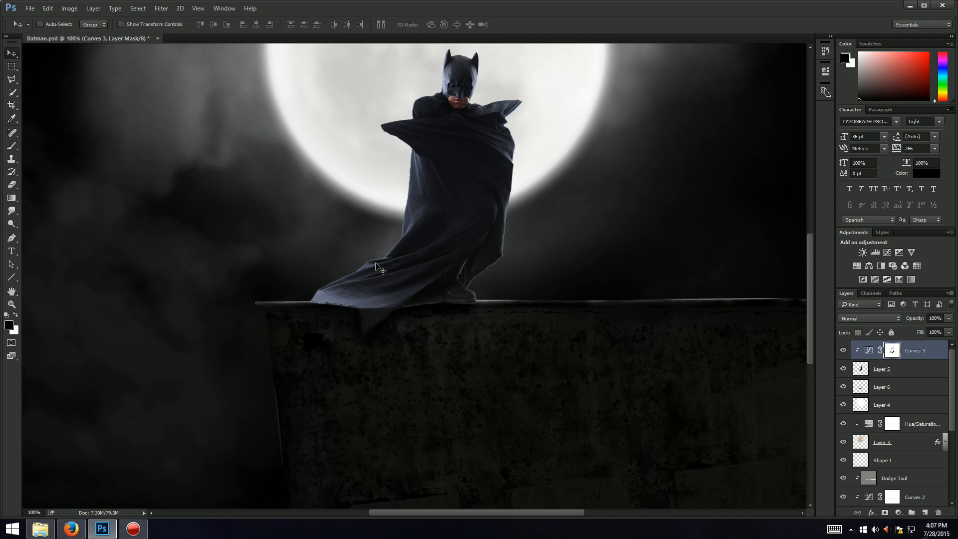
key("ctrl+plus")
key("ctrl+plus")
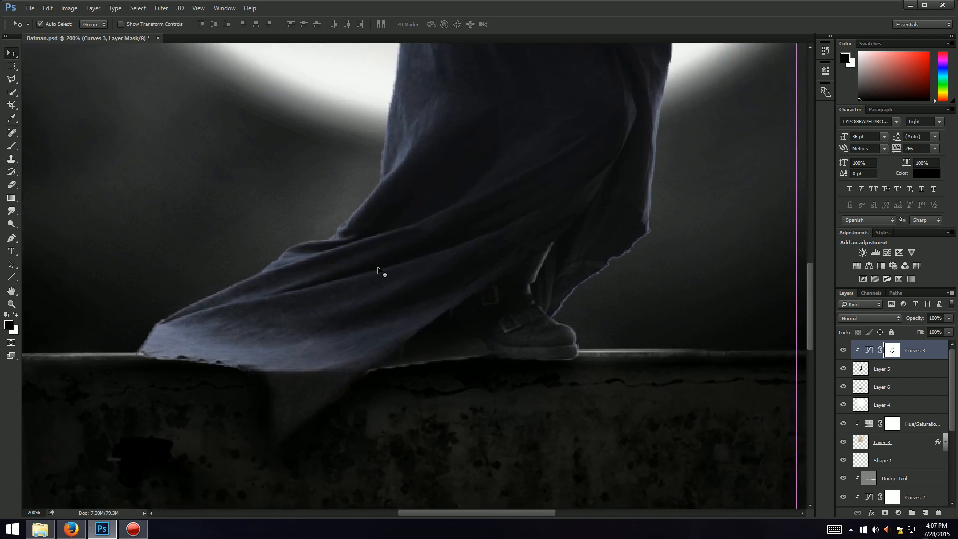
key("p")
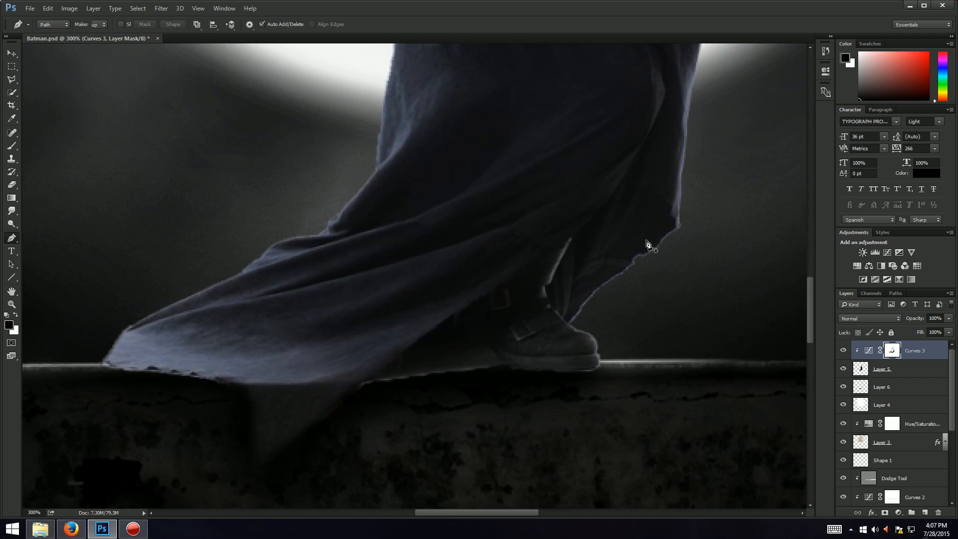
left_click(684, 220)
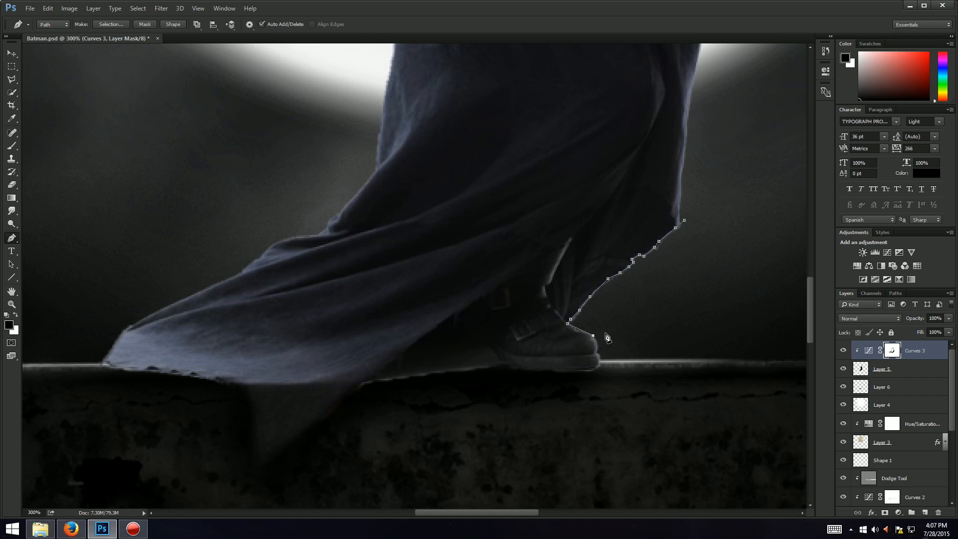
left_click_drag(617, 328, 701, 240)
left_click(684, 221)
right_click(670, 258)
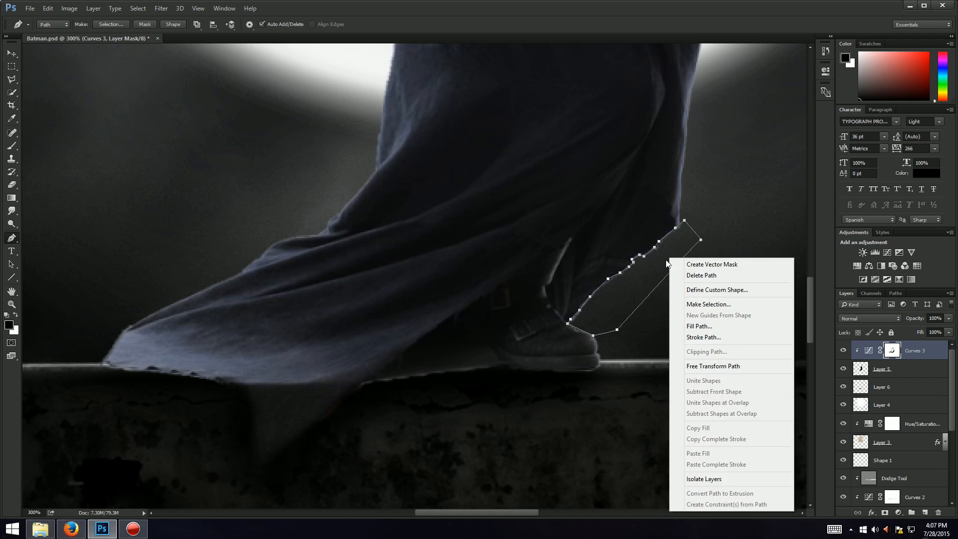
Step: Turn the Pen path into a selection with no feather, then select Layer 5 and drop the selection
left_click(701, 304)
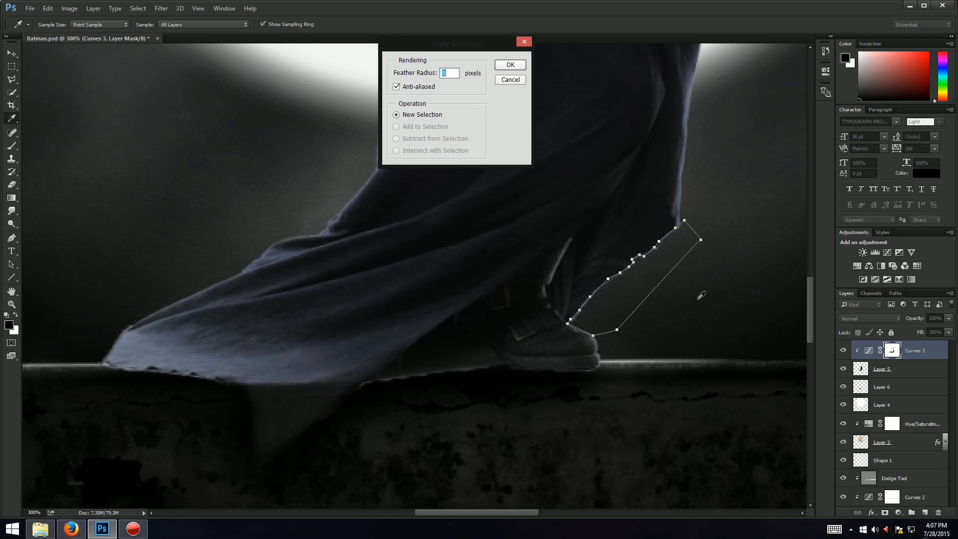
key("Return")
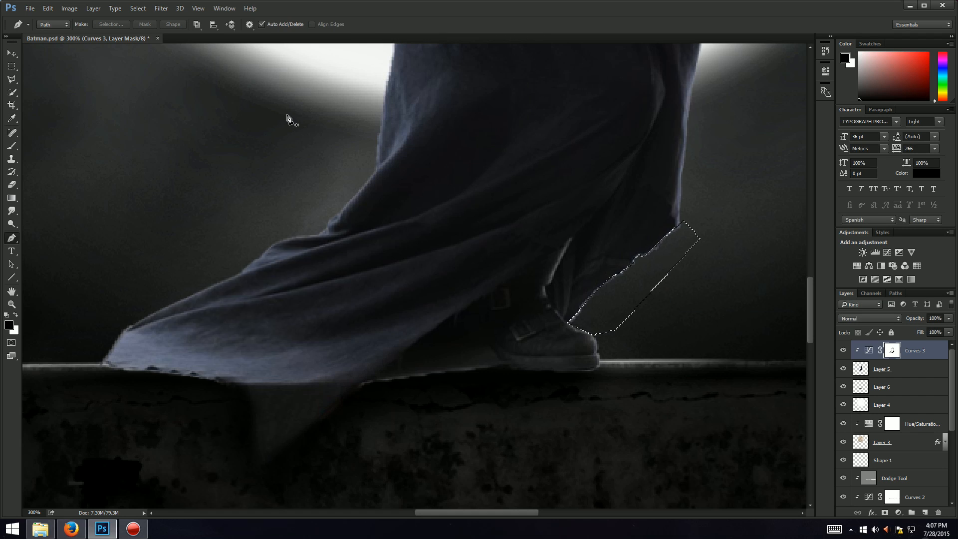
left_click(903, 370)
key("ctrl+d")
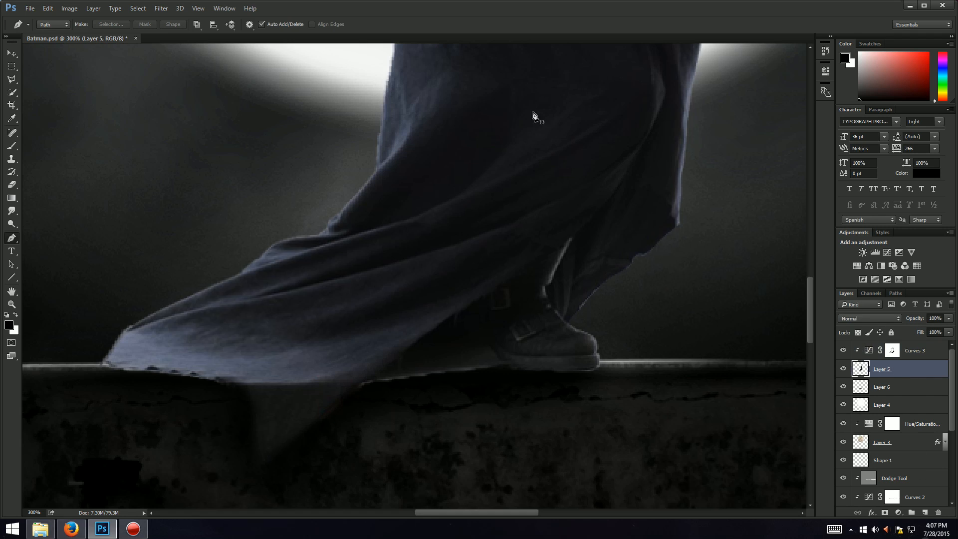
Step: Add a Hue/Saturation adjustment layer above Layer 5, clipped to it
key("ctrl+minus")
key("ctrl+minus")
key("ctrl+minus")
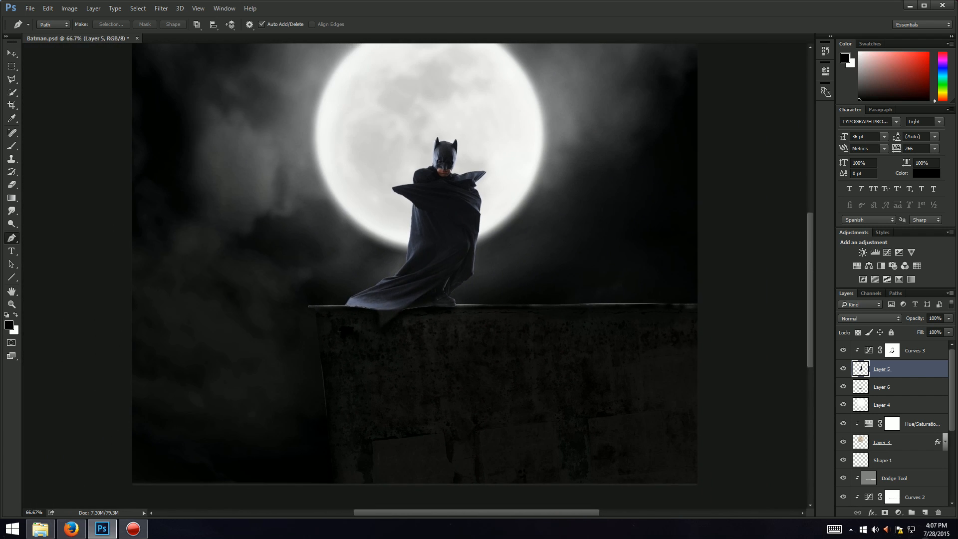
left_click(71, 529)
left_click(898, 512)
left_click(892, 395)
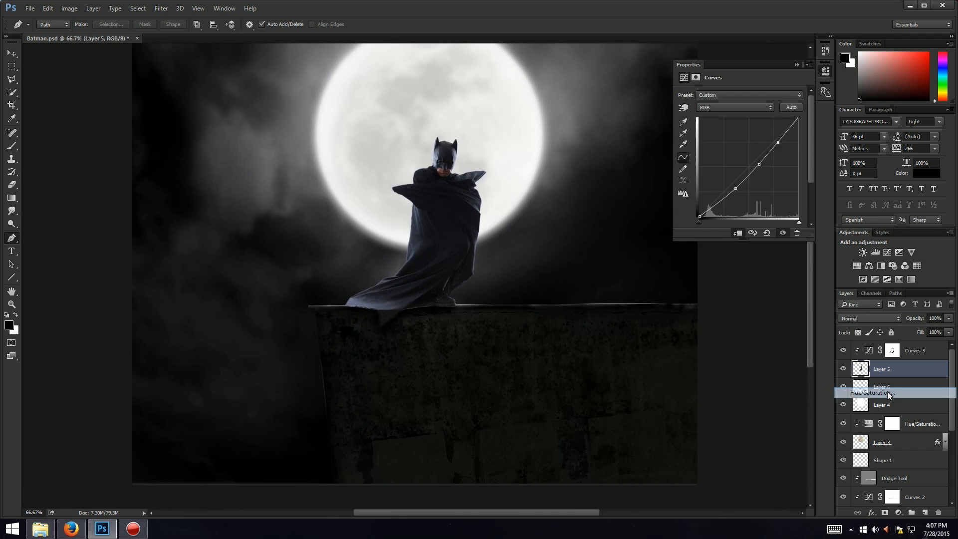
right_click(935, 367)
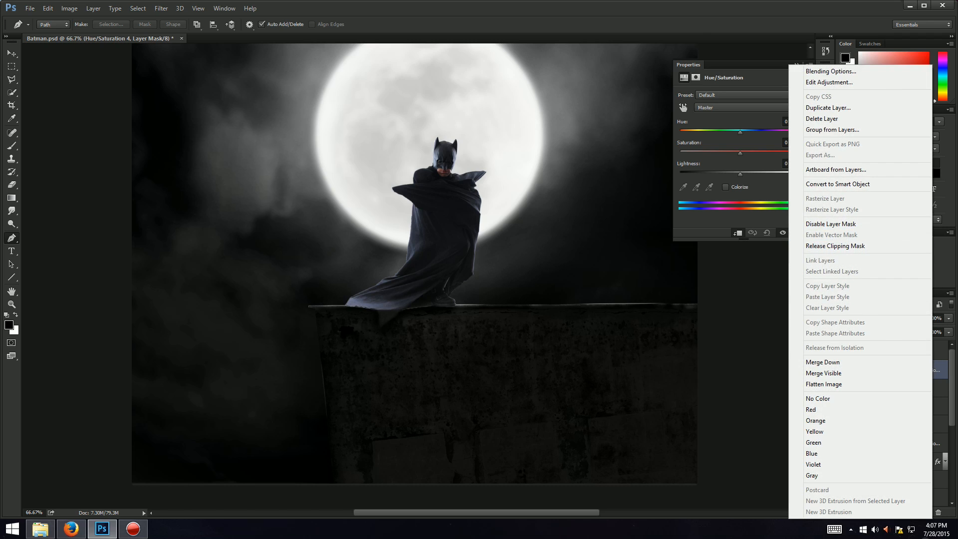
left_click(948, 365)
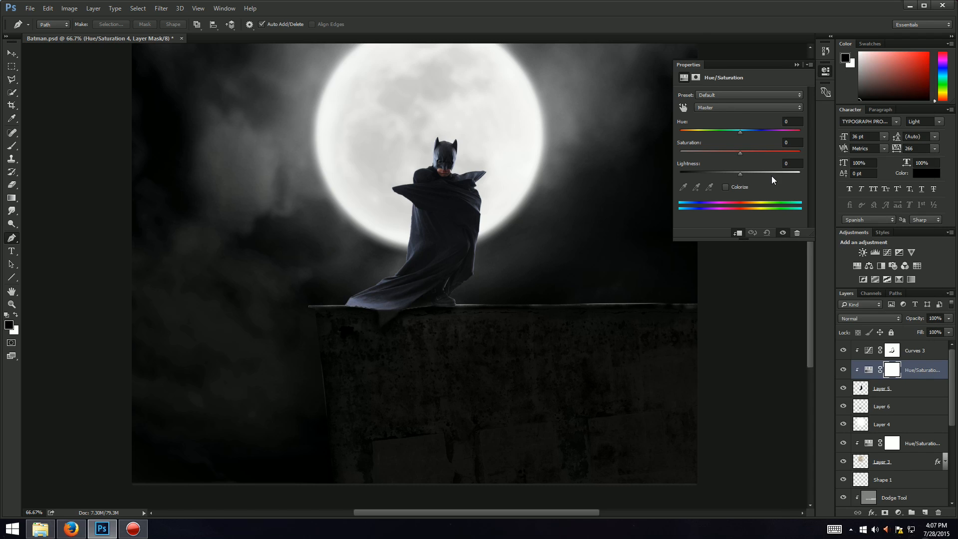
Step: Set the Hue/Saturation saturation to -75 and close the Properties panel
left_click(797, 140)
key("Return")
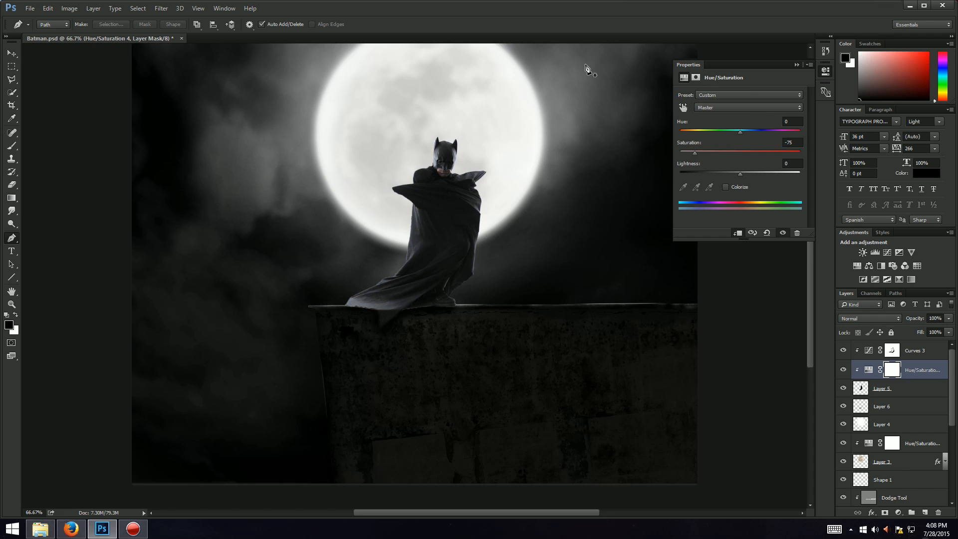
left_click(797, 65)
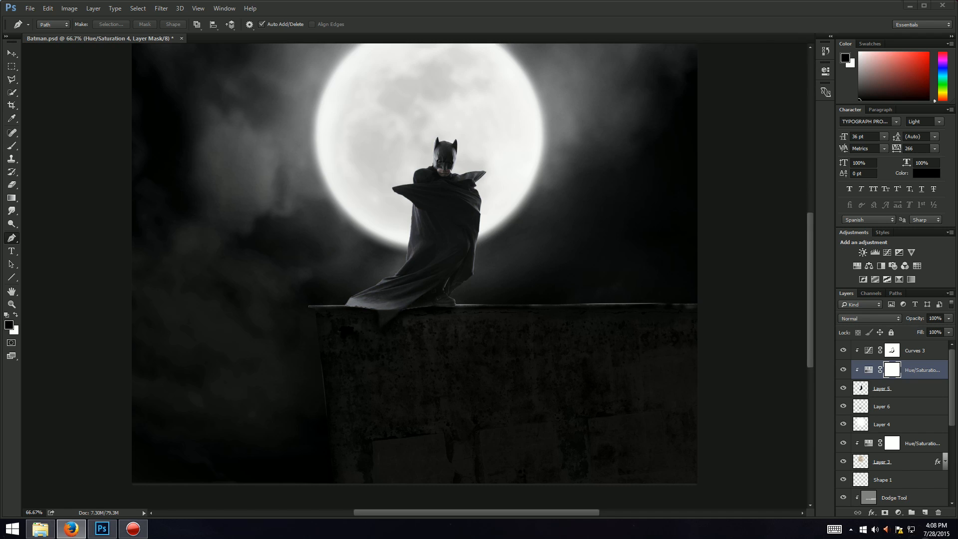
left_click(610, 2)
scroll(911, 413, "down", 5)
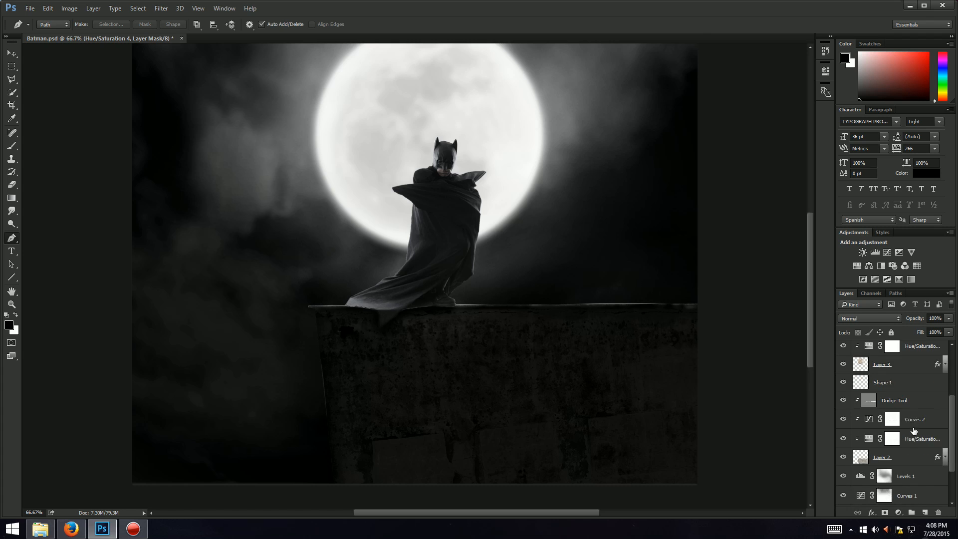
scroll(914, 430, "up", 5)
scroll(913, 441, "down", 5)
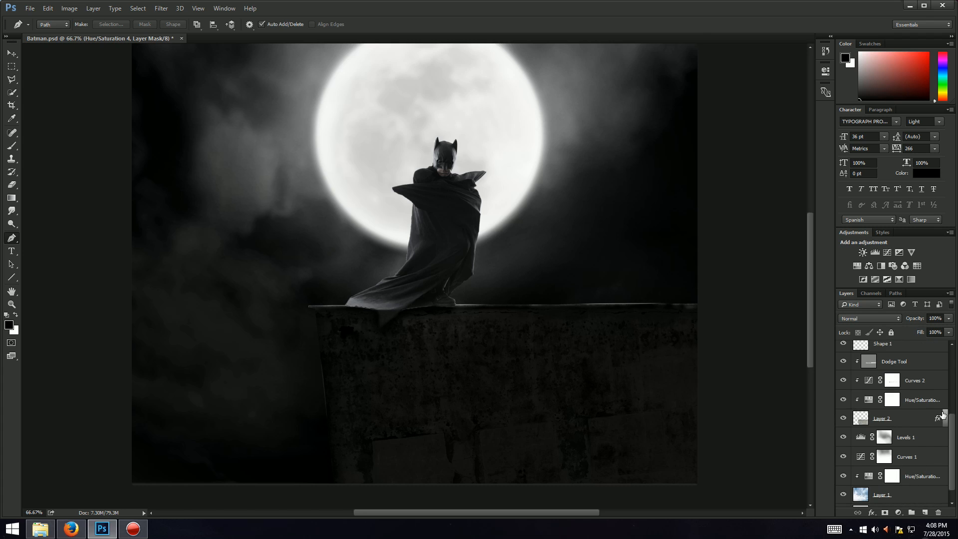
scroll(928, 409, "up", 5)
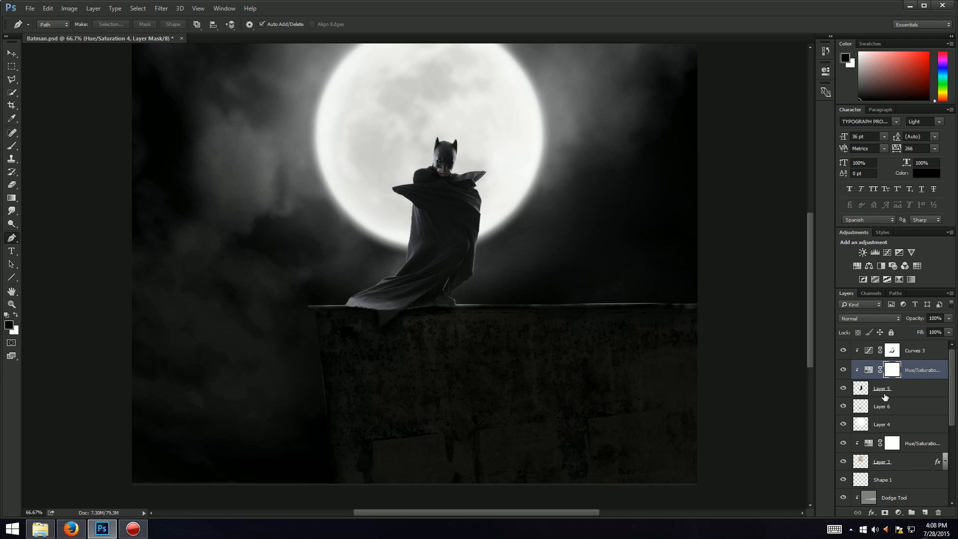
Step: Create a new clipped layer named Dodge & burn in Overlay mode, filled with overlay-neutral 50% gray
key("ctrl+shift+n")
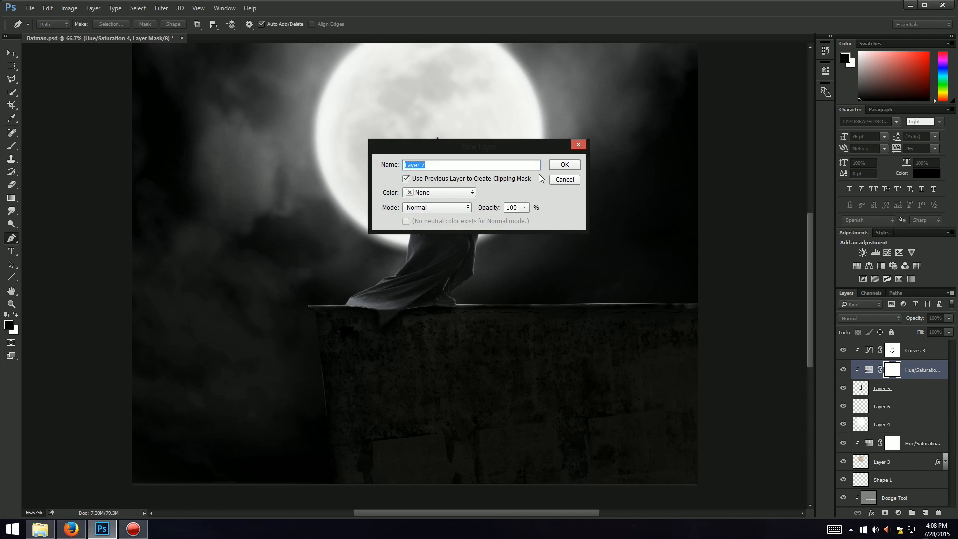
type("Dodge & burn")
left_click(471, 190)
left_click(447, 207)
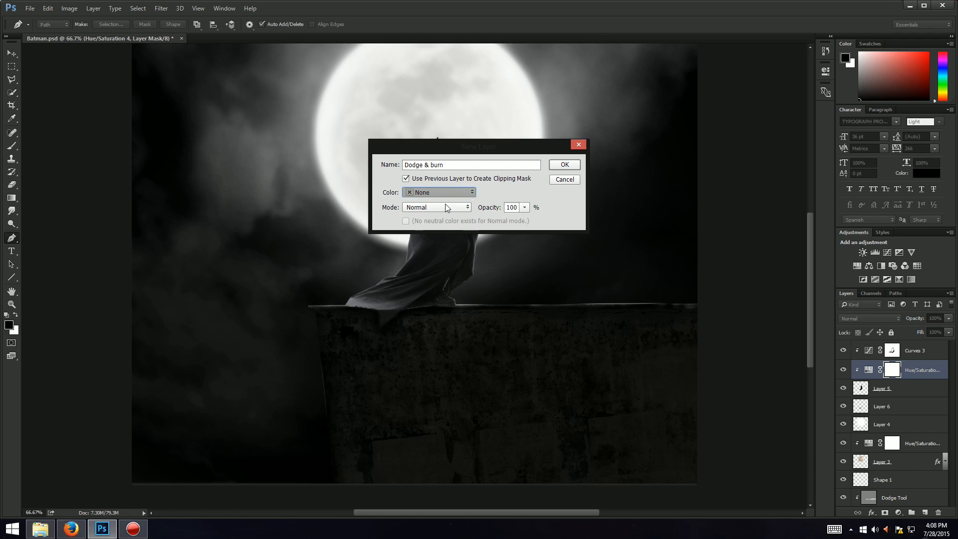
left_click(449, 209)
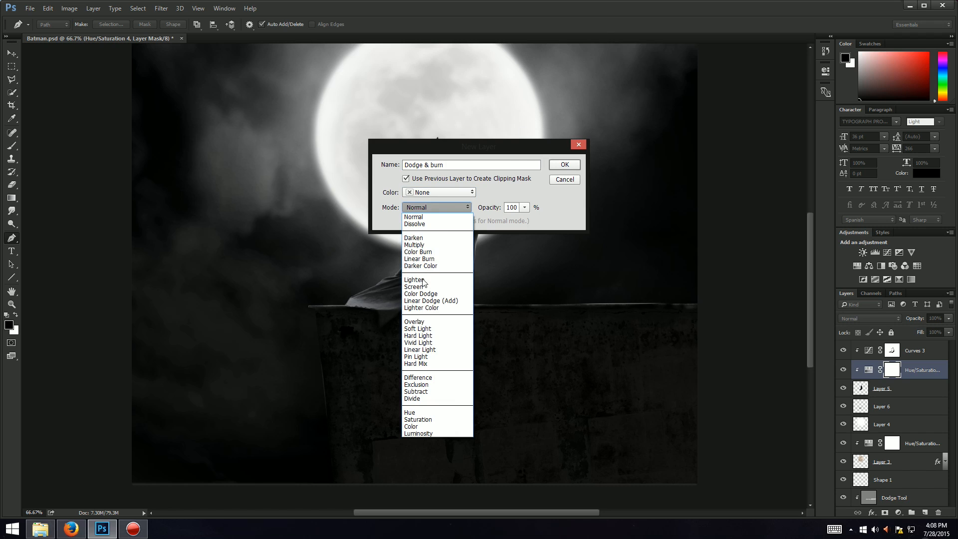
left_click(414, 322)
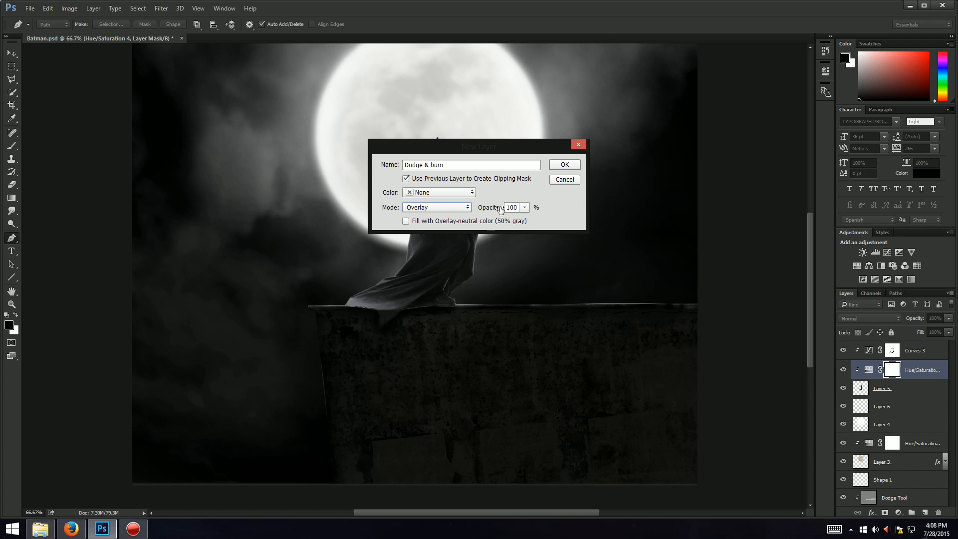
left_click(406, 221)
left_click(565, 164)
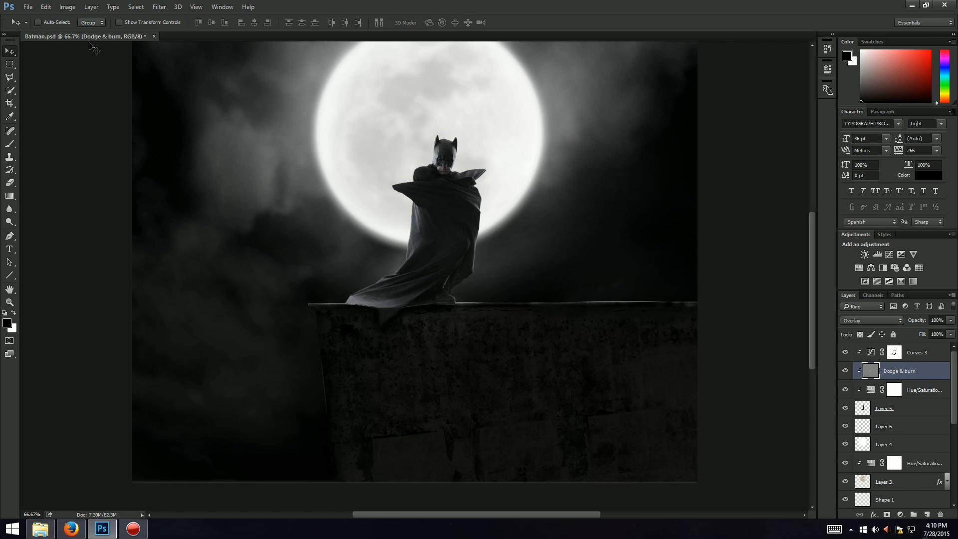
Step: Pick the Dodge tool at 100% exposure and dodge the cape's lower left edge and chest folds on the Dodge & burn layer
left_click(15, 210)
left_click(7, 226)
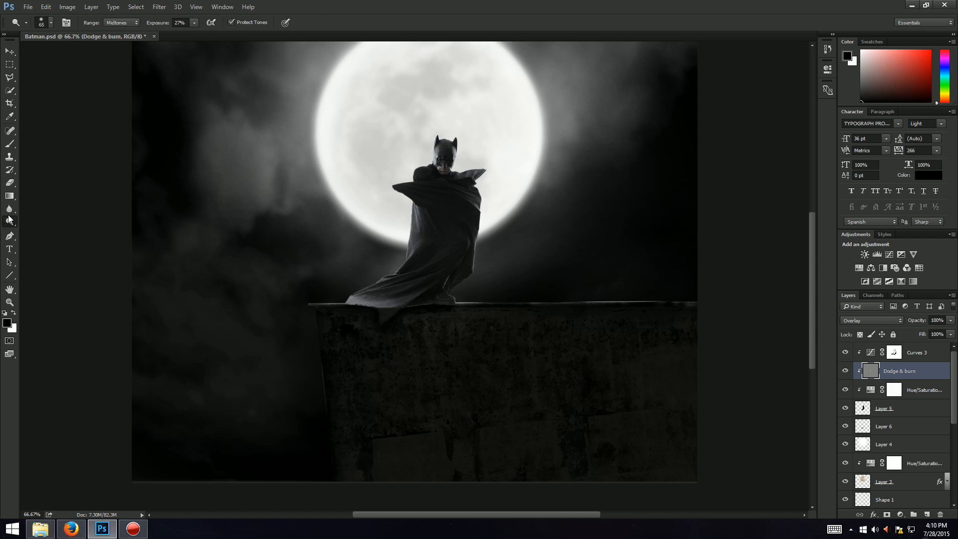
left_click(9, 213)
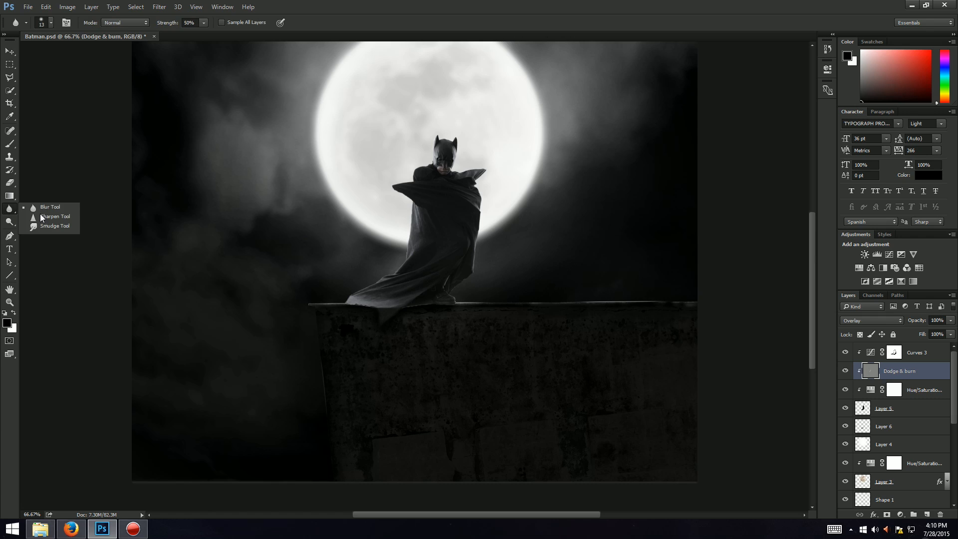
left_click(9, 222)
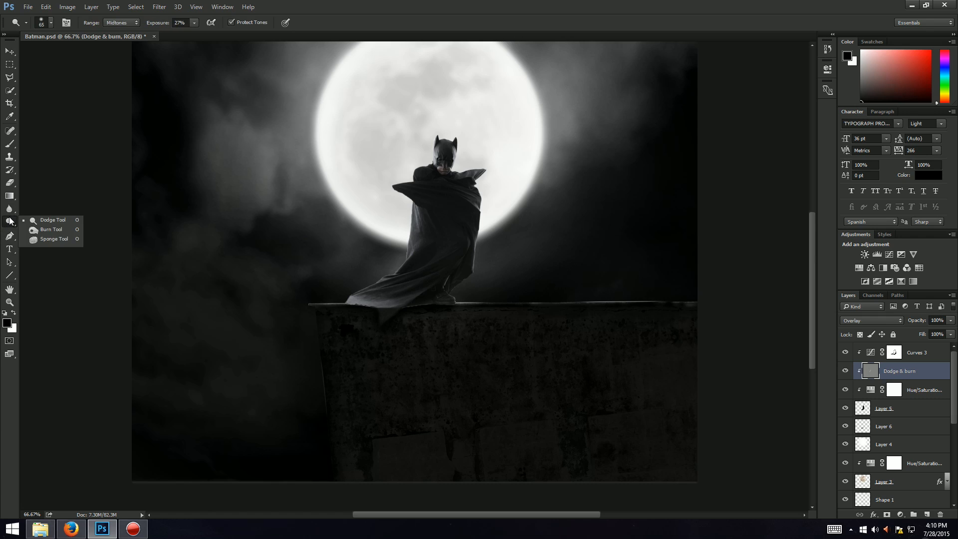
left_click(10, 222)
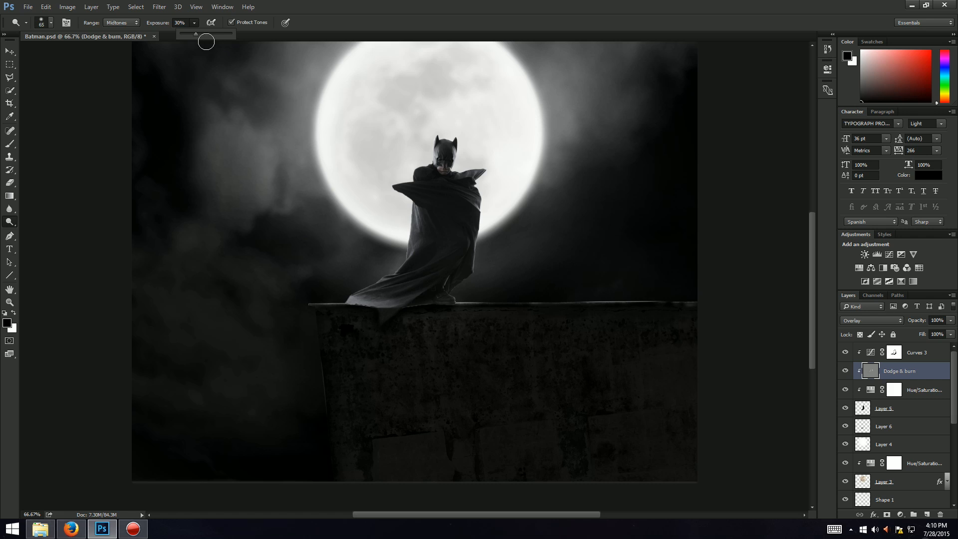
left_click_drag(210, 33, 234, 34)
left_click(405, 216)
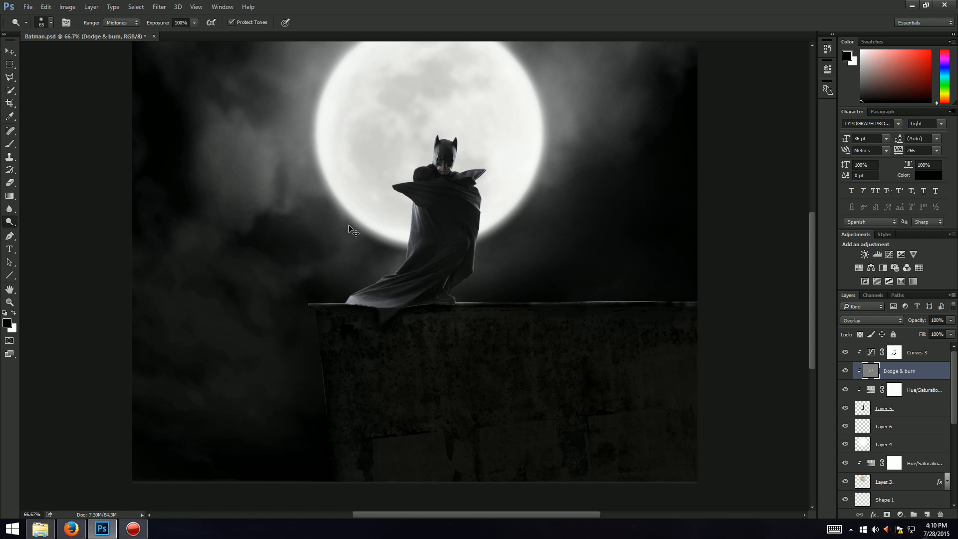
left_click_drag(362, 286, 321, 305)
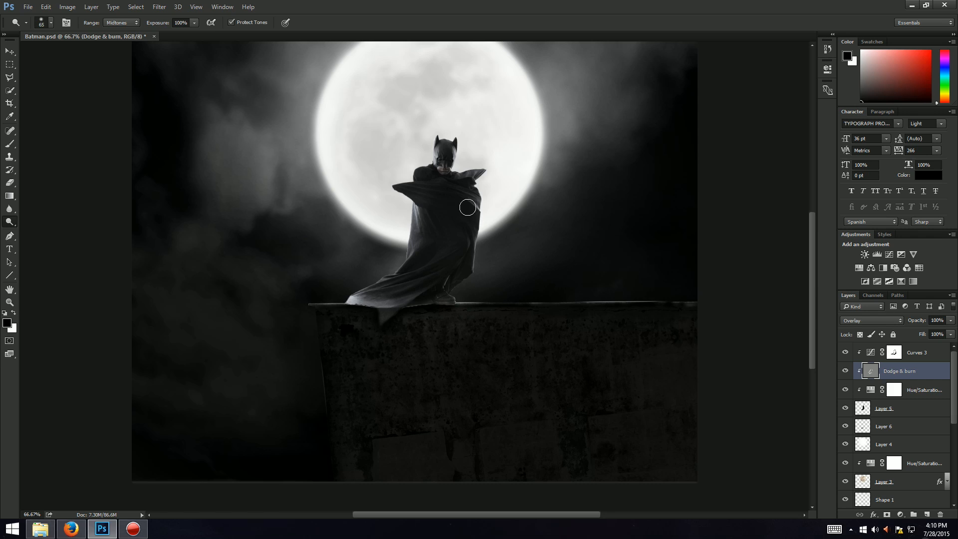
left_click_drag(457, 195, 476, 202)
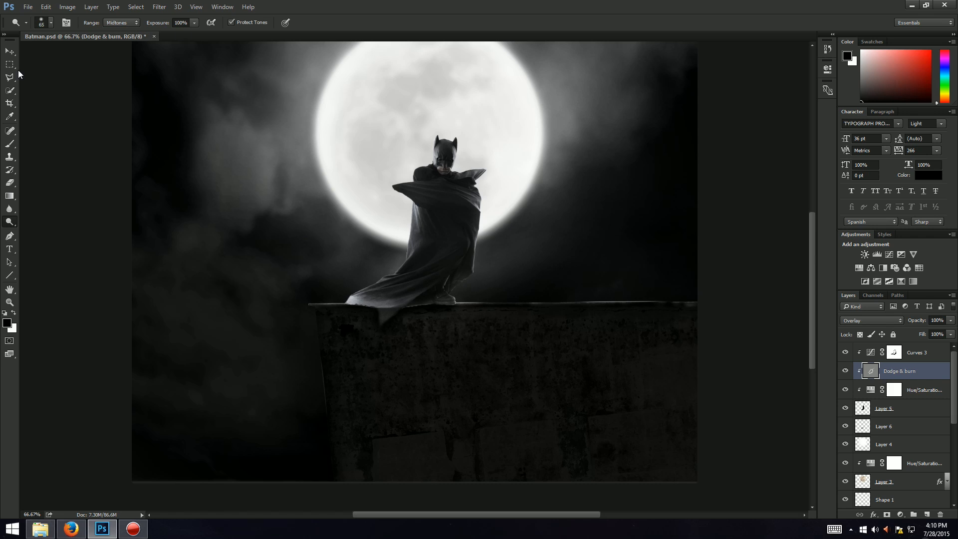
right_click(14, 226)
left_click(50, 237)
left_click_drag(9, 225, 44, 229)
left_click_drag(7, 227, 42, 233)
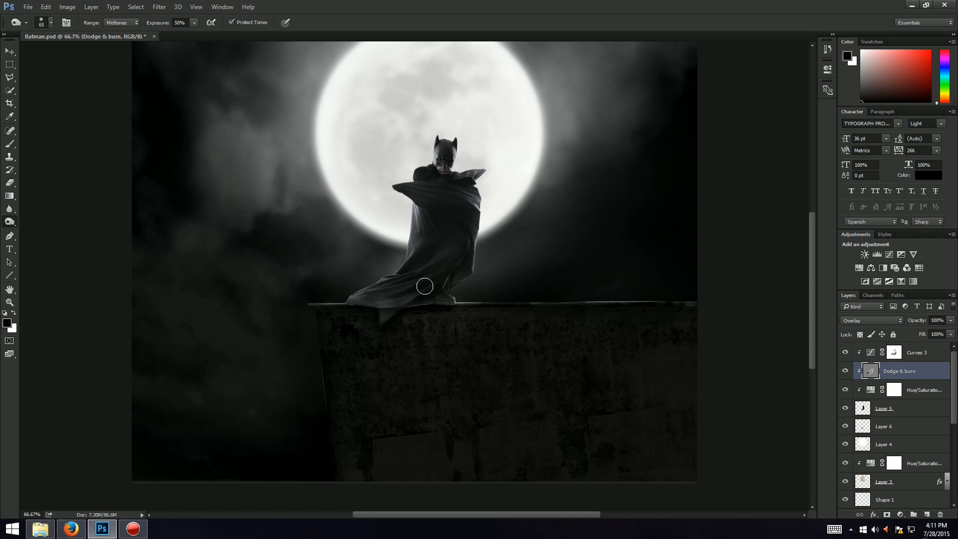
Step: Switch back to the Dodge tool and set its brush size to 25 px
right_click(9, 224)
left_click(30, 221)
scroll(351, 225, "up", 3)
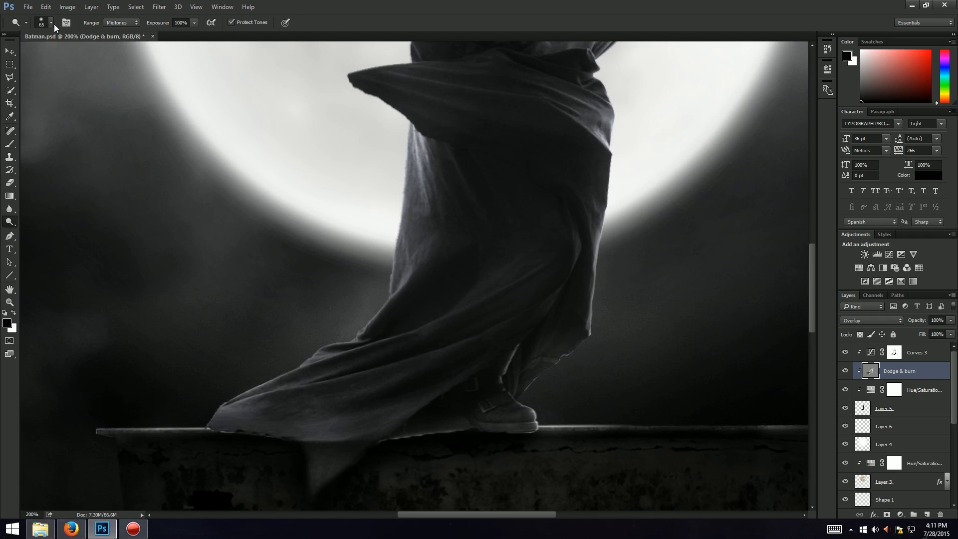
left_click(51, 22)
left_click_drag(56, 51, 64, 54)
left_click(460, 4)
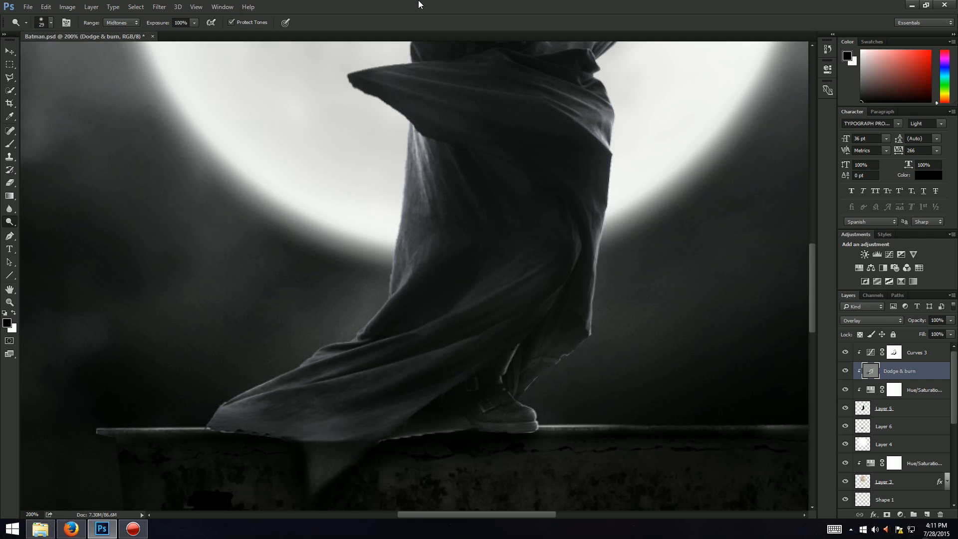
key("ctrl+0")
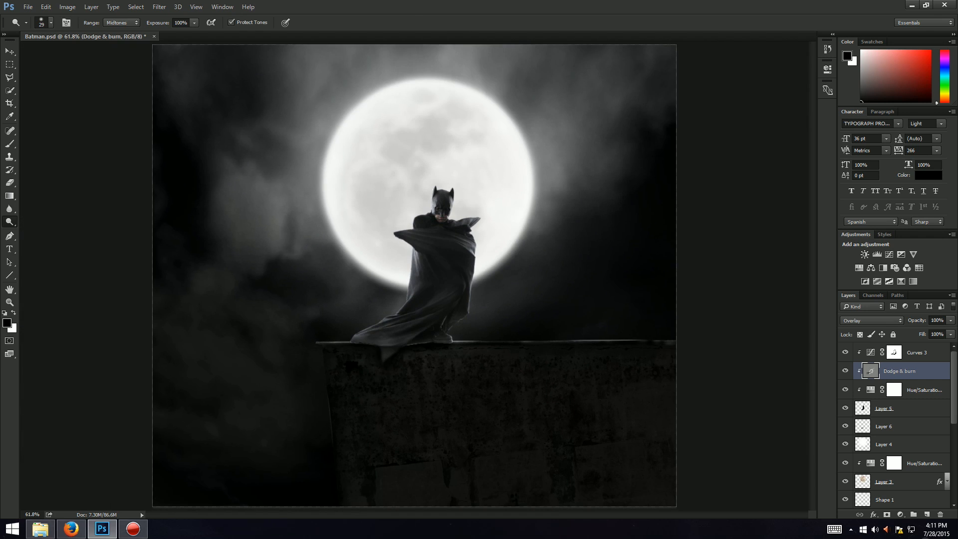
left_click(9, 52)
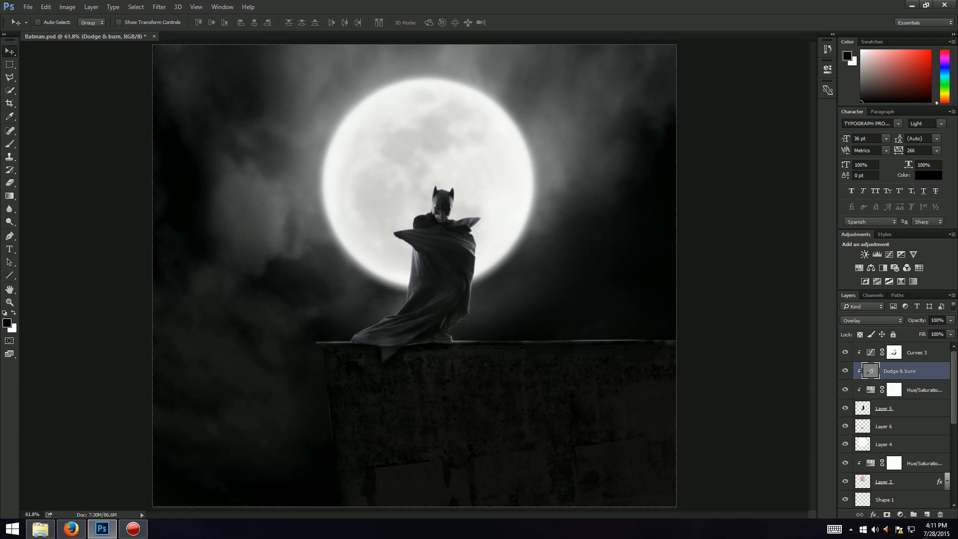
key("alt+Tab")
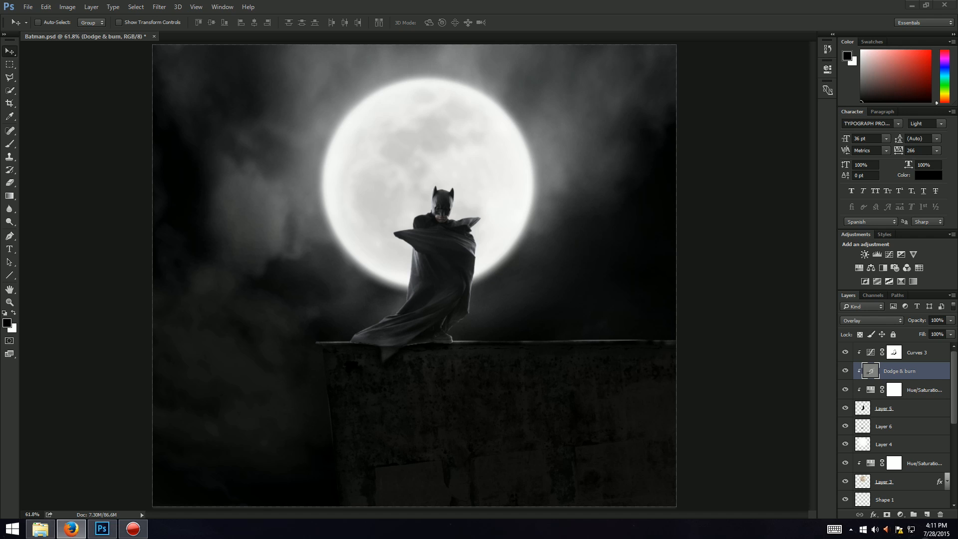
key("alt+Tab")
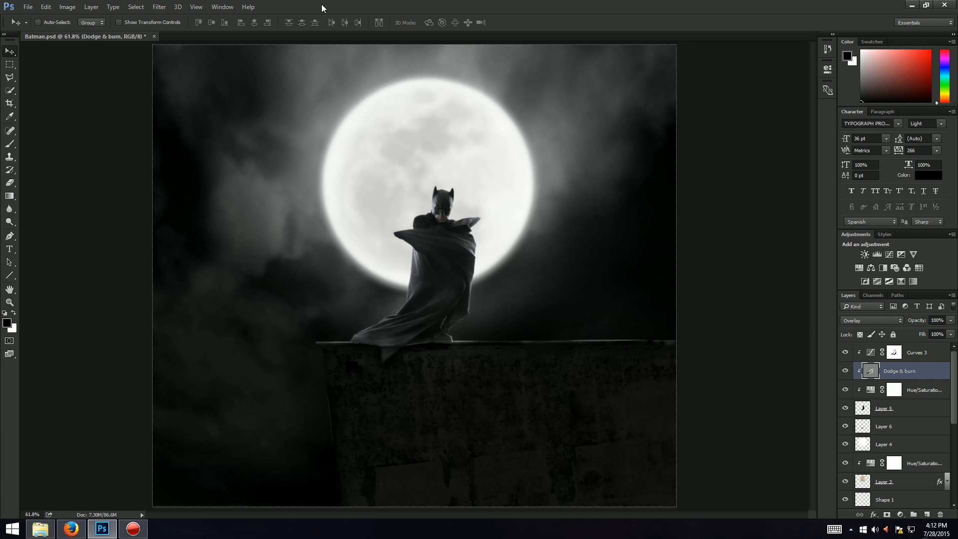
Step: Open the Gobos0139_M.jpg branch image from the Photo Manipulation folder
left_click(28, 7)
left_click(40, 30)
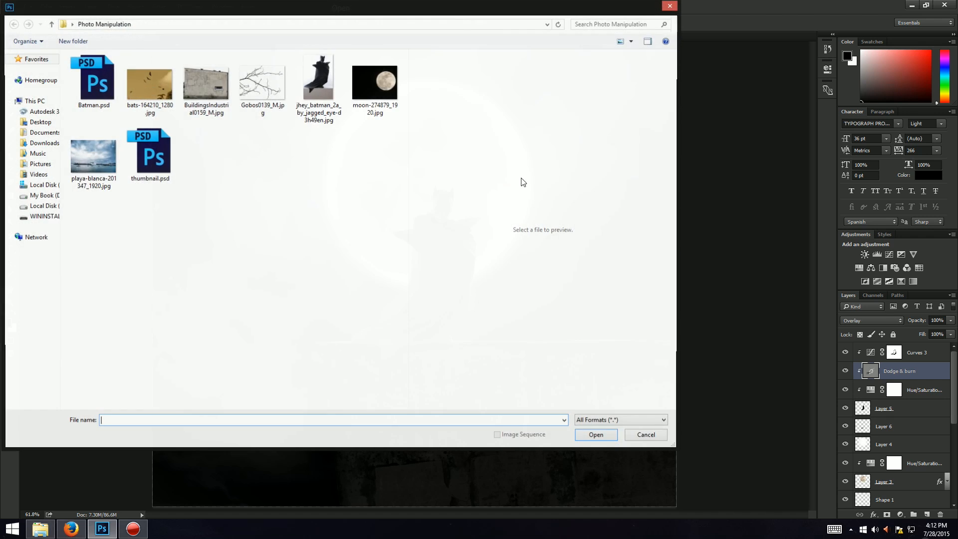
left_click(274, 102)
double_click(273, 102)
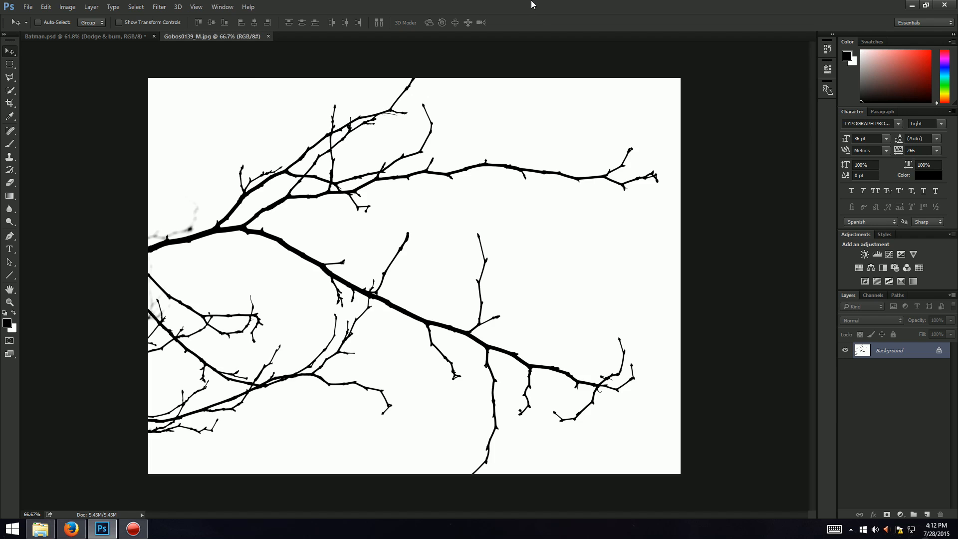
Step: Select the white background of the branch image with the Magic Wand at tolerance 100
key("w")
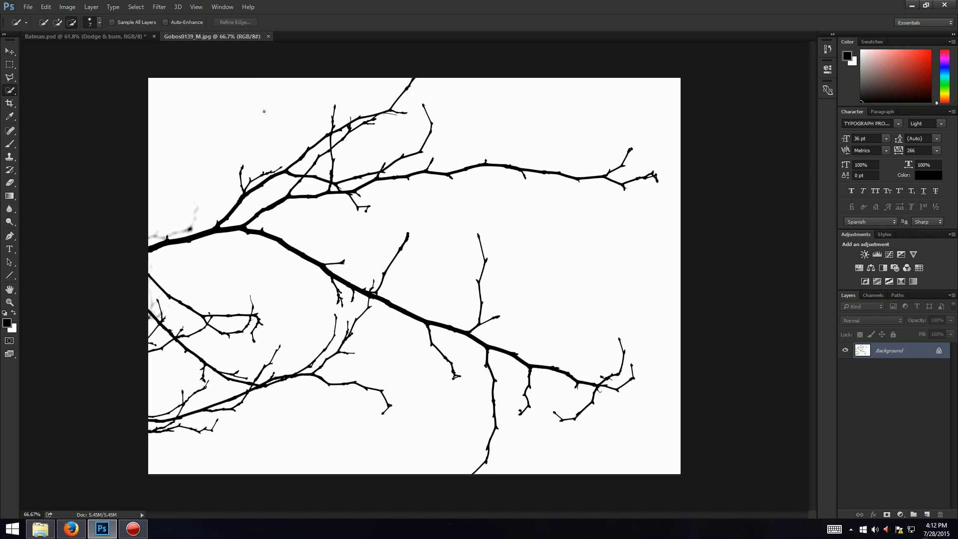
right_click(9, 93)
left_click(47, 101)
left_click(207, 135)
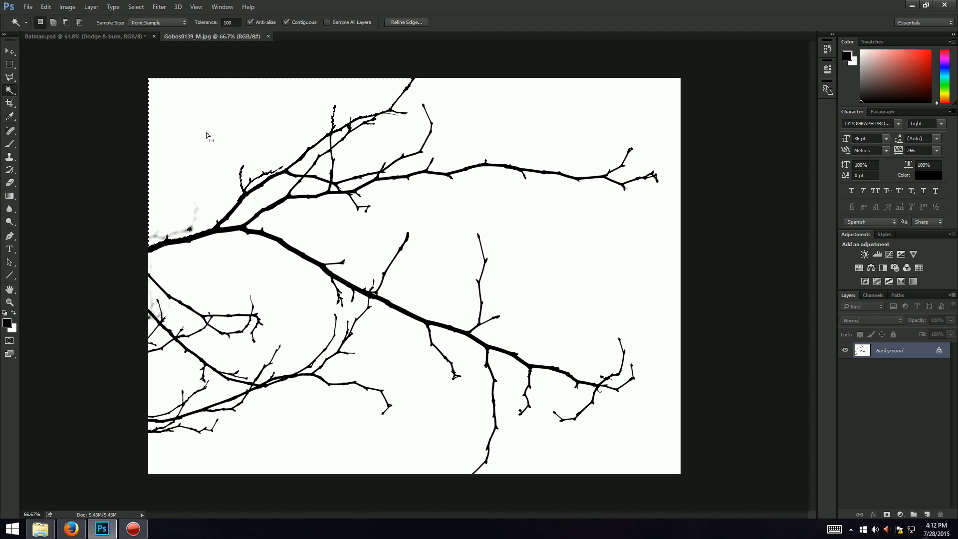
Step: Add the remaining white gaps between the branches to the Magic Wand selection
left_click(420, 220, "shift")
left_click(259, 297, "shift")
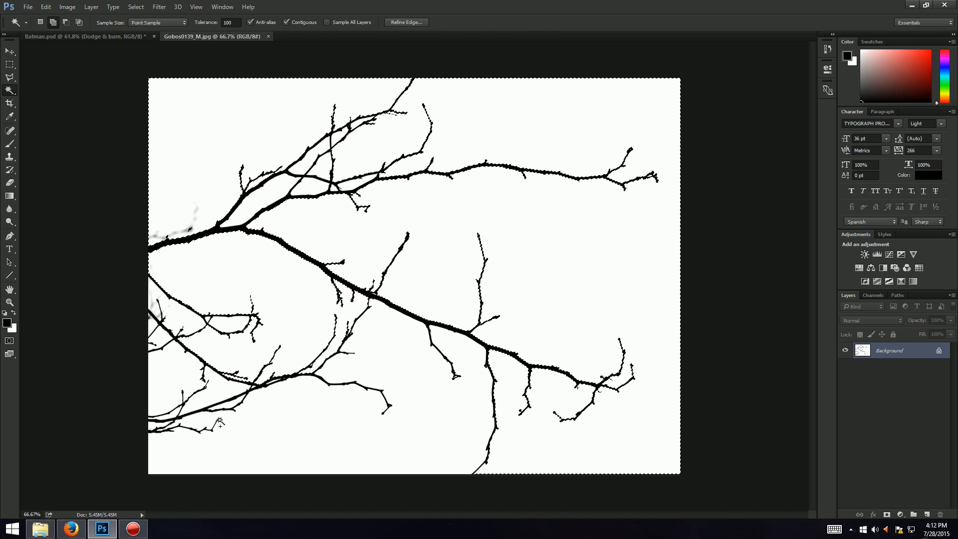
left_click(175, 381, "shift")
left_click(293, 432, "shift")
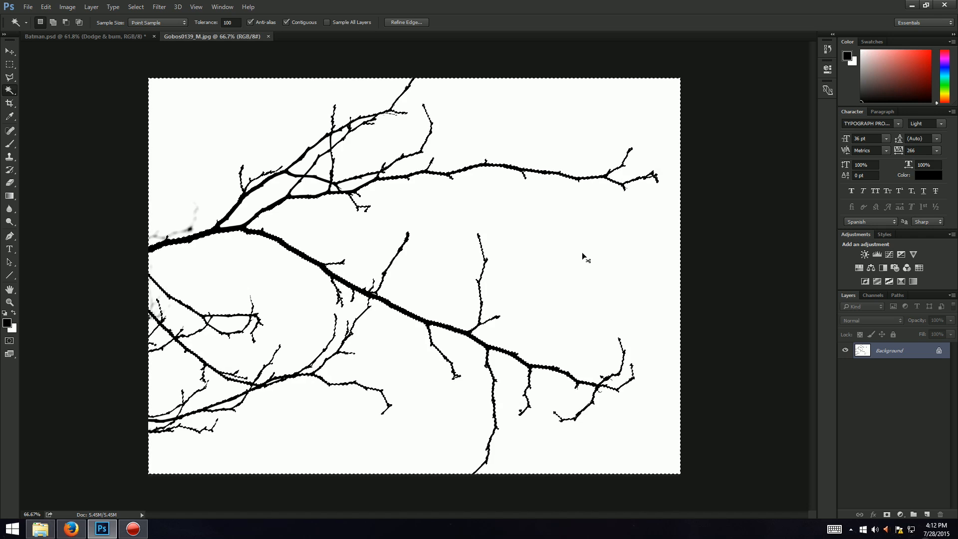
left_click_drag(317, 305, 333, 330)
left_click_drag(913, 369, 913, 350)
right_click(914, 352)
left_click(822, 246)
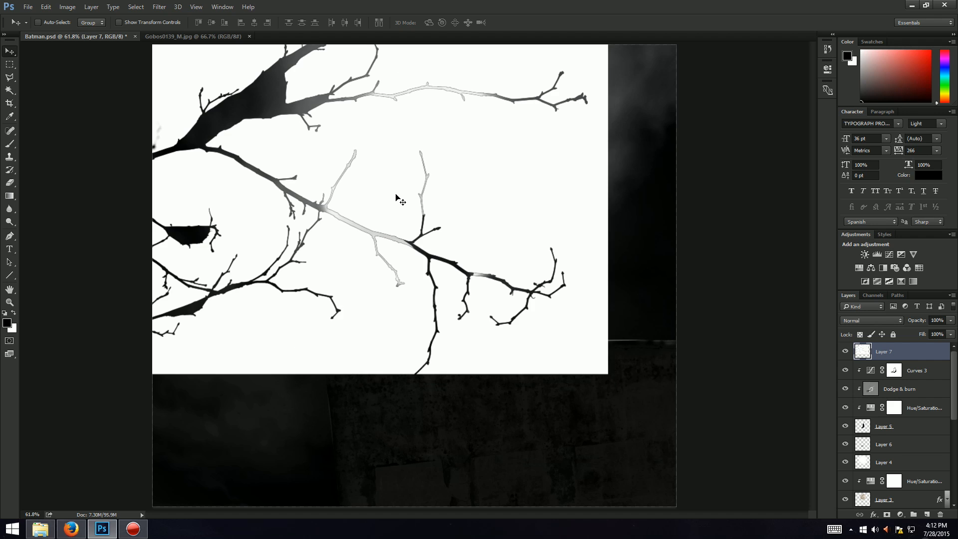
key("Delete")
Step: Copy the branch image as a new layer into the Batman composite
left_click(222, 37)
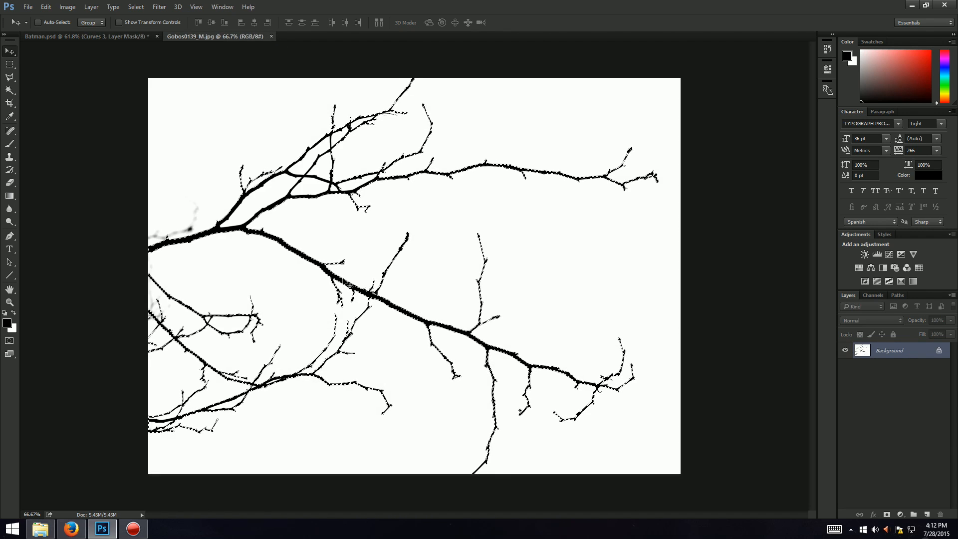
left_click_drag(85, 38, 412, 305)
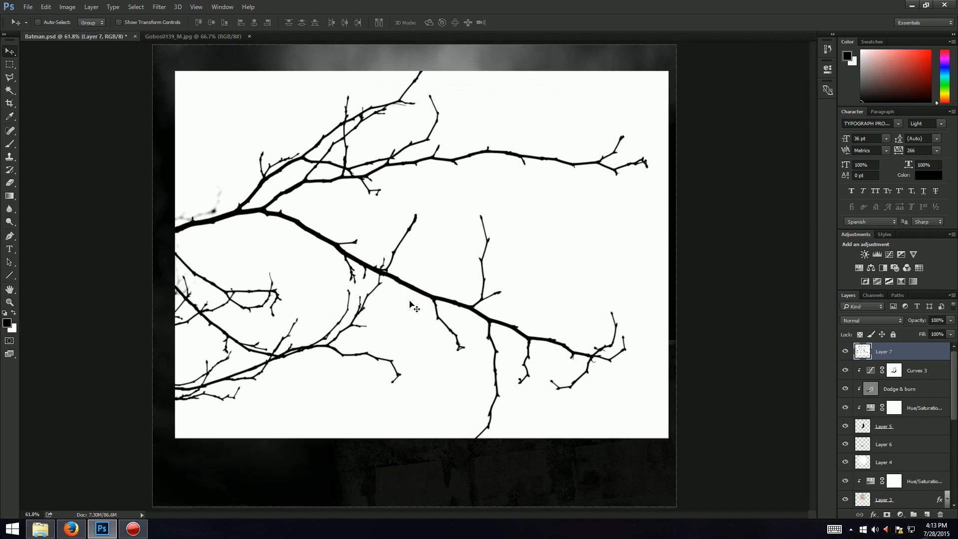
Step: Delete the white background areas around the branches on the new layer with the Magic Wand
key("w")
left_click(532, 208)
key("Delete")
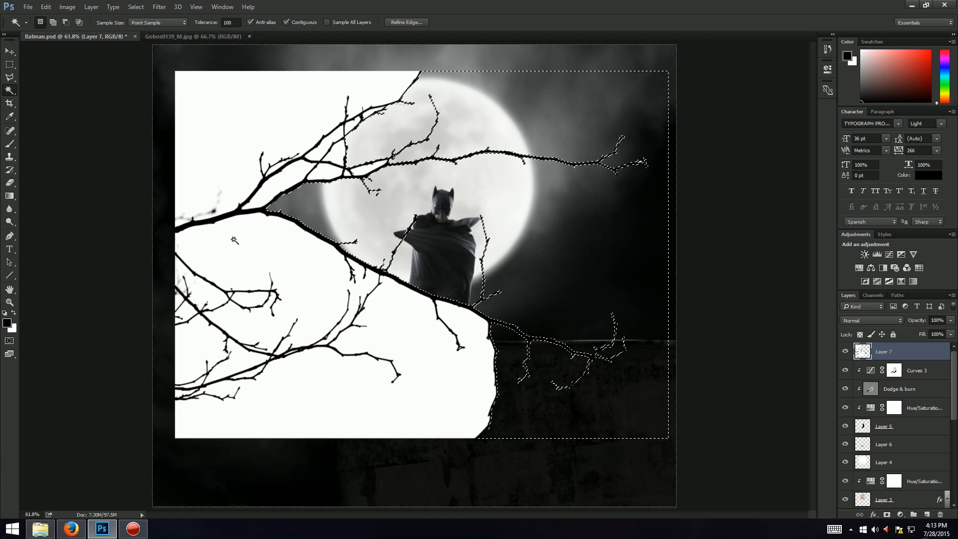
left_click(259, 178)
key("Delete")
left_click(250, 95)
key("Delete")
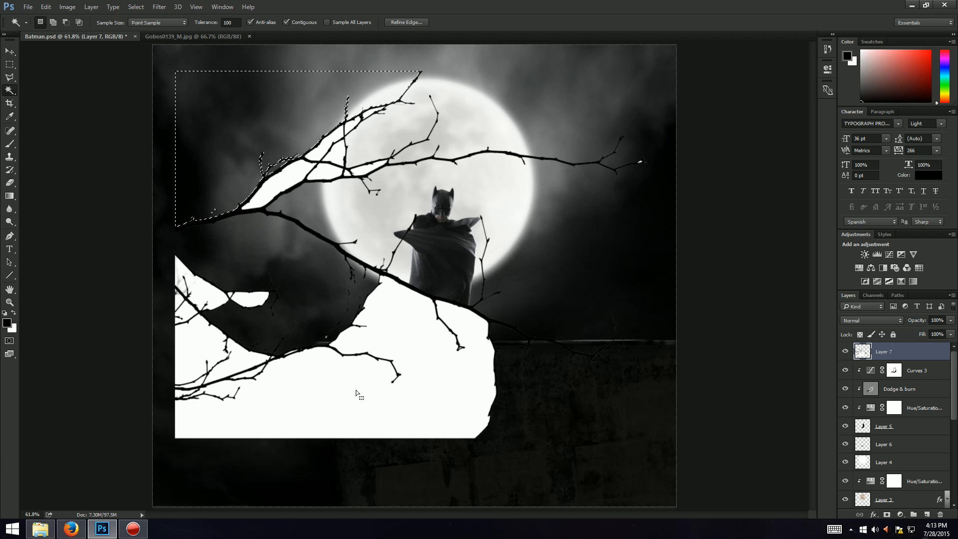
left_click(358, 392)
key("Delete")
left_click(201, 344)
key("Delete")
left_click(193, 275)
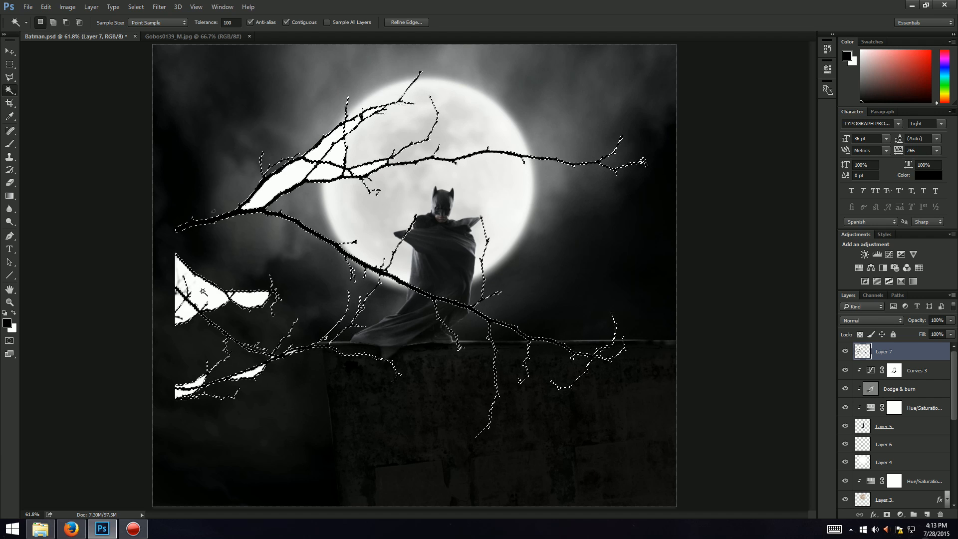
left_click(198, 287)
key("Delete")
left_click(247, 294)
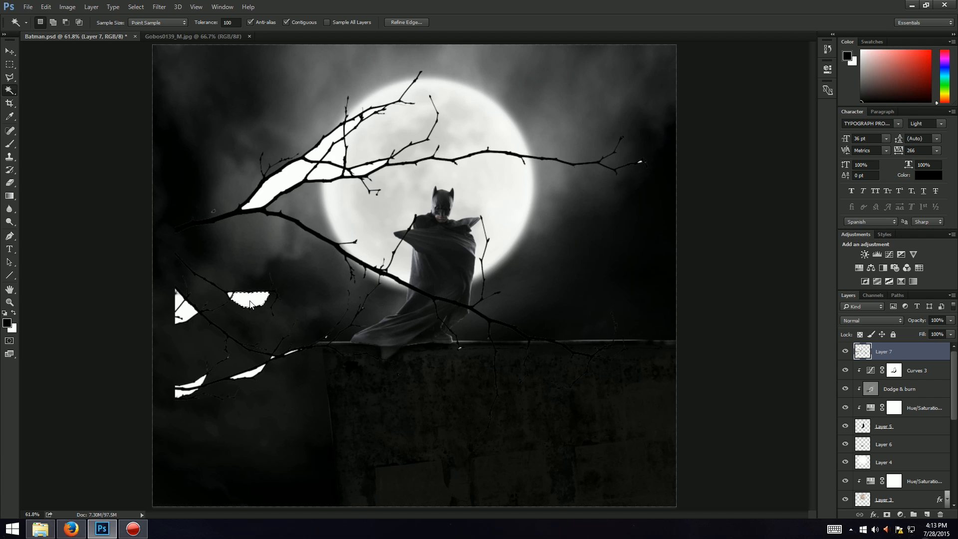
key("Delete")
left_click(185, 315)
key("Delete")
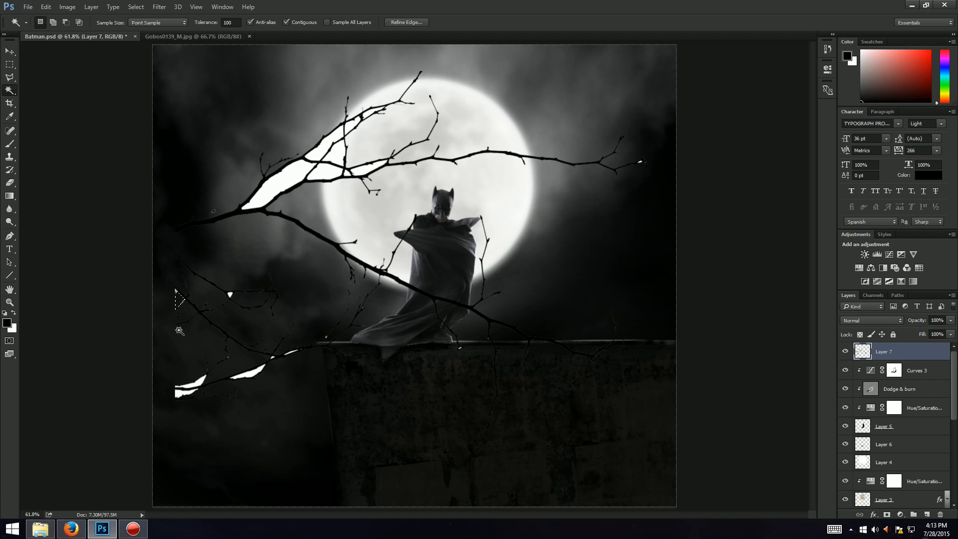
left_click(193, 390)
key("Delete")
left_click(248, 373)
key("Delete")
left_click(279, 188)
key("Delete")
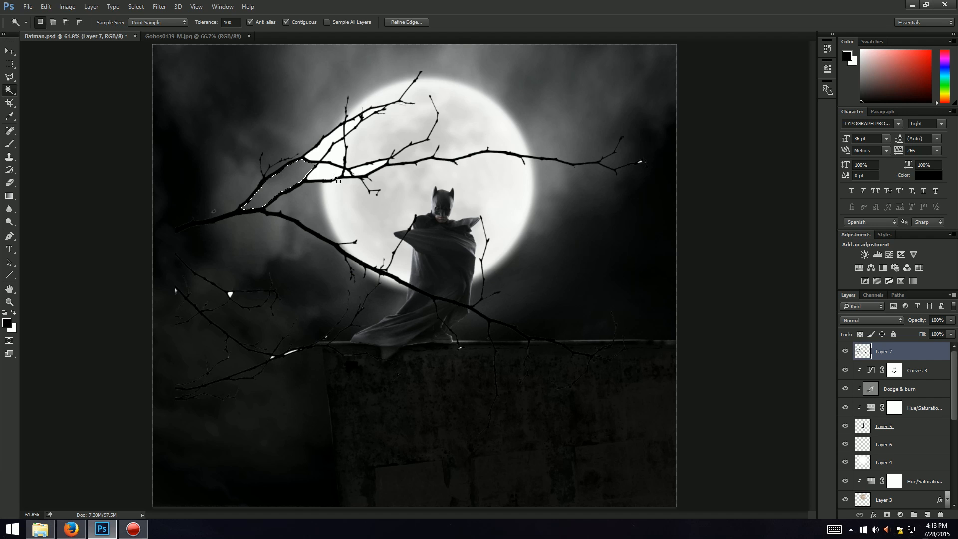
left_click(324, 147)
key("Delete")
left_click(375, 169)
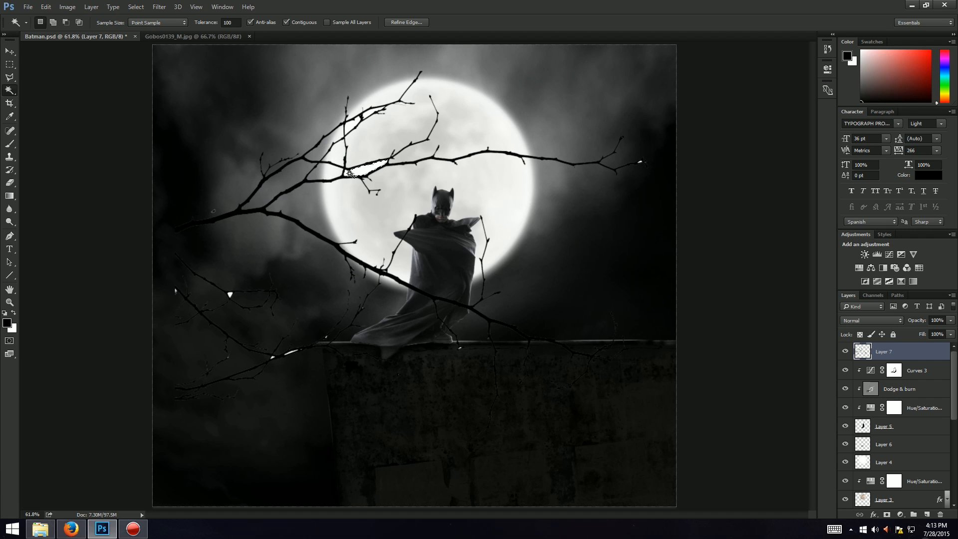
key("Delete")
key("ctrl+plus")
key("ctrl+plus")
key("Delete")
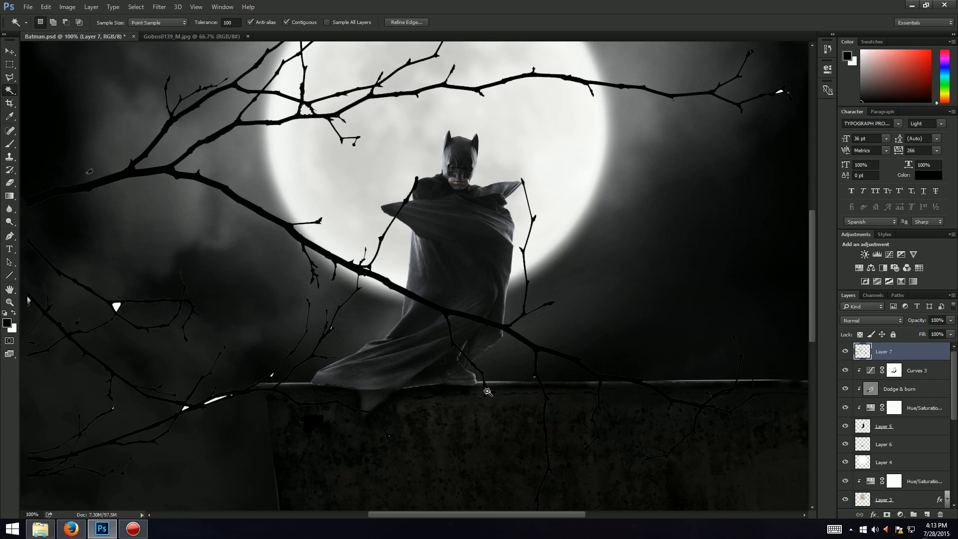
Step: Test Magic Wand selections on the branch layer near the wall and lower branches
left_click(487, 386)
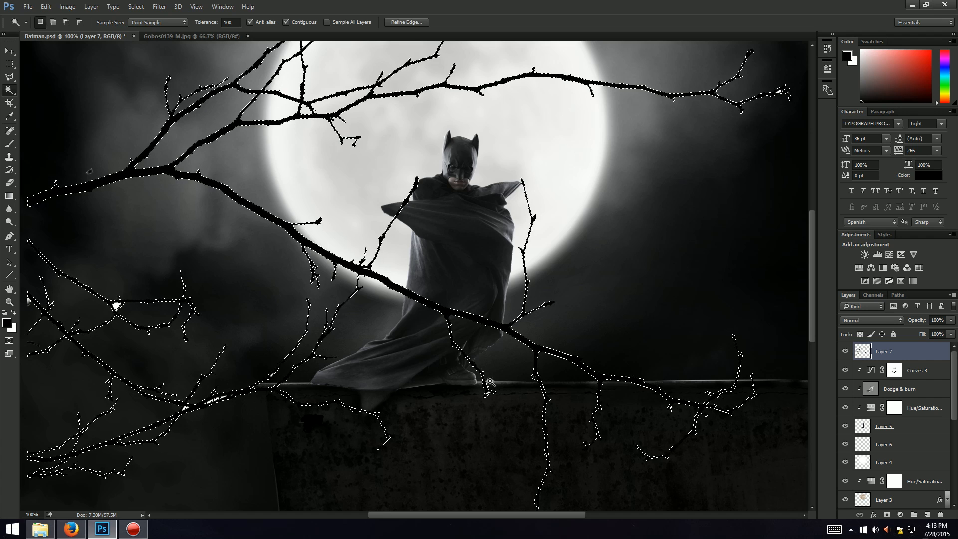
key("ctrl+d")
left_click(489, 396)
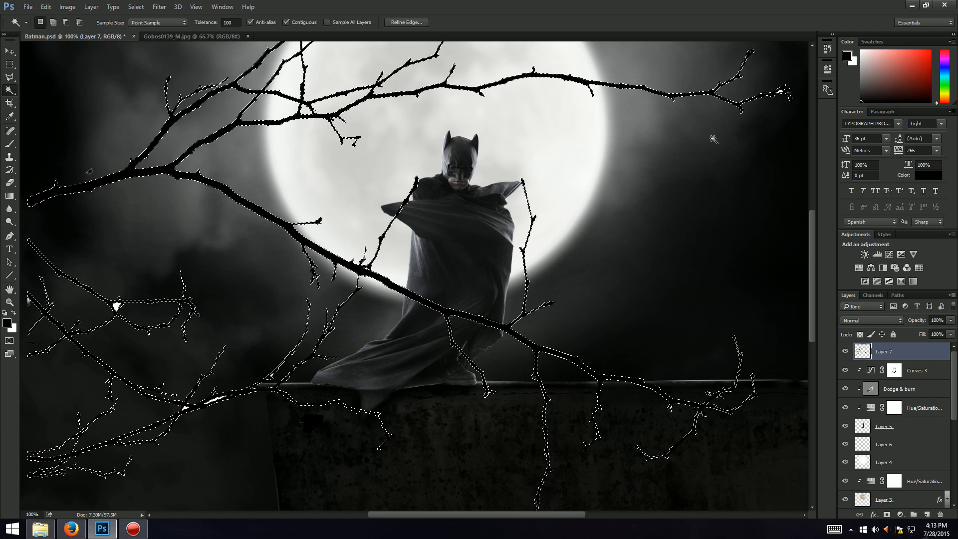
key("ctrl+d")
left_click(213, 402)
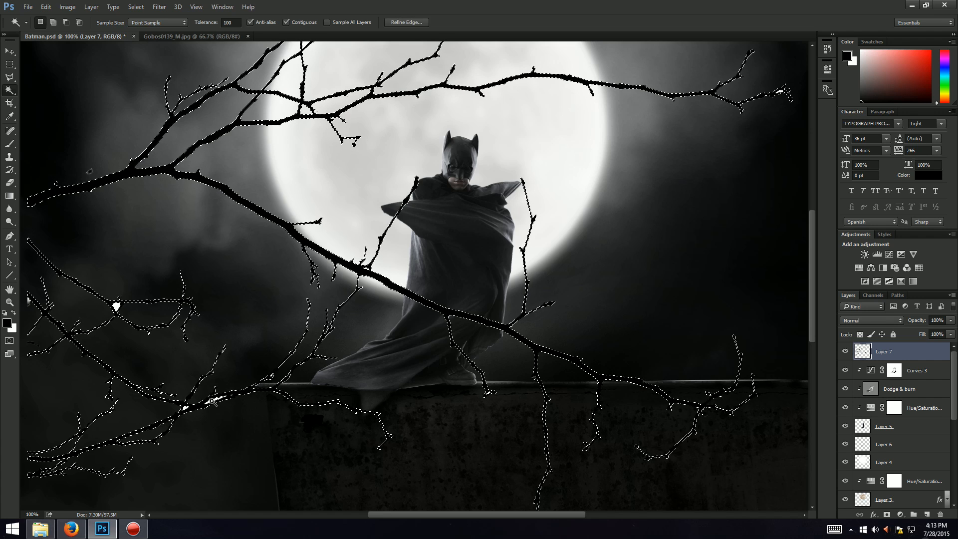
key("ctrl+d")
left_click(212, 402)
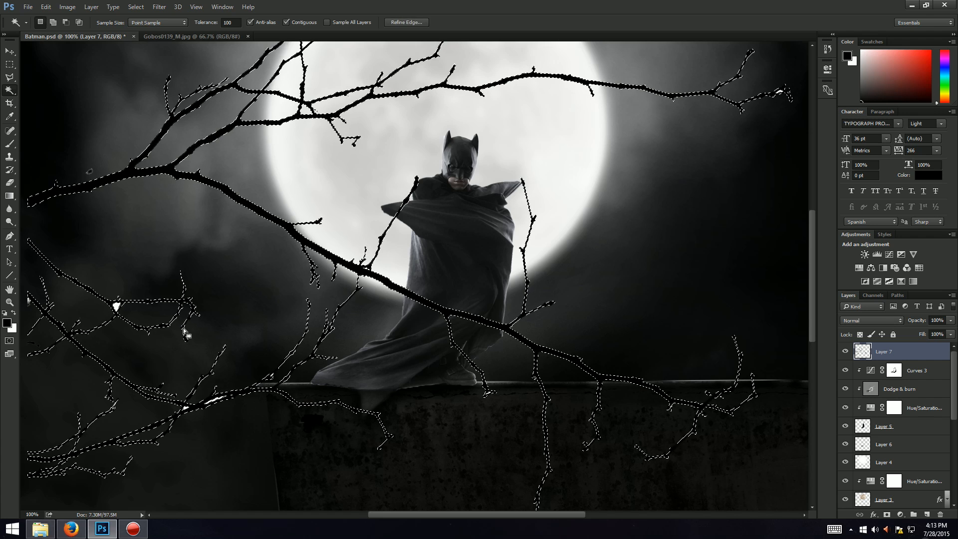
key("ctrl+d")
Step: Set the Magic Wand tolerance to 10 and try to select the small white patch between the lower branches
left_click(231, 22)
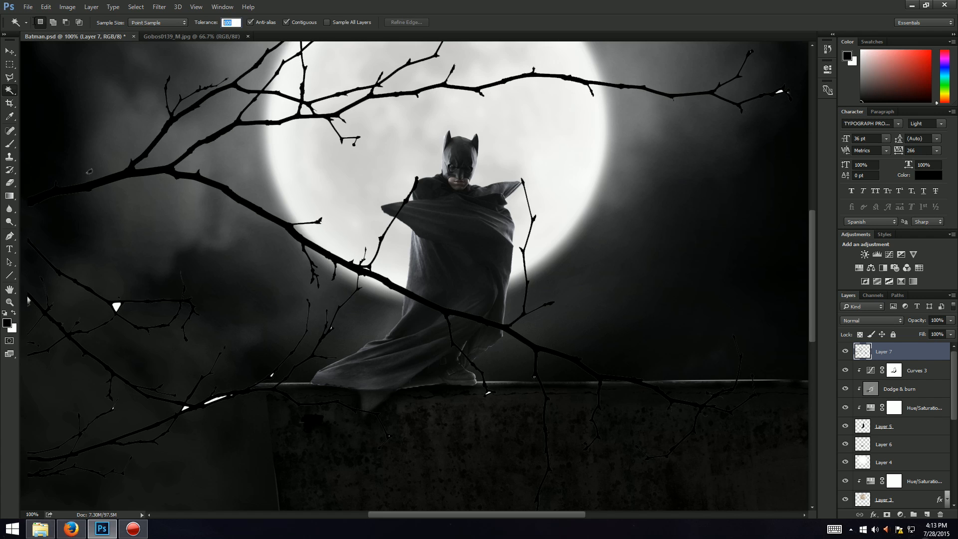
type("10")
left_click(117, 306)
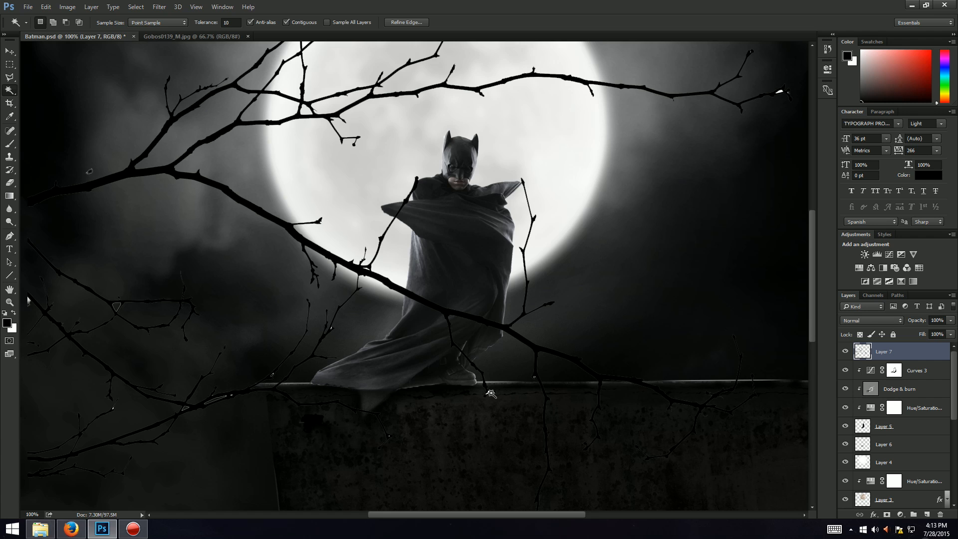
key("ctrl+d")
left_click(487, 392)
left_click(491, 394)
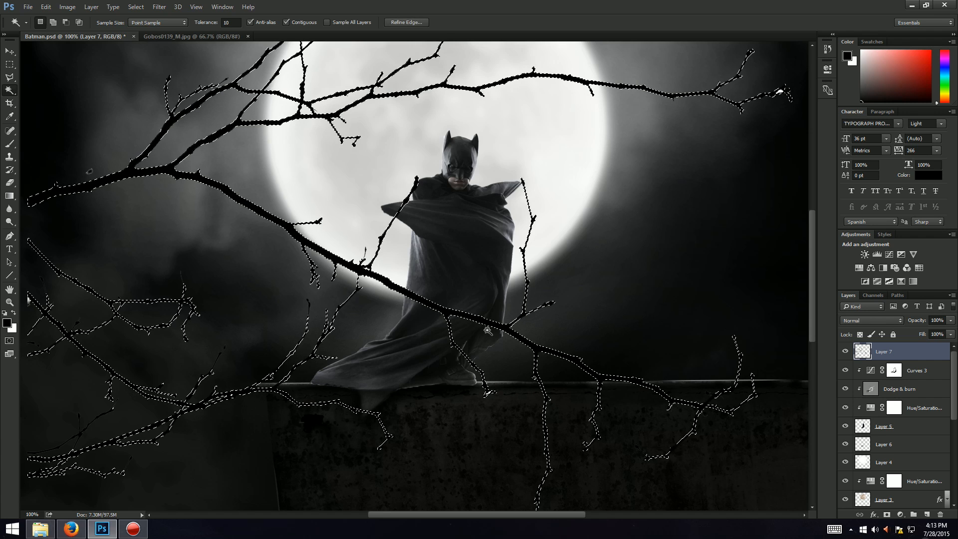
key("ctrl+d")
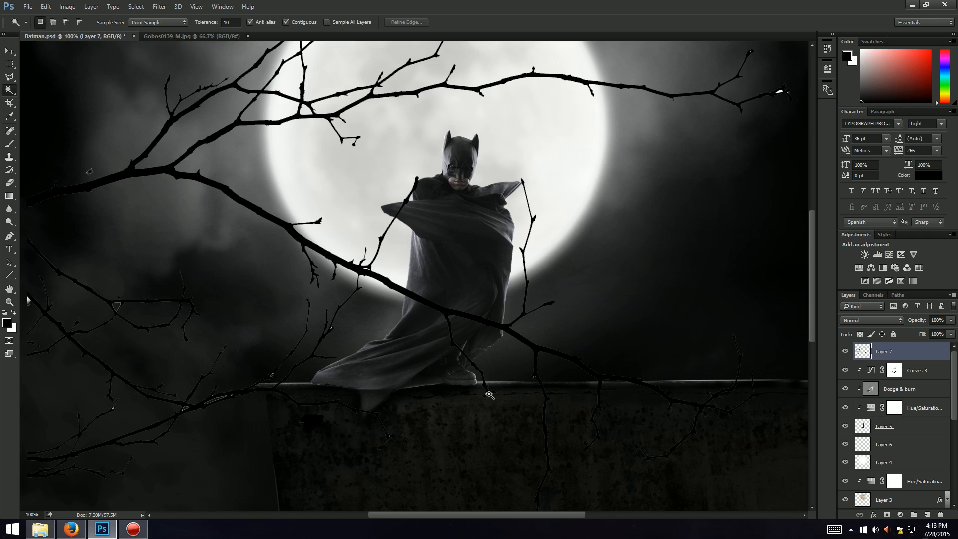
left_click(488, 393)
key("ctrl+d")
scroll(133, 301, "up", 1)
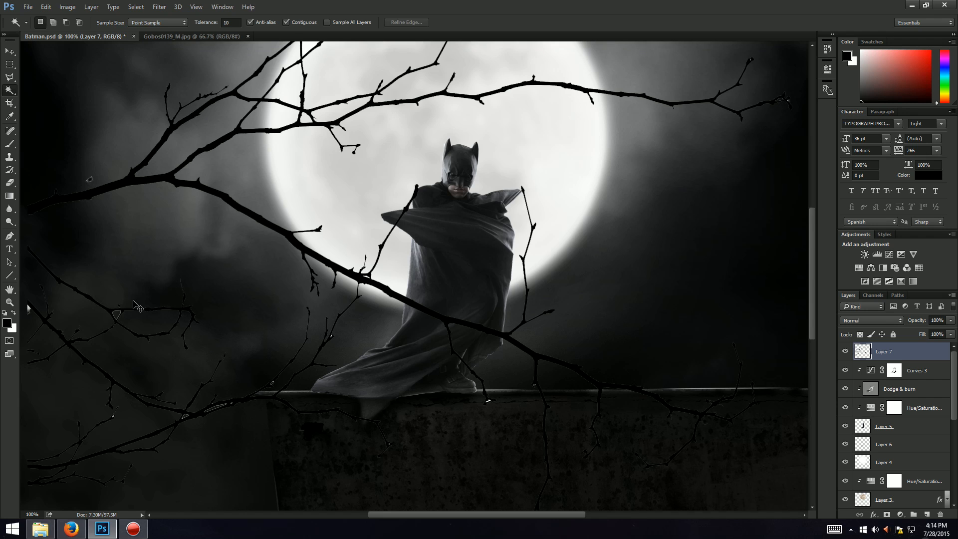
Step: Scale the branch layer up beyond the canvas edges and reposition it with Free Transform
key("ctrl+minus")
key("ctrl+minus")
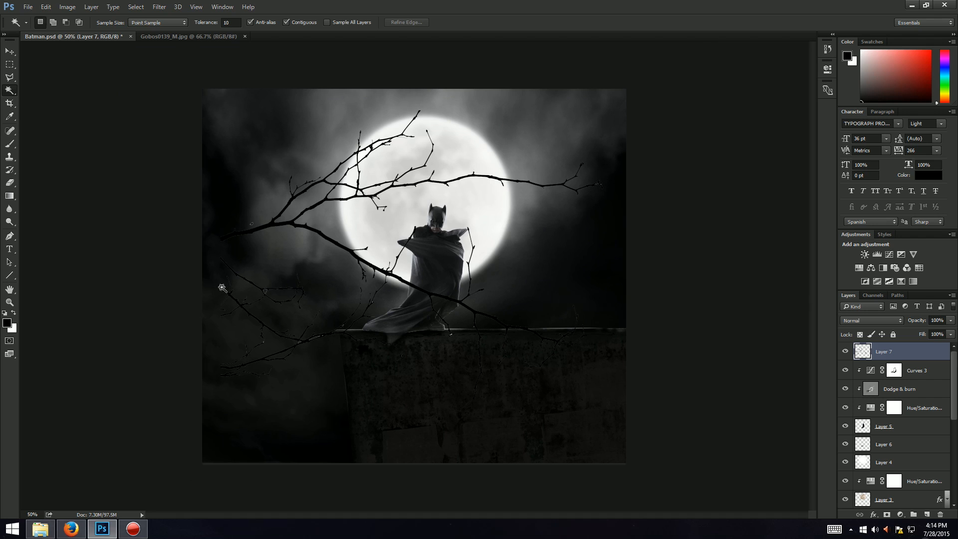
left_click(222, 288)
key("ctrl+t")
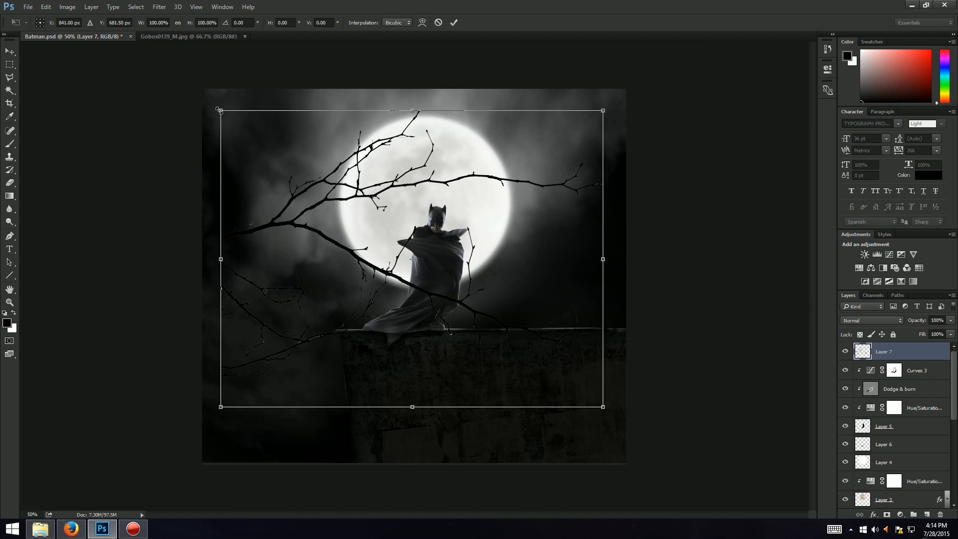
left_click_drag(219, 109, 114, 80)
left_click_drag(601, 405, 781, 505)
left_click_drag(601, 384, 534, 424)
left_click_drag(708, 70, 722, 60)
key("Return")
Step: Delete the leftover white patches among the upper-left branches
key("w")
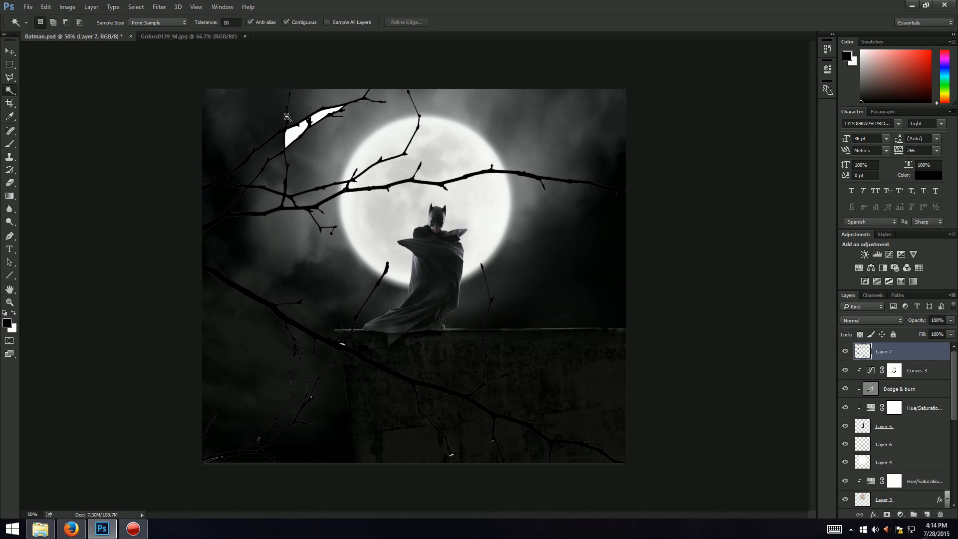
left_click(294, 131)
key("Delete")
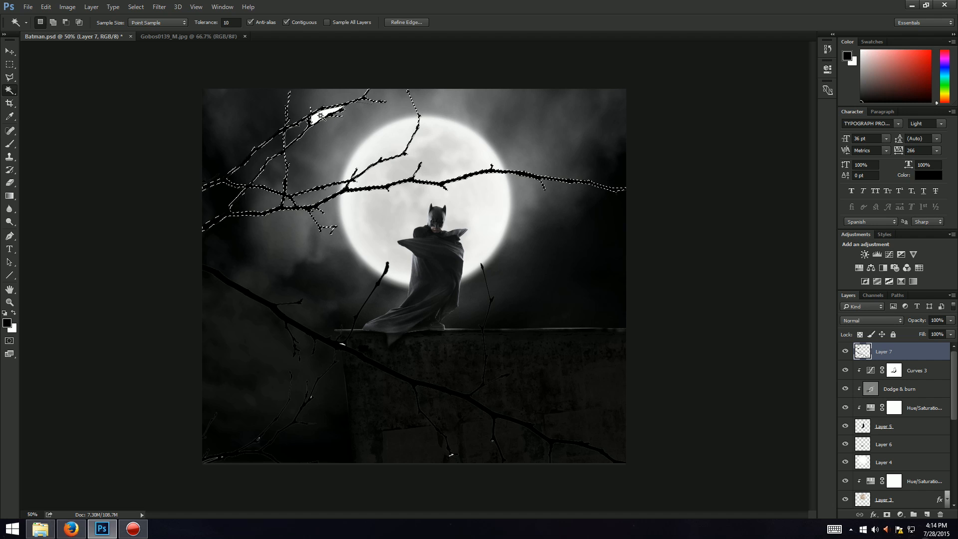
left_click(321, 119)
key("Delete")
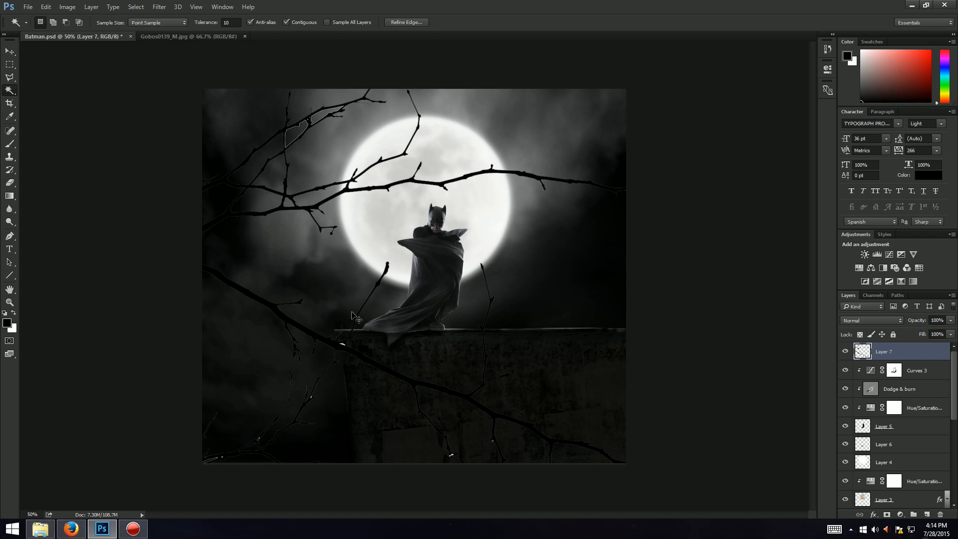
key("ctrl+d")
key("ctrl+plus")
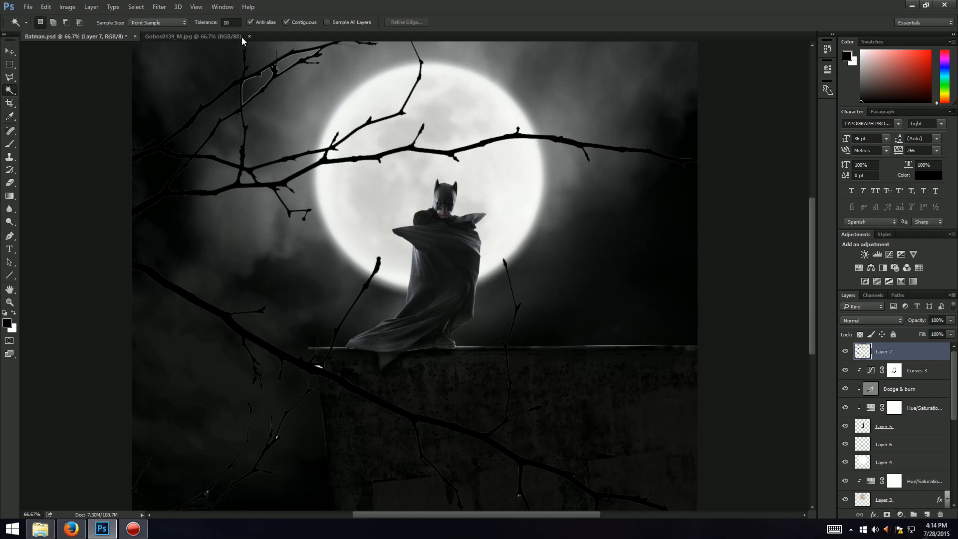
Step: Set the Magic Wand tolerance to 100 and fill the selected branch shapes with black
left_click(229, 22)
type("0")
key("Return")
scroll(257, 100, "up", 1)
left_click(257, 96)
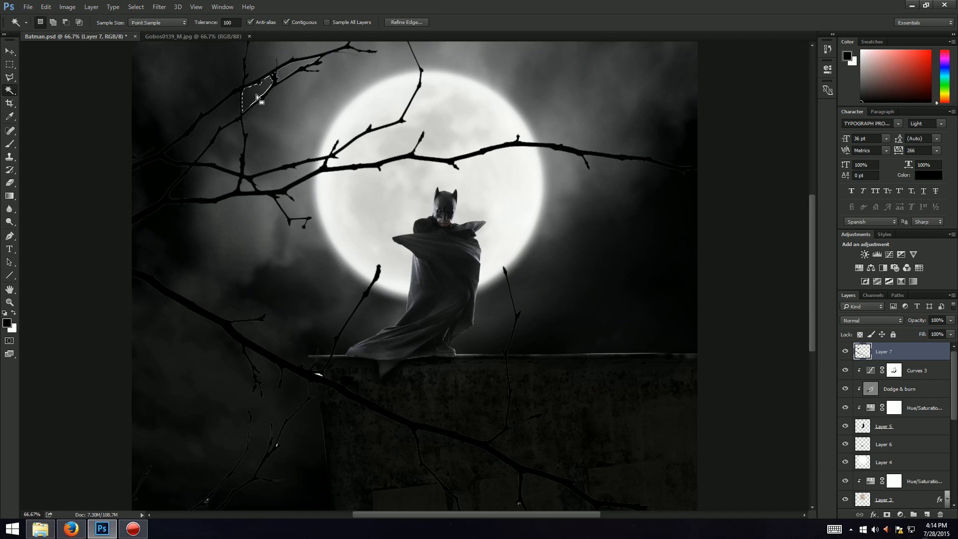
left_click(292, 74, "shift")
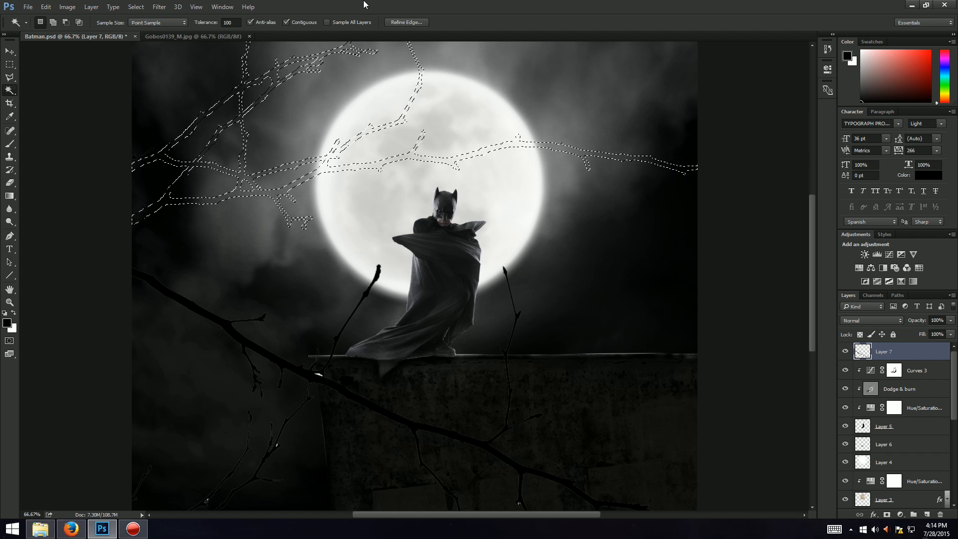
key("alt+BackSpace")
left_click(294, 70)
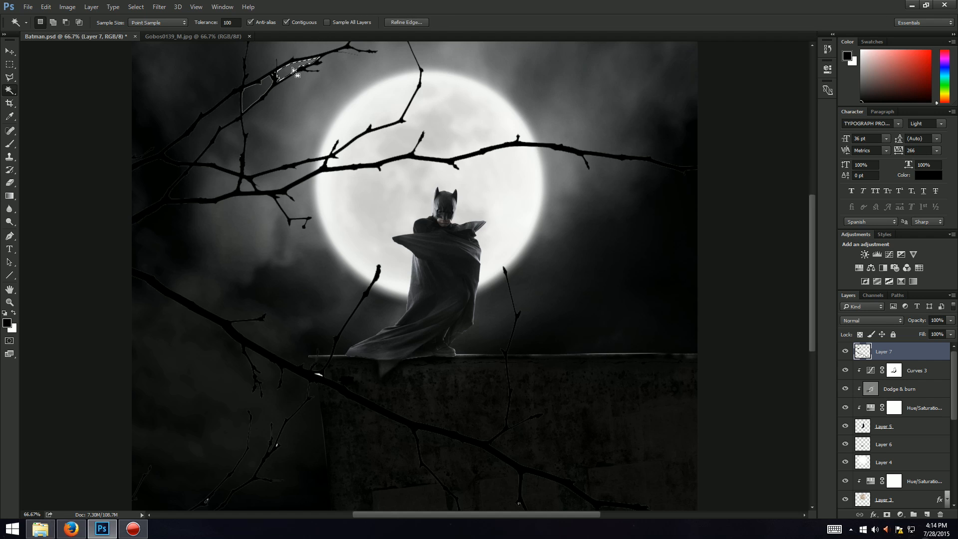
left_click(254, 92)
key("ctrl+d")
left_click(318, 374)
key("ctrl+d")
Step: Scale the branch layer up to about 107% and nudge it slightly down with Free Transform
key("ctrl+minus")
key("ctrl+minus")
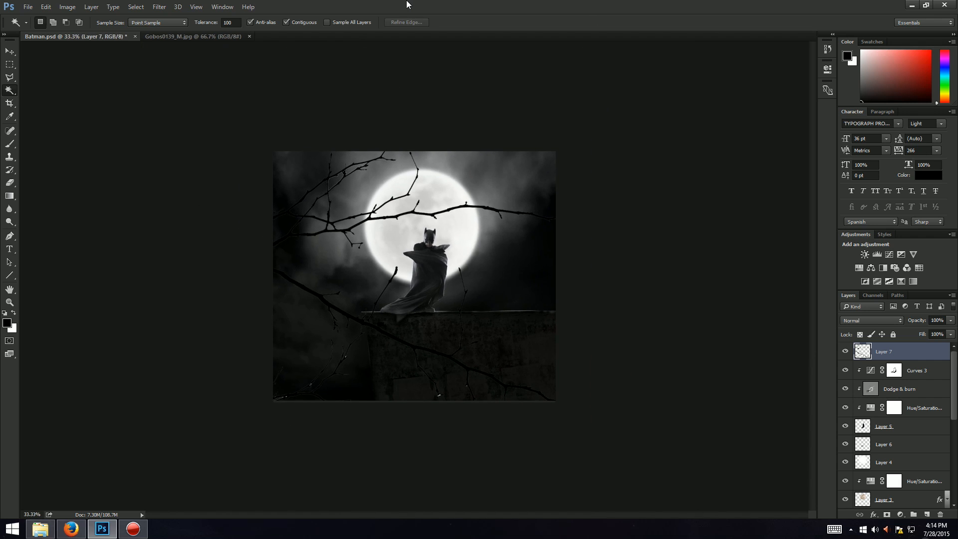
key("ctrl+plus")
key("ctrl+t")
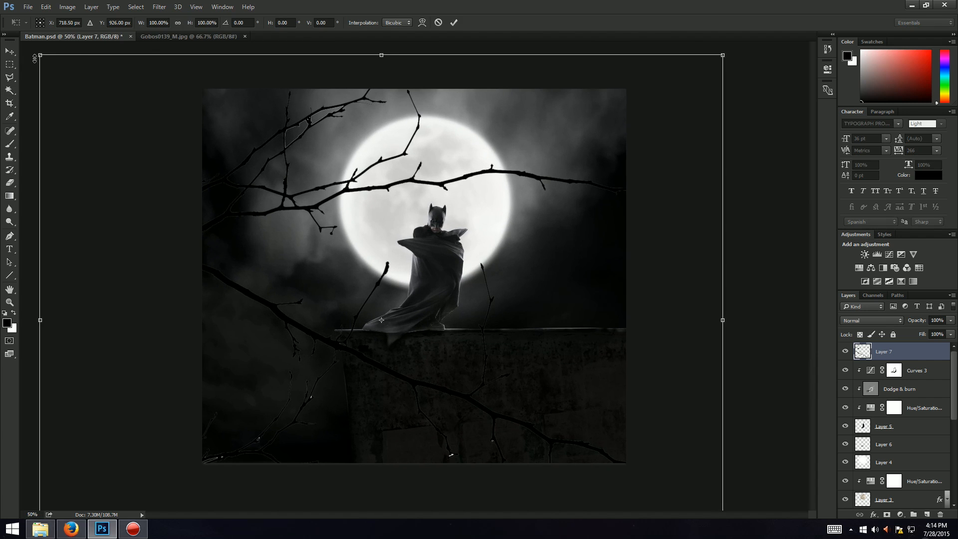
left_click_drag(36, 56, 3, 17)
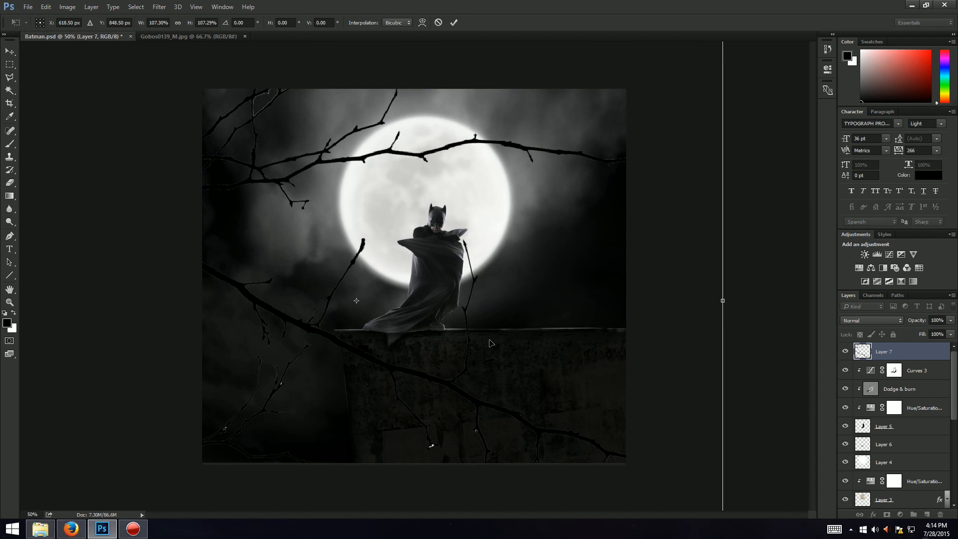
left_click_drag(491, 343, 491, 359)
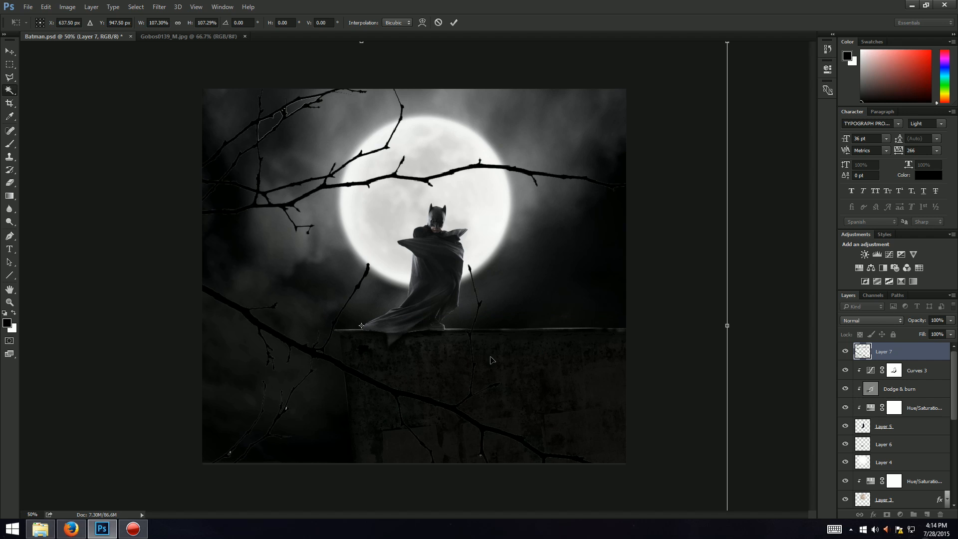
key("Return")
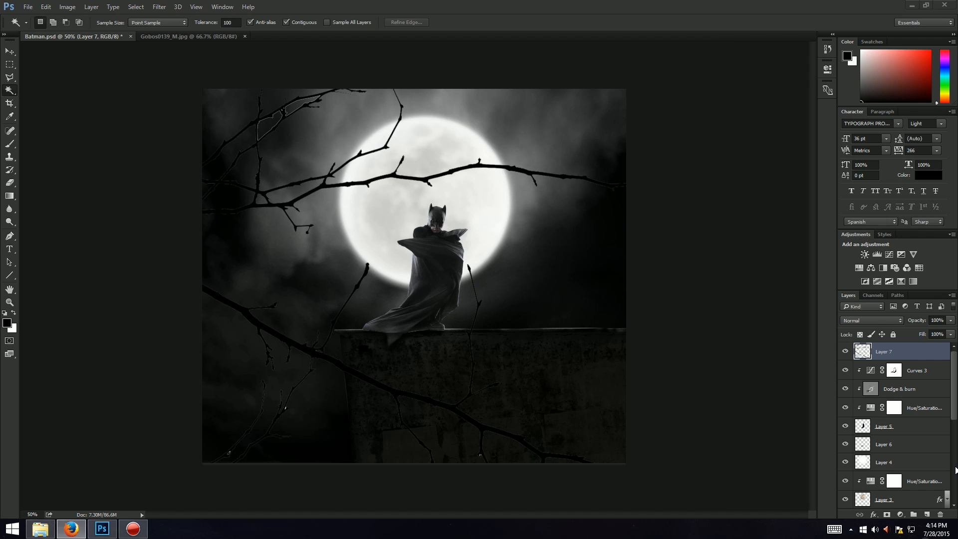
Step: Add a layer mask to the branch layer and set the foreground color to black
left_click(889, 517)
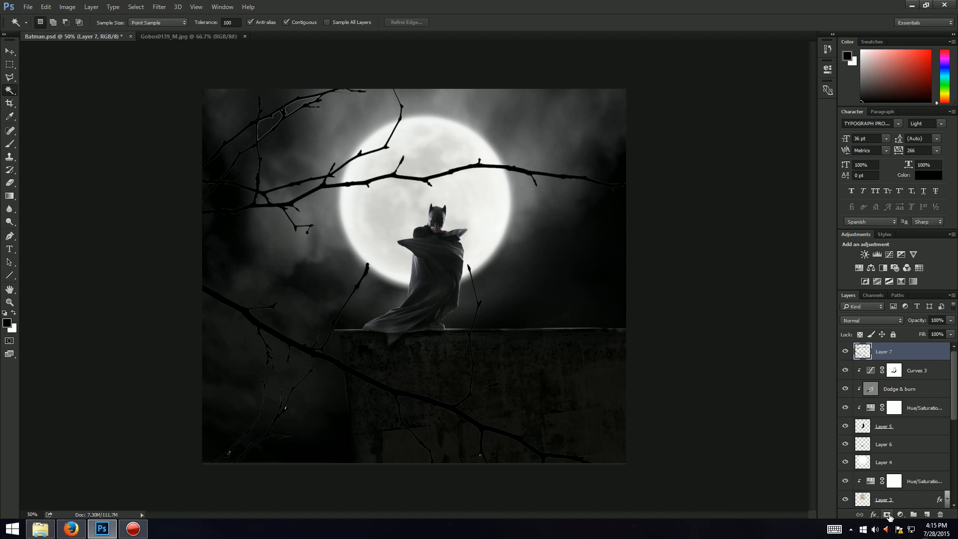
left_click(889, 516)
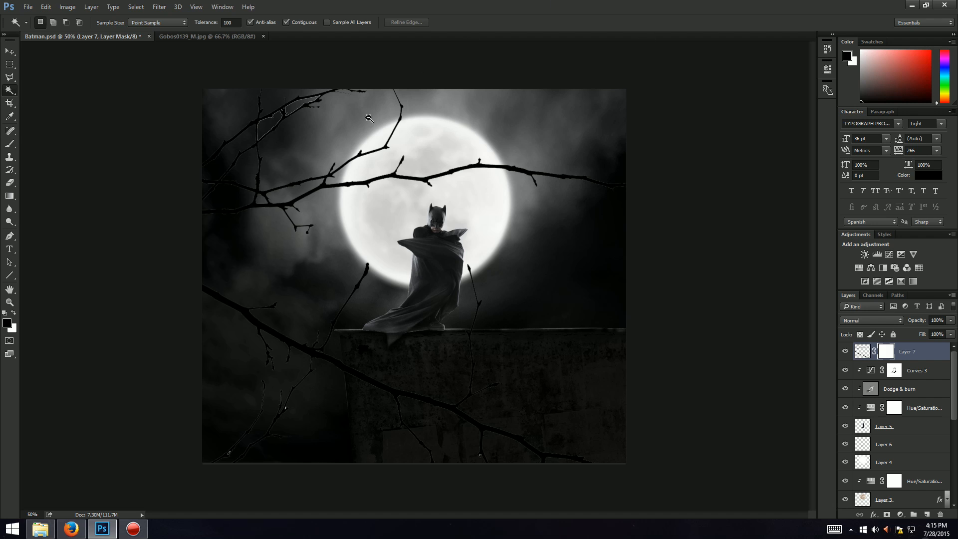
key("e")
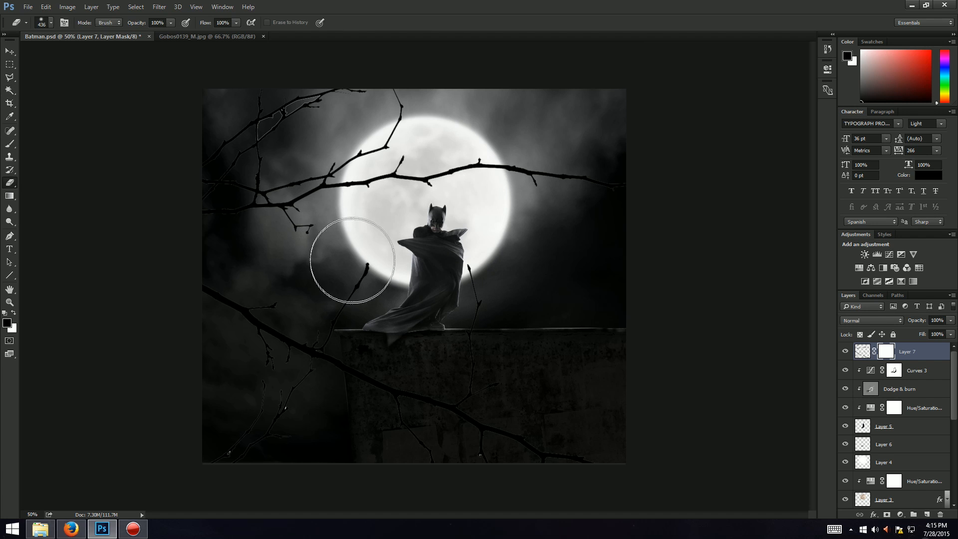
key("b")
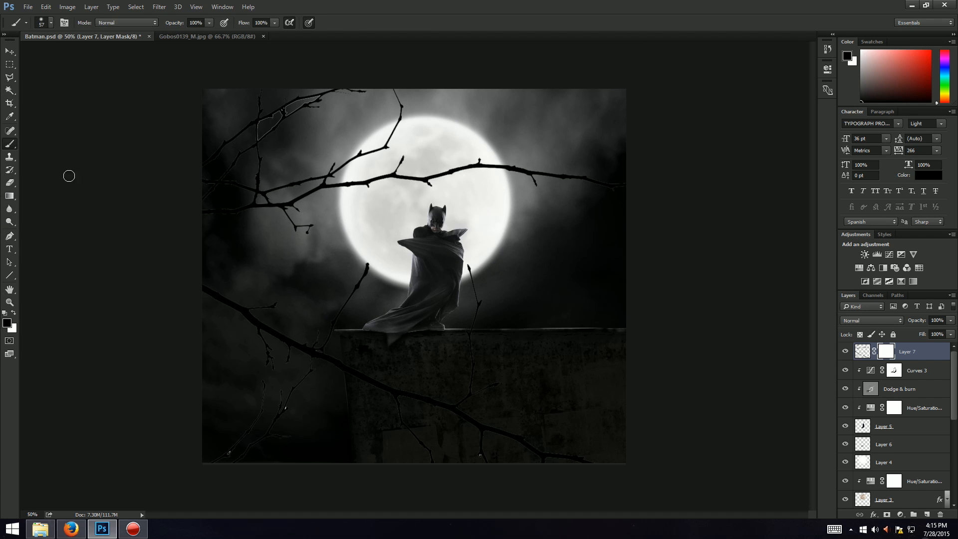
left_click(6, 324)
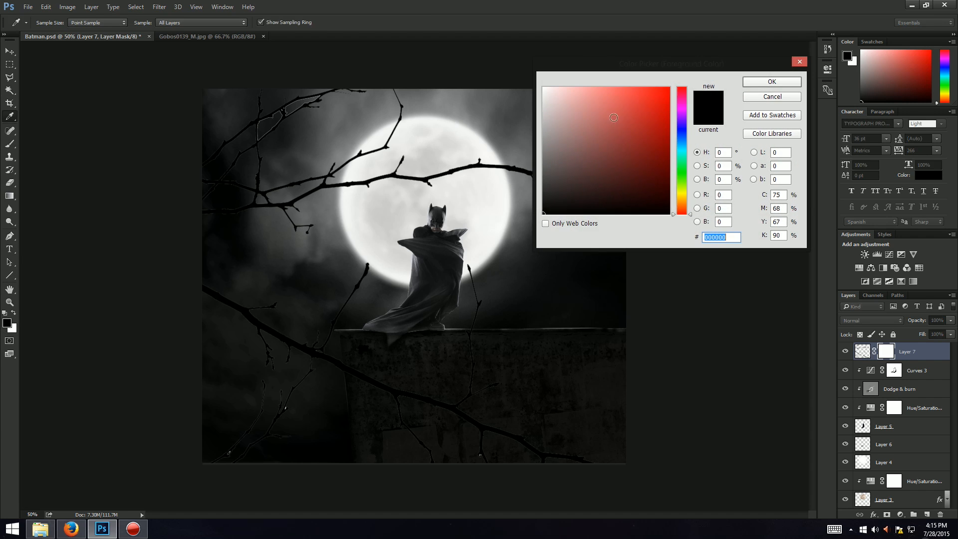
left_click(773, 80)
Step: Enlarge the brush and paint on the mask to hide branches overlapping the caped figure and the upper-left corner
left_click(52, 22)
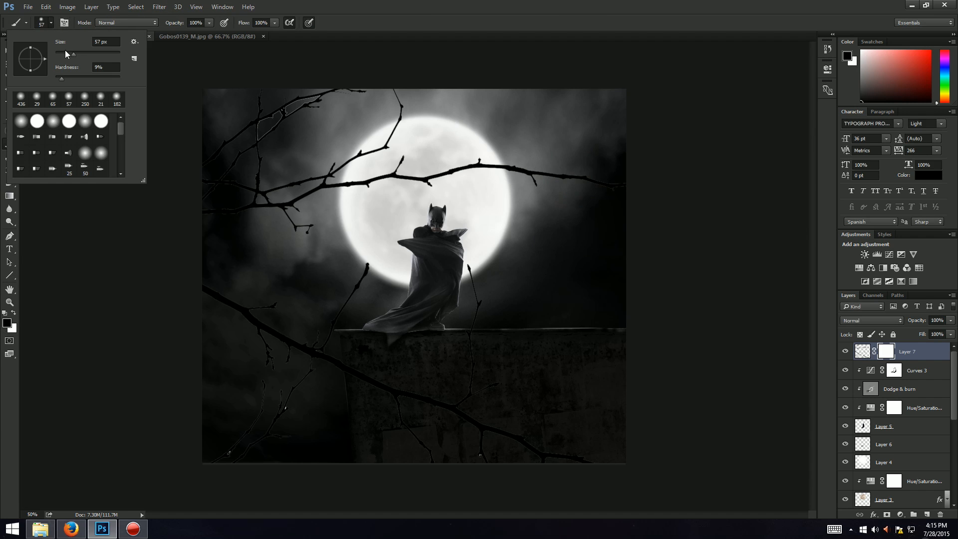
left_click_drag(65, 50, 95, 55)
left_click(390, 5)
mouse_move(362, 254)
left_mouse_down()
mouse_move(340, 299)
mouse_move(355, 252)
mouse_move(339, 256)
mouse_move(324, 301)
mouse_move(340, 265)
mouse_move(334, 331)
left_mouse_up()
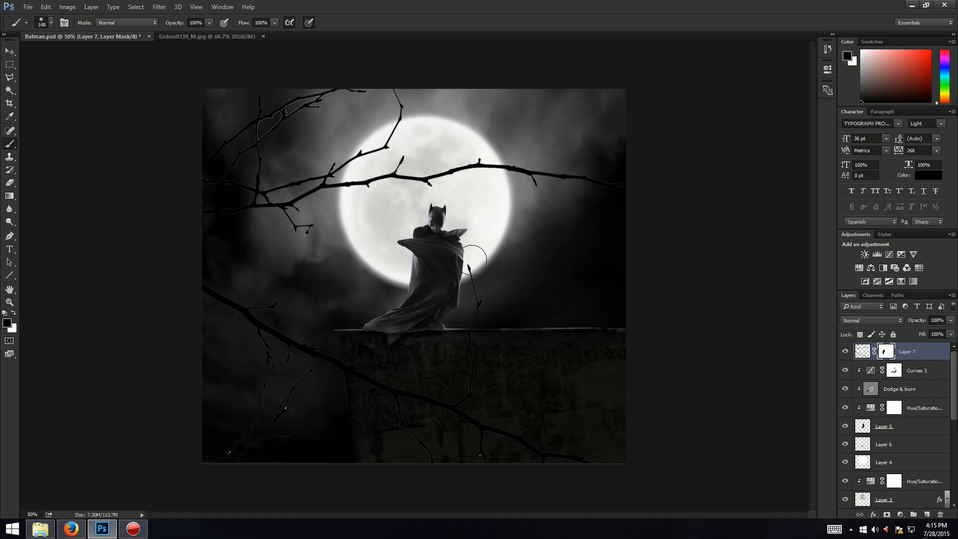
mouse_move(466, 267)
left_mouse_down()
mouse_move(490, 305)
mouse_move(485, 276)
mouse_move(479, 370)
mouse_move(473, 361)
mouse_move(469, 372)
mouse_move(484, 385)
mouse_move(456, 382)
left_mouse_up()
left_click_drag(399, 342, 408, 351)
left_click_drag(246, 135, 270, 120)
key("alt+Tab")
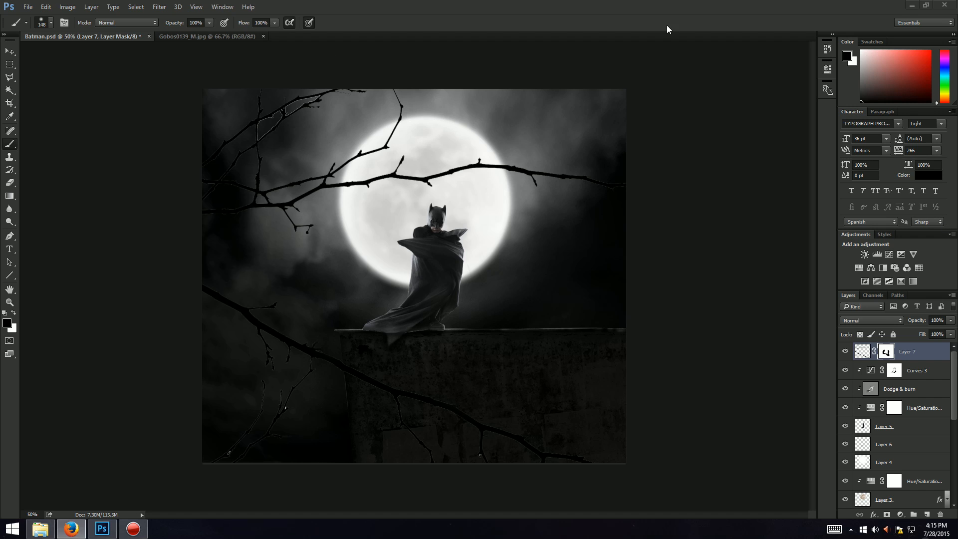
left_click(558, 4)
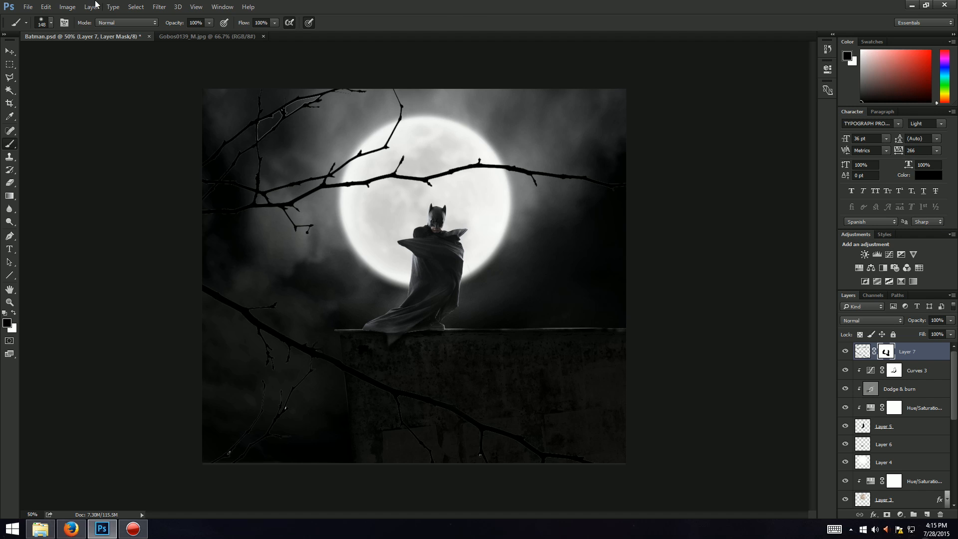
left_click(136, 6)
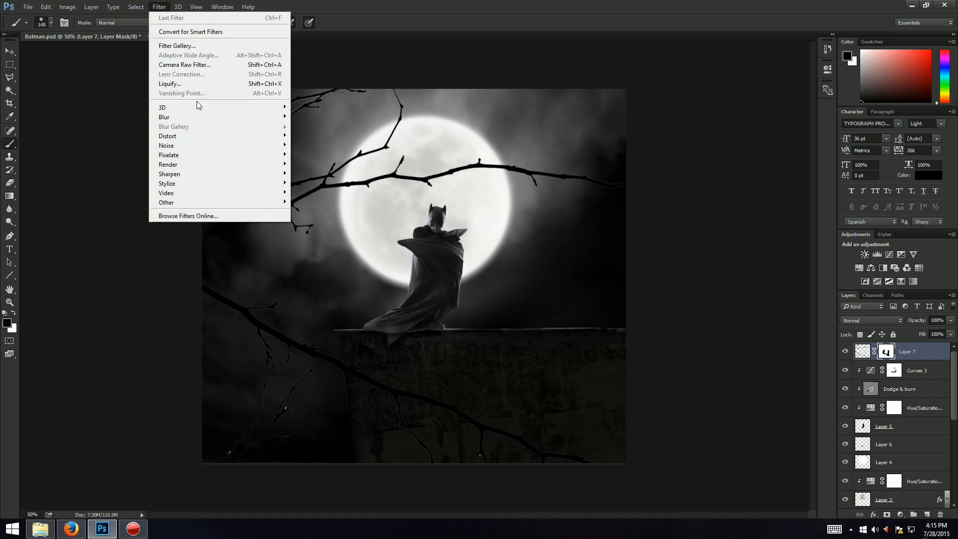
mouse_move(190, 117)
left_click(314, 155)
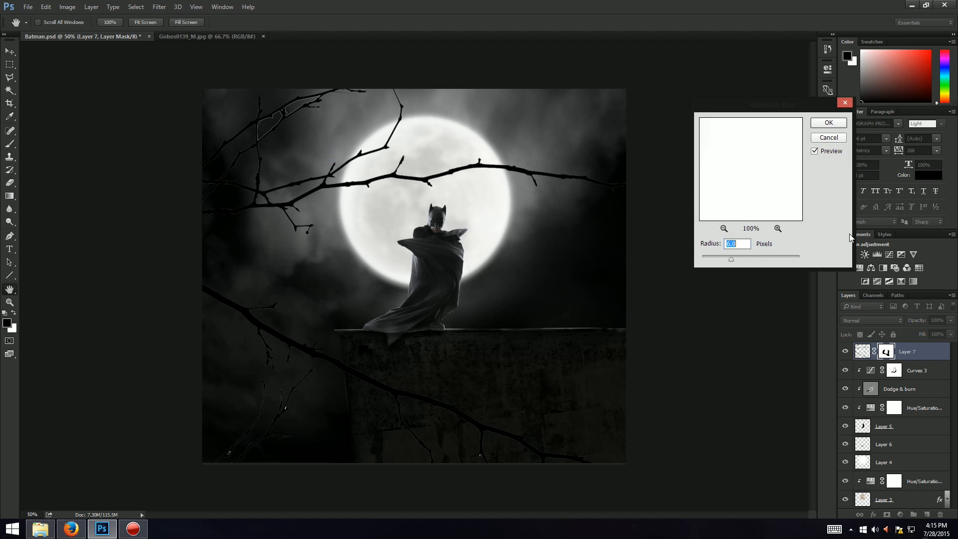
left_click_drag(767, 114, 679, 86)
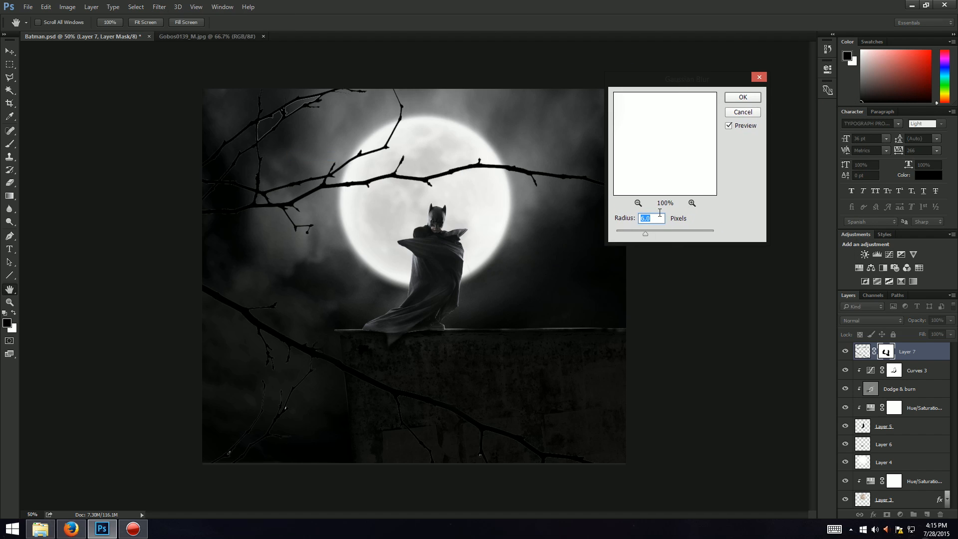
type("8")
left_click_drag(650, 233, 649, 233)
left_click(743, 113)
key("b")
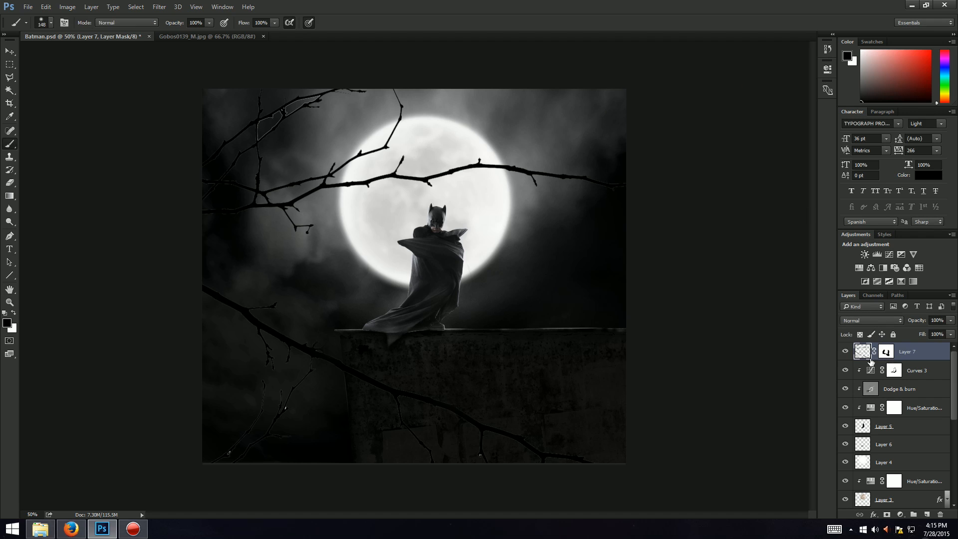
Step: Select the branch layer's pixels and apply a Gaussian Blur with a radius of 8 pixels
left_click(868, 356)
left_click(156, 7)
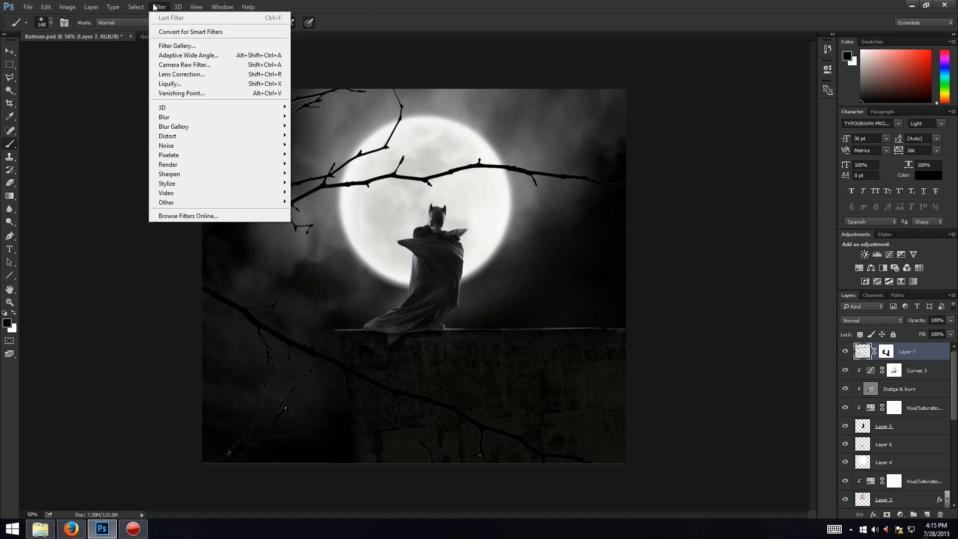
mouse_move(170, 117)
left_click(319, 152)
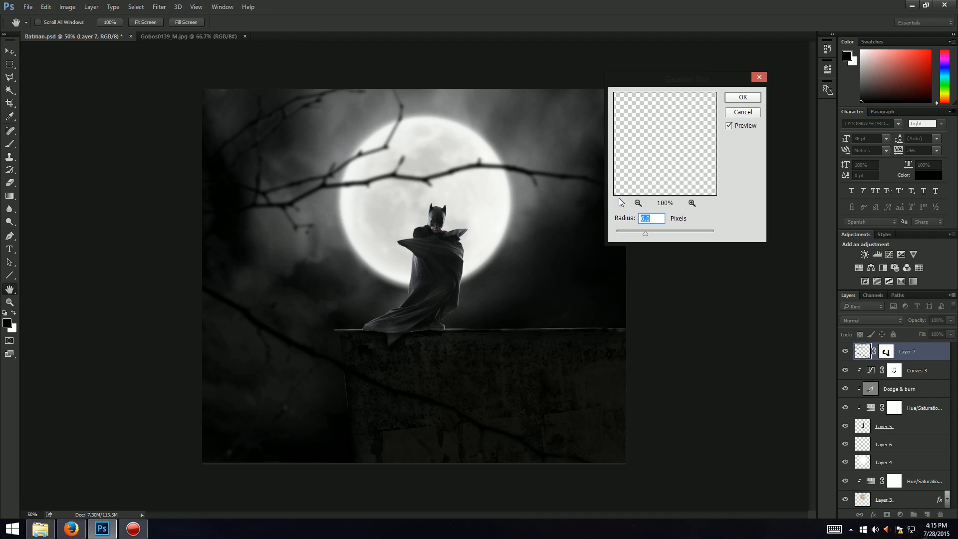
type("8")
left_click(743, 98)
key("b")
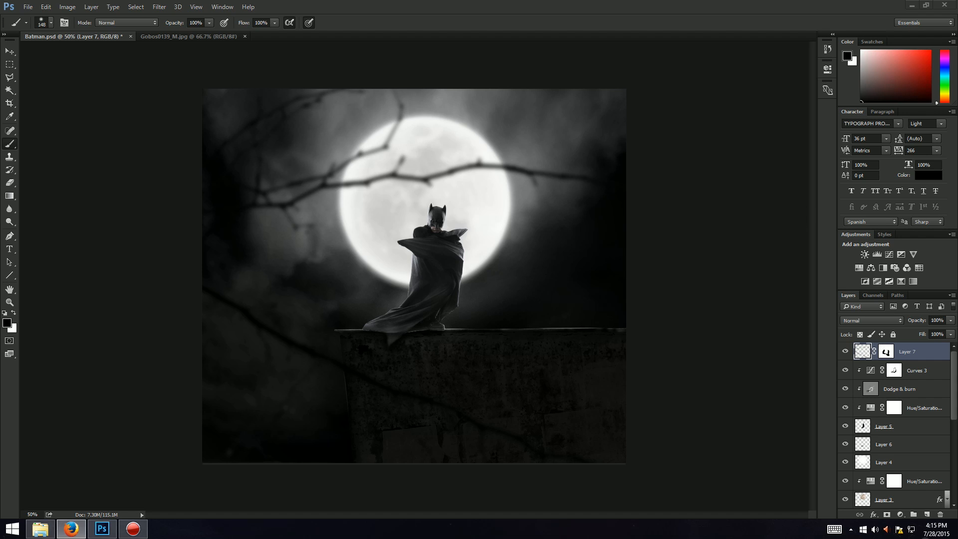
left_click(497, 5)
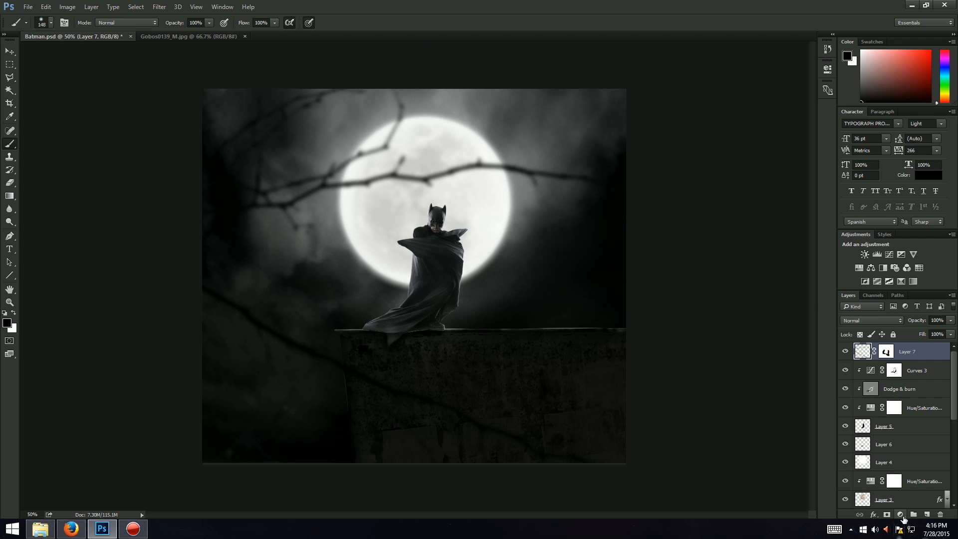
Step: Add a Curves adjustment clipped to the branch layer and raise the curve to lighten the branches
left_click(900, 515)
left_click(861, 359)
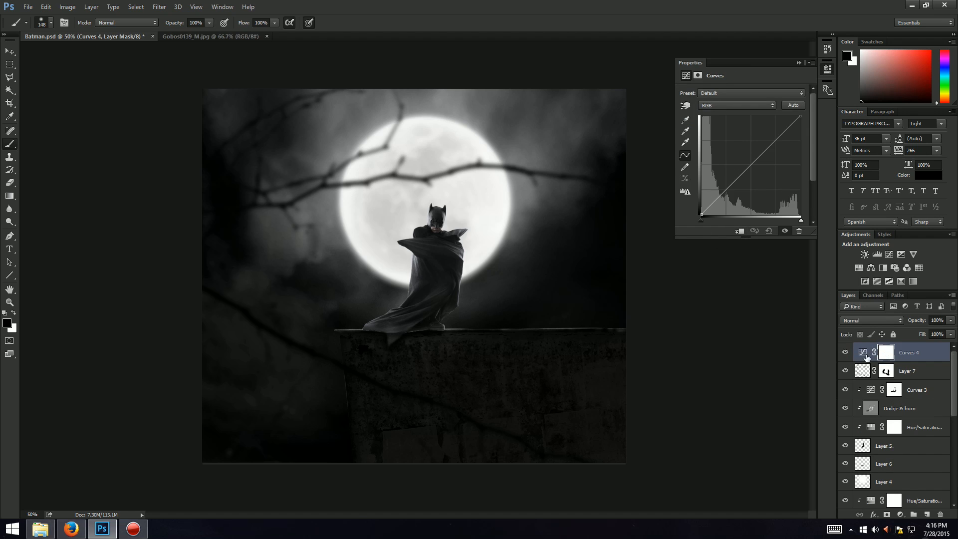
right_click(866, 357)
left_click(838, 246)
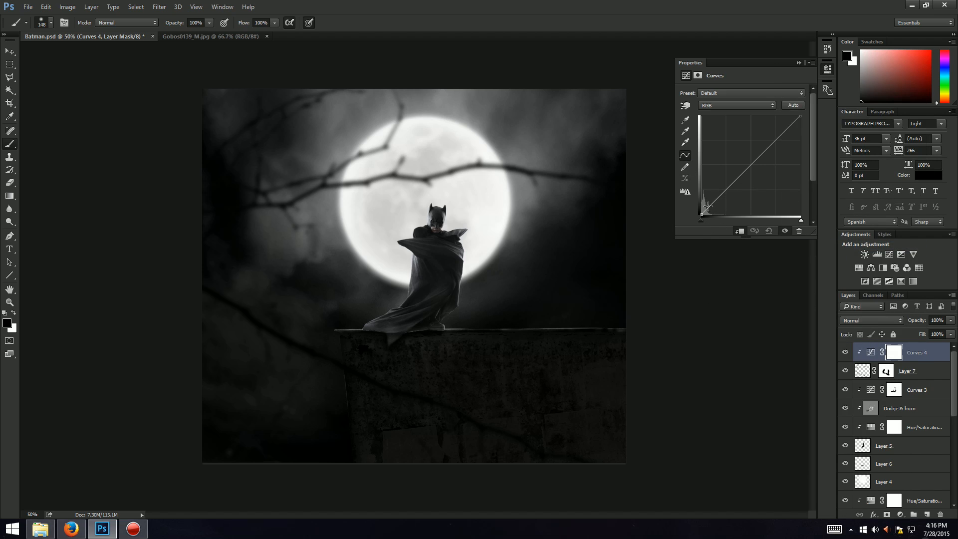
left_click_drag(703, 214, 702, 183)
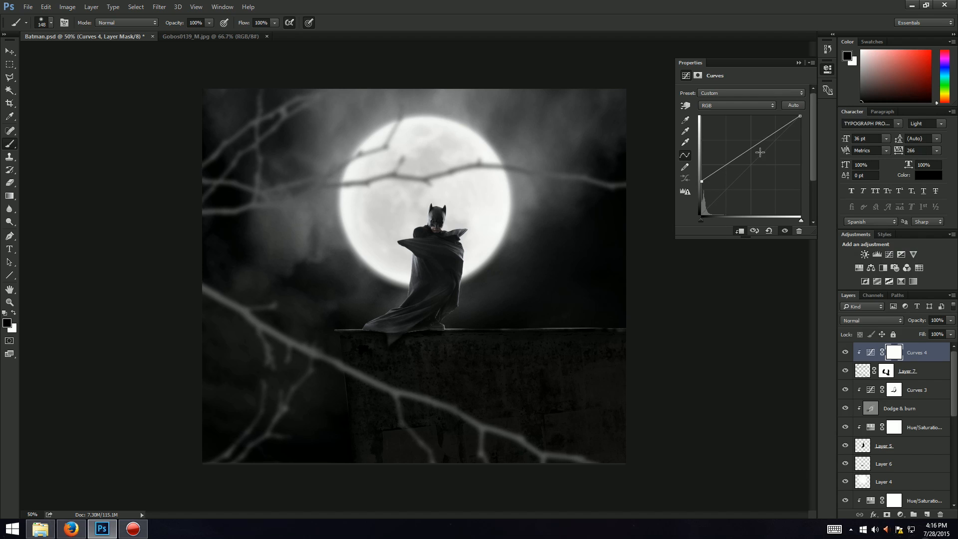
left_click_drag(734, 153, 730, 154)
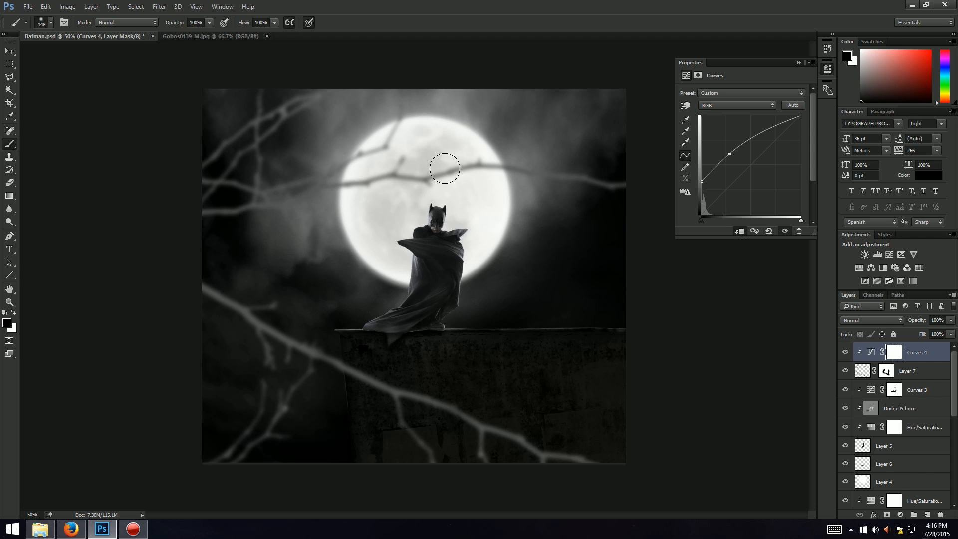
key("alt+Tab")
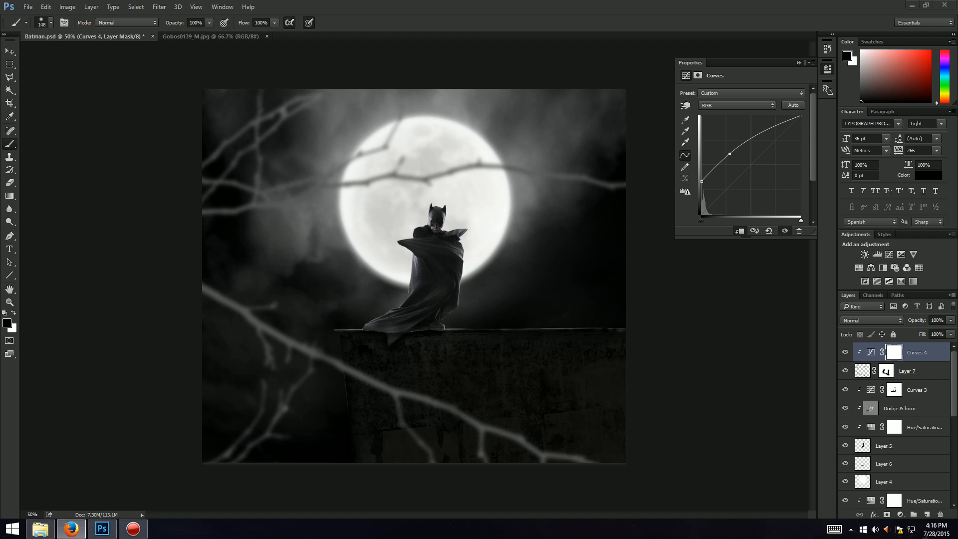
left_click(609, 4)
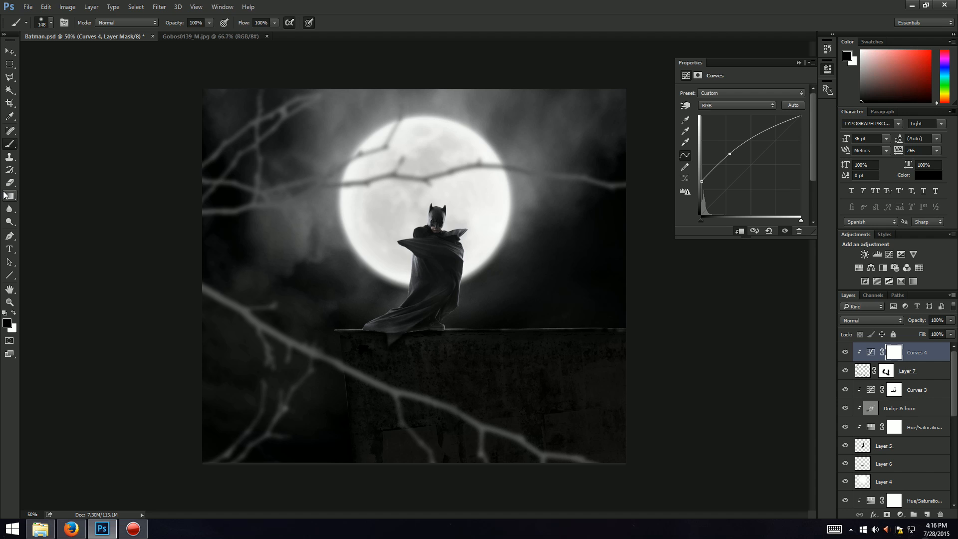
Step: Set the brush size to 421 px and select the Curves layer mask
left_click(50, 23)
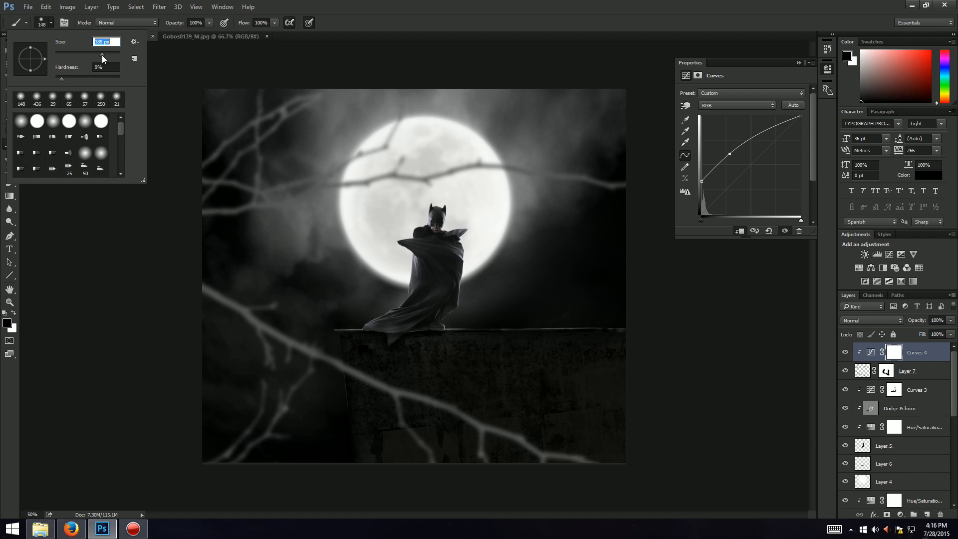
left_click_drag(104, 53, 111, 53)
key("Return")
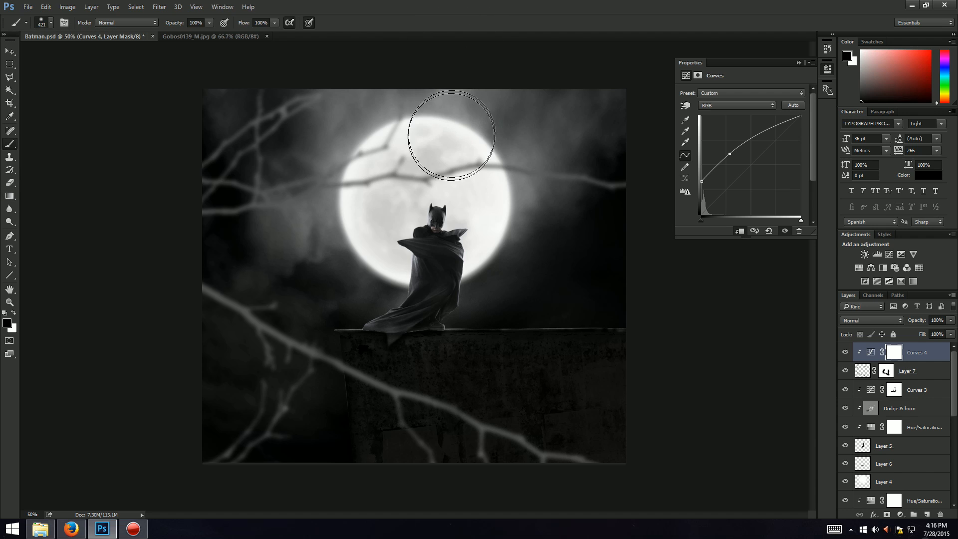
left_click(893, 351)
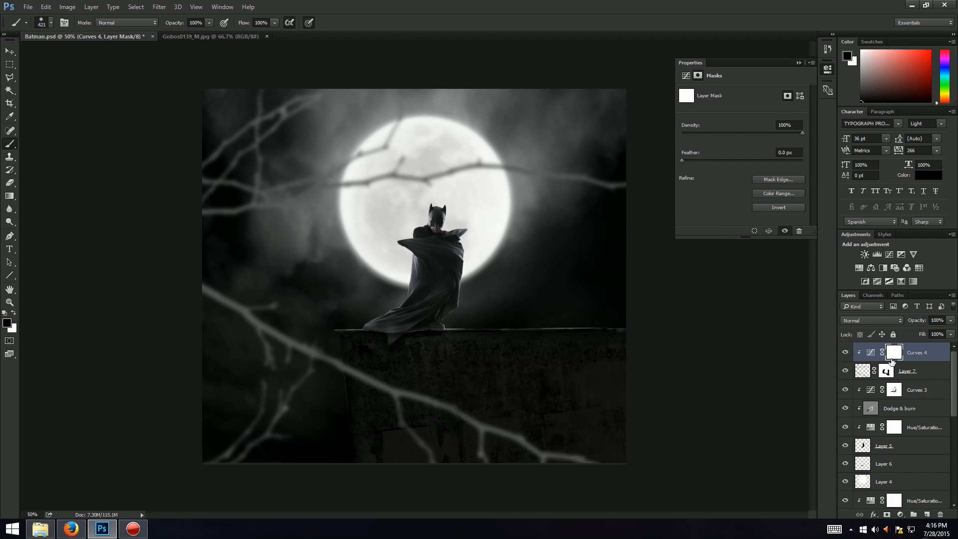
Step: Undo a stray brush stroke on the Curves mask and lower the brush opacity to 28%
mouse_move(215, 485)
left_mouse_down()
mouse_move(187, 492)
mouse_move(295, 456)
left_mouse_up()
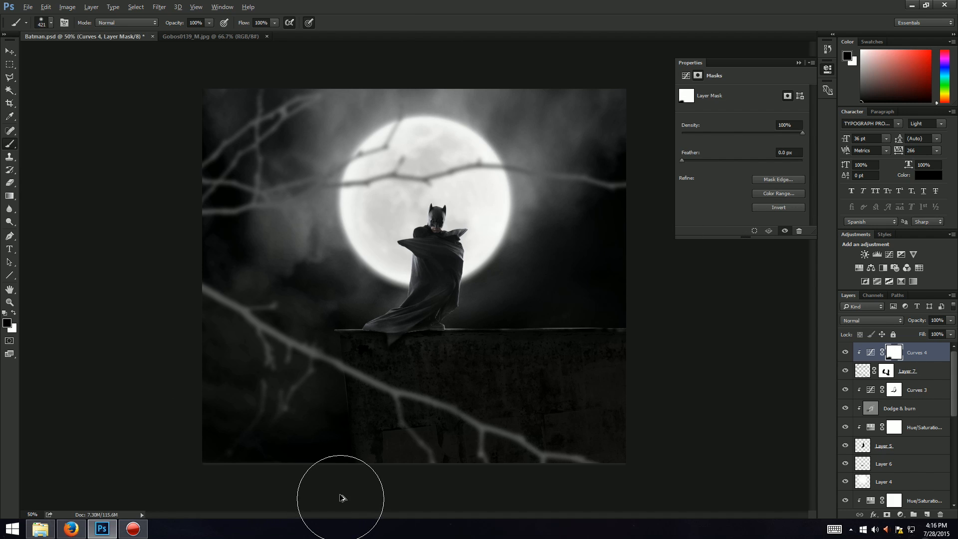
key("ctrl+z")
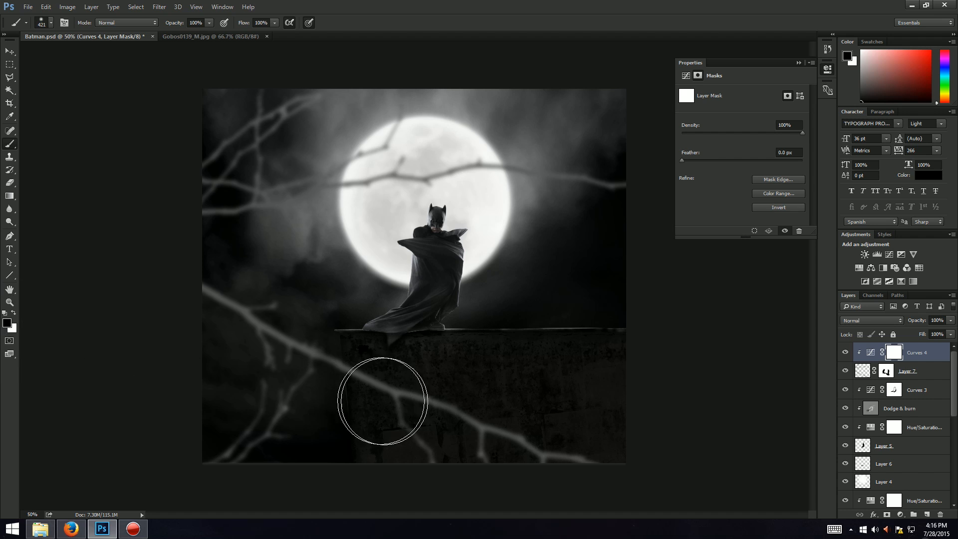
left_click(209, 23)
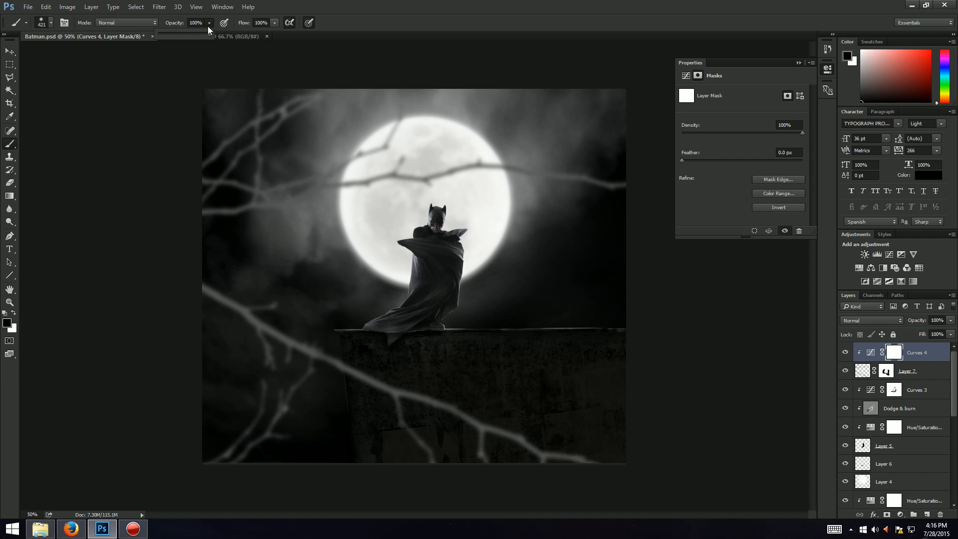
left_click_drag(209, 29, 172, 39)
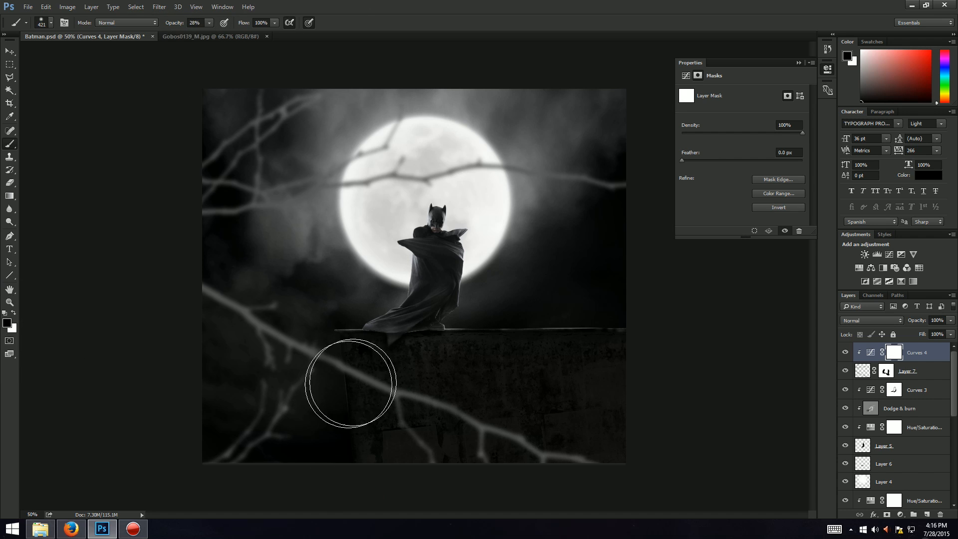
Step: Paint on the Curves mask over the lower-left branch and set the brush opacity to 15%
mouse_move(320, 410)
left_mouse_down()
mouse_move(305, 443)
mouse_move(276, 443)
left_mouse_up()
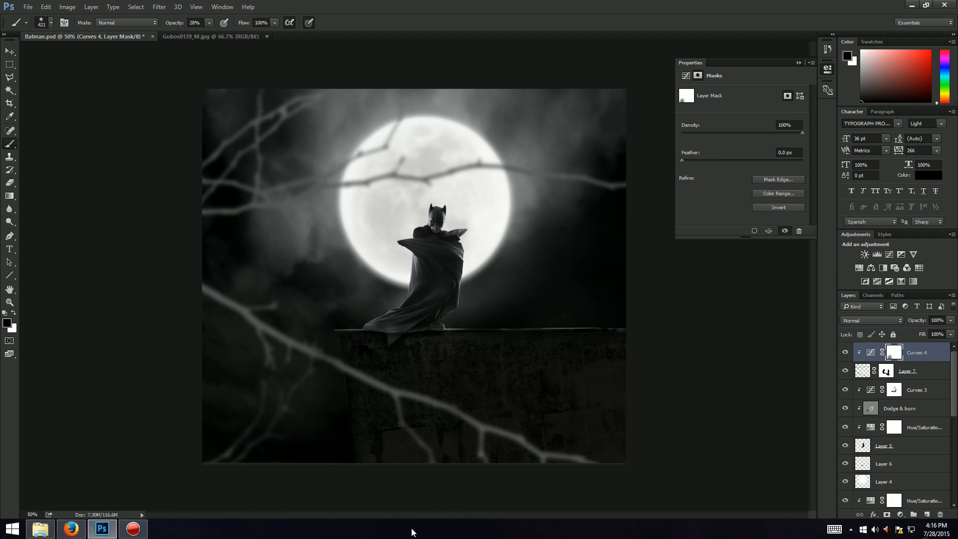
mouse_move(328, 460)
left_mouse_down()
mouse_move(310, 465)
mouse_move(329, 344)
left_mouse_up()
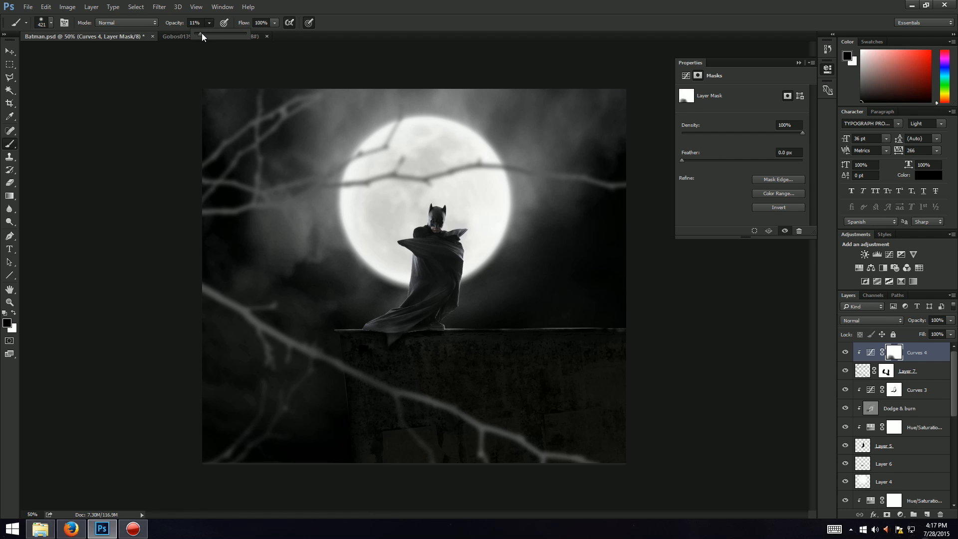
left_click_drag(201, 33, 204, 33)
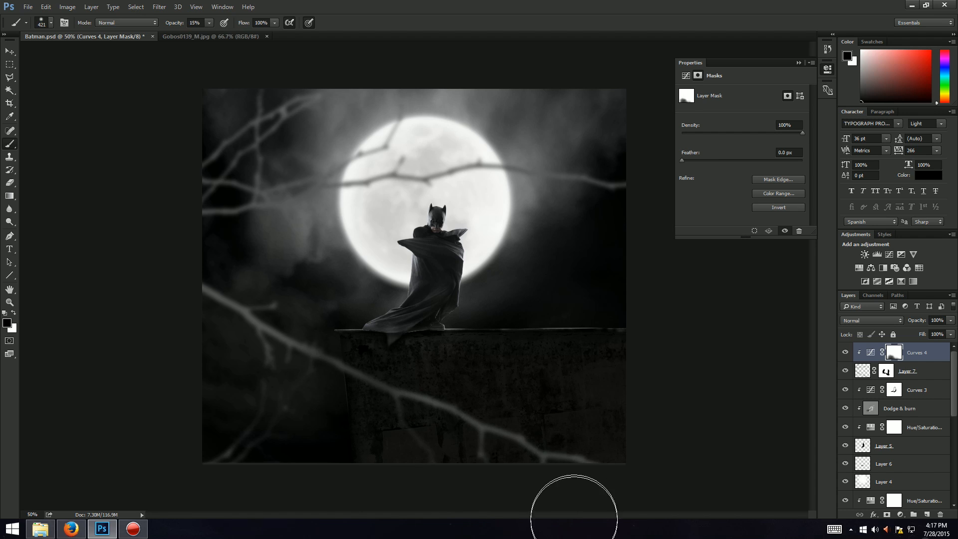
left_click(71, 529)
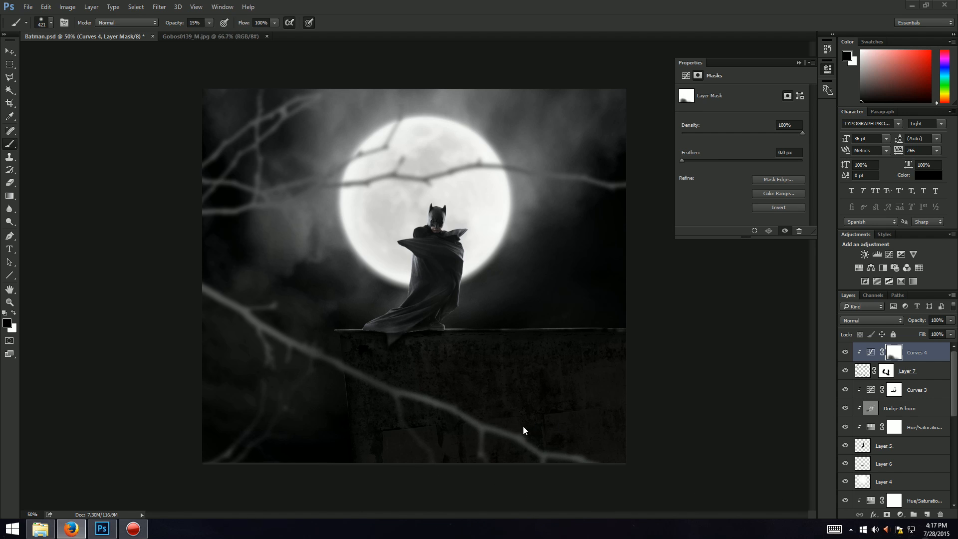
left_click(466, 4)
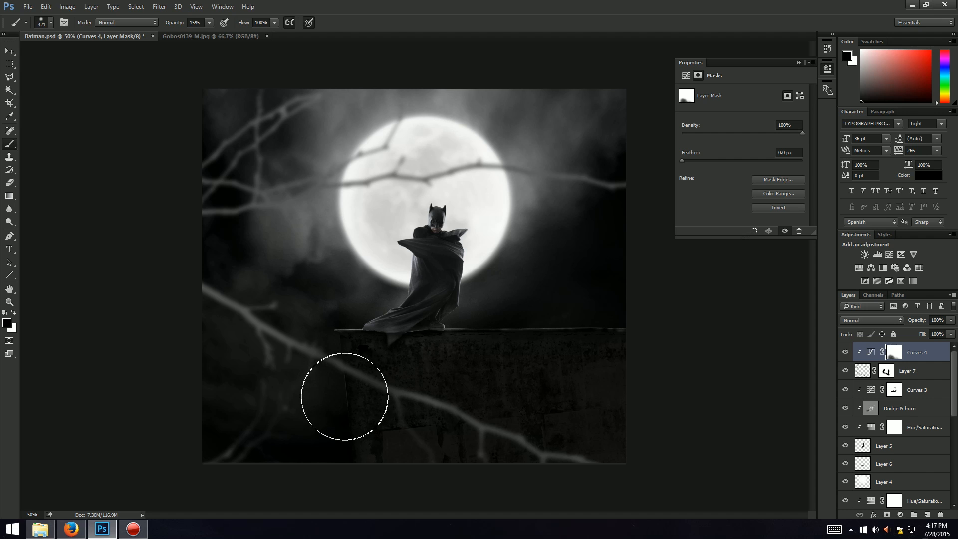
Step: Set the brush size to 41 px and undo the last two brush strokes on the Curves mask
key("ctrl+plus")
key("ctrl+plus")
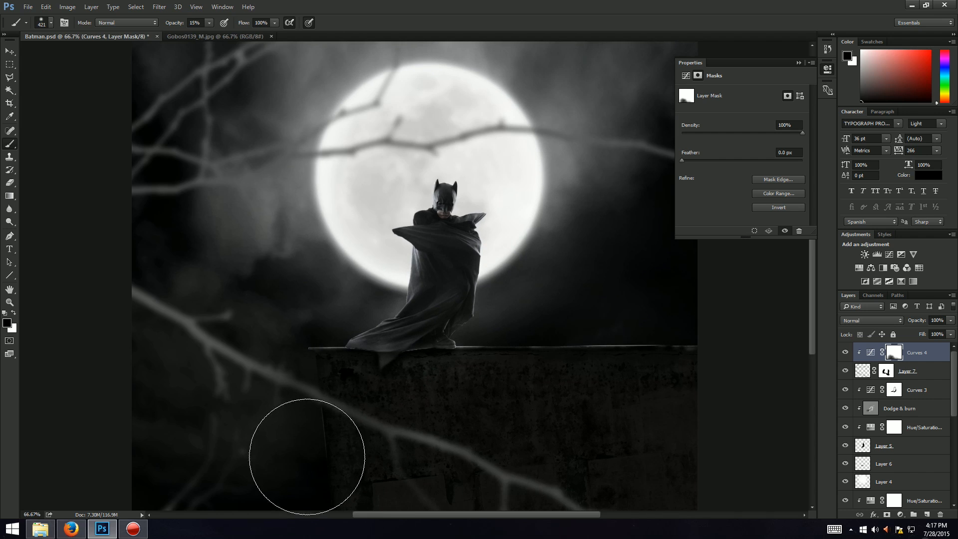
left_click(208, 23)
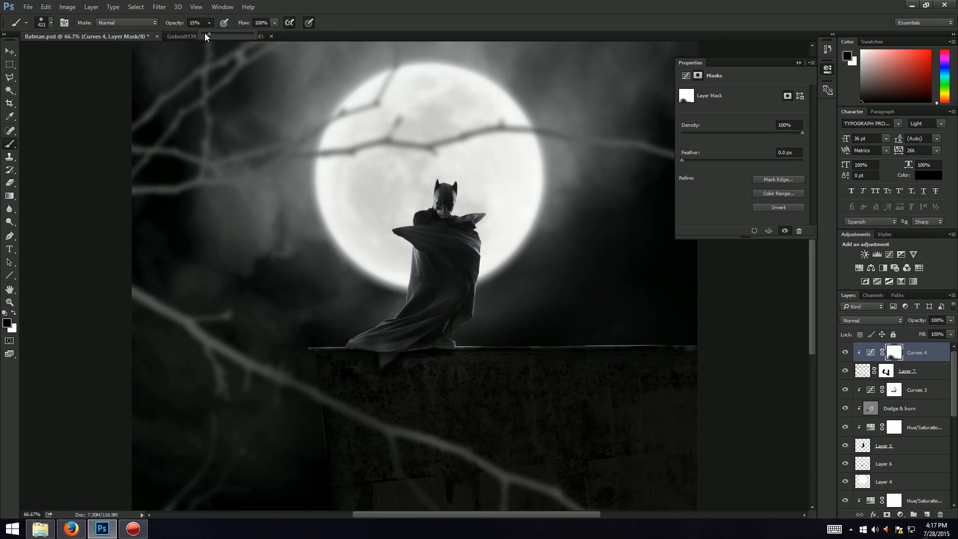
left_click_drag(211, 34, 213, 34)
left_click(61, 23)
left_click(51, 24)
left_click(68, 52)
left_click(397, 32)
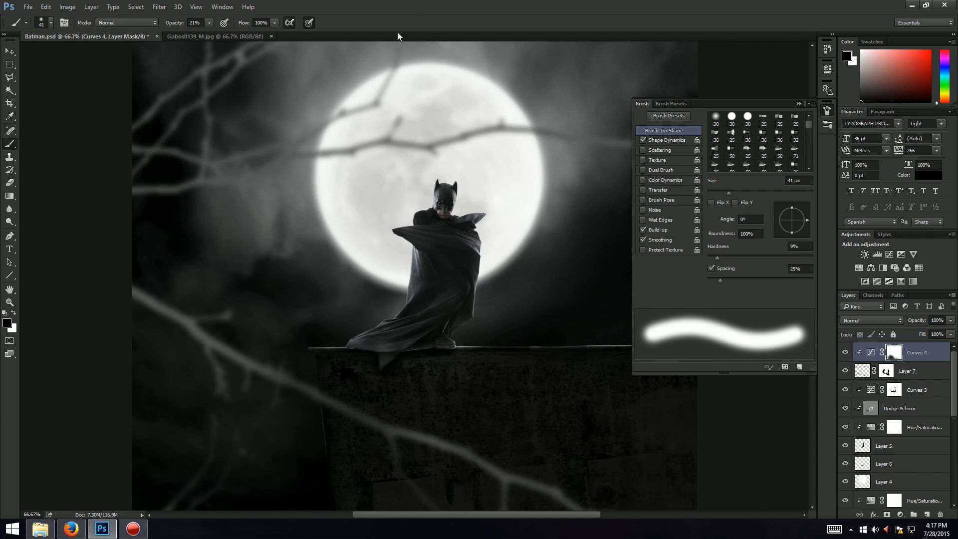
left_click(798, 104)
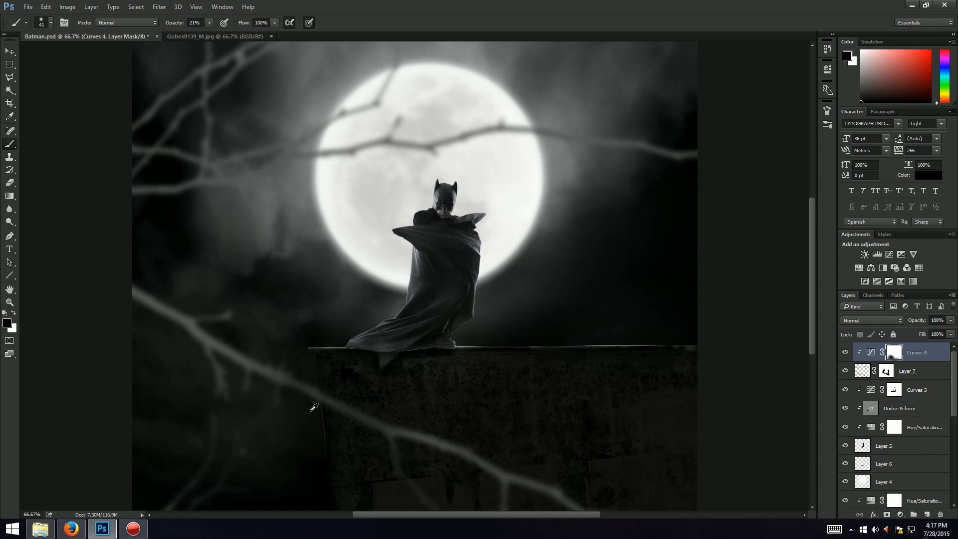
key("ctrl+alt+z")
key("ctrl+alt+z")
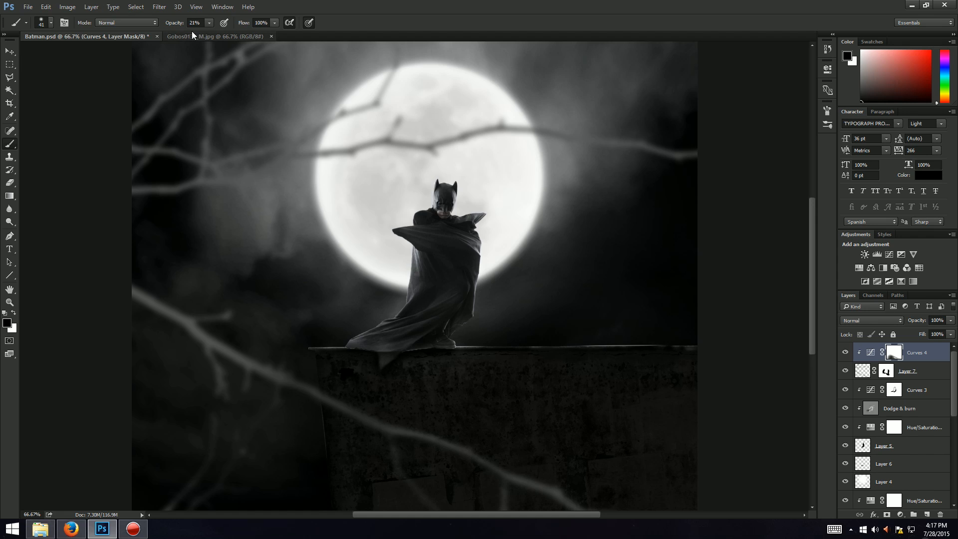
Step: Set the brush opacity to 62% and paint the Curves mask over the lower branches near the wall
left_click(208, 23)
left_click_drag(230, 36, 232, 36)
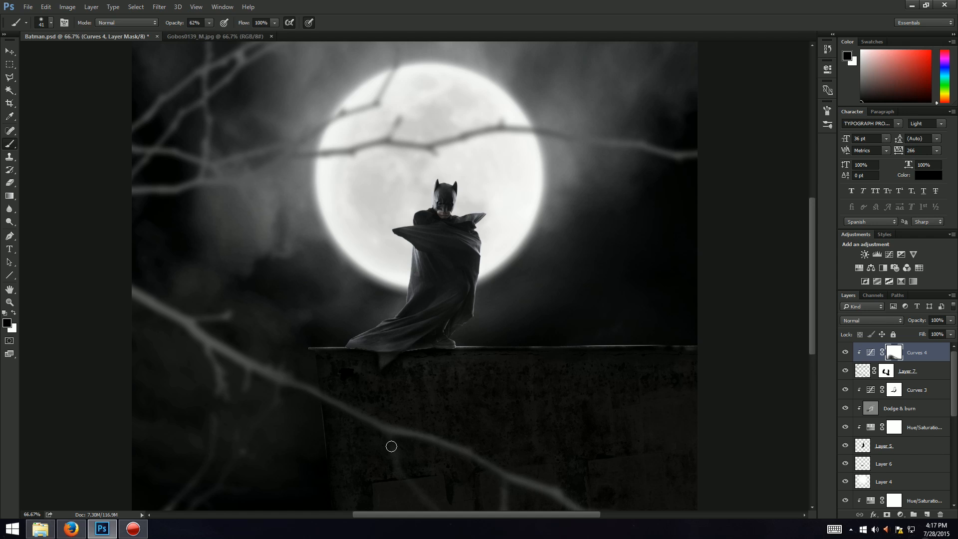
left_click_drag(410, 438, 466, 463)
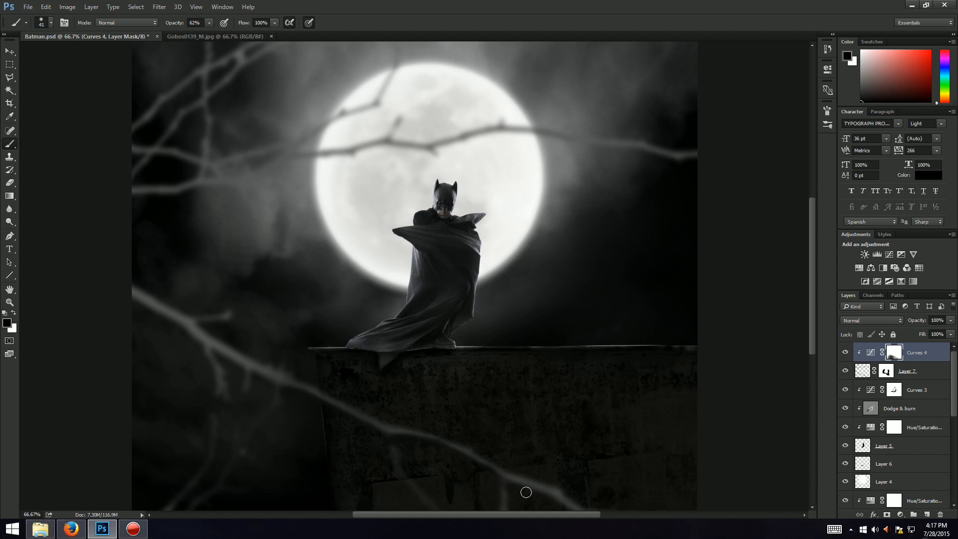
mouse_move(571, 514)
left_mouse_down()
mouse_move(538, 493)
mouse_move(534, 512)
left_mouse_up()
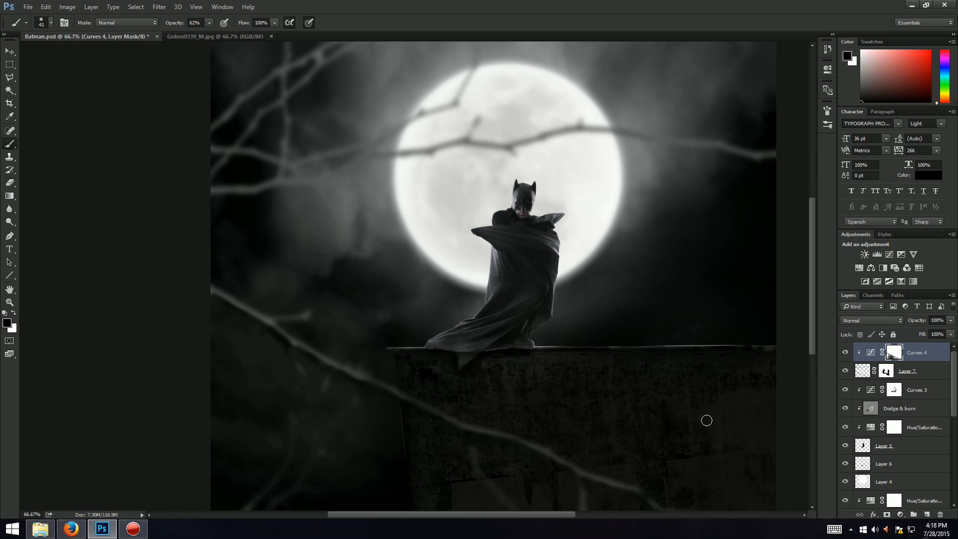
Step: Set the brush size to 77 px and paint the Curves mask along the branch crossing the moon
key("ctrl+minus")
key("ctrl+minus")
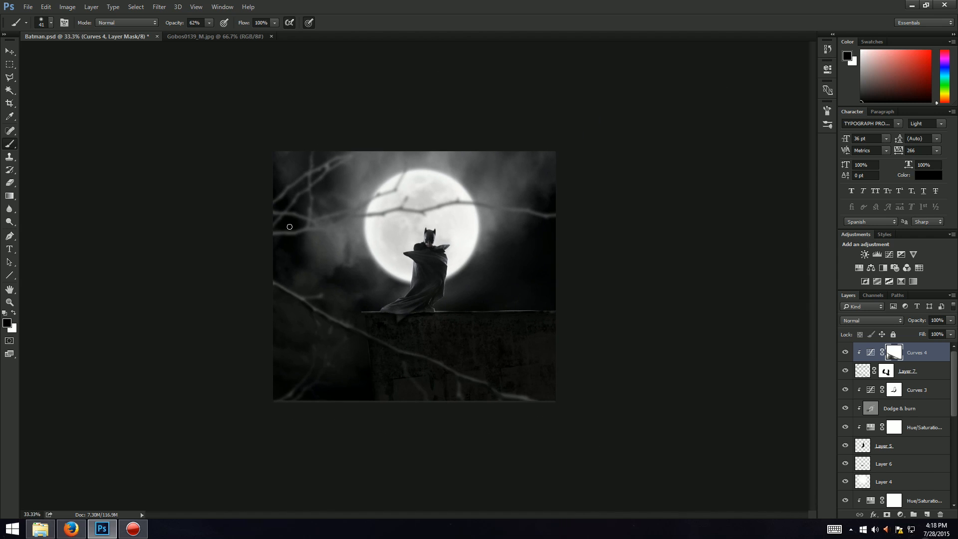
left_click(50, 22)
left_click(99, 44)
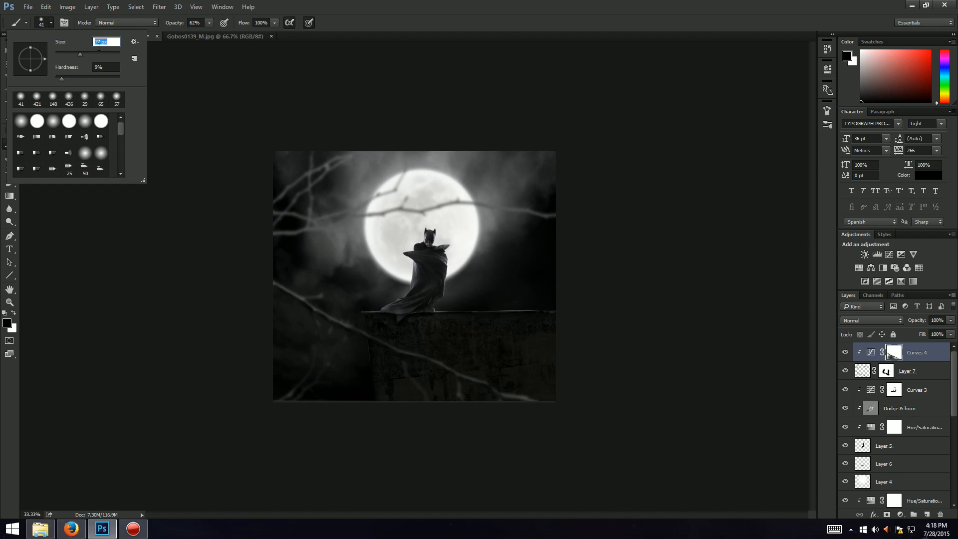
key("Return")
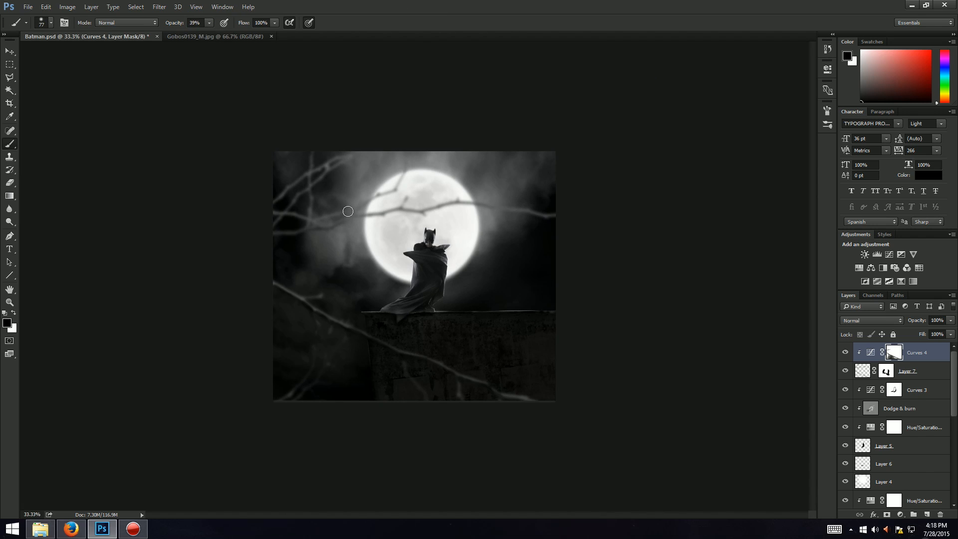
left_click_drag(308, 233, 430, 211)
left_click_drag(275, 233, 489, 216)
mouse_move(326, 234)
left_mouse_down()
mouse_move(527, 213)
mouse_move(518, 204)
mouse_move(573, 213)
left_mouse_up()
left_click_drag(386, 230, 593, 216)
left_click_drag(326, 228, 547, 219)
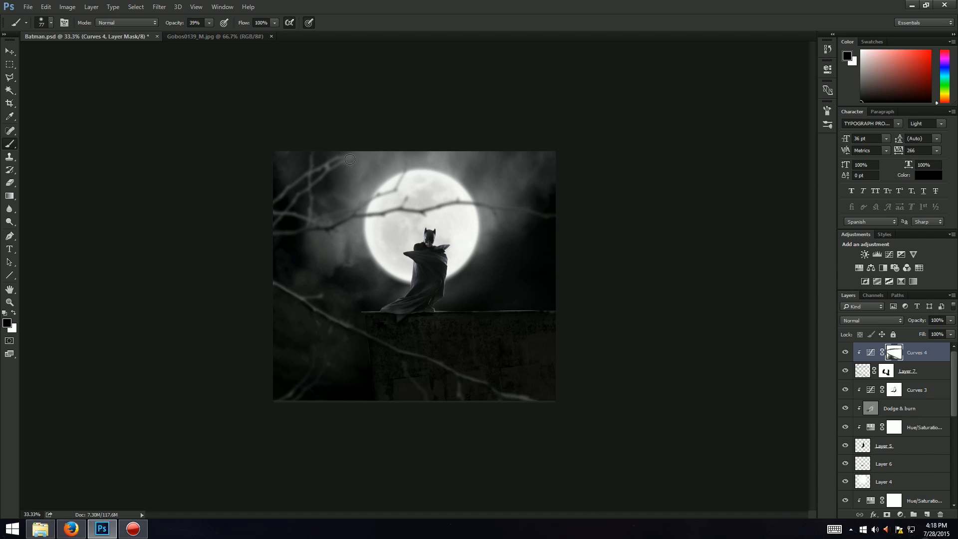
Step: Paint the Curves mask over the upper-left branches around the moon
left_click_drag(412, 161, 244, 225)
left_click_drag(372, 166, 214, 247)
left_click_drag(331, 174, 142, 297)
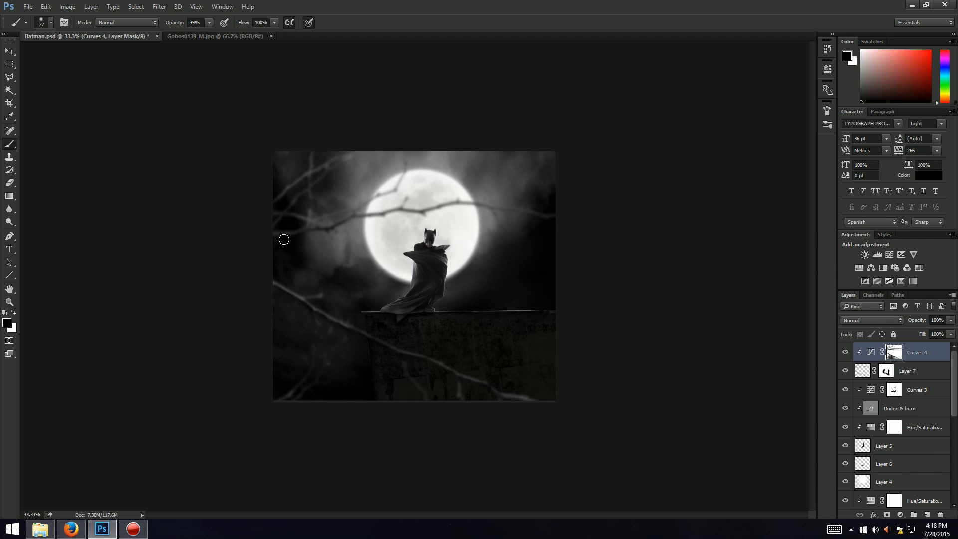
left_click_drag(281, 174, 215, 221)
left_click_drag(410, 162, 141, 285)
left_click_drag(404, 194, 103, 314)
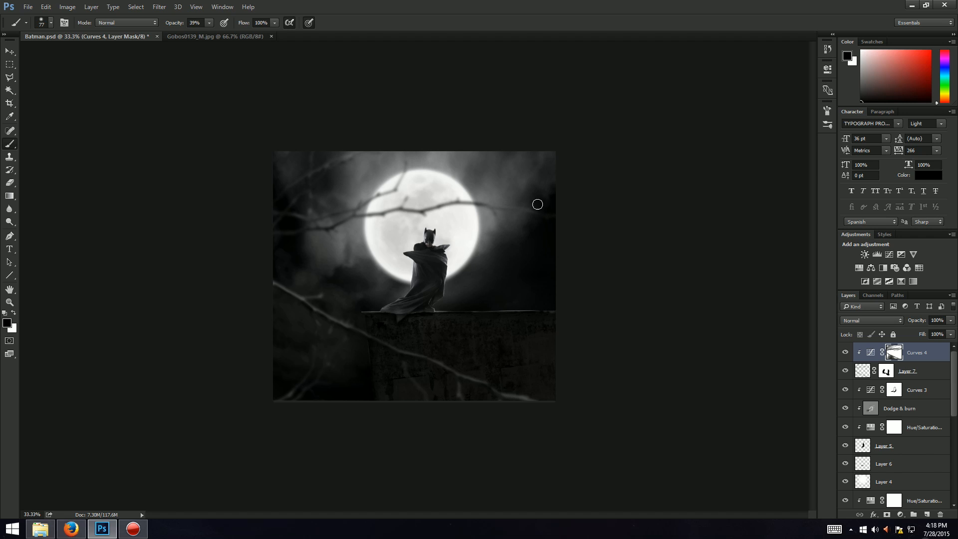
left_click(71, 528)
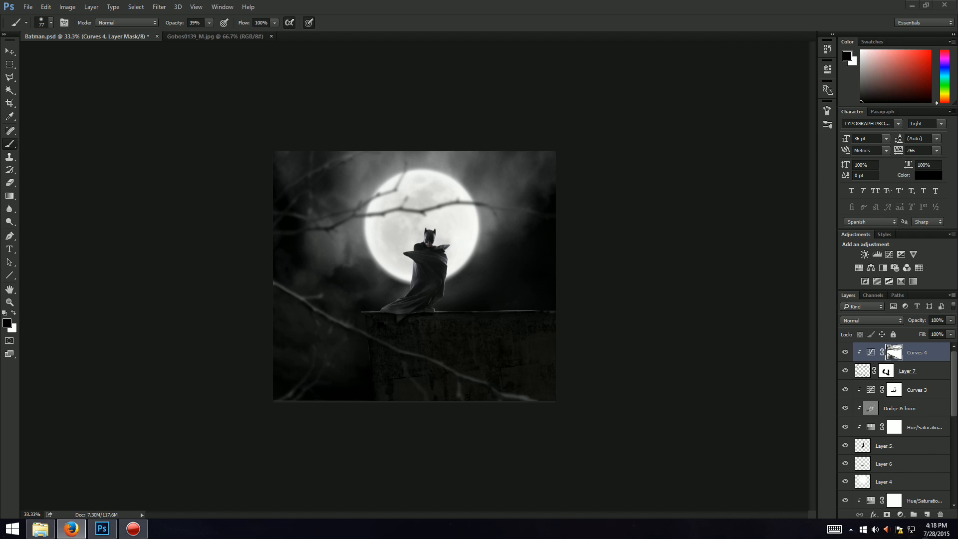
left_click(616, 5)
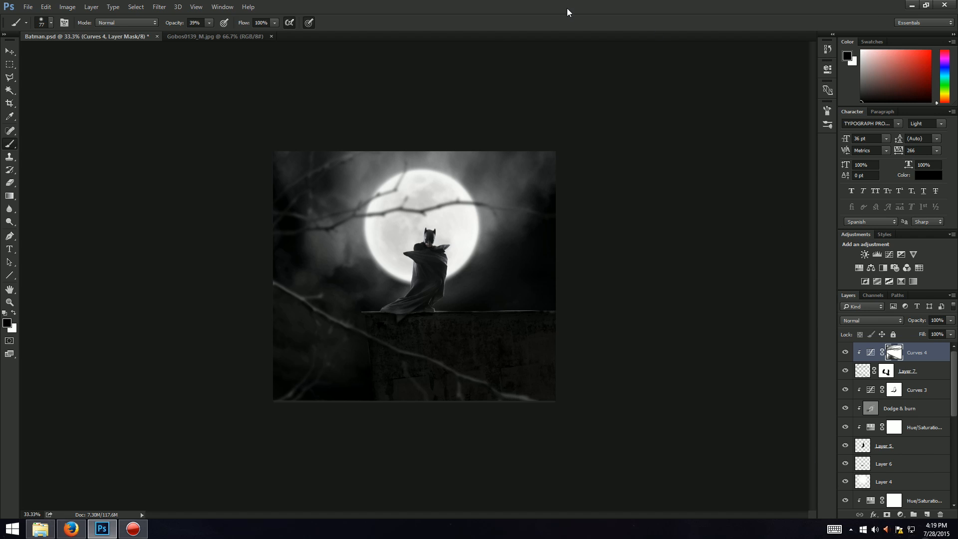
key("ctrl+shift+n")
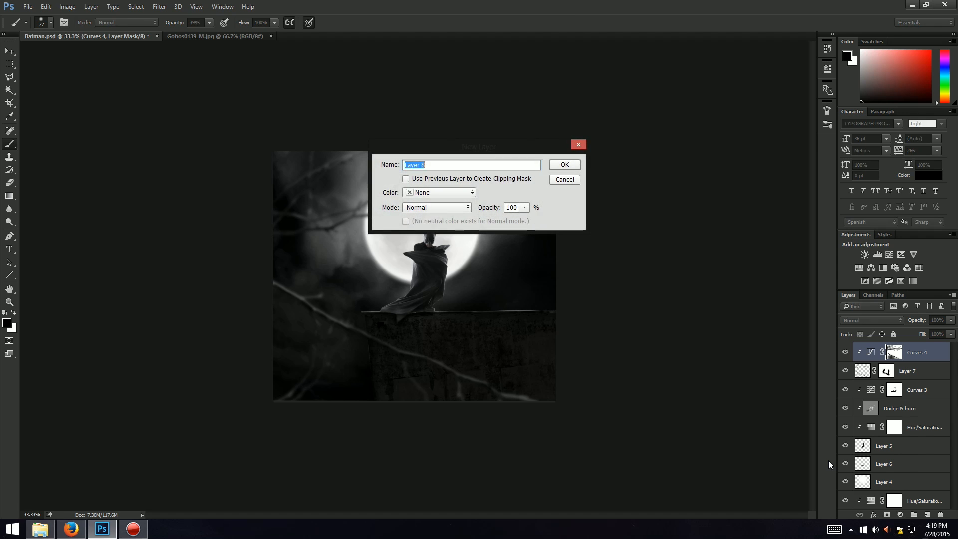
key("Return")
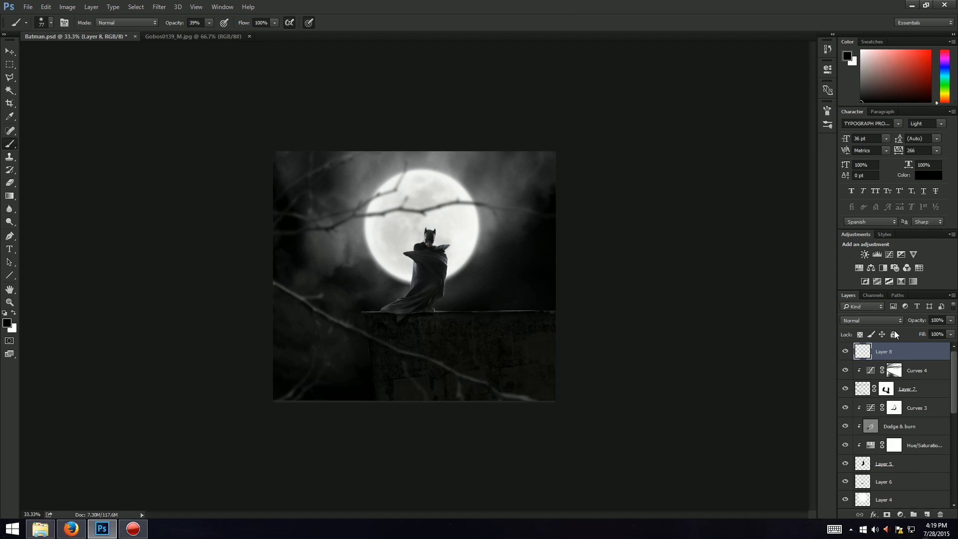
right_click(911, 354)
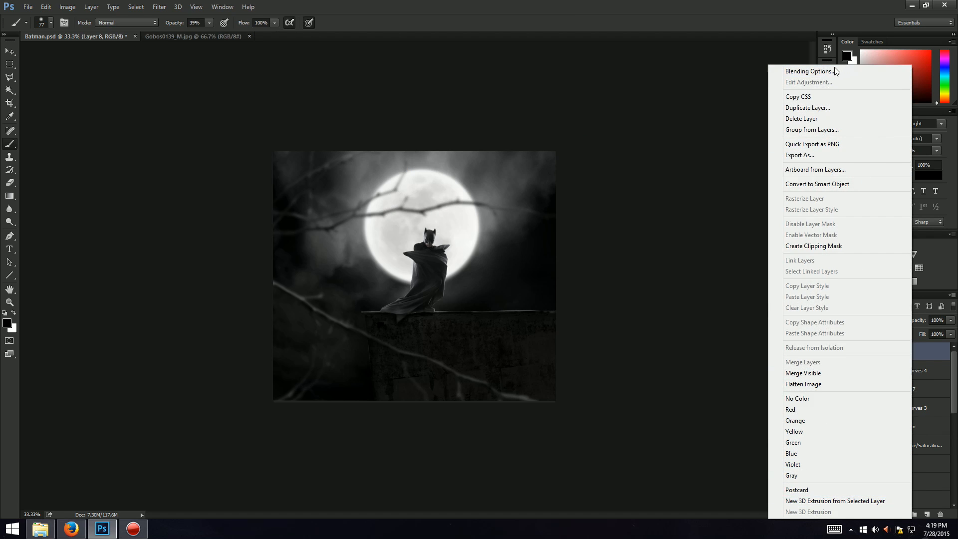
left_click(797, 34)
right_click(905, 346)
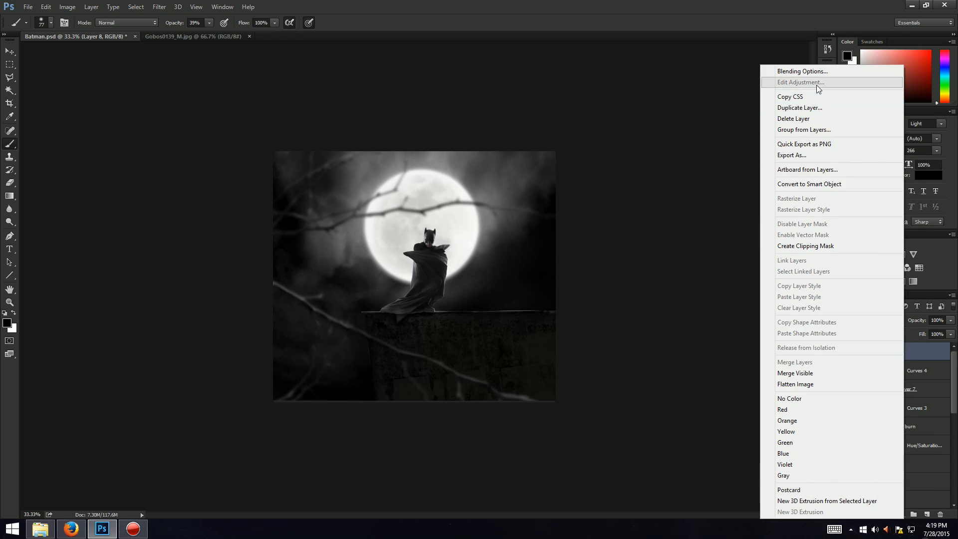
left_click(803, 116)
key("Return")
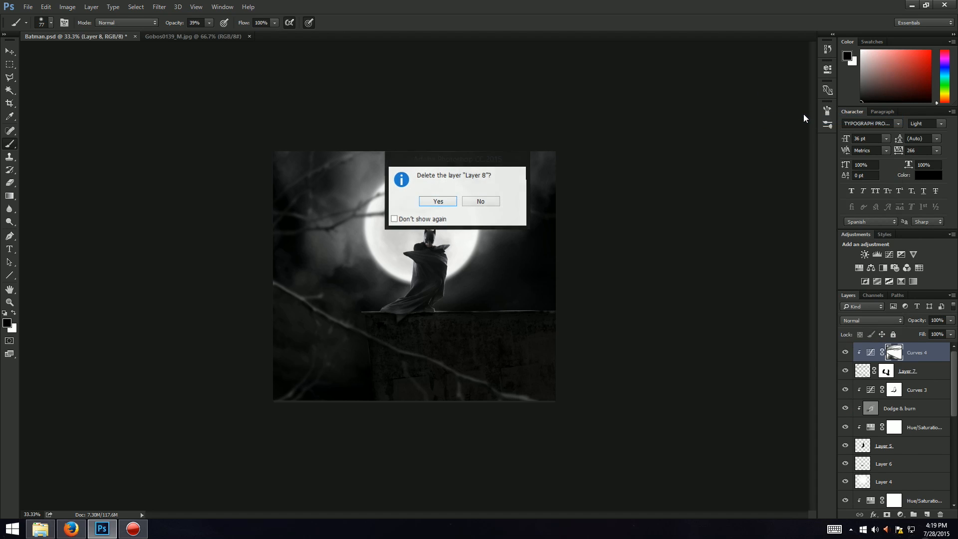
Step: Create a new Overlay layer filled with 50% gray and name it Lighting
key("ctrl+shift+n")
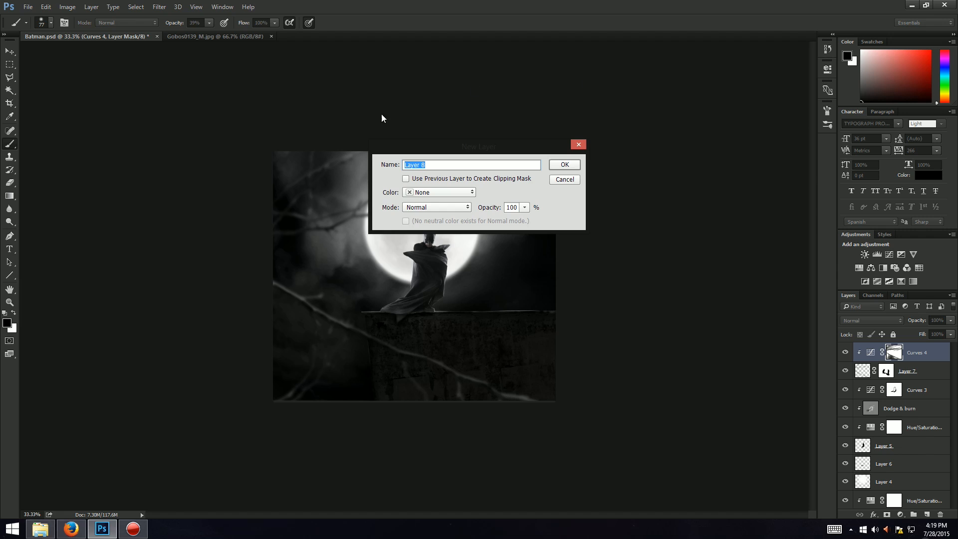
left_click(430, 207)
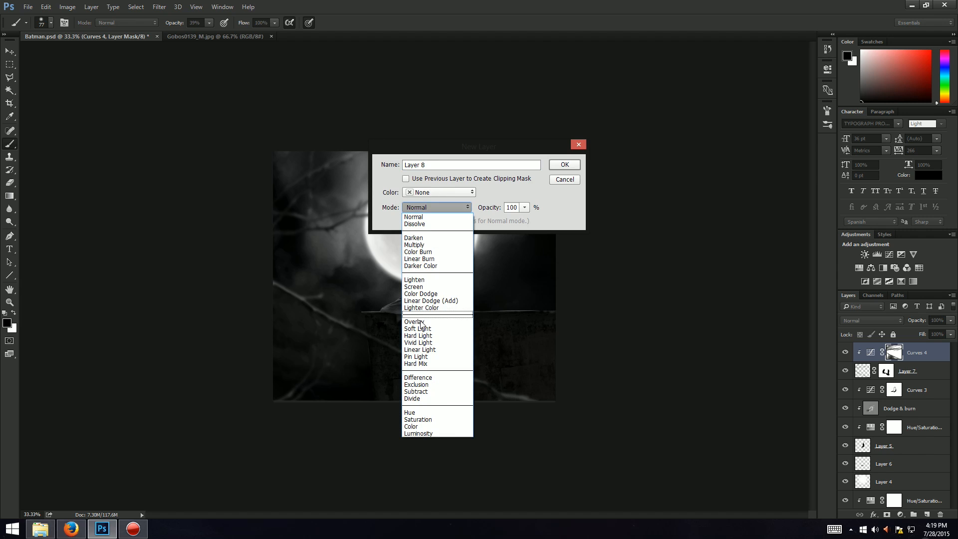
left_click(418, 310)
left_click(405, 221)
left_click_drag(474, 166, 181, 141)
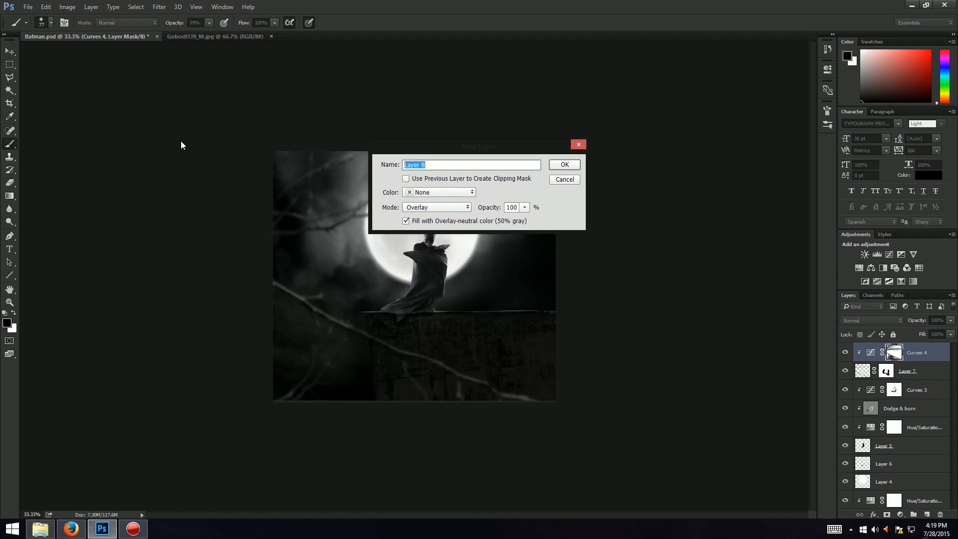
type("D")
type("ighting")
key("Return")
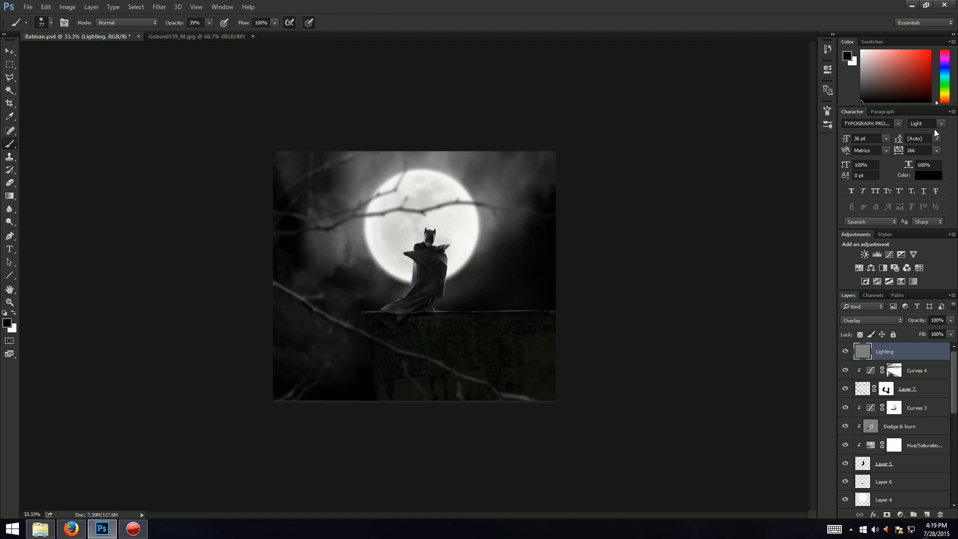
key("alt+Tab")
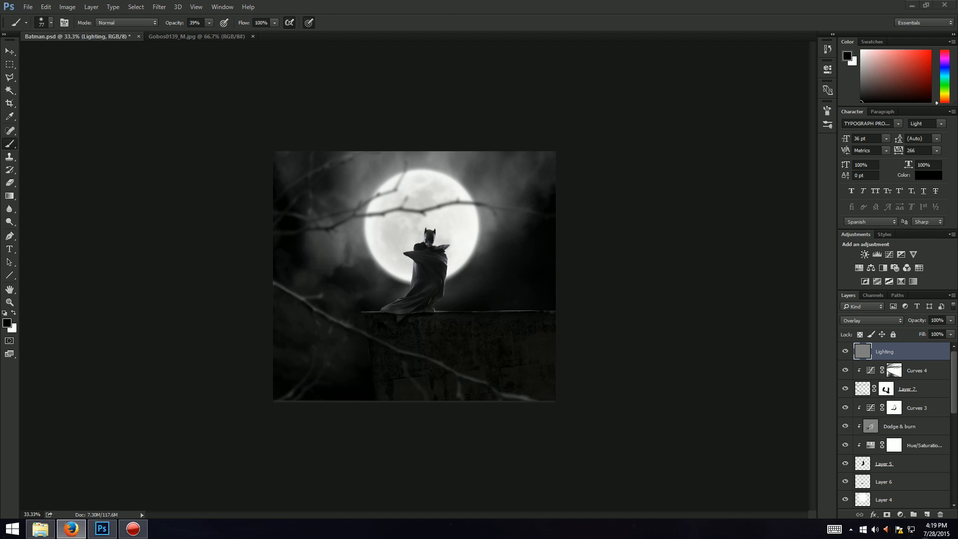
key("alt+Tab")
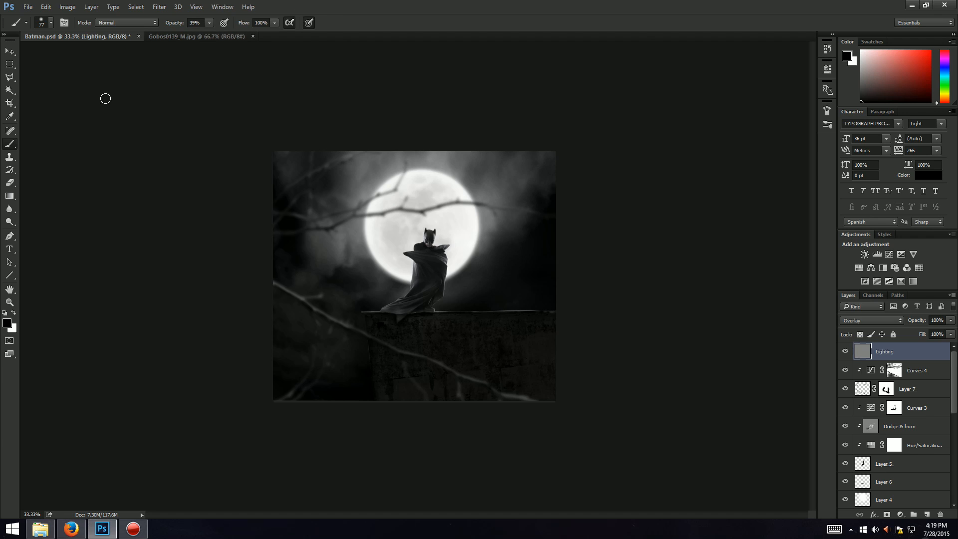
Step: Select the Dodge Tool and set its brush size to 75 px
left_click(10, 222)
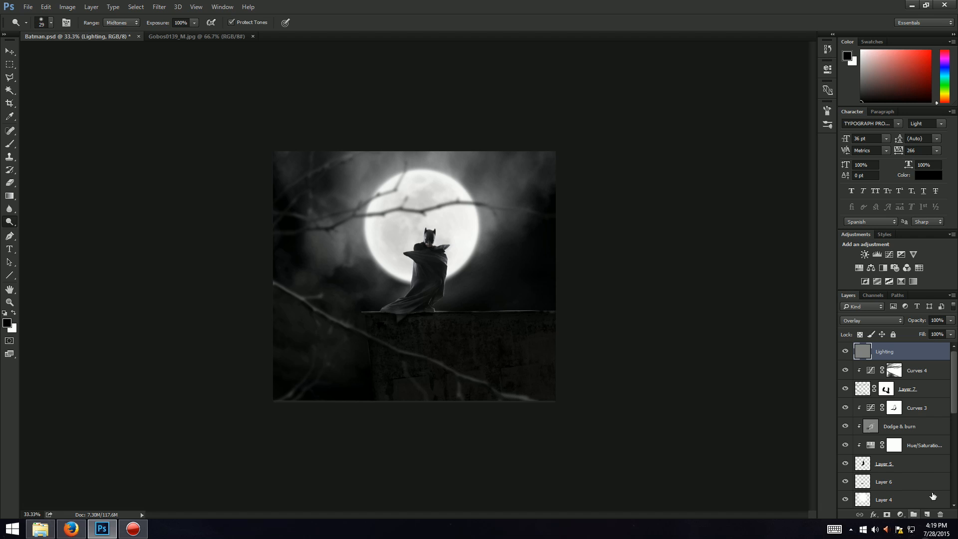
key("alt+Tab")
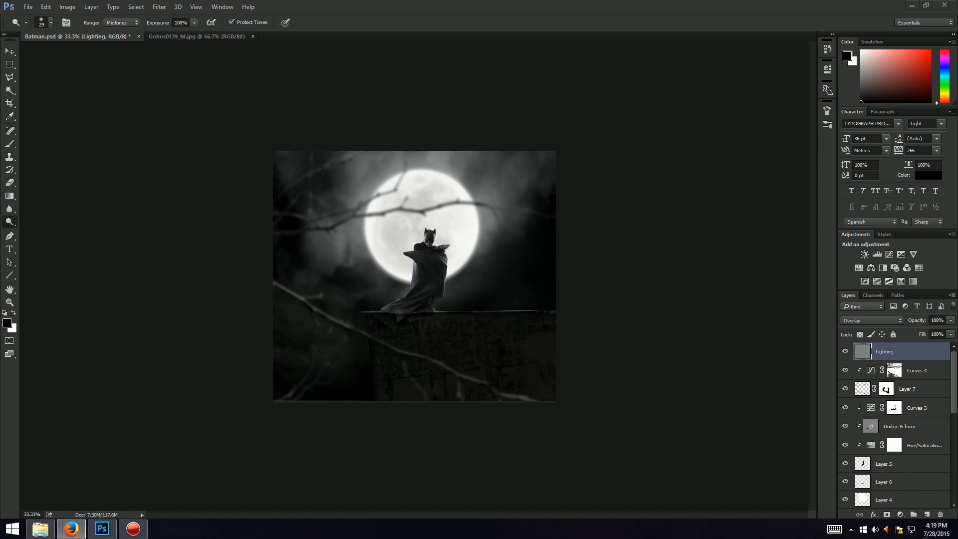
left_click(52, 23)
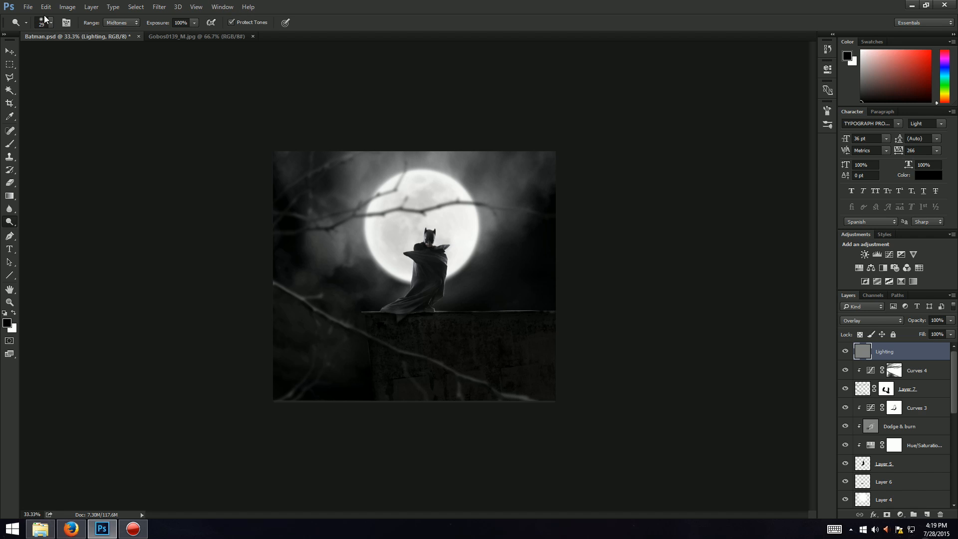
left_click(52, 23)
left_click_drag(84, 58, 79, 49)
left_click(451, 2)
Step: Create a clipping mask for the Lighting layer and dodge a stroke along the lower-left branch
right_click(896, 365)
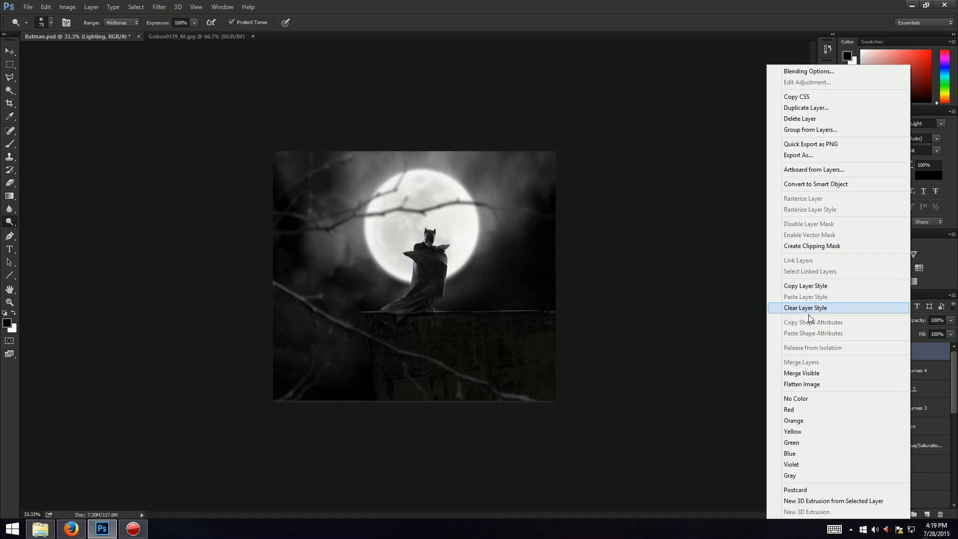
left_click(816, 245)
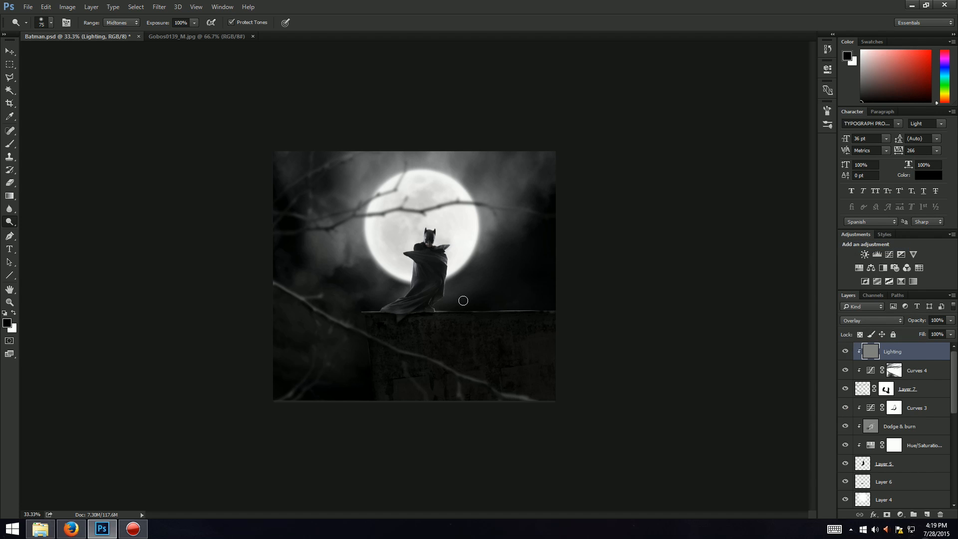
key("ctrl+plus")
key("ctrl+plus")
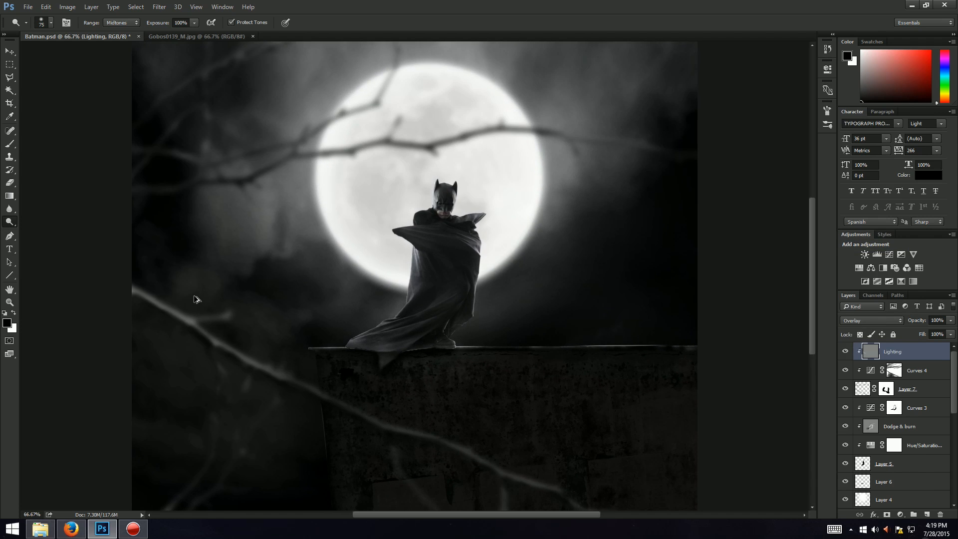
mouse_move(147, 286)
left_mouse_down()
mouse_move(265, 350)
mouse_move(207, 308)
mouse_move(253, 312)
mouse_move(197, 311)
mouse_move(287, 362)
mouse_move(259, 356)
mouse_move(310, 371)
mouse_move(253, 355)
mouse_move(389, 407)
mouse_move(286, 369)
mouse_move(379, 416)
mouse_move(373, 409)
mouse_move(443, 425)
mouse_move(385, 422)
mouse_move(469, 436)
mouse_move(432, 428)
mouse_move(532, 464)
mouse_move(465, 443)
mouse_move(517, 463)
left_mouse_up()
Step: Check the soft 75 px brush settings and switch to the Burn Tool
left_click(50, 27)
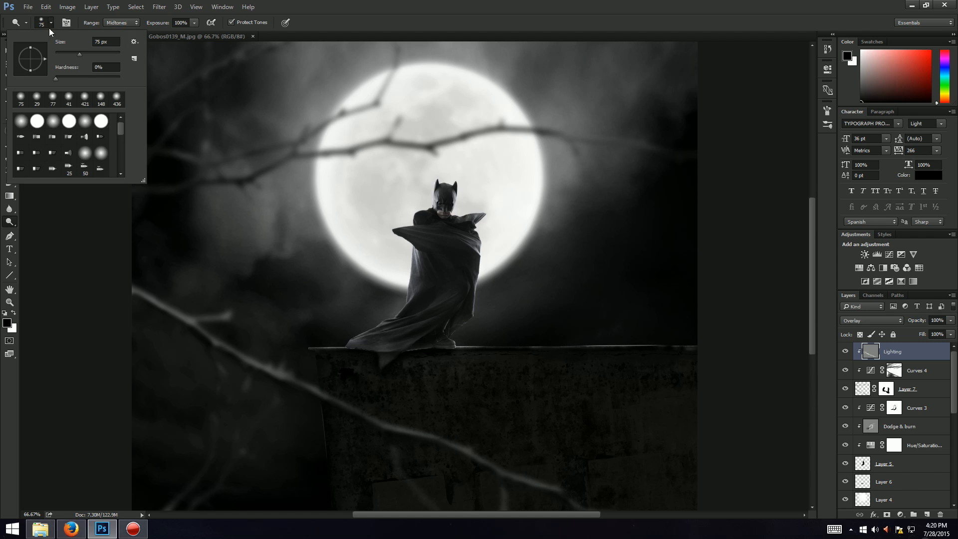
left_click(50, 28)
left_click_drag(308, 13, 325, 1)
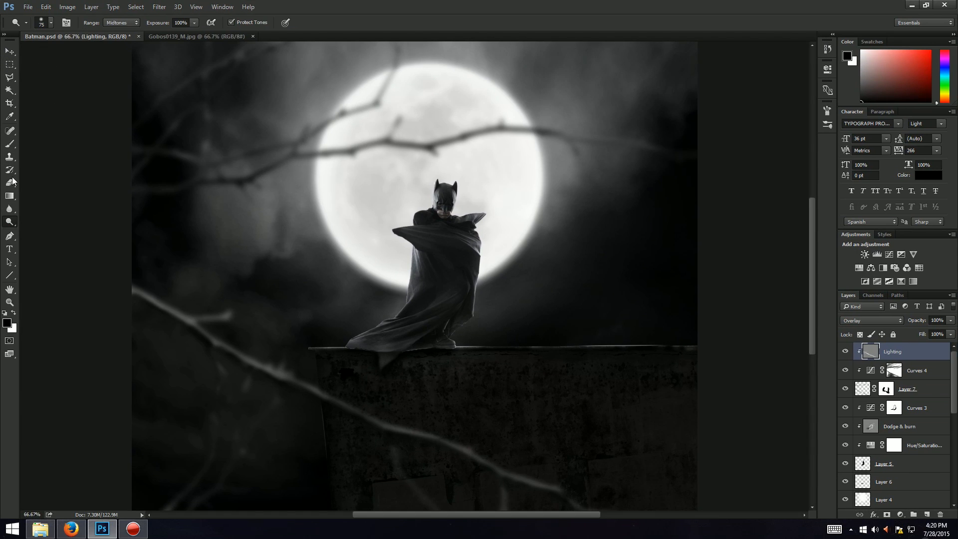
right_click(8, 226)
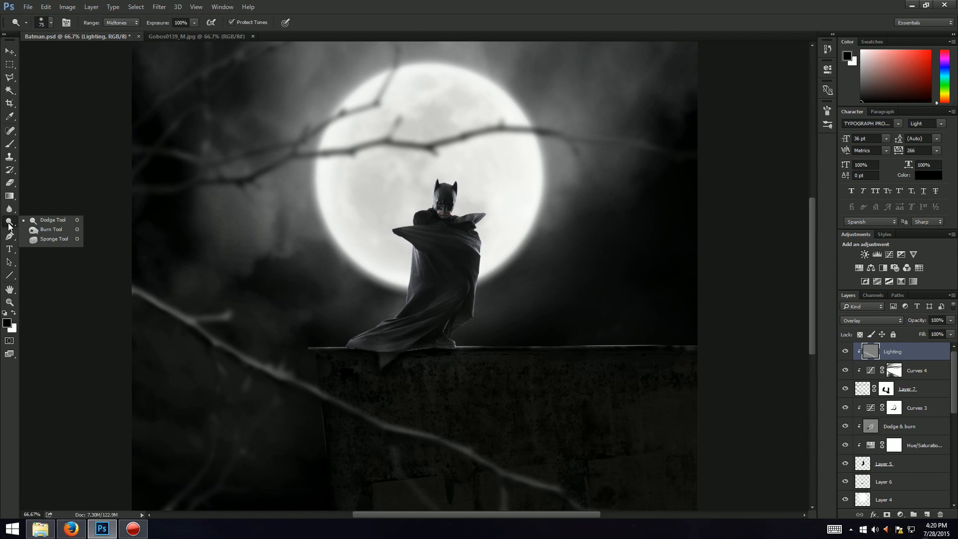
left_click(42, 231)
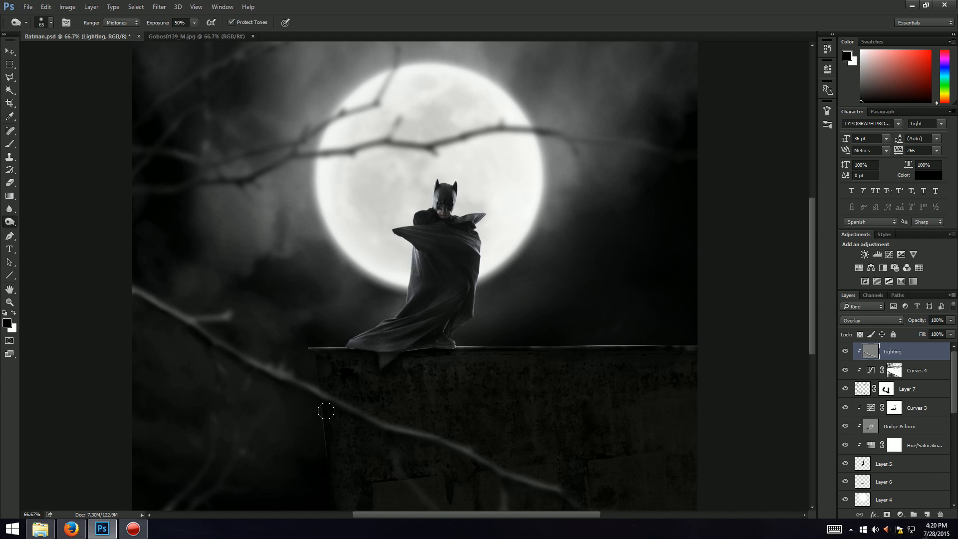
Step: Paint white with the Brush tool on the Curves 4 mask along the lower-left branch
left_click(886, 389)
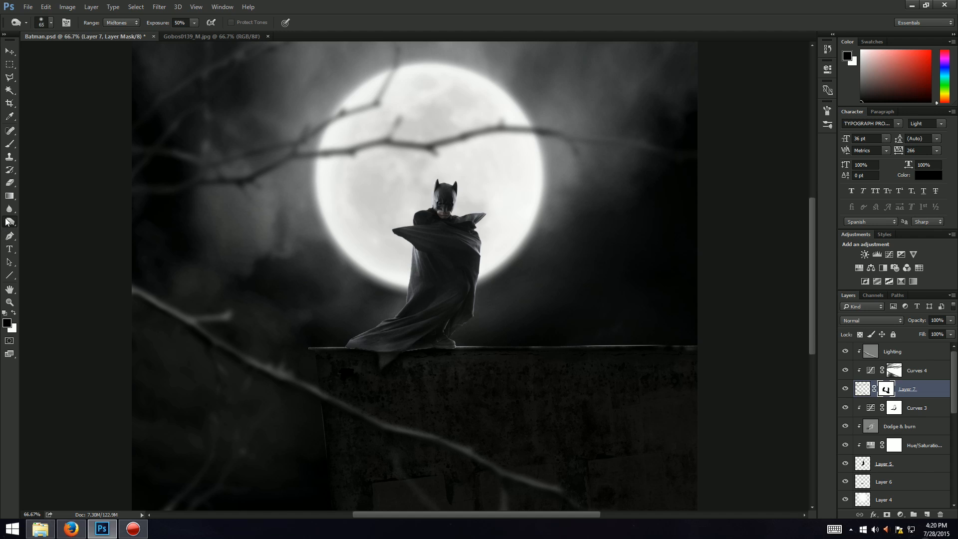
key("b")
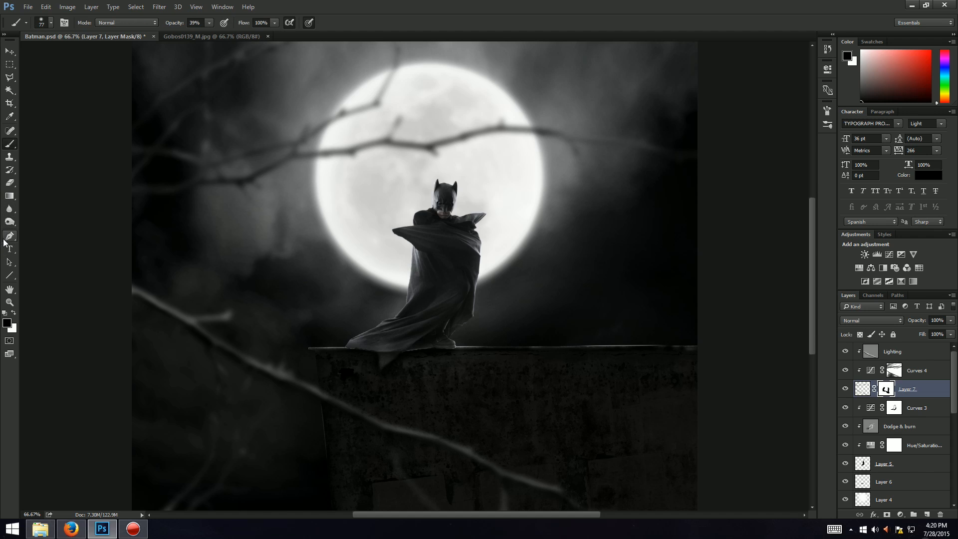
left_click(13, 313)
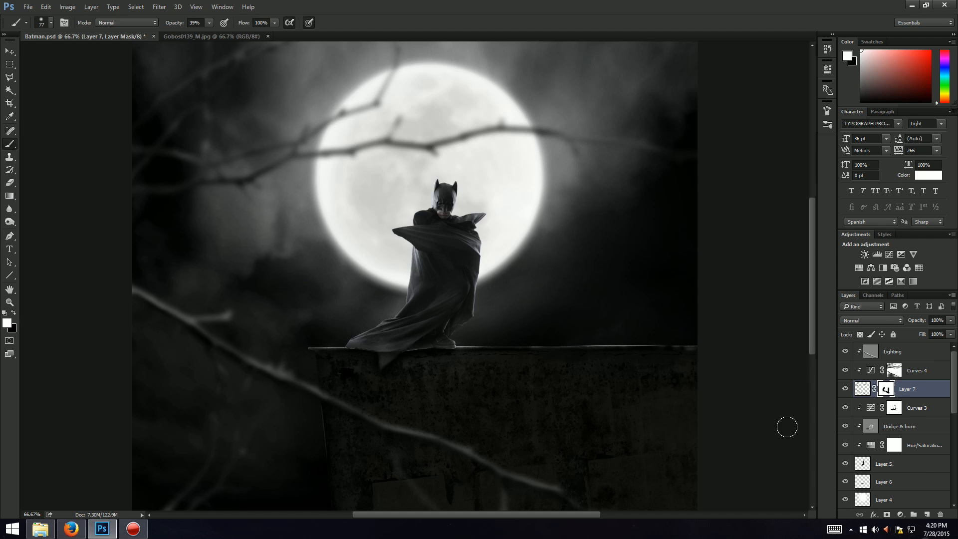
left_click(890, 373)
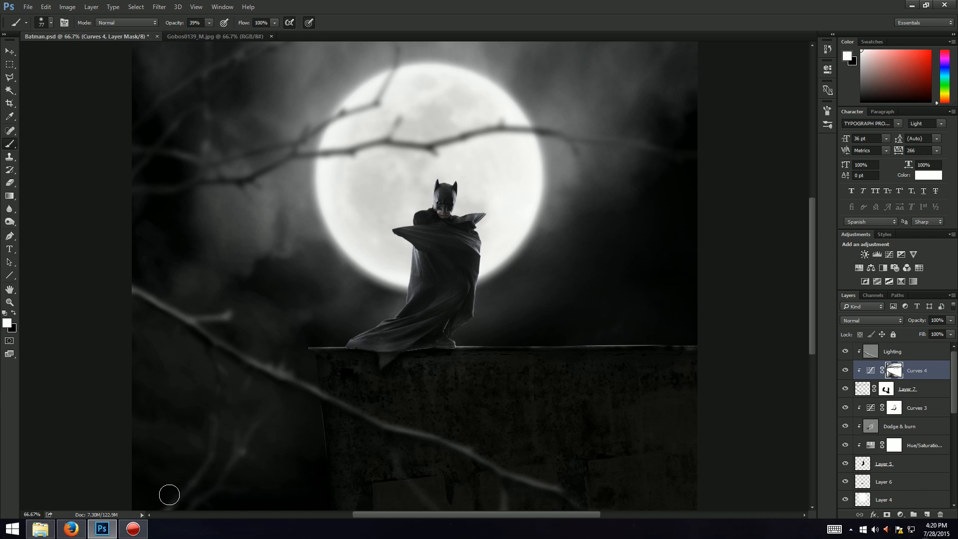
mouse_move(218, 452)
left_mouse_down()
mouse_move(208, 350)
mouse_move(257, 479)
mouse_move(304, 490)
mouse_move(281, 426)
mouse_move(207, 393)
mouse_move(223, 397)
mouse_move(202, 461)
mouse_move(283, 401)
mouse_move(242, 436)
mouse_move(275, 415)
mouse_move(244, 401)
mouse_move(297, 425)
left_mouse_up()
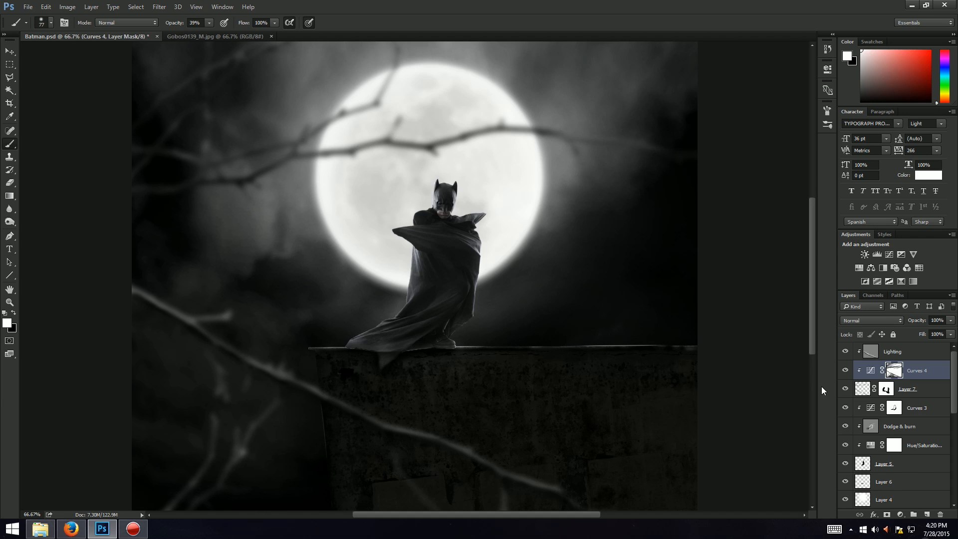
Step: Reselect the Lighting layer and switch back to the Burn Tool
left_click(894, 408)
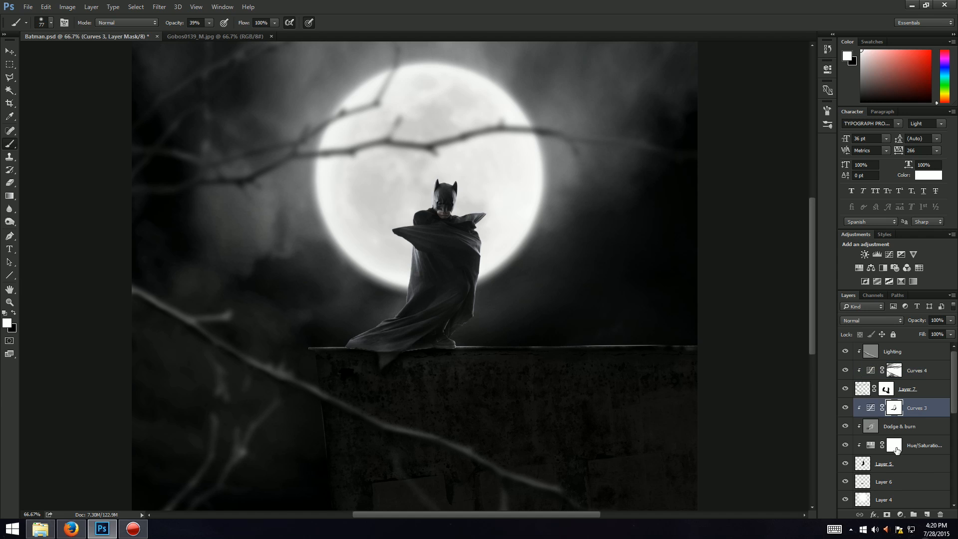
left_click(895, 447)
left_click(923, 369)
left_click(921, 355)
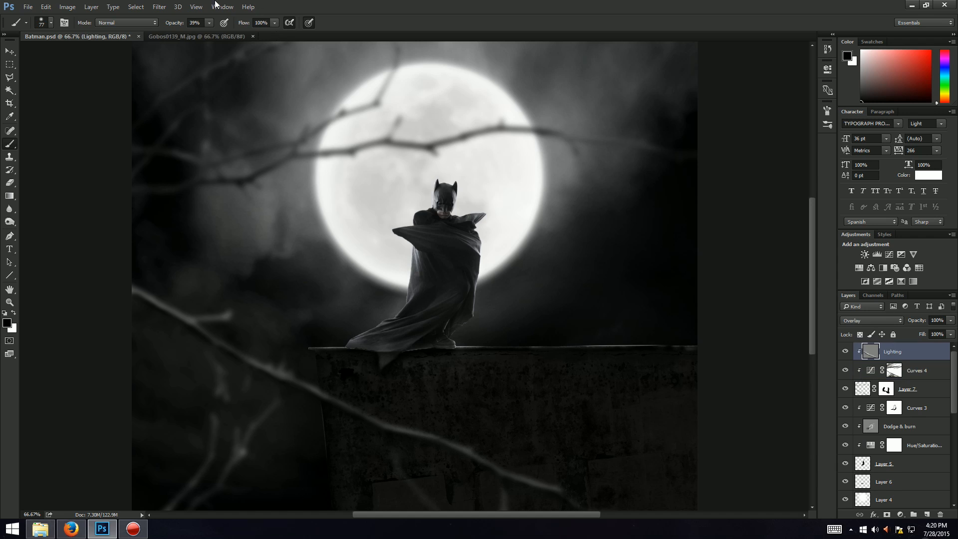
left_click(10, 222)
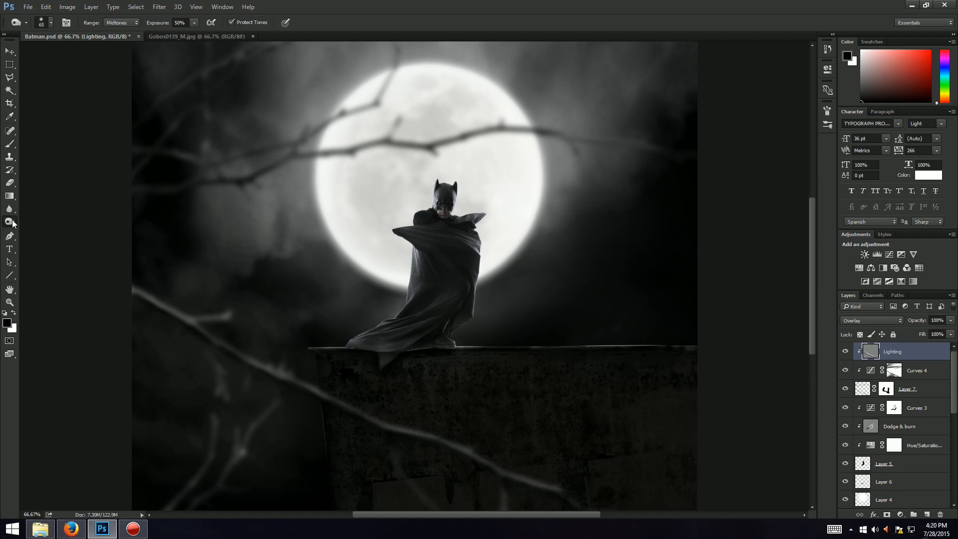
right_click(10, 221)
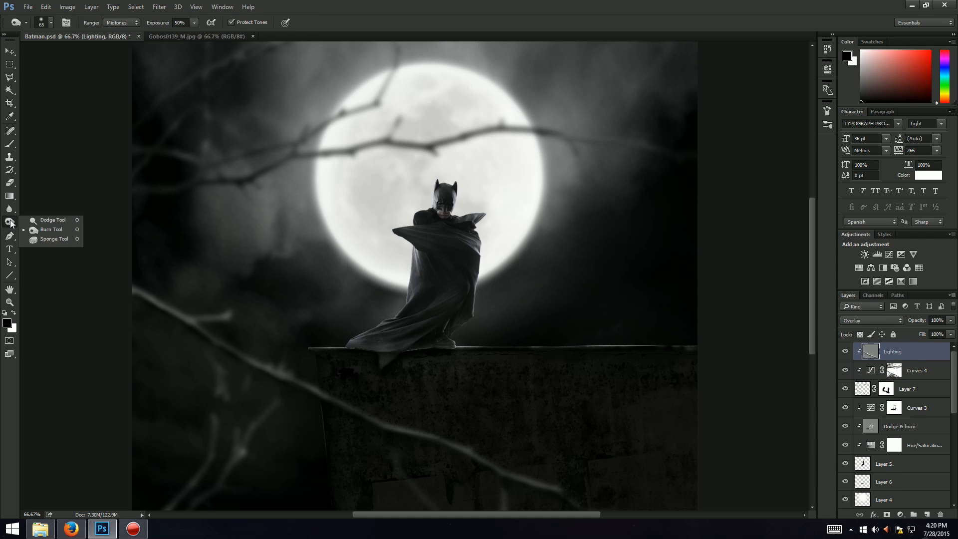
left_click(30, 230)
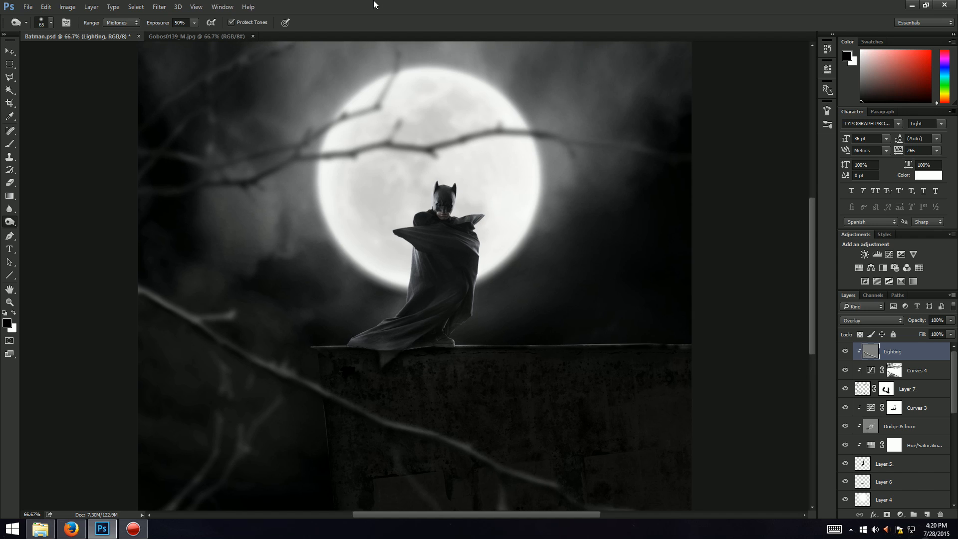
Step: Close the Gobos0139_M.jpg document and set the Batman view to 50%
key("ctrl+minus")
key("ctrl+minus")
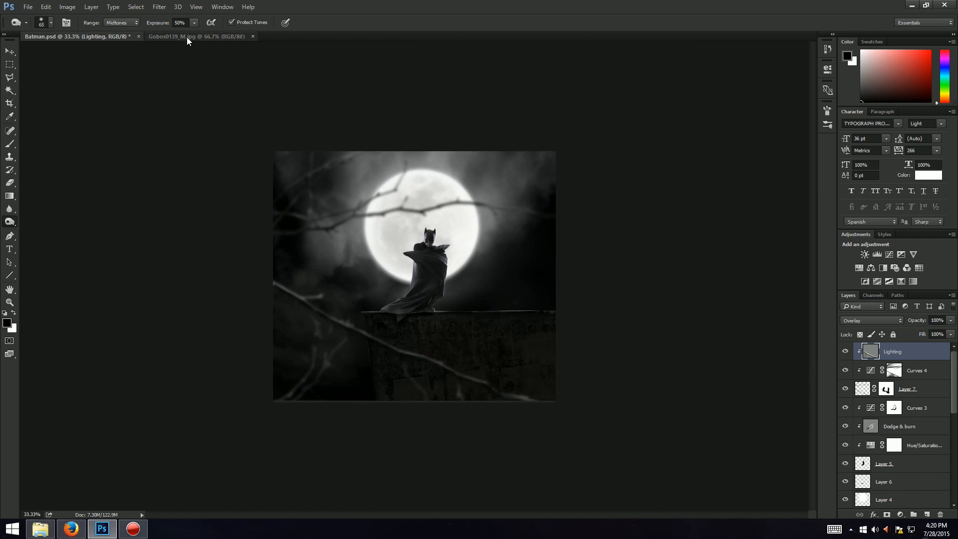
left_click(253, 36)
key("ctrl+plus")
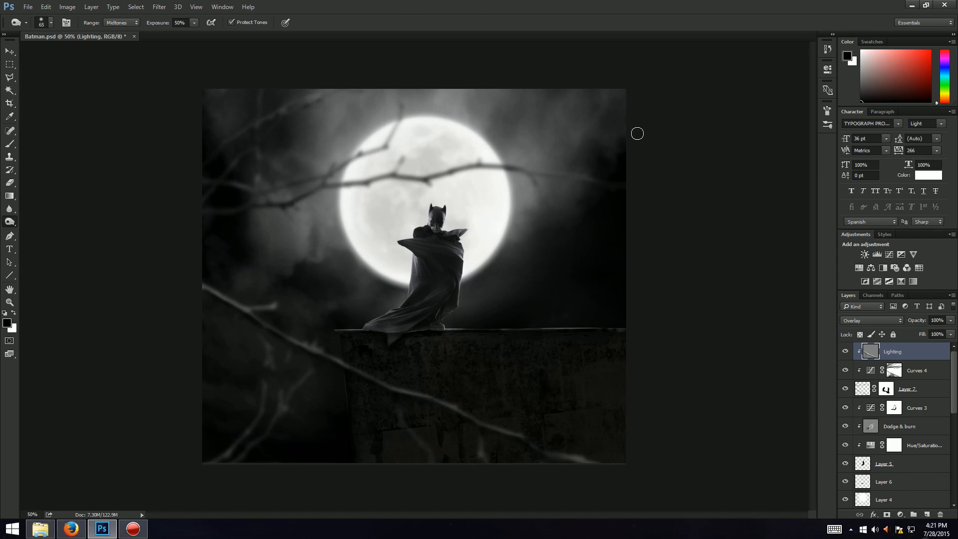
Step: Open the image playa-blanca-201347_1920.jpg from the Photo Manipulation folder
key("alt+Tab")
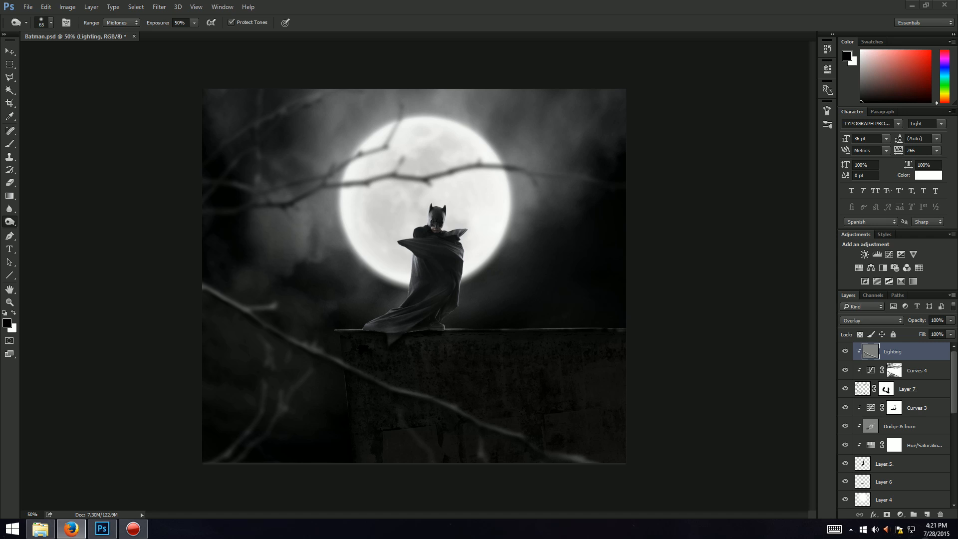
key("alt+Tab")
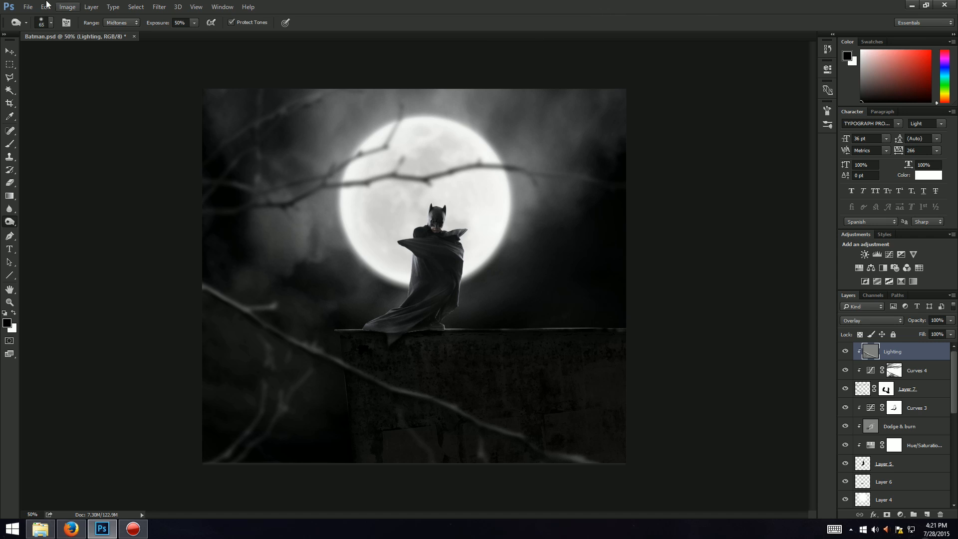
left_click(7, 50)
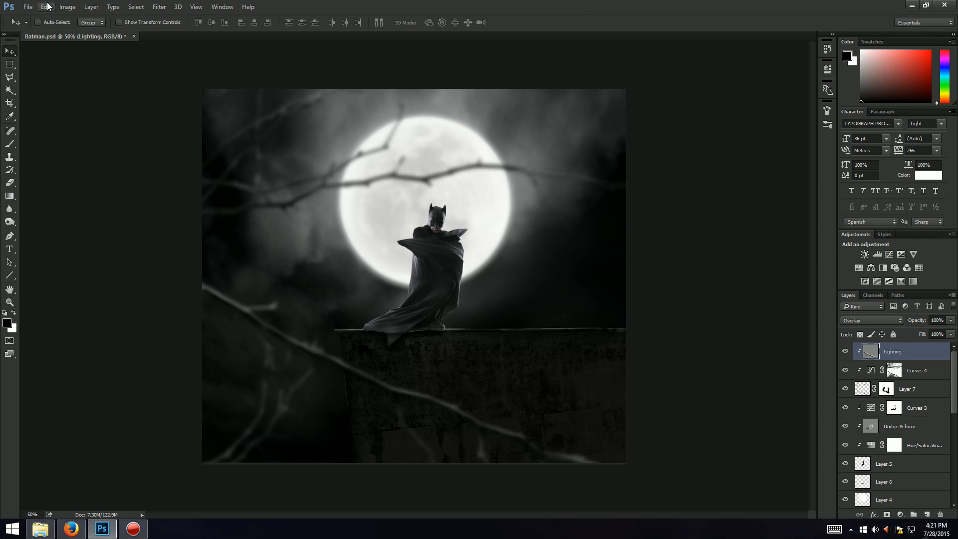
left_click(27, 7)
left_click(33, 23)
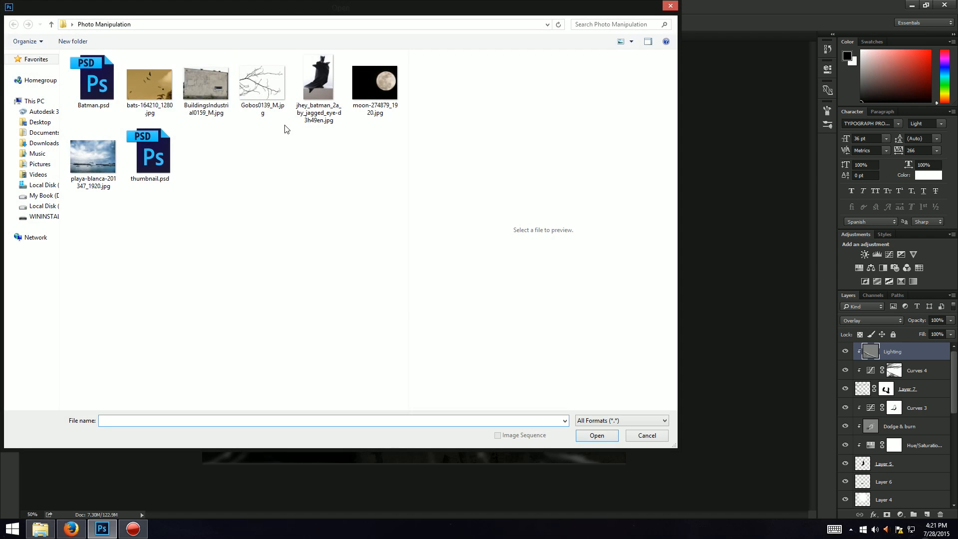
left_click(98, 159)
double_click(99, 159)
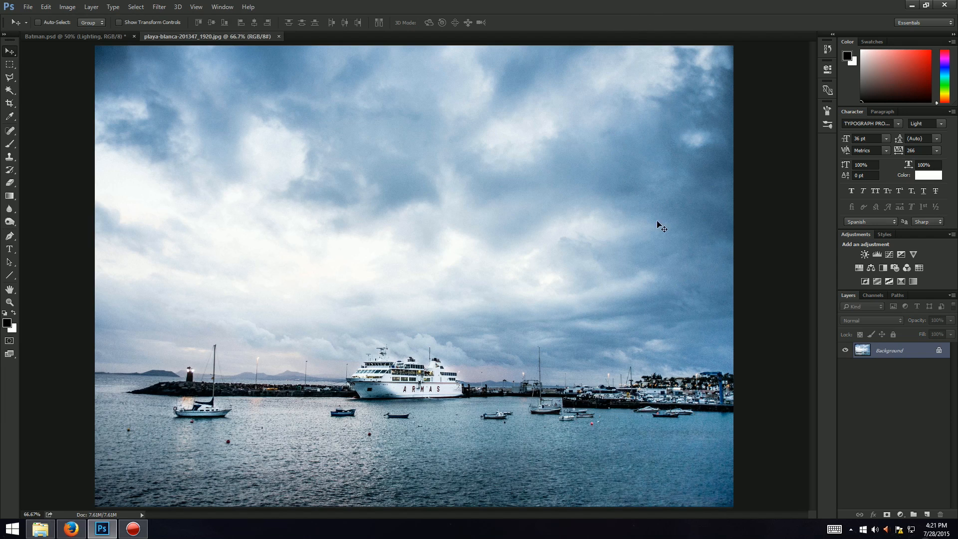
Step: Move the playa-blanca photo into the Batman document as a new layer and scale it up to about 143%
left_click_drag(559, 223, 514, 400)
left_click_drag(489, 324, 482, 351)
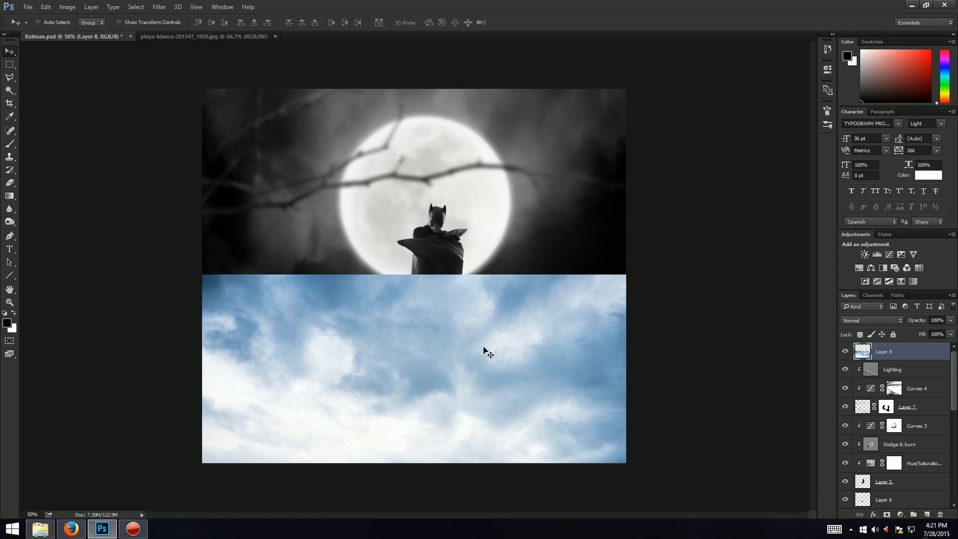
key("ctrl+t")
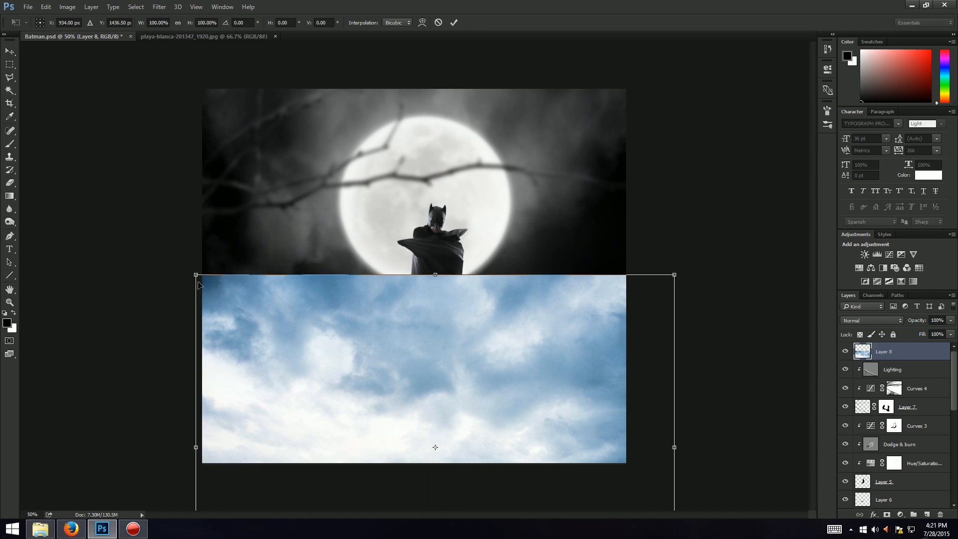
left_click_drag(191, 272, 20, 148)
left_click_drag(509, 315, 569, 432)
left_click_drag(749, 276, 787, 253)
left_click_drag(671, 308, 651, 334)
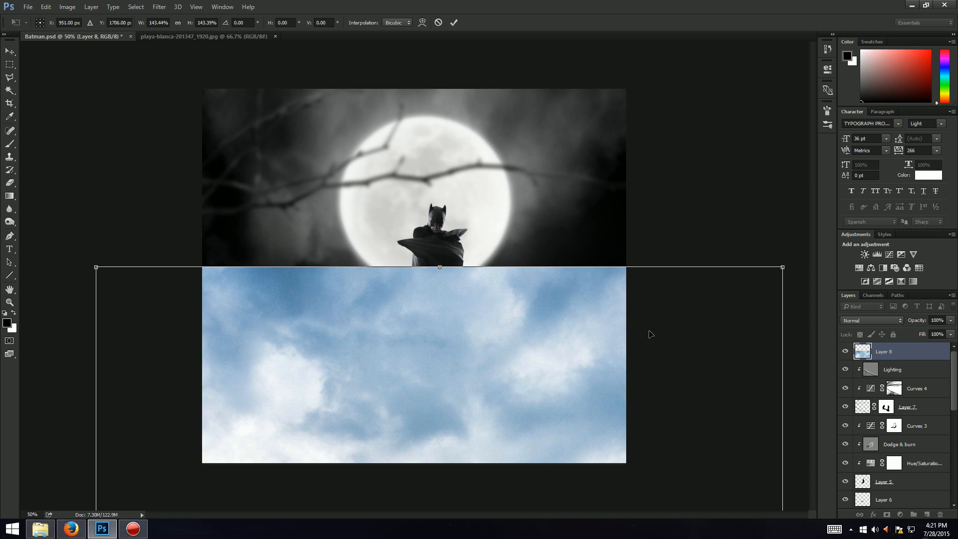
key("Return")
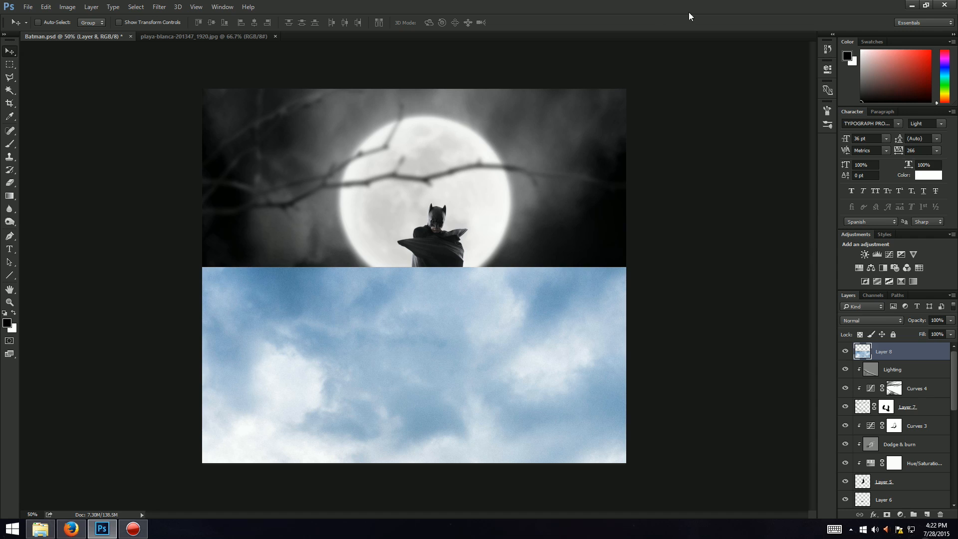
Step: Add a layer mask to the cloud layer and set up a soft black brush of about 250 px
left_click(886, 514)
key("b")
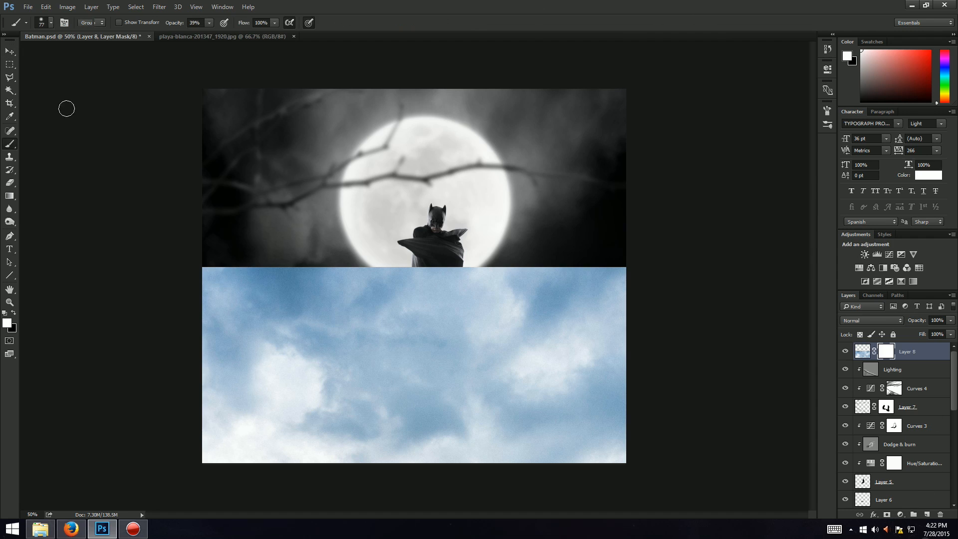
left_click(48, 22)
left_click_drag(89, 53, 106, 54)
left_click(351, 18)
left_click(51, 23)
left_click(350, 56)
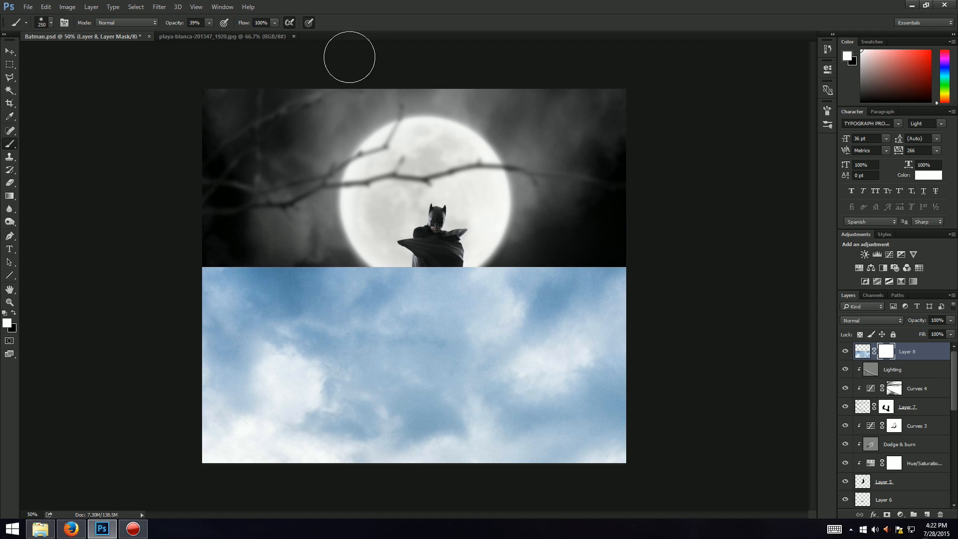
left_click(13, 313)
left_click(51, 23)
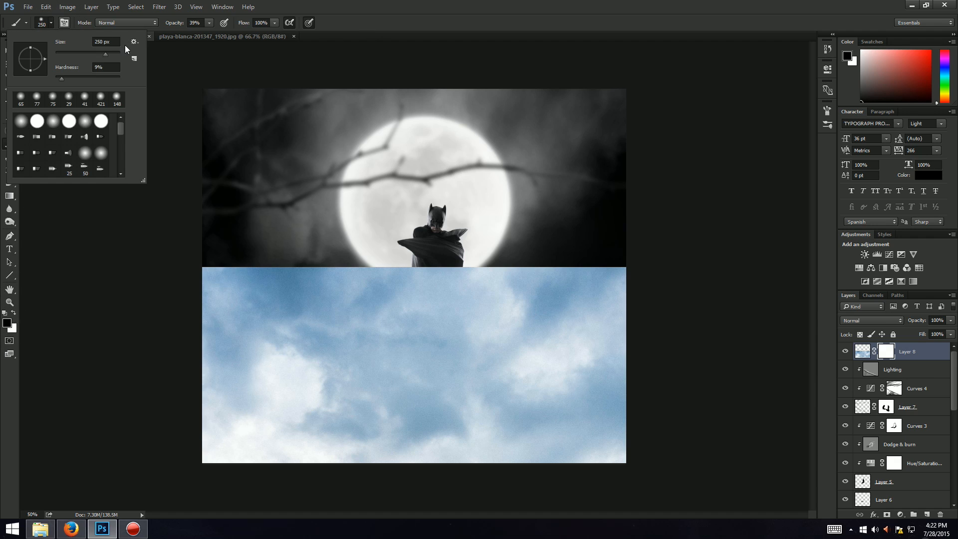
left_click_drag(106, 53, 108, 52)
left_click(318, 5)
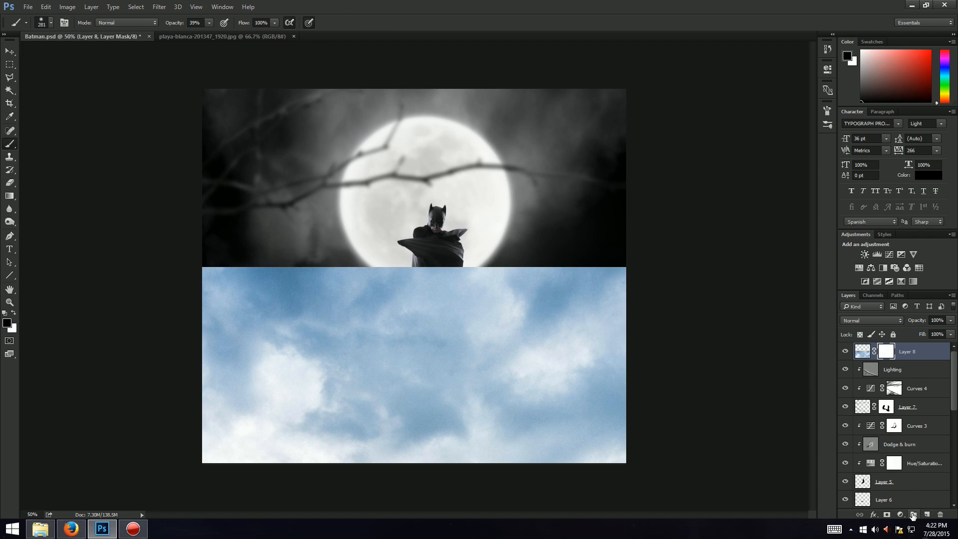
Step: Add a Hue/Saturation adjustment clipped to the cloud layer and set its saturation to -99
left_click(897, 515)
left_click(893, 393)
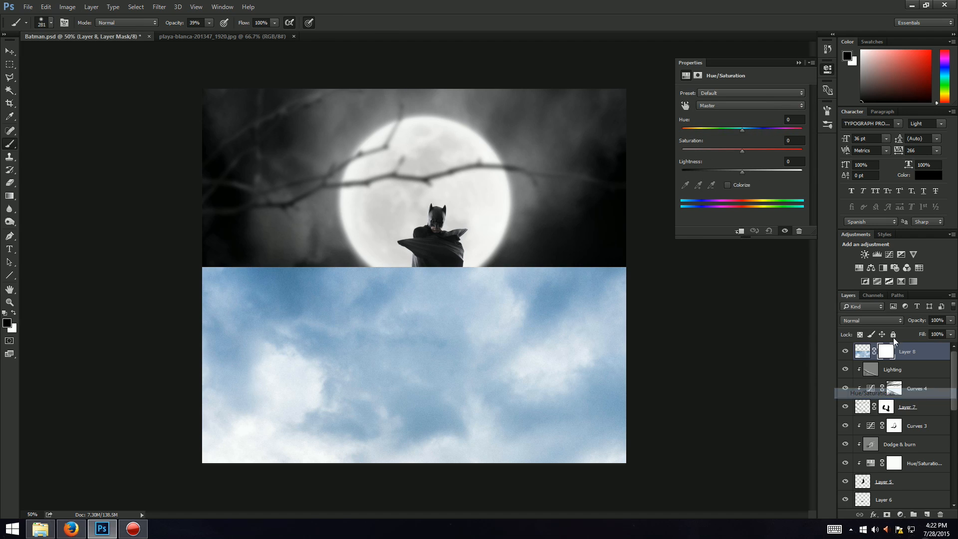
right_click(936, 355)
left_click(823, 247)
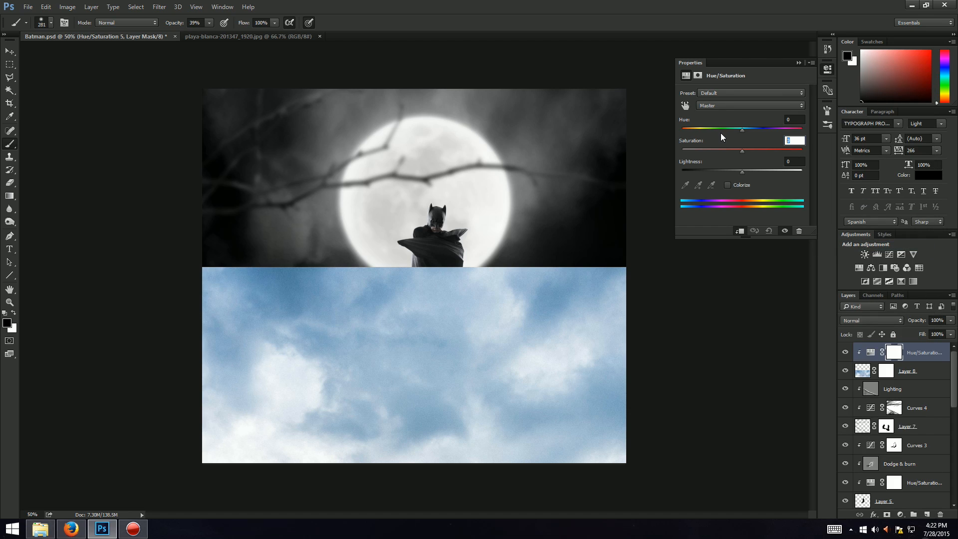
type("-99")
key("Return")
key("Return")
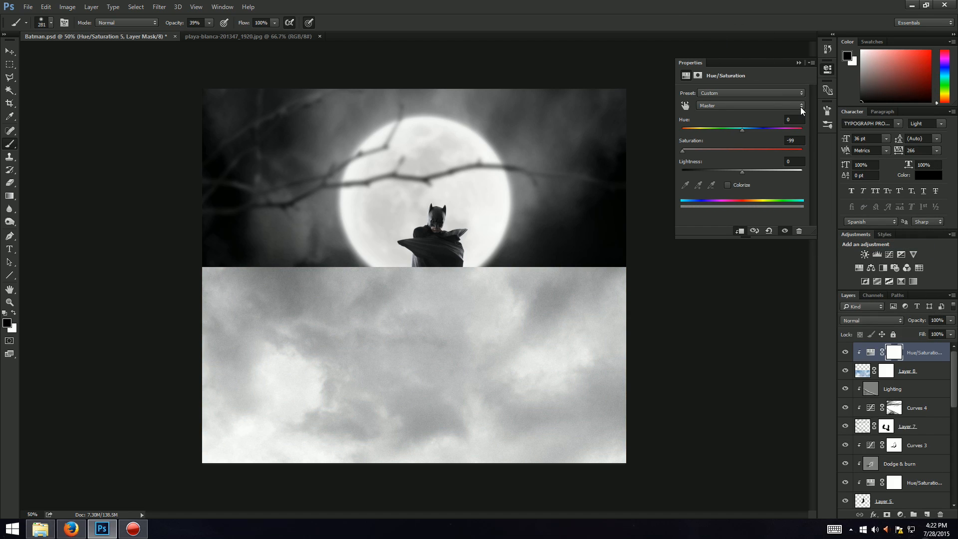
left_click(800, 64)
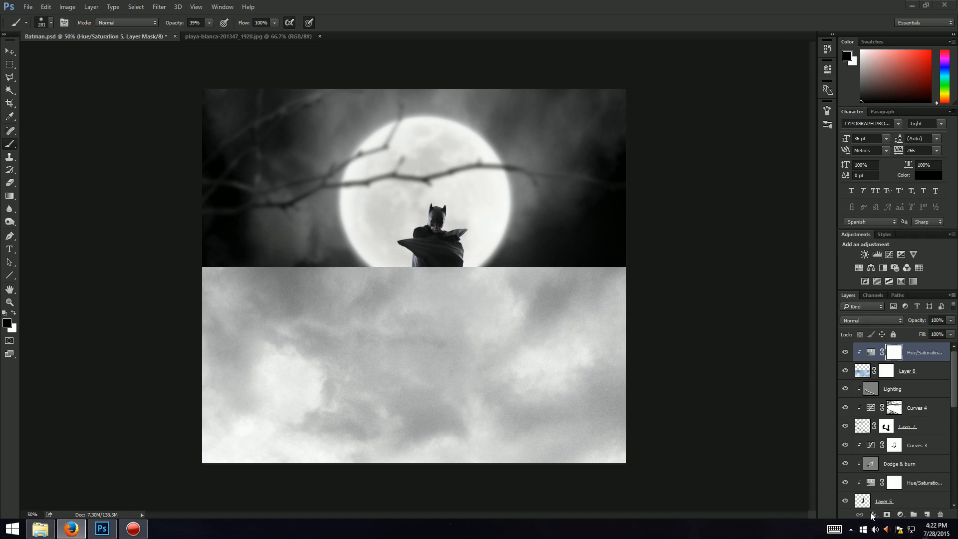
Step: Add a clipped Curves adjustment above it and pull the curve down to darken the clouds
left_click(900, 515)
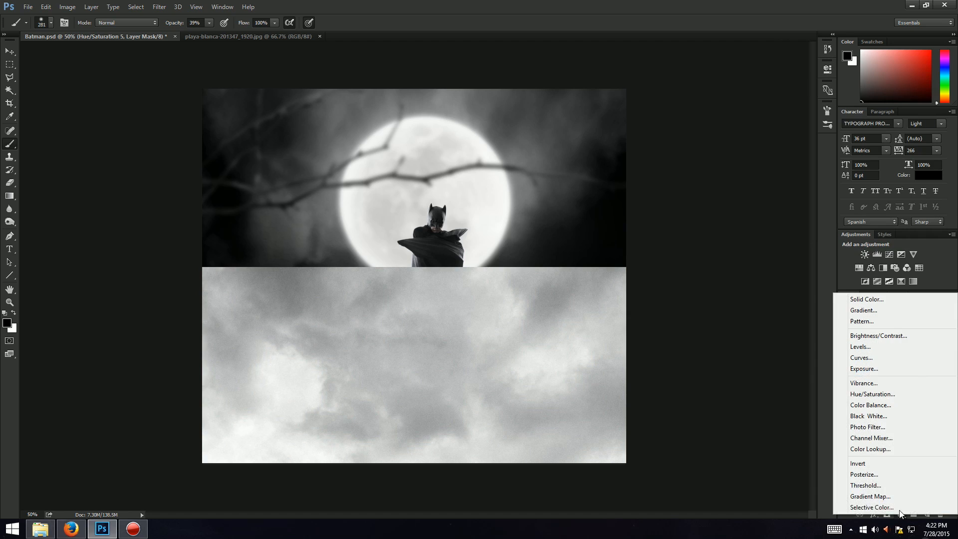
left_click(863, 354)
left_click_drag(732, 188, 761, 194)
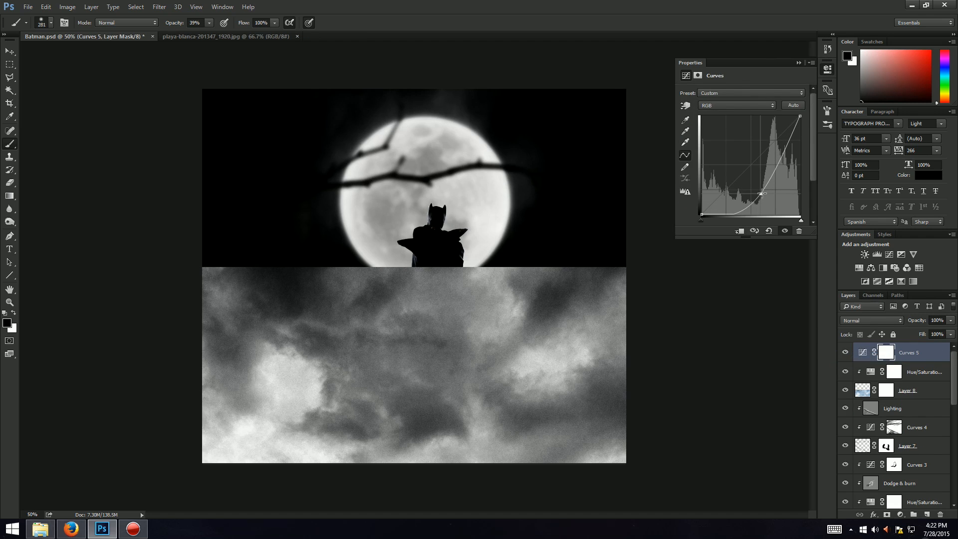
right_click(928, 353)
left_click(839, 248)
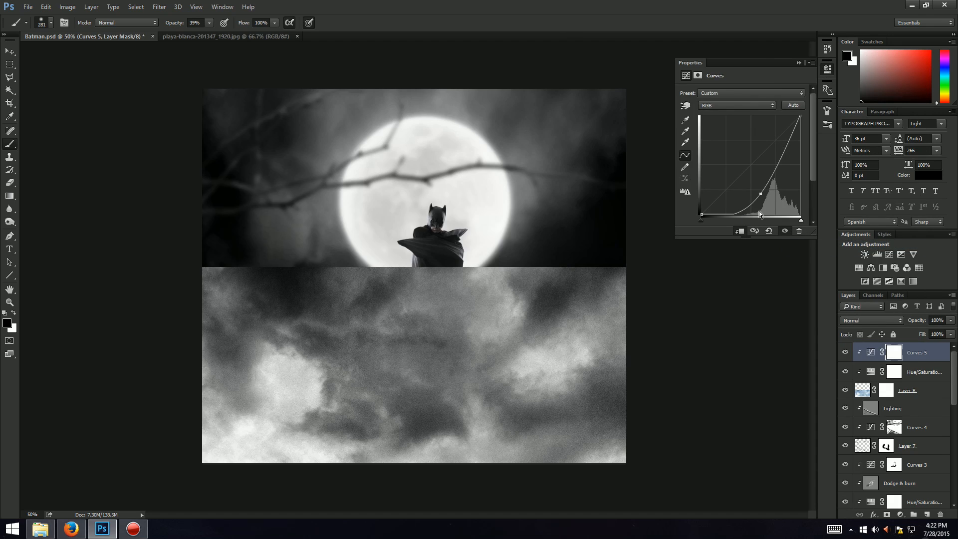
mouse_move(759, 195)
left_mouse_down()
mouse_move(746, 202)
mouse_move(762, 199)
left_mouse_up()
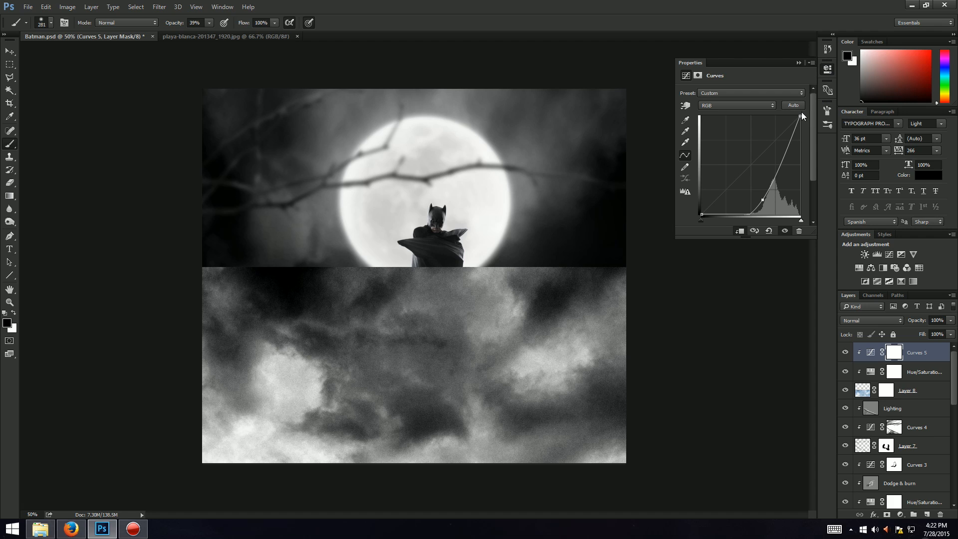
left_click_drag(800, 116, 811, 169)
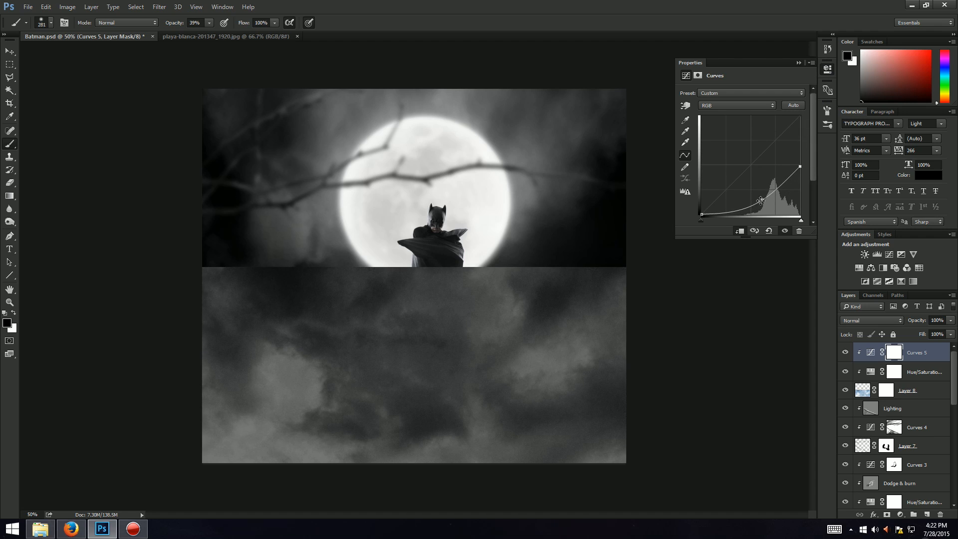
left_click_drag(761, 200, 755, 208)
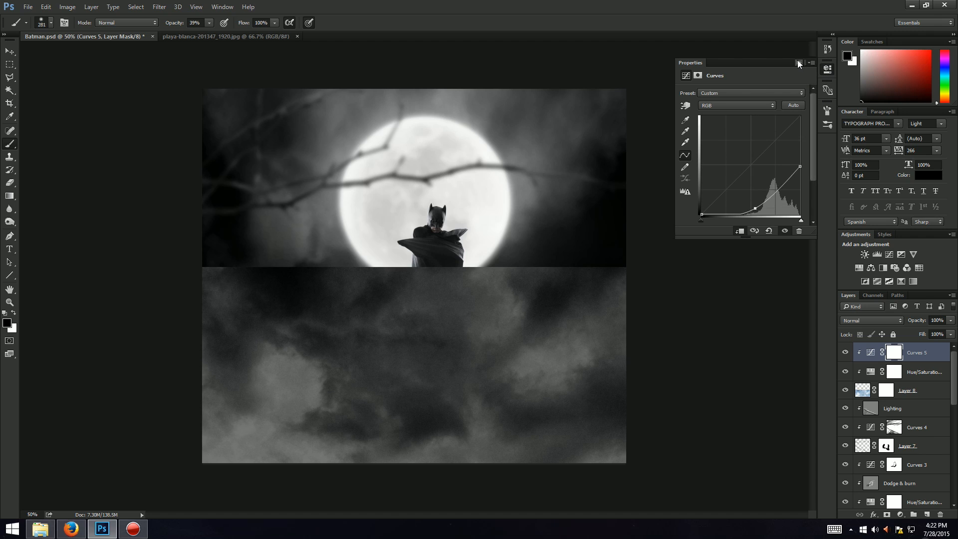
left_click(798, 62)
Step: Paint black on the cloud layer's mask to reveal Batman and the wall, softening edges at 15% brush opacity
left_click(886, 391)
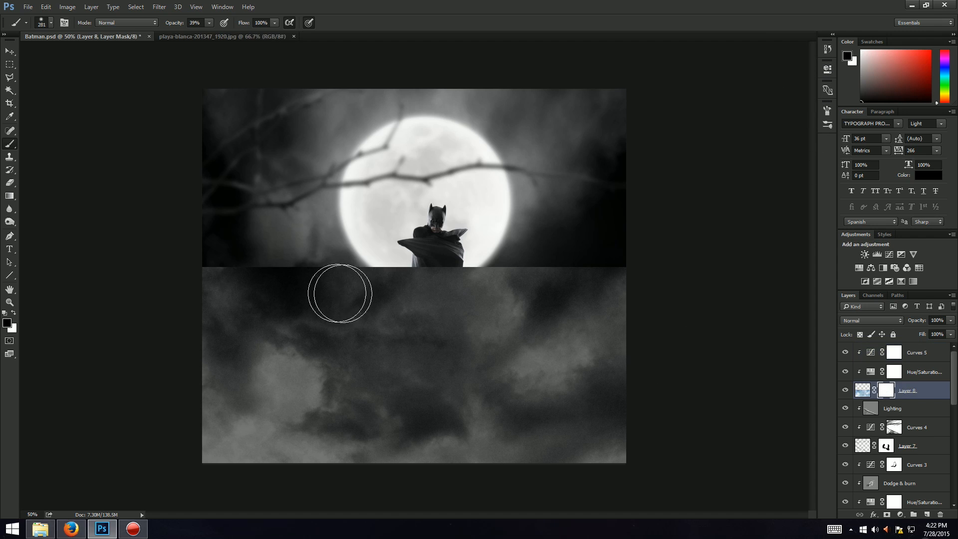
mouse_move(312, 253)
left_mouse_down()
mouse_move(321, 272)
mouse_move(490, 278)
mouse_move(559, 265)
mouse_move(197, 252)
mouse_move(465, 258)
mouse_move(414, 271)
mouse_move(522, 250)
mouse_move(315, 253)
mouse_move(573, 253)
mouse_move(303, 254)
mouse_move(366, 261)
mouse_move(280, 267)
mouse_move(218, 252)
mouse_move(505, 290)
mouse_move(422, 346)
mouse_move(593, 415)
mouse_move(291, 327)
mouse_move(355, 370)
mouse_move(422, 367)
mouse_move(425, 393)
mouse_move(445, 359)
mouse_move(459, 400)
mouse_move(535, 385)
mouse_move(593, 409)
left_mouse_up()
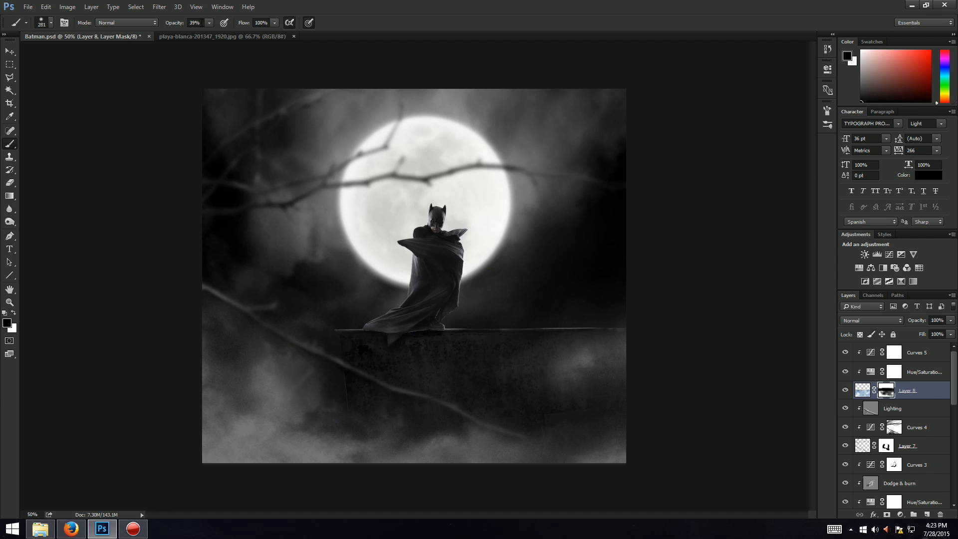
left_click(198, 35)
mouse_move(313, 323)
left_mouse_down()
mouse_move(403, 475)
mouse_move(407, 396)
mouse_move(534, 364)
mouse_move(574, 330)
mouse_move(184, 508)
left_mouse_up()
left_click_drag(281, 437, 173, 537)
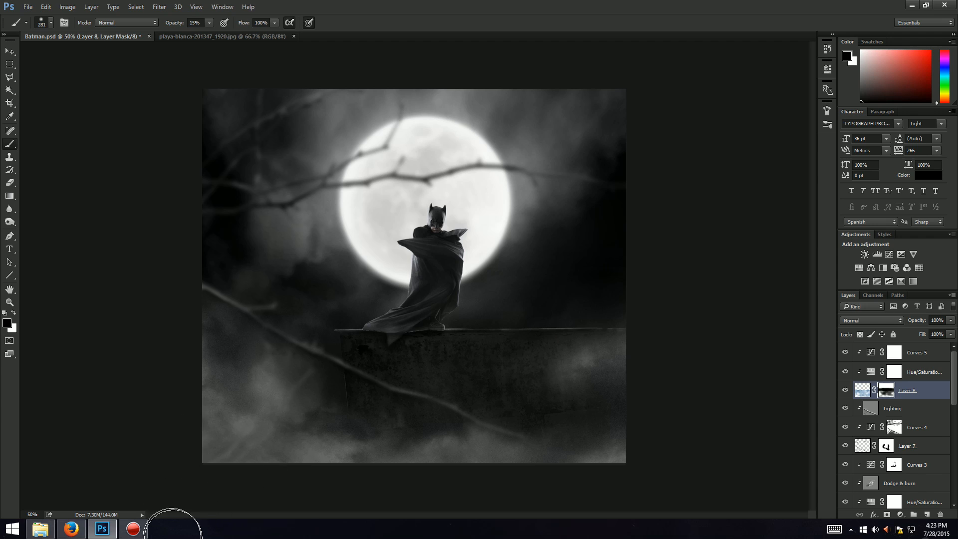
mouse_move(201, 407)
left_mouse_down()
mouse_move(299, 483)
mouse_move(368, 498)
left_mouse_up()
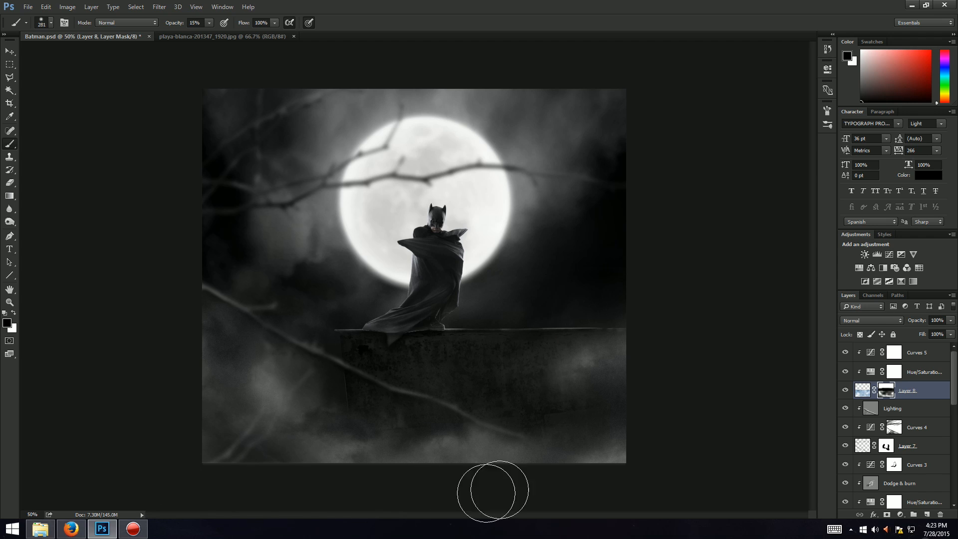
Step: Free-transform the cloud layer, scaling it to about 104% and then narrowing its width to about 90%
key("ctrl+t")
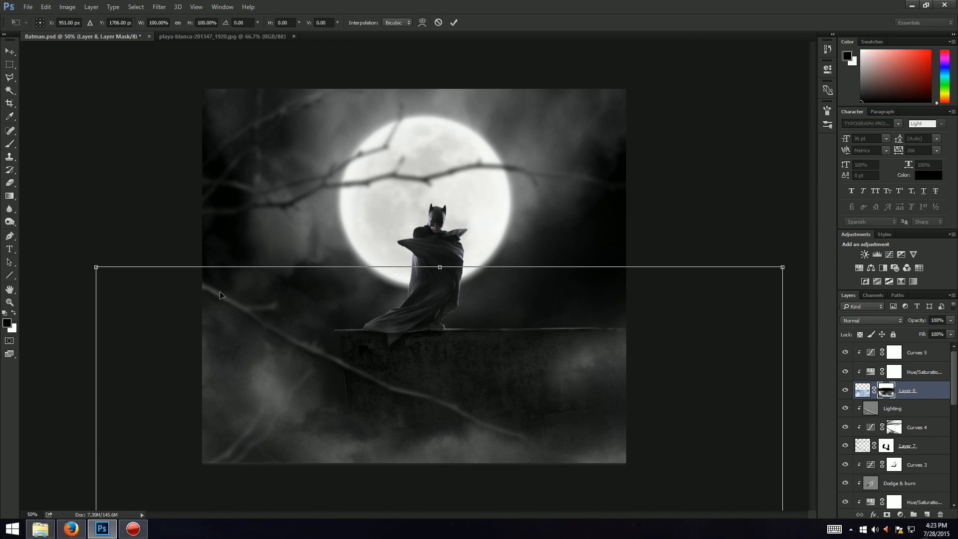
left_click_drag(85, 270, 74, 240)
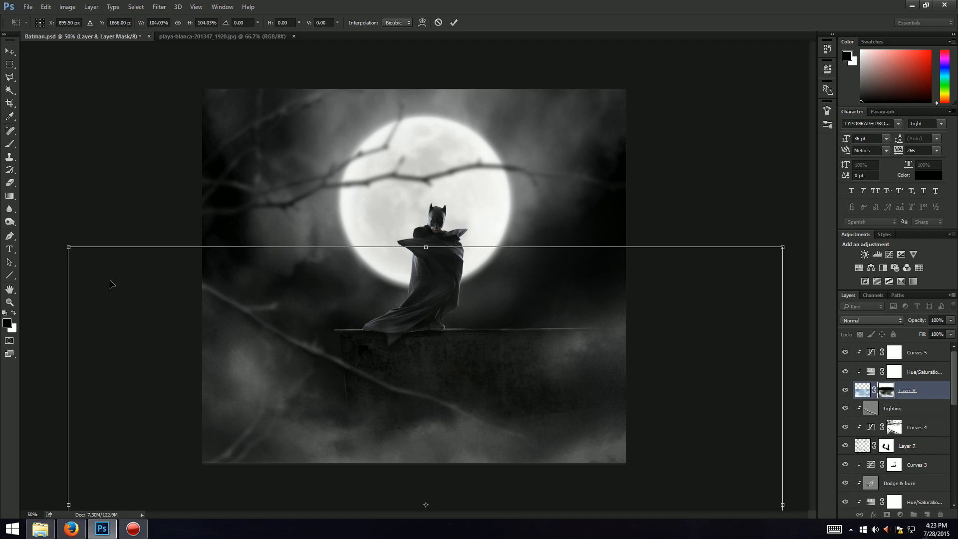
key("ctrl+t")
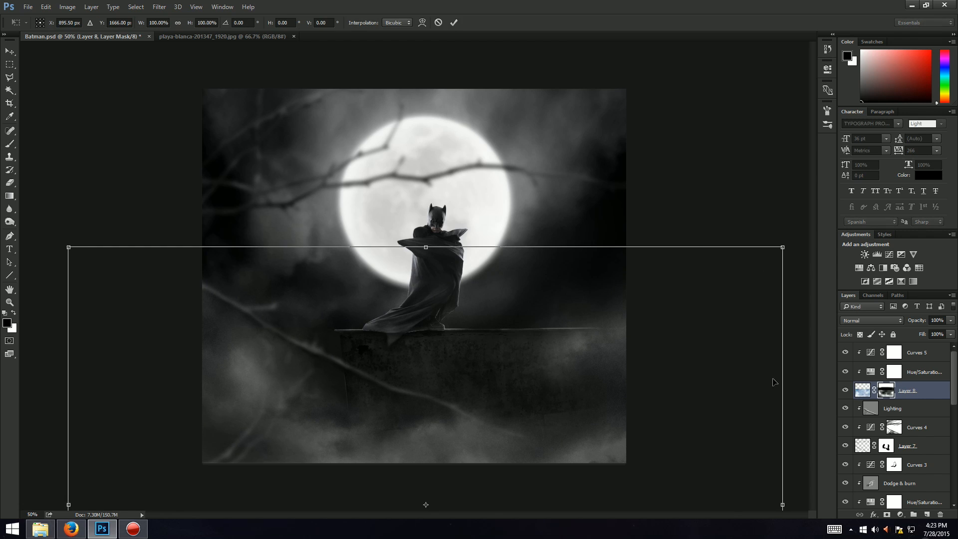
left_click_drag(780, 500, 712, 504)
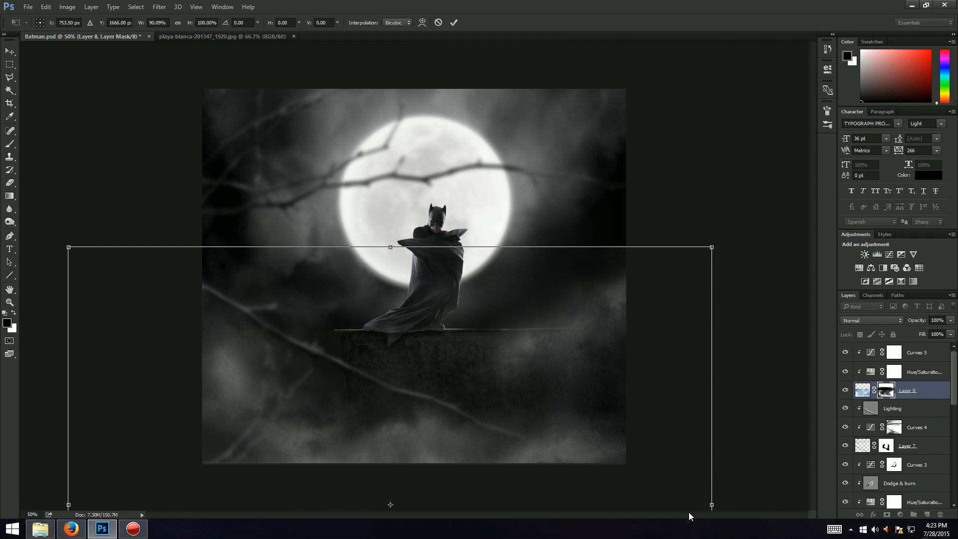
key("Return")
Step: Transform the cloud layer again, pulling its left edge out to about 97% width
key("ctrl+t")
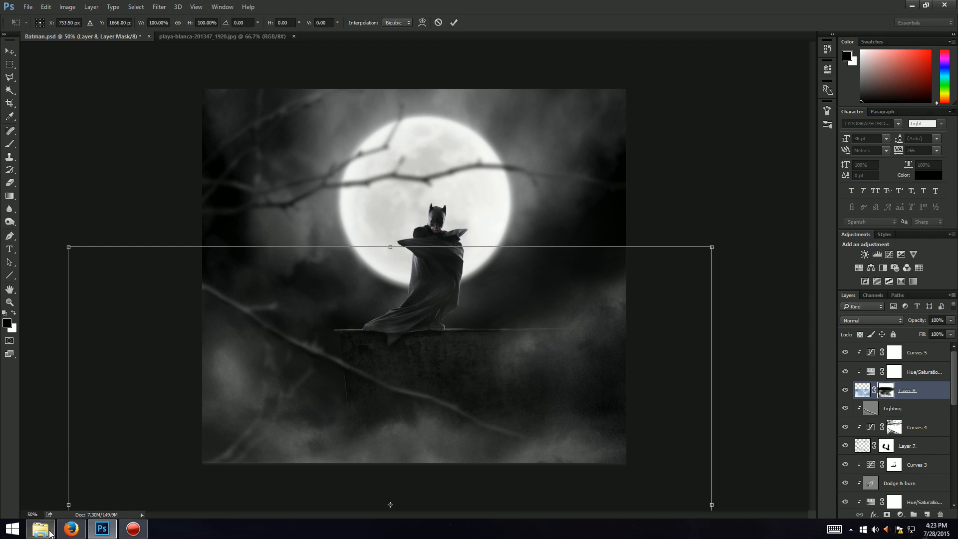
left_click_drag(68, 505, 91, 505)
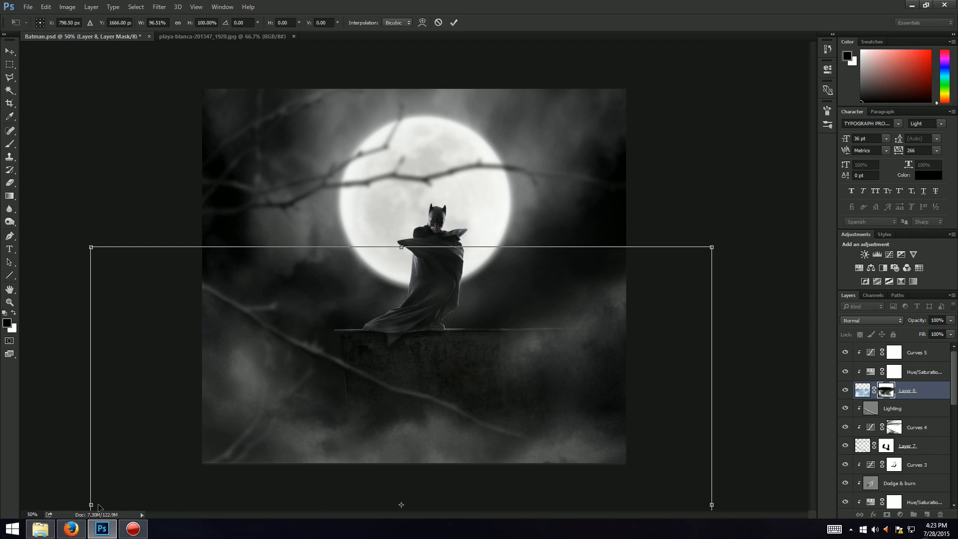
key("Return")
Step: Lower the cloud layer's opacity to 35%
key("b")
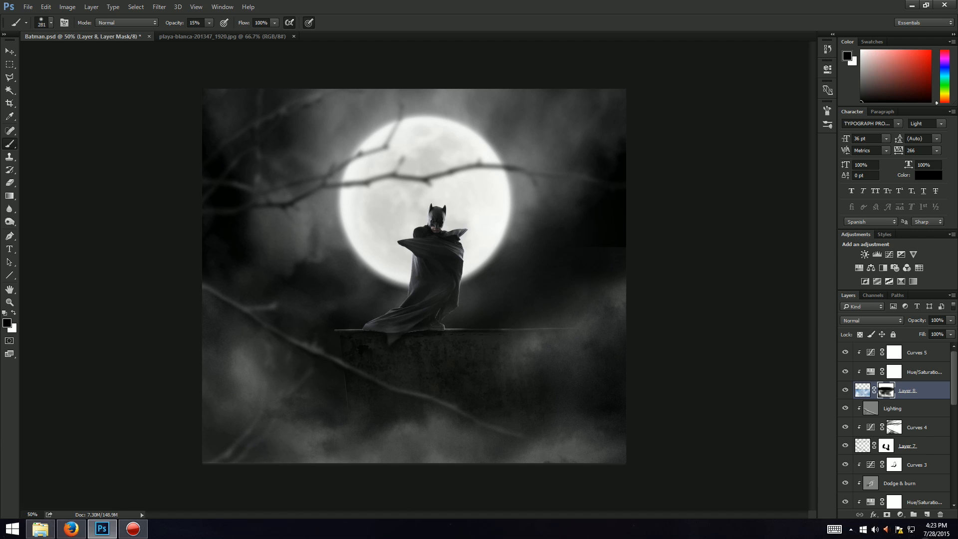
key("alt+Tab")
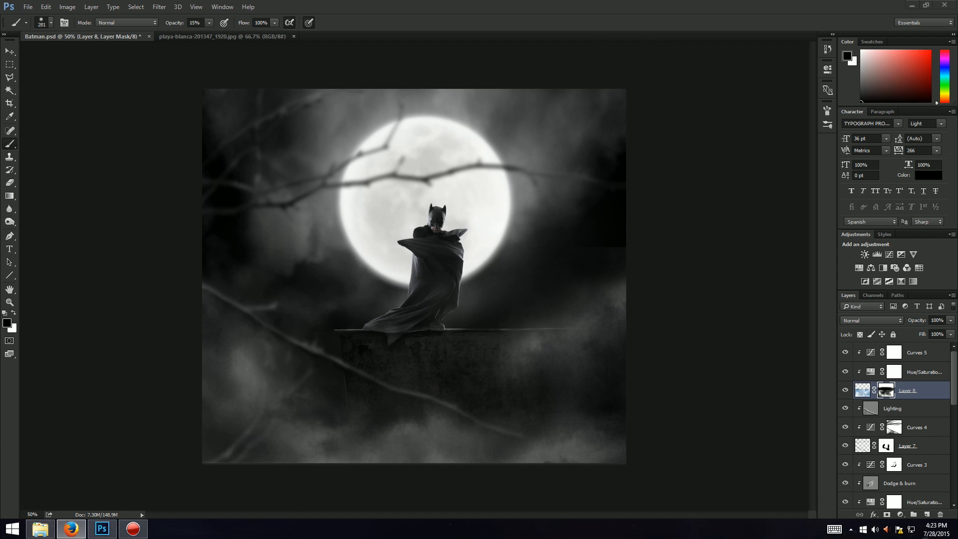
key("alt+Tab")
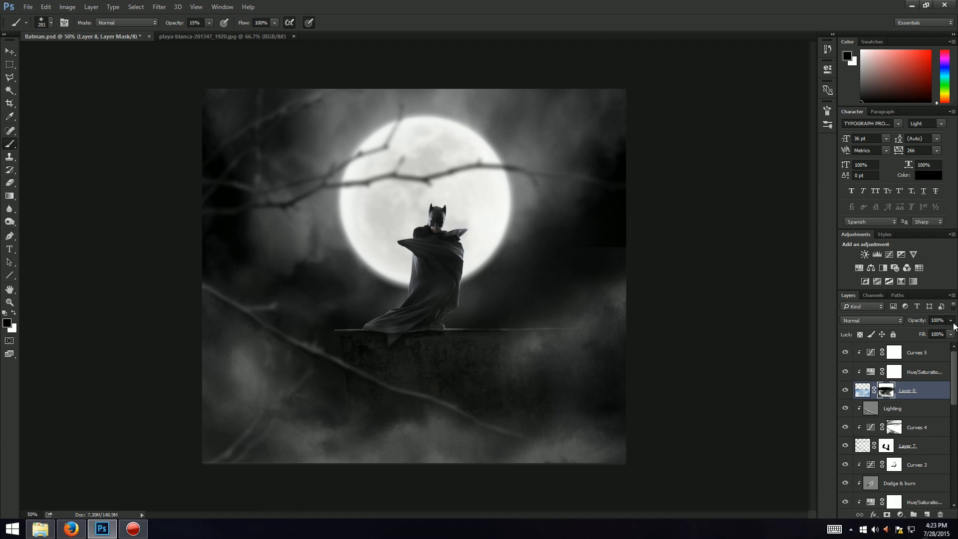
mouse_move(920, 330)
left_mouse_down()
mouse_move(910, 331)
mouse_move(930, 330)
mouse_move(916, 333)
left_mouse_up()
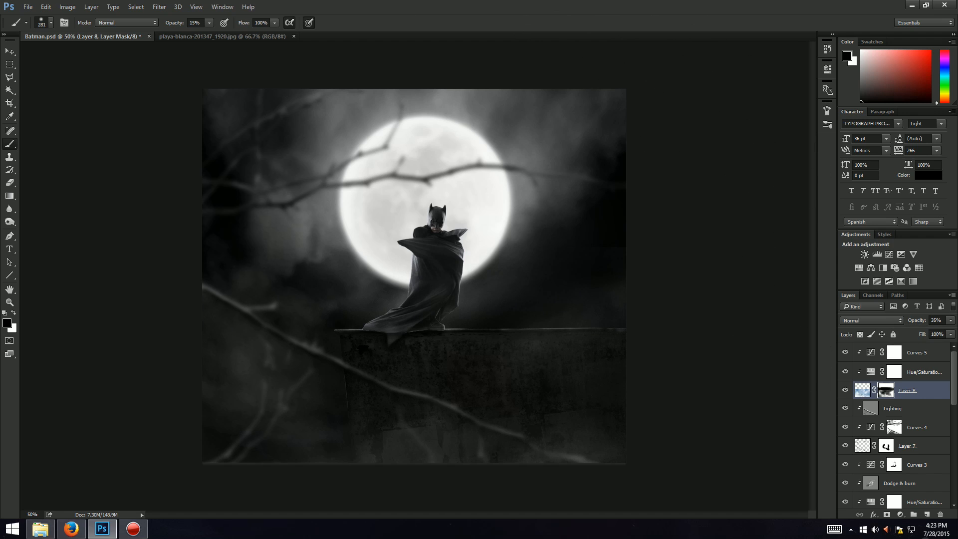
key("alt+Tab")
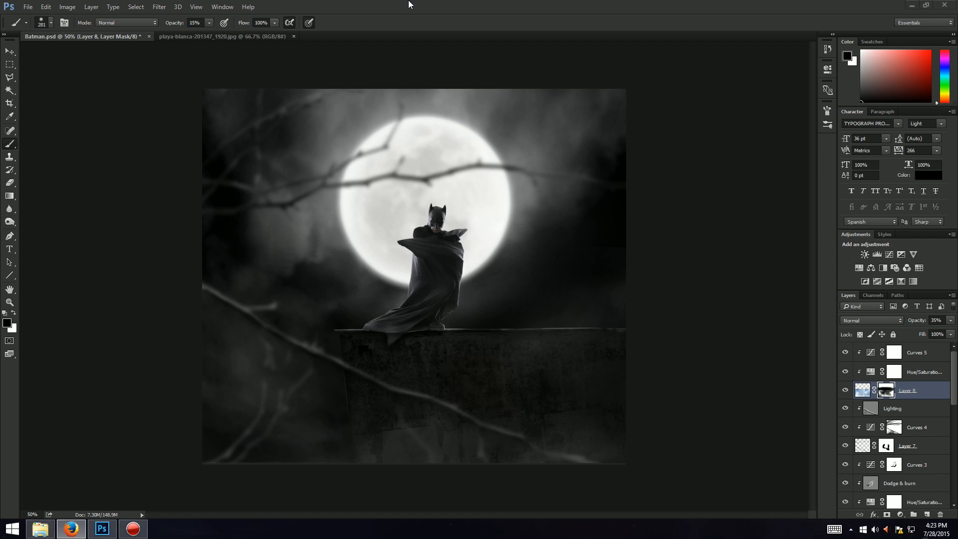
key("alt+Tab")
Step: Open bats-164210_1280.jpg from the Photo Manipulation folder and close the playa-blanca document
left_click(21, 6)
left_click(34, 25)
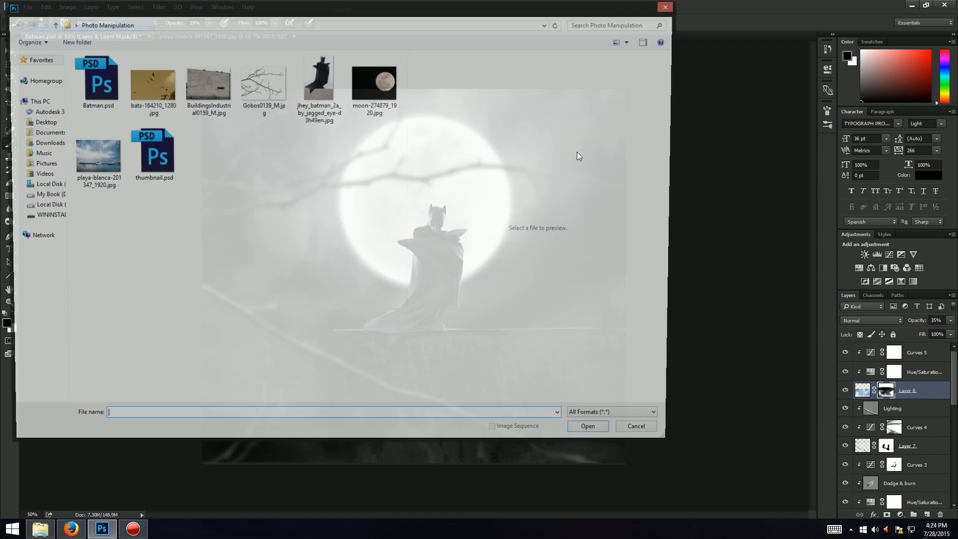
left_click(110, 102)
double_click(138, 96)
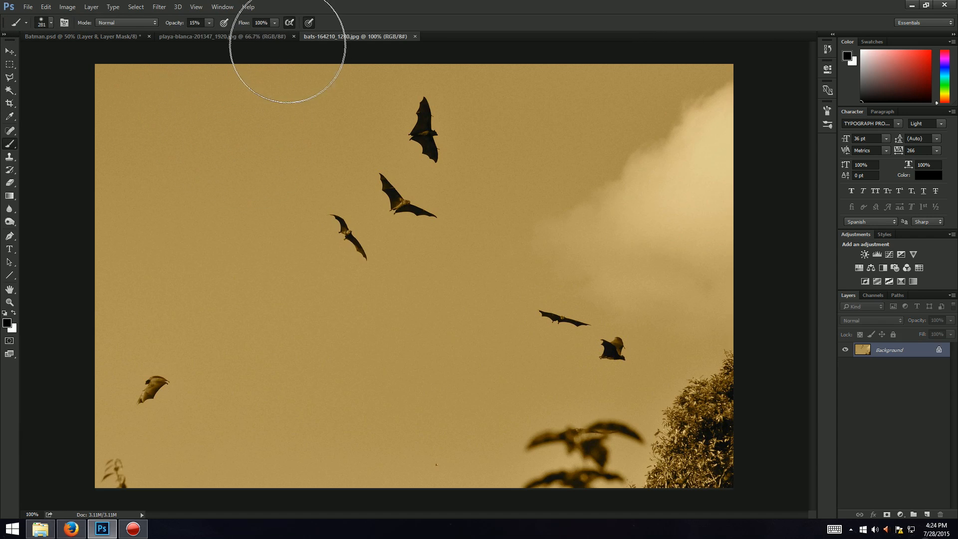
left_click(293, 36)
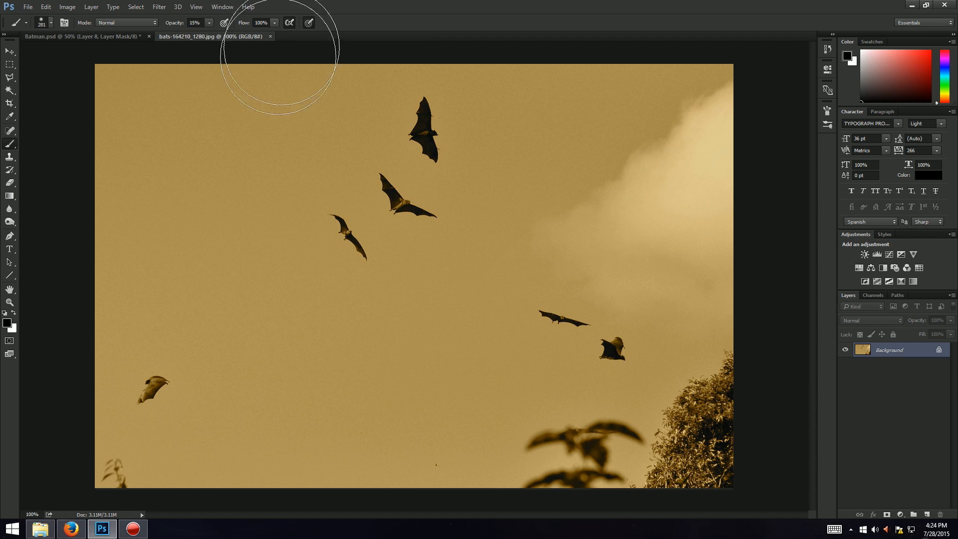
Step: Select the bats by magic-wand selecting the sky and inverting the selection
key("w")
left_click(298, 134)
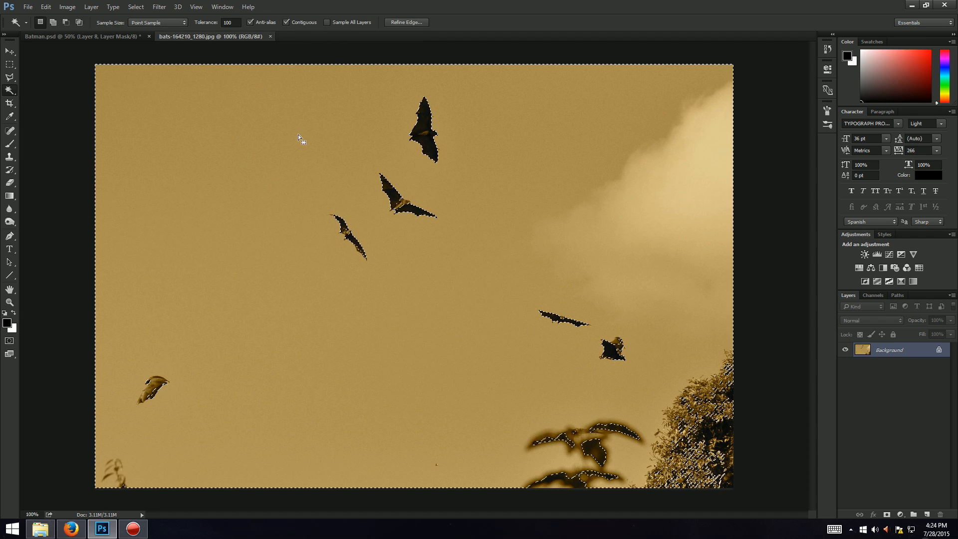
key("ctrl+shift+i")
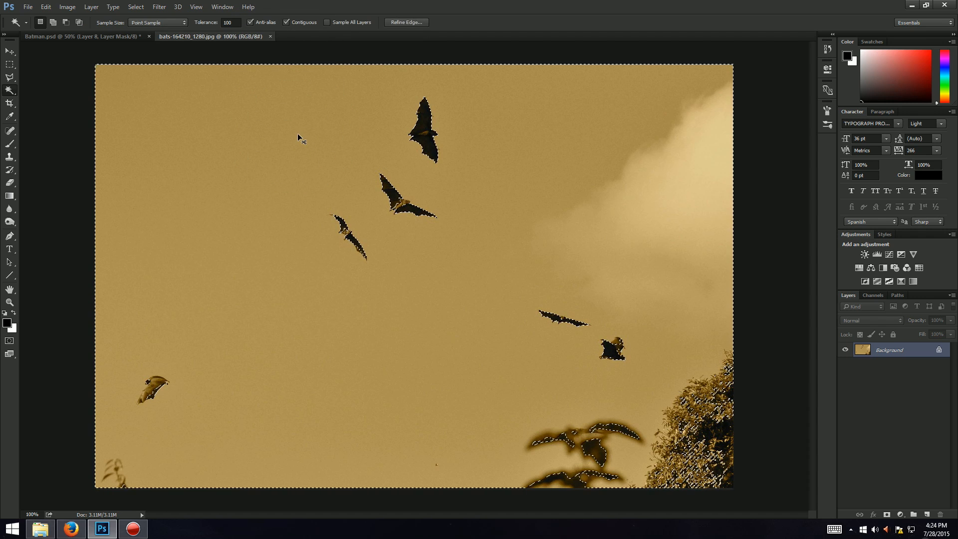
key("i")
key("shift+F5")
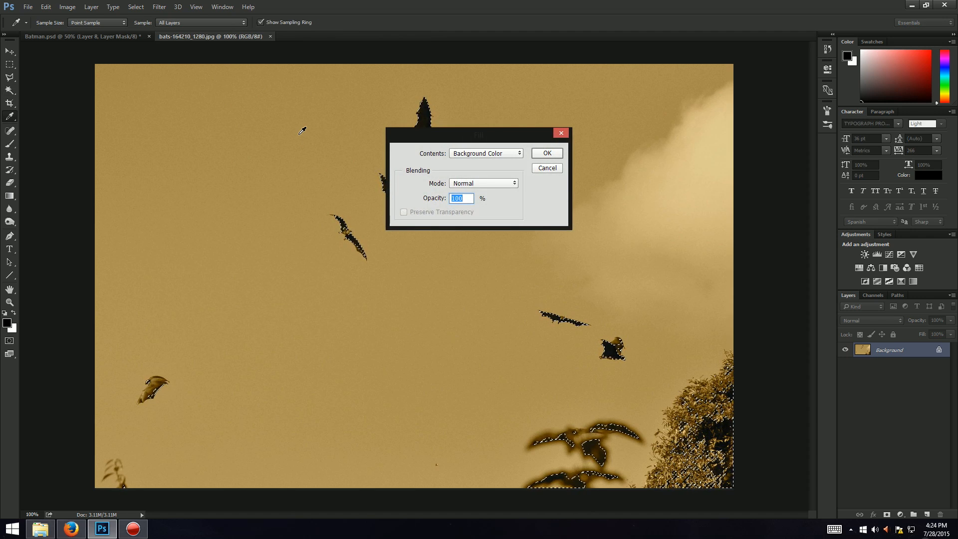
left_click(547, 168)
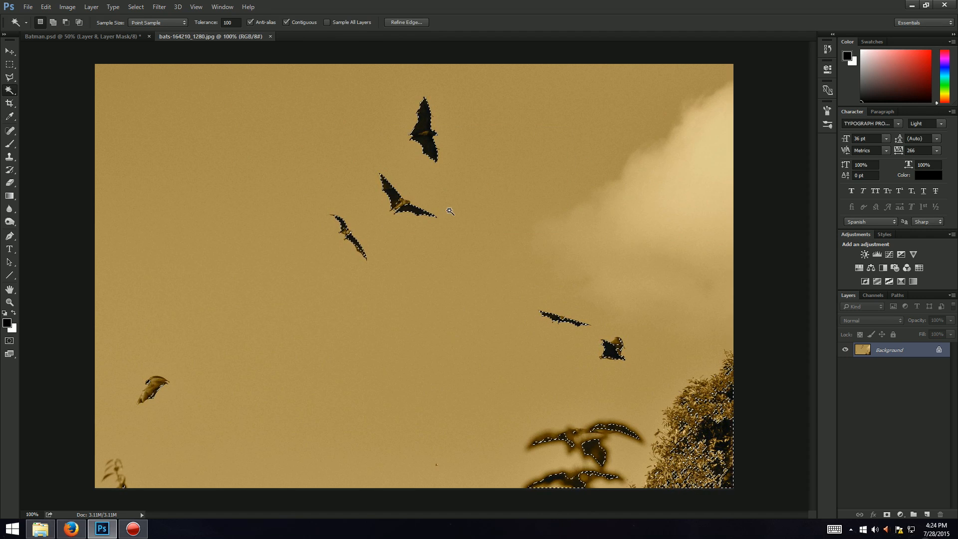
Step: Move the whole bats photo into the Batman document, place its layer at the top and release its clipping mask
key("ctrl+d")
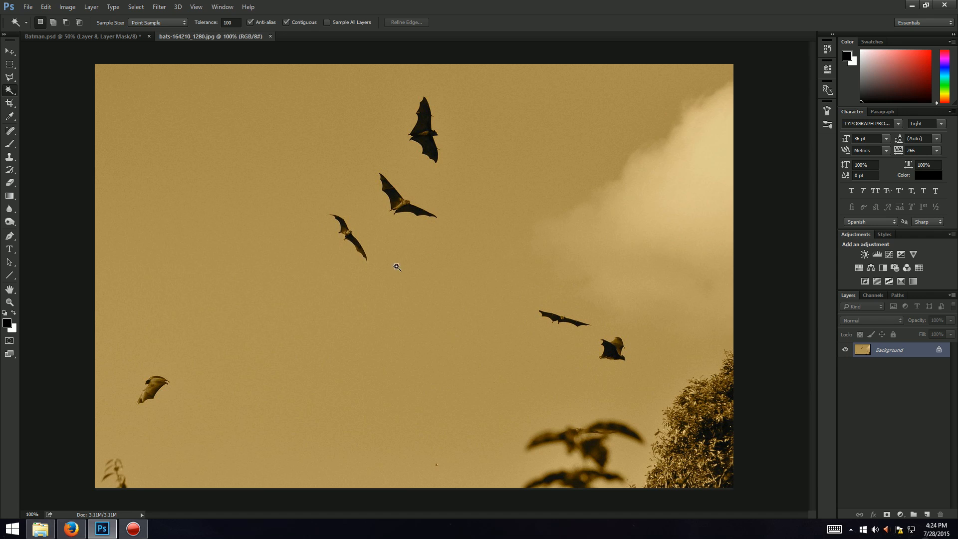
key("v")
left_click(64, 35)
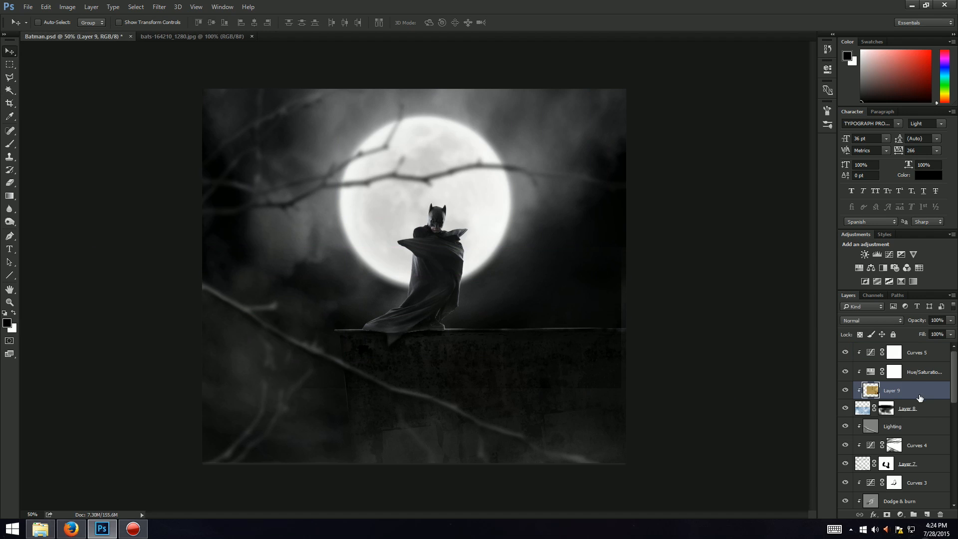
left_click_drag(919, 397, 913, 352)
right_click(898, 352)
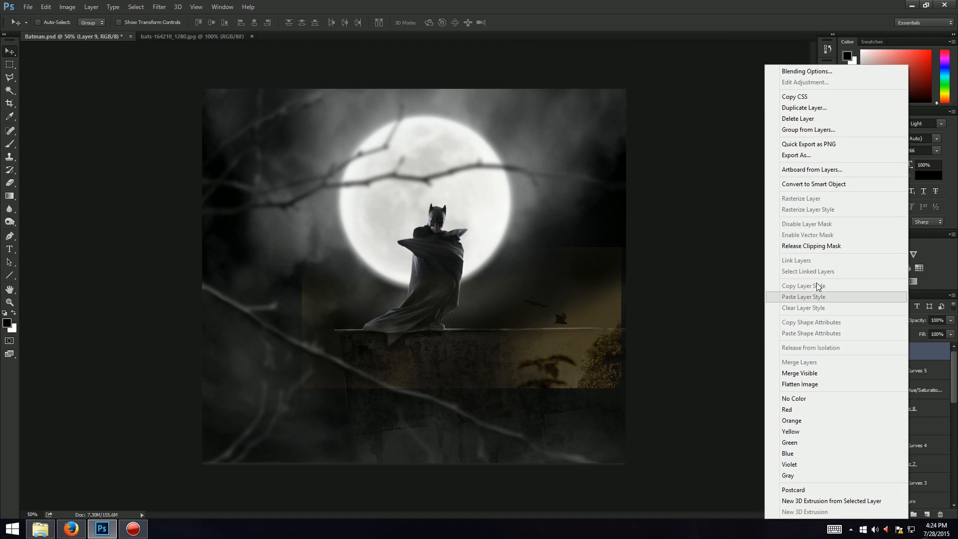
left_click(812, 246)
key("ctrl+t")
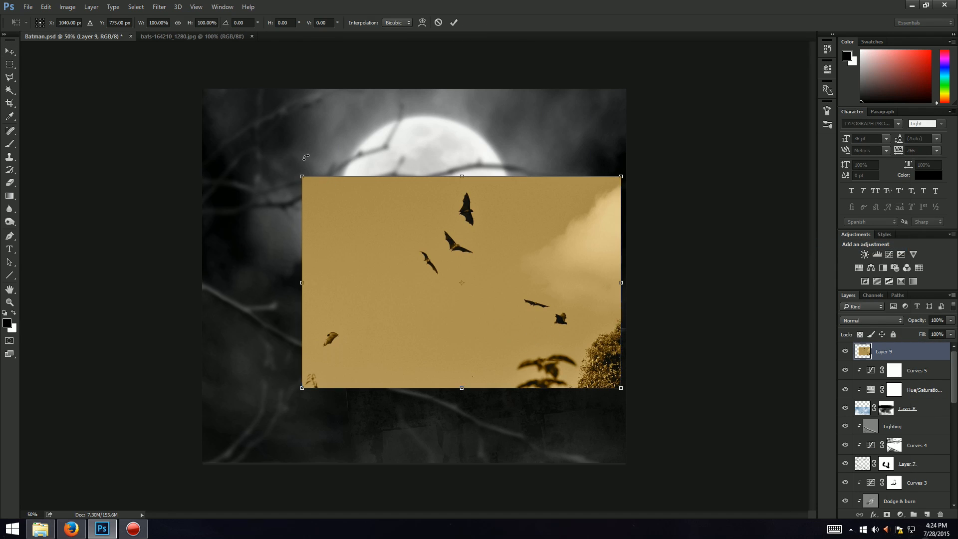
key("Return")
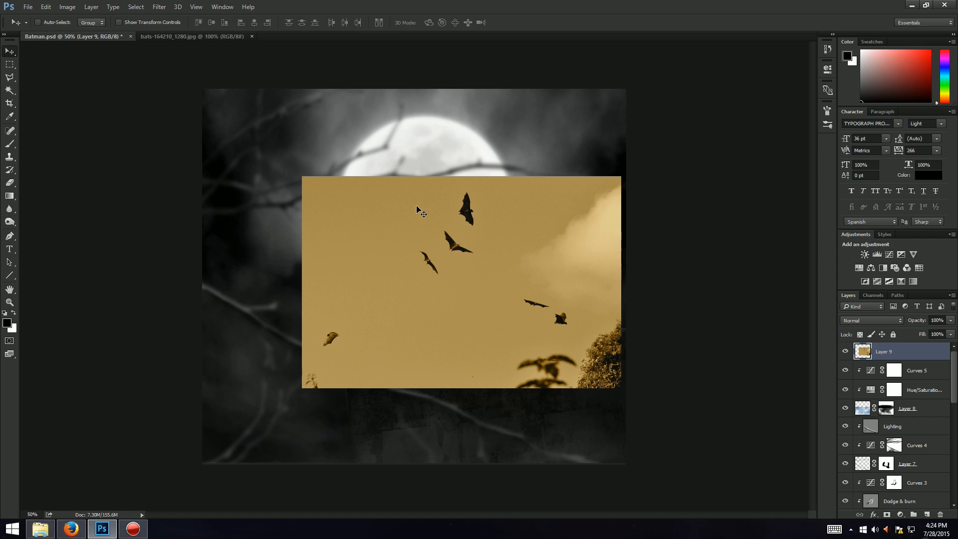
Step: Delete the bats layer's sky with a magic-wand selection and undo the deletion
key("w")
left_click(394, 207)
key("Delete")
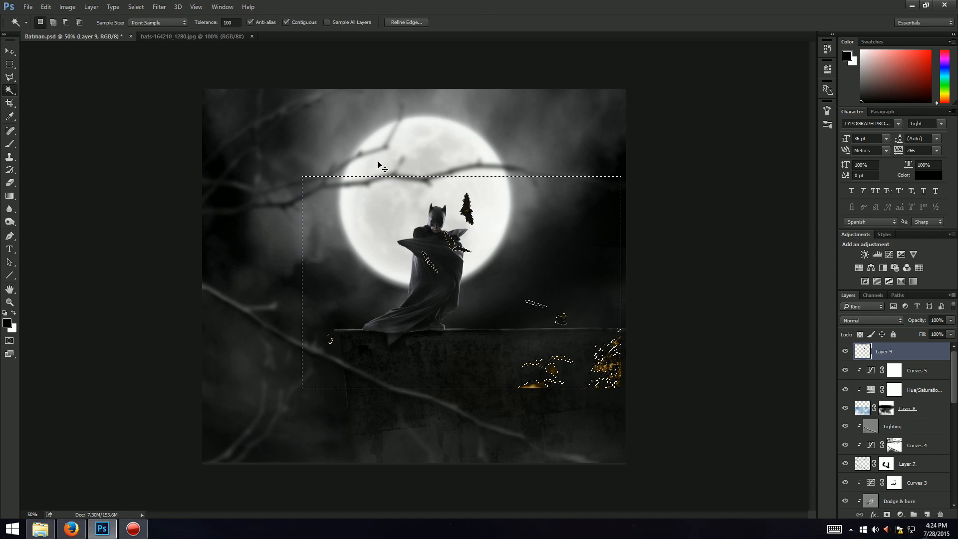
key("ctrl+d")
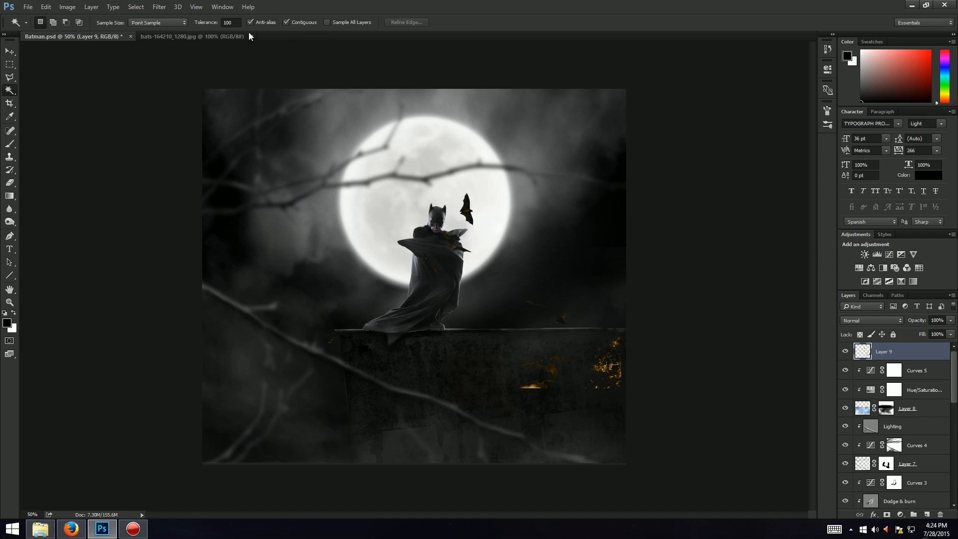
key("ctrl+alt+z")
key("ctrl+alt+z")
key("ctrl+alt+z")
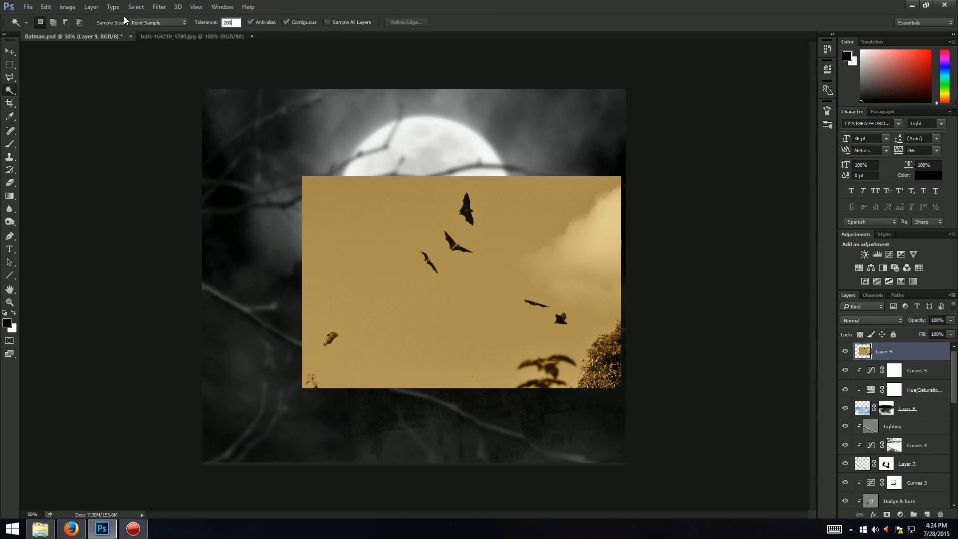
Step: Delete the tree and leaf areas along the bottom of the bats layer using rectangular marquee selections
key("m")
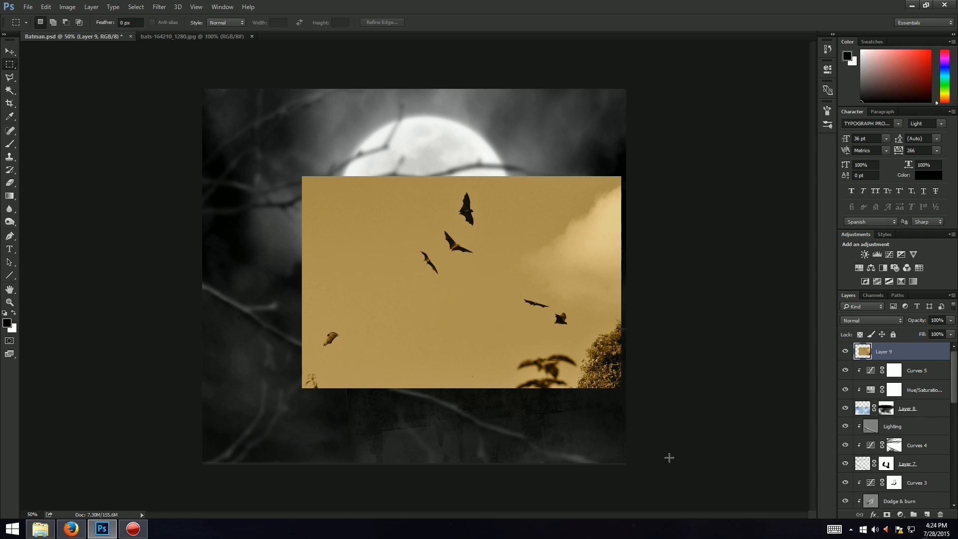
left_click_drag(625, 440, 578, 276)
left_click_drag(625, 425, 440, 331)
key("Delete")
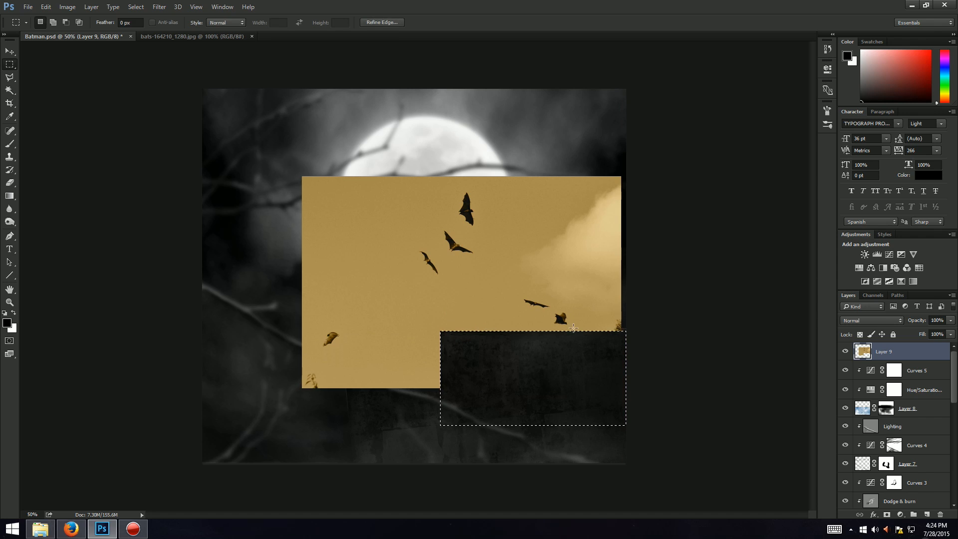
left_click_drag(626, 313, 609, 346)
key("Delete")
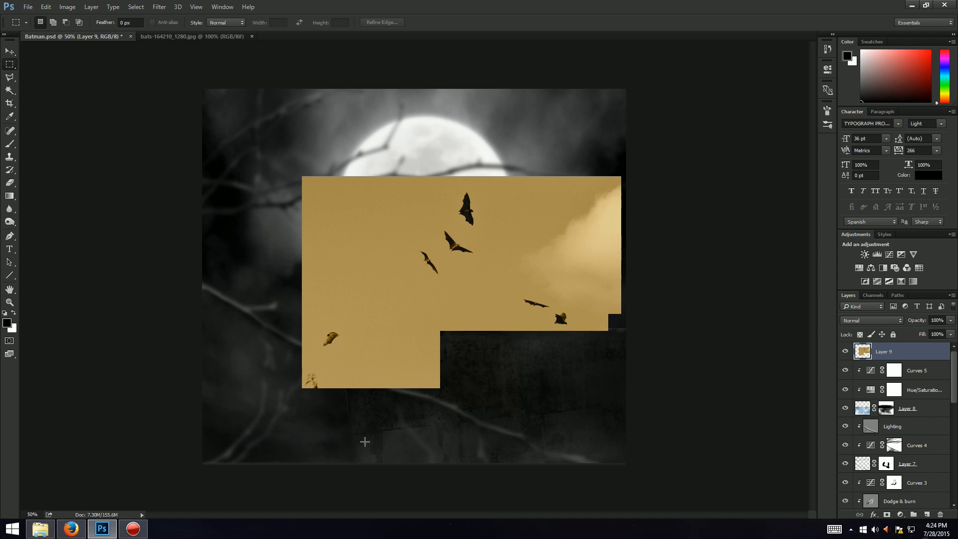
left_click_drag(366, 440, 291, 370)
key("Delete")
key("ctrl+d")
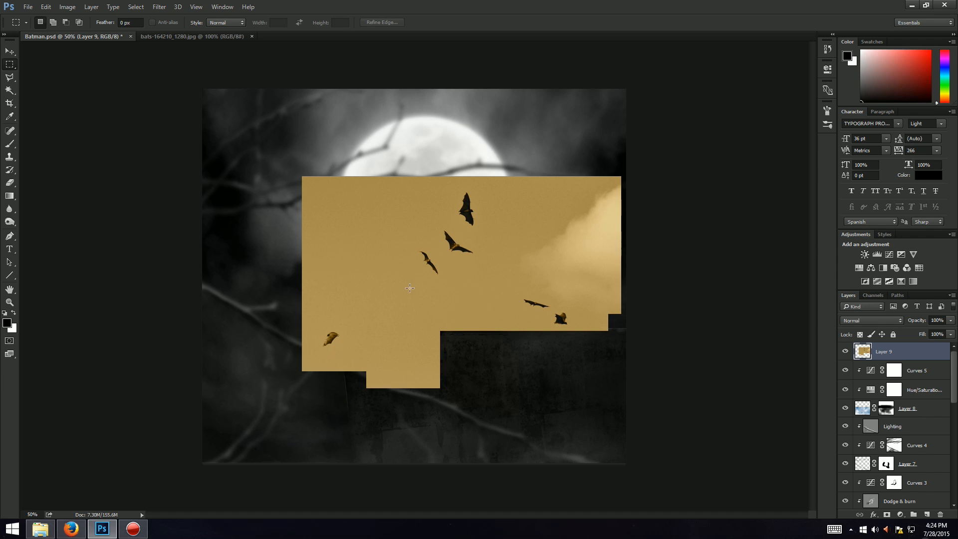
Step: Try magic-wand selections of the bats layer's sky at tolerances of 200, 100 and 150
key("w")
key("2")
key("0")
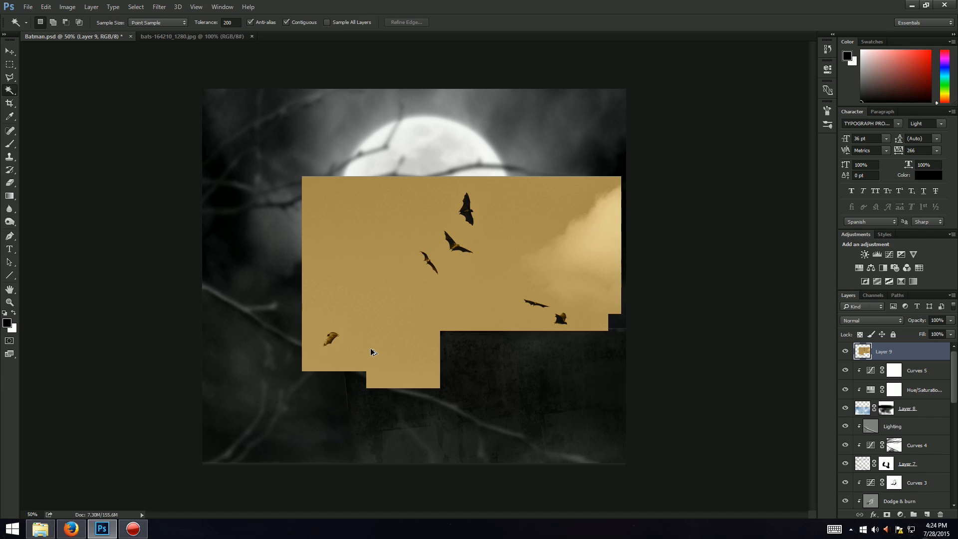
key("ctrl+d")
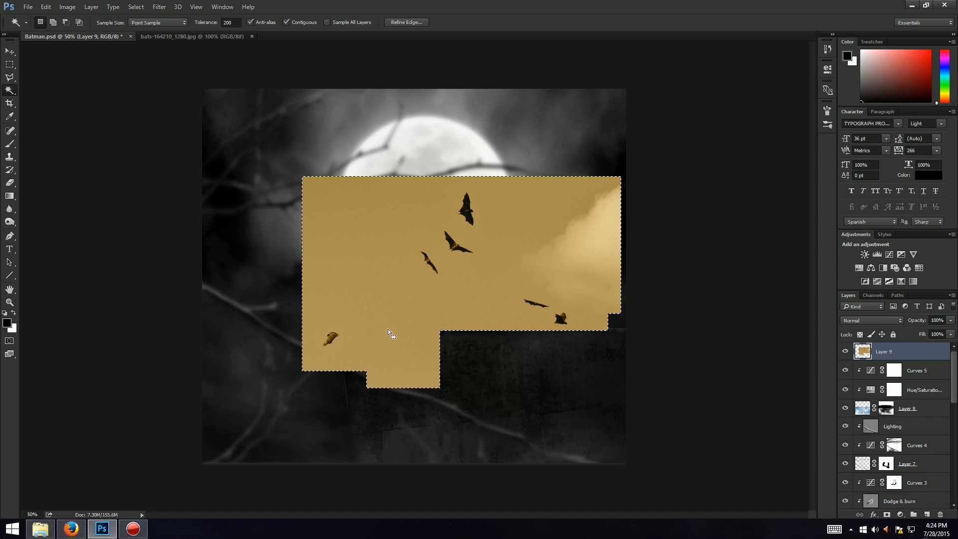
left_click(396, 232)
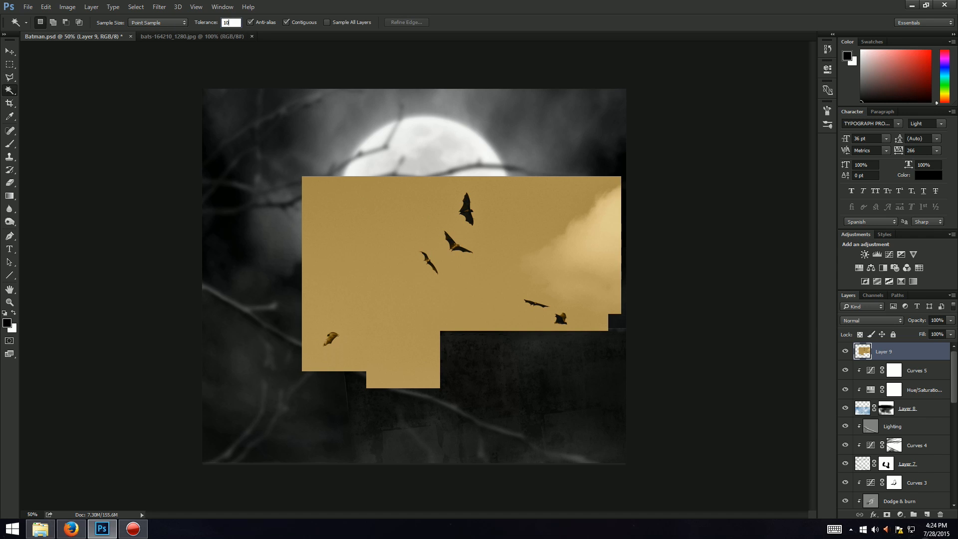
type("100")
key("Return")
left_click(347, 302)
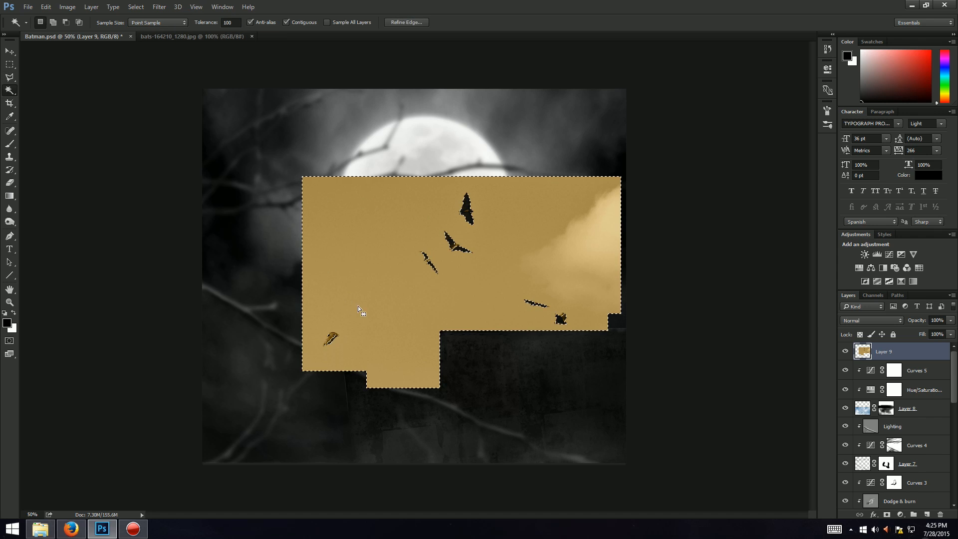
key("ctrl+d")
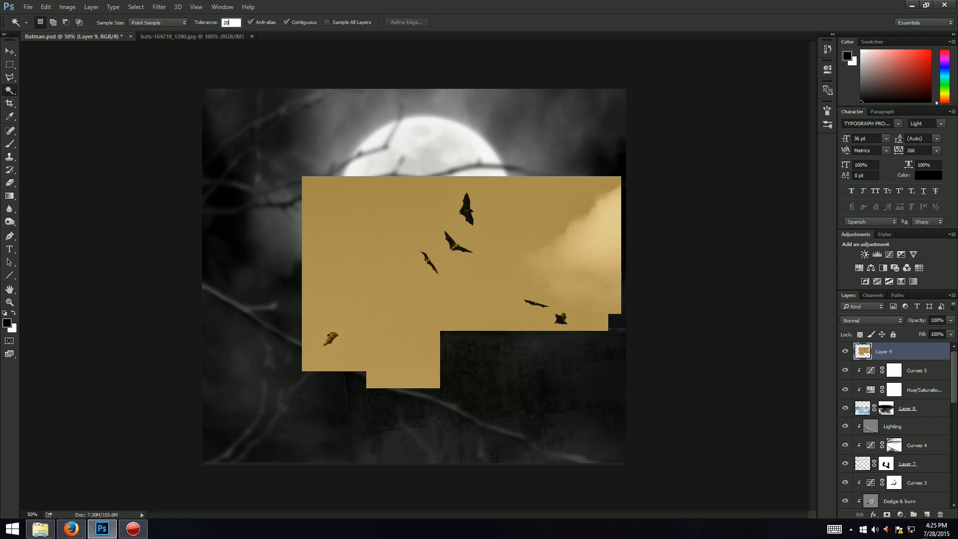
left_click(358, 265)
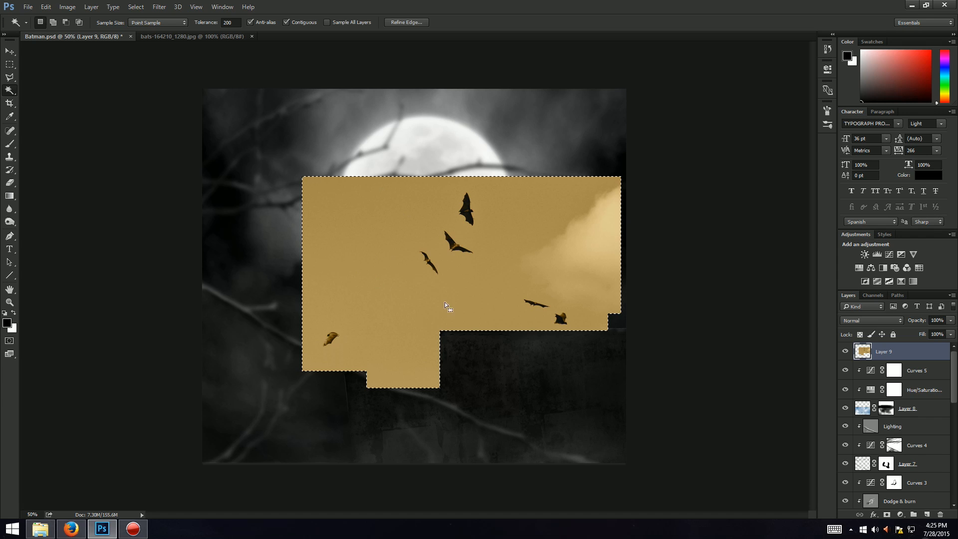
key("ctrl+d")
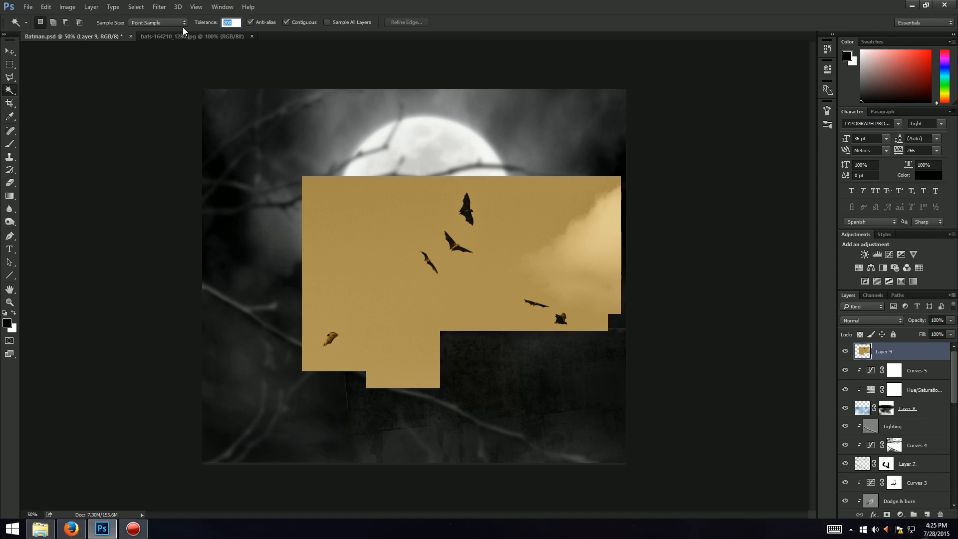
type("150")
key("Return")
left_click(394, 254)
type("10")
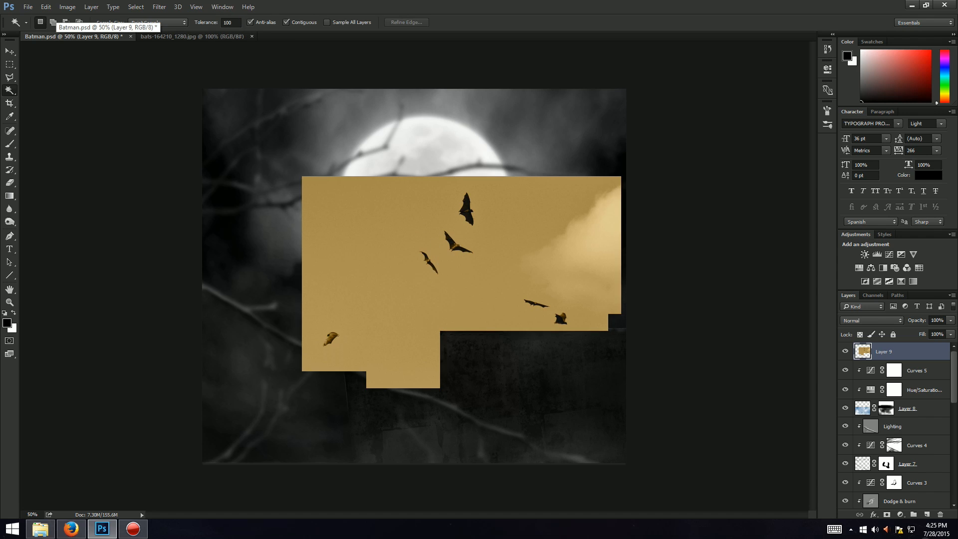
type("0")
left_click(352, 239)
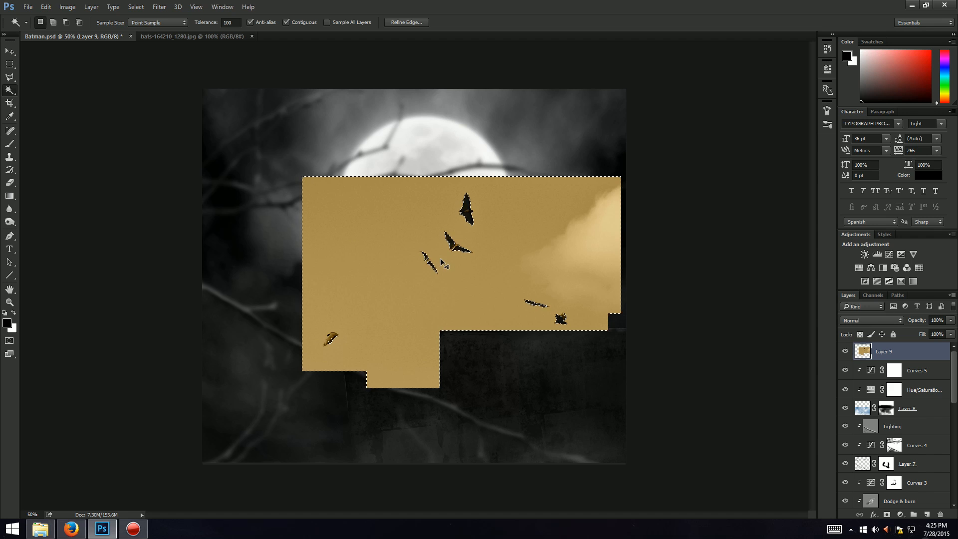
Step: Zoom in on the bats and reselect the sky with the Magic Wand
key("ctrl+plus")
key("ctrl+plus")
key("ctrl+plus")
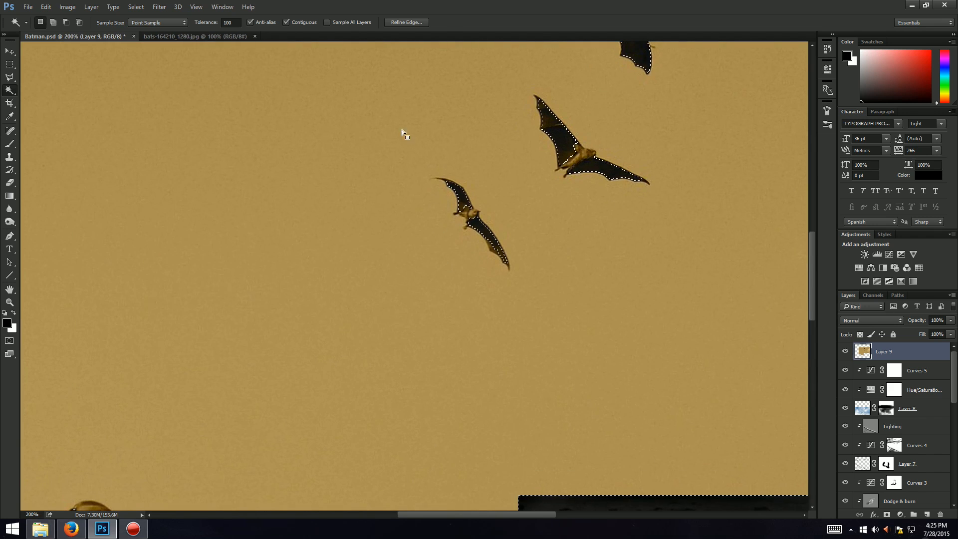
key("ctrl+d")
left_click(370, 207)
Step: Switch to the Quick Selection Tool and test a selection on a bat, undoing it and deselecting
right_click(9, 92)
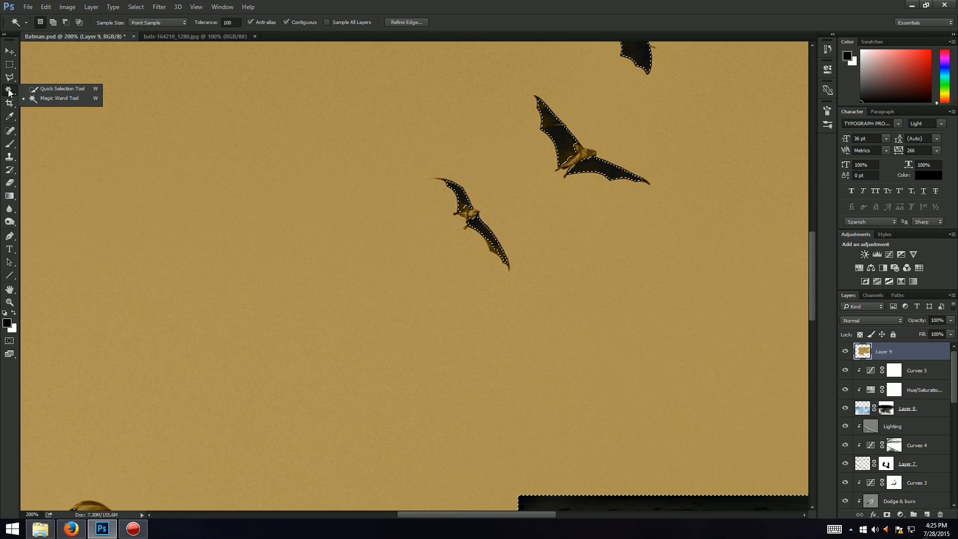
left_click(47, 88)
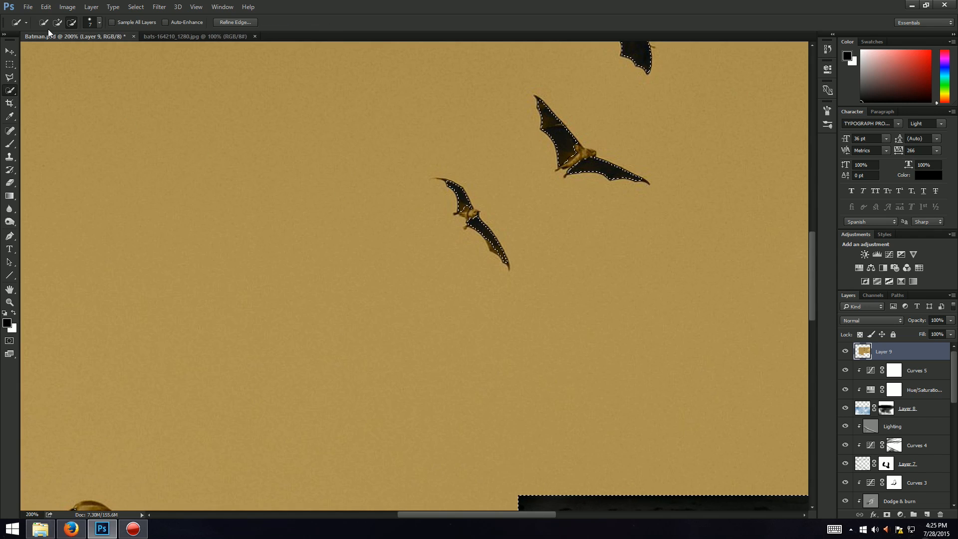
left_click(464, 223, "alt")
key("ctrl+z")
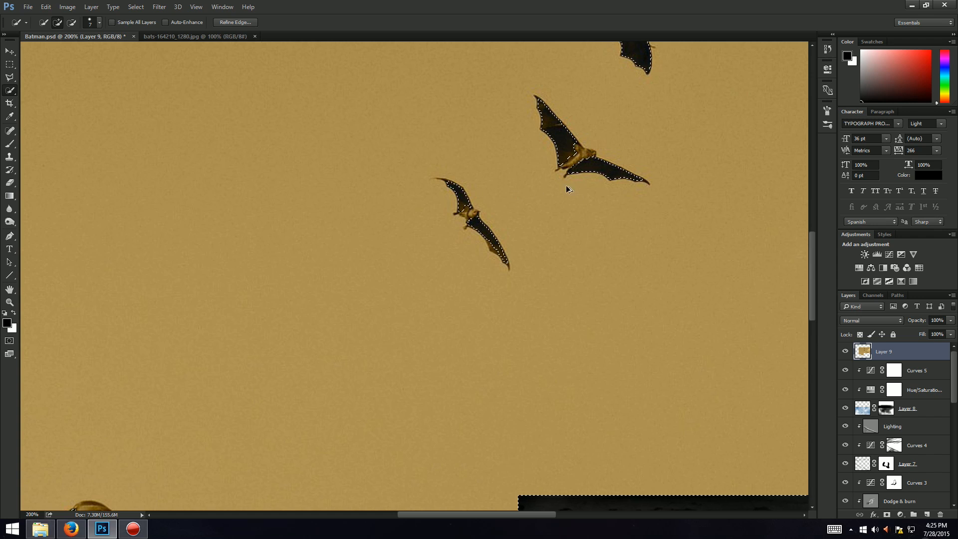
left_click(99, 24)
left_click(79, 50)
left_click(418, 3)
scroll(539, 219, "up", 1)
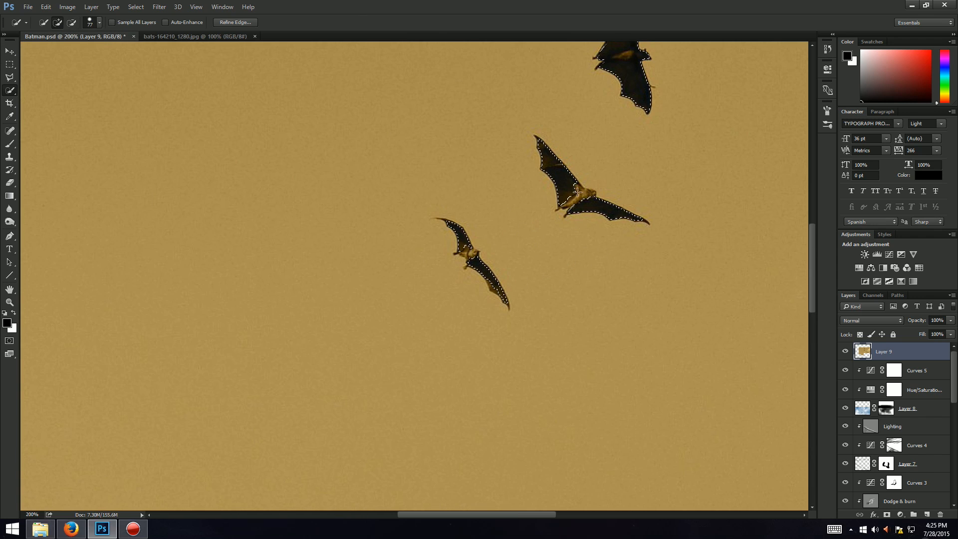
key("ctrl+z")
key("ctrl+alt+z")
key("ctrl+alt+z")
key("ctrl+shift+z")
key("ctrl+shift+z")
key("ctrl+d")
scroll(397, 229, "up", 2)
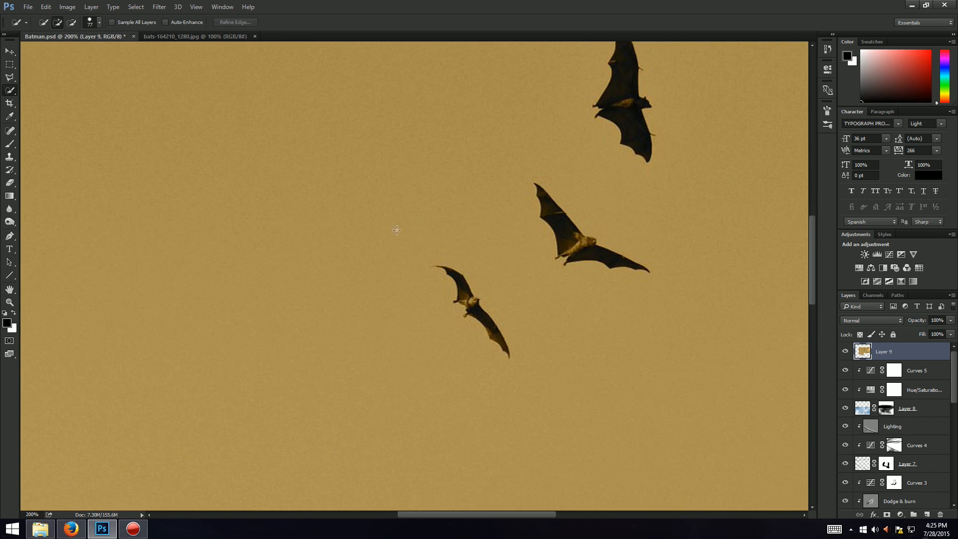
Step: Adjust the Quick Selection brush size after test selections on the lower bat
mouse_move(452, 276)
left_mouse_down()
mouse_move(491, 252)
mouse_move(499, 339)
mouse_move(439, 260)
mouse_move(478, 303)
left_mouse_up()
key("ctrl+d")
left_click(454, 271)
key("ctrl+d")
left_click(99, 25)
left_click(57, 51)
left_click(99, 24)
left_click(456, 277)
key("ctrl+d")
left_click(100, 25)
left_click(46, 52)
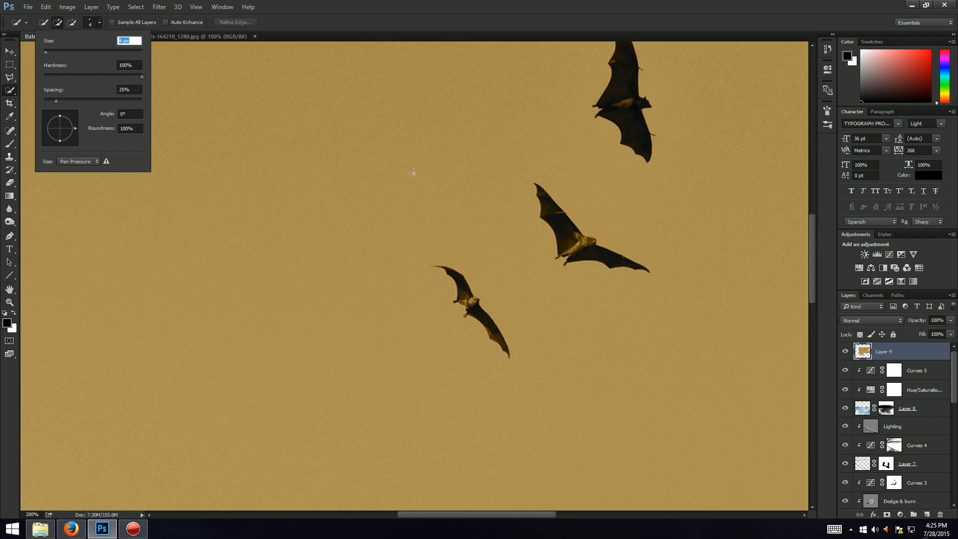
Step: Select the two lower flying bats with the Quick Selection tool
left_click(451, 273)
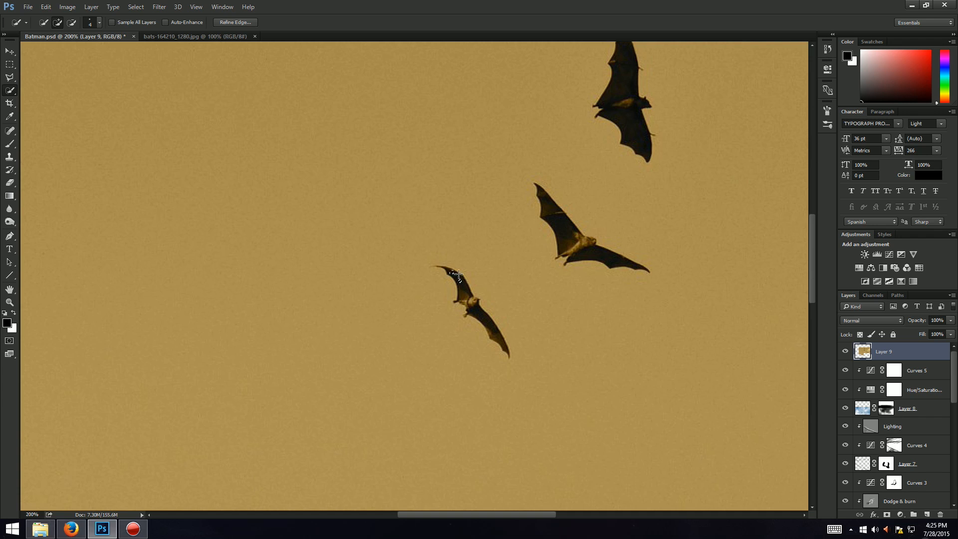
left_click_drag(471, 302, 508, 353)
left_click(438, 268)
left_click(432, 266)
left_click_drag(544, 199, 561, 219)
left_click_drag(561, 254, 565, 265)
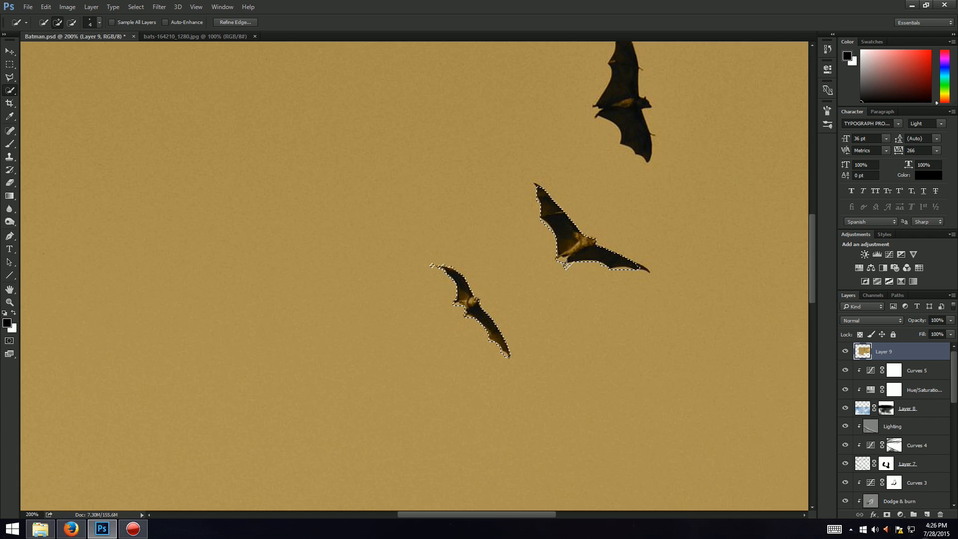
left_click(648, 271)
Step: Add the topmost hanging bat to the Quick Selection
left_click_drag(810, 248, 809, 223)
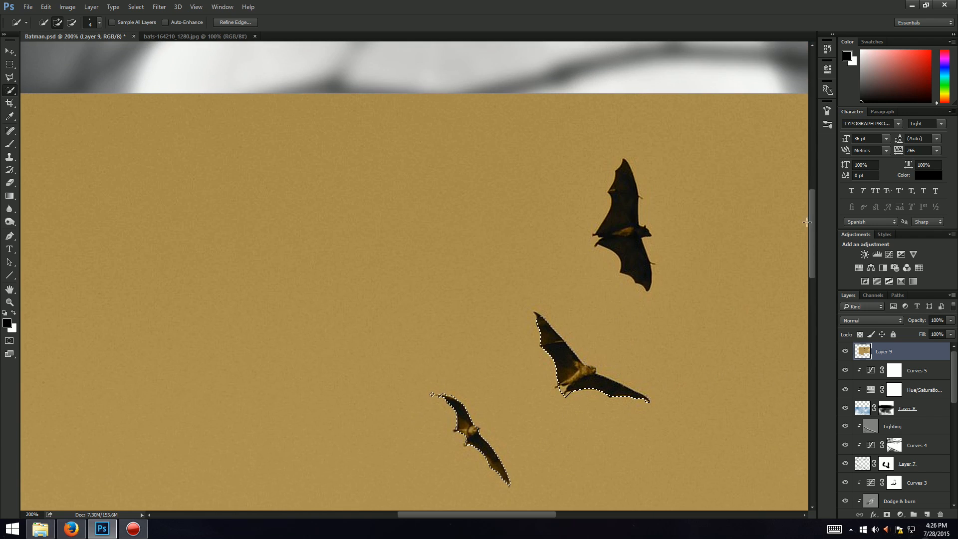
mouse_move(631, 176)
left_mouse_down()
mouse_move(627, 230)
mouse_move(640, 270)
left_mouse_up()
left_click_drag(811, 247, 811, 251)
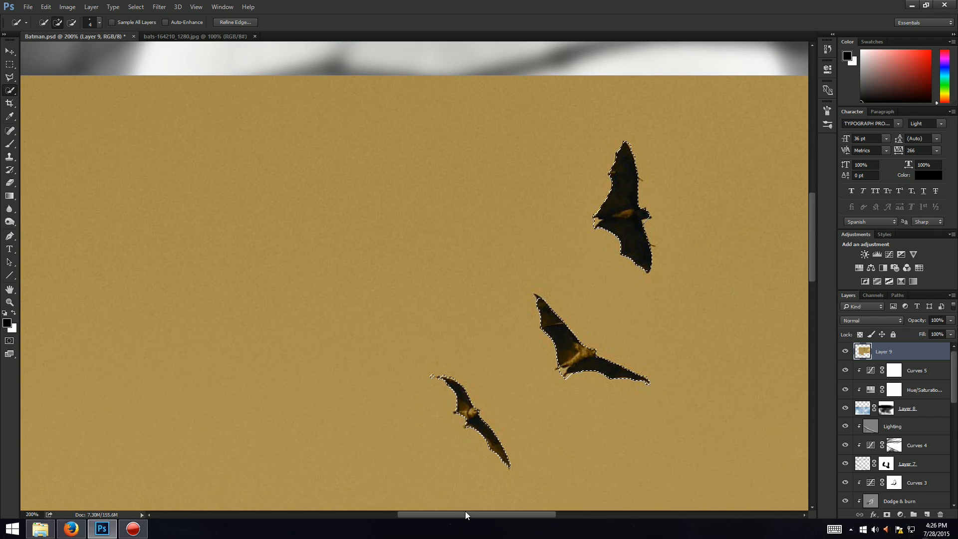
Step: Add the remaining flying bats in the bats photo to the Quick Selection
left_click_drag(465, 514, 563, 499)
left_click_drag(811, 225, 812, 301)
mouse_move(528, 260)
left_mouse_down()
mouse_move(531, 245)
mouse_move(511, 241)
left_mouse_up()
left_click_drag(552, 277, 554, 279)
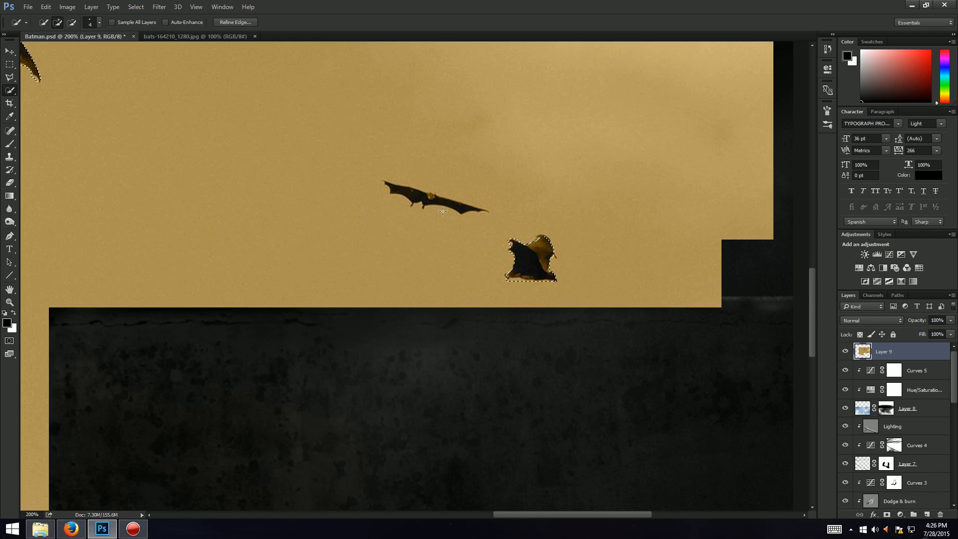
left_click_drag(405, 191, 471, 209)
mouse_move(381, 183)
left_mouse_down()
mouse_move(392, 185)
mouse_move(380, 182)
left_mouse_up()
left_click(493, 210)
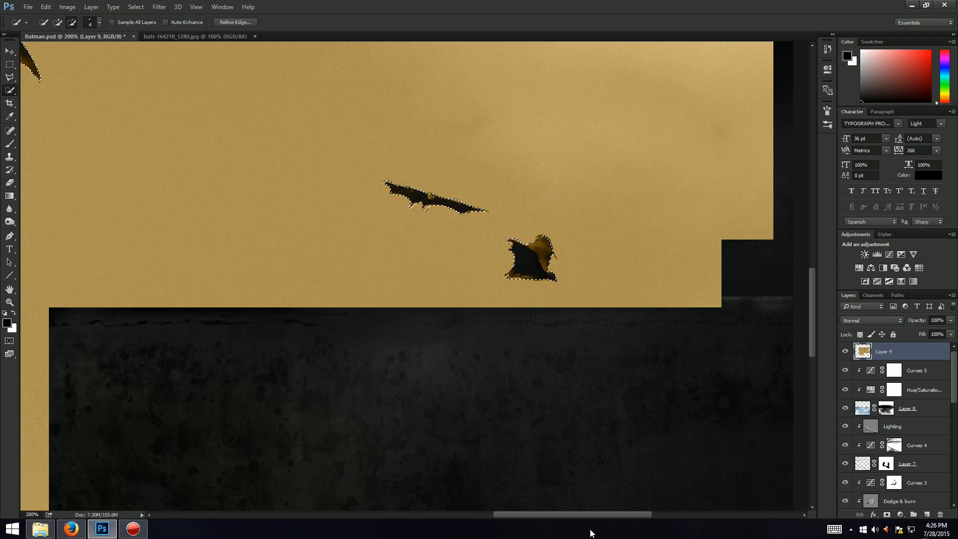
Step: Subtract the excess area from the small bat's wing tip in the Quick Selection
left_click_drag(576, 513, 475, 513)
scroll(488, 464, "up", 5)
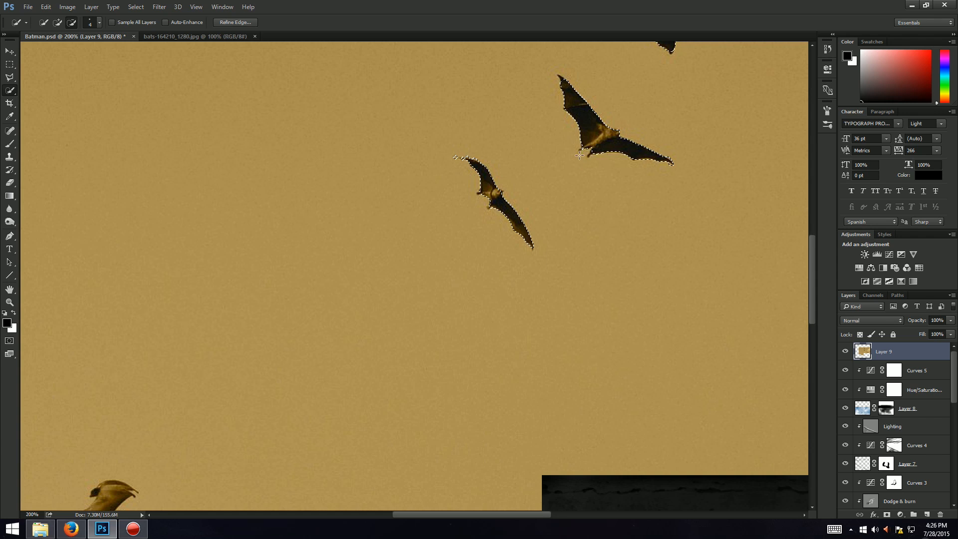
left_click_drag(812, 269, 810, 228)
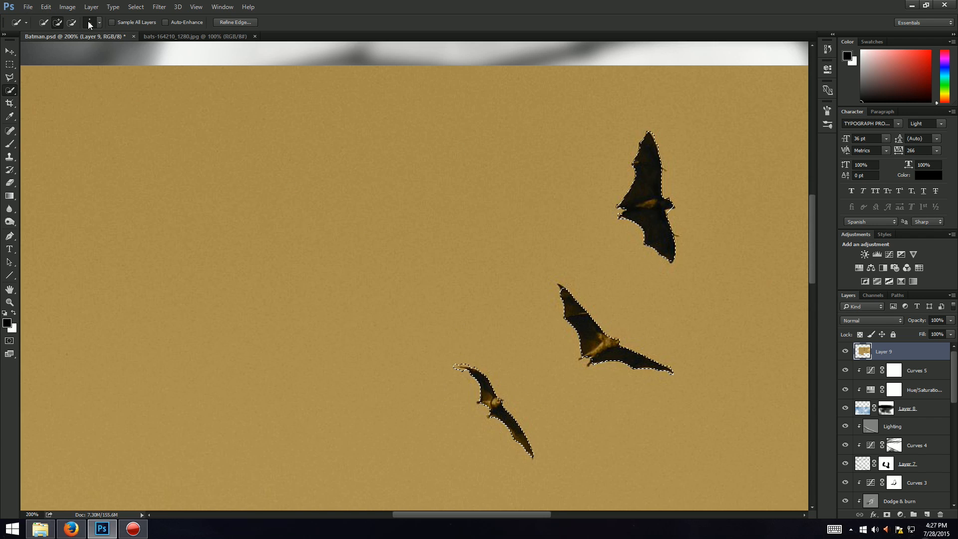
left_click(71, 22)
left_click_drag(455, 362, 480, 368)
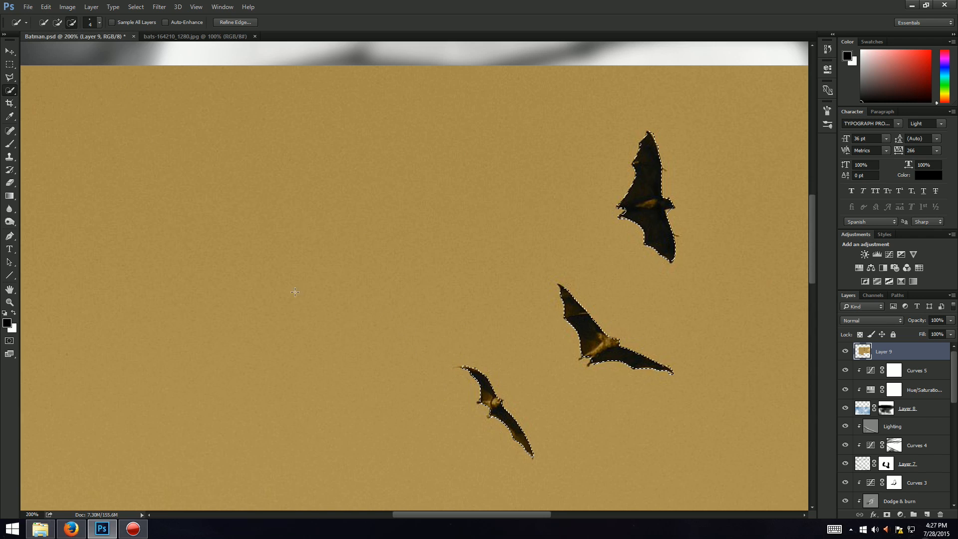
Step: Invert the selection, delete the background around the bats, and deselect
key("ctrl+0")
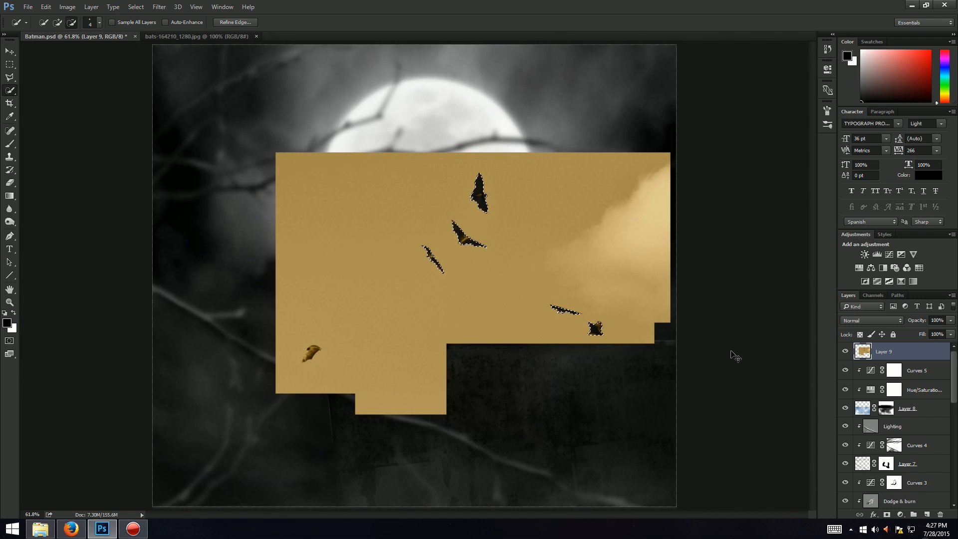
key("ctrl+shift+i")
key("Delete")
key("ctrl+d")
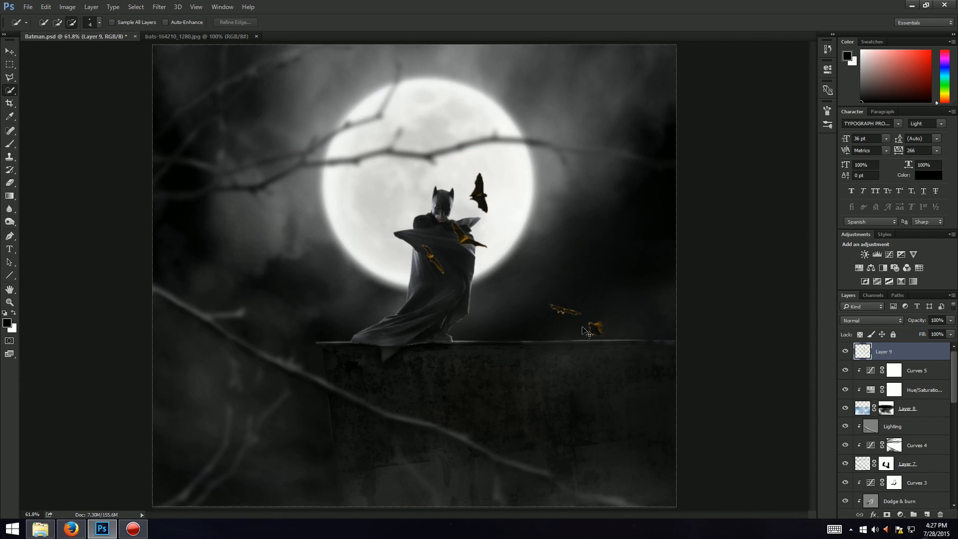
Step: Move the extracted bats beside the moon and scale them down with Free Transform
key("ctrl+t")
left_click_drag(419, 173, 70, 40)
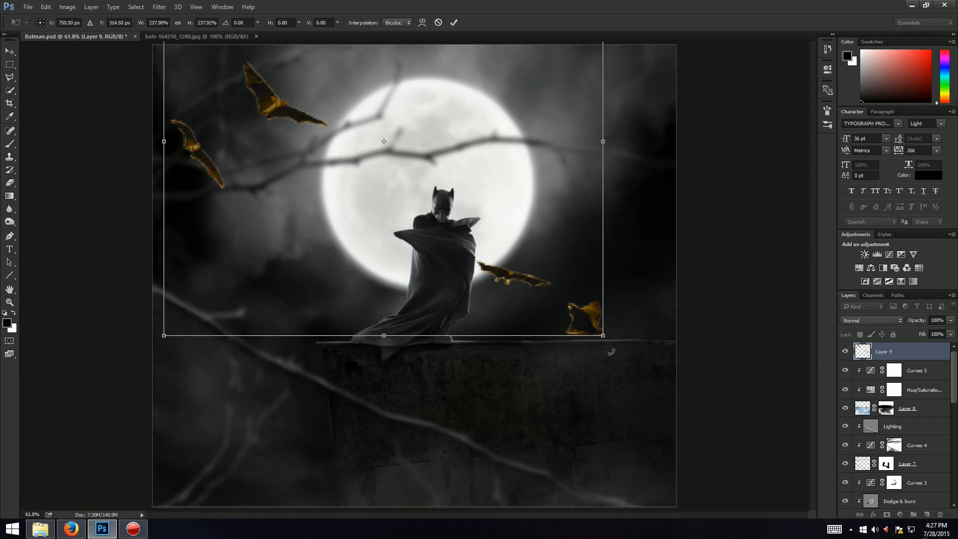
left_click_drag(603, 335, 496, 240)
left_click_drag(413, 181, 537, 361)
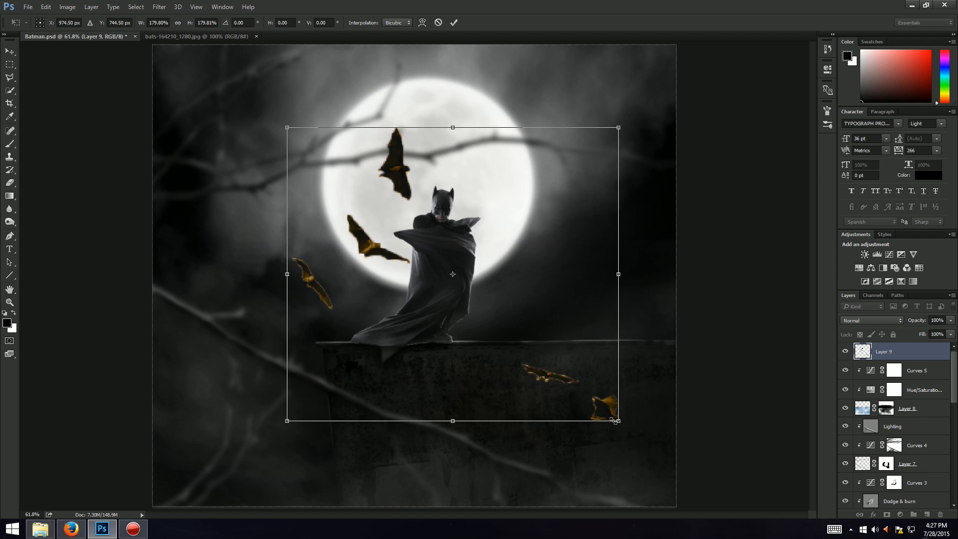
mouse_move(615, 421)
left_mouse_down()
mouse_move(414, 261)
mouse_move(424, 248)
mouse_move(389, 236)
mouse_move(362, 246)
left_mouse_up()
key("Return")
key("ctrl+t")
key("Return")
key("w")
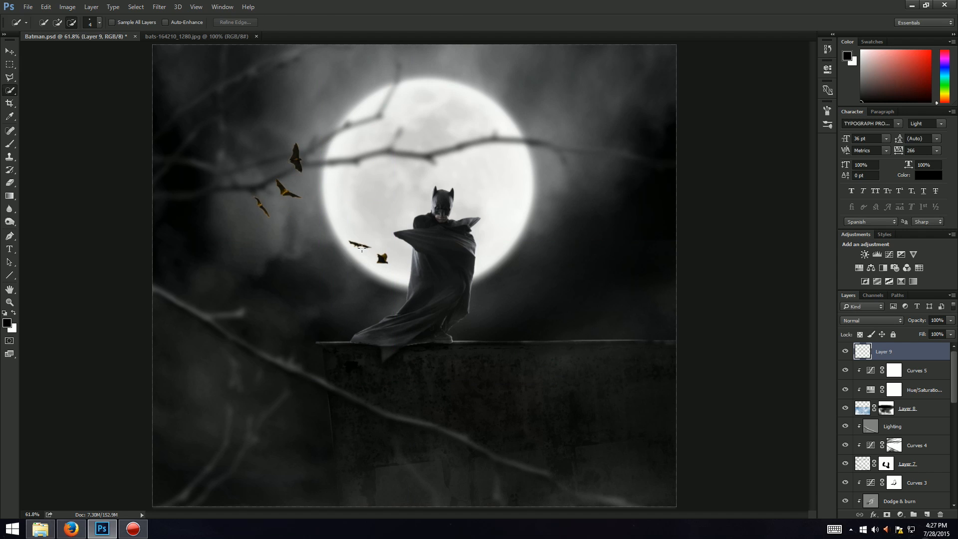
Step: Duplicate the bats layer as a hidden backup below it named BAT BACK UP
key("ctrl+j")
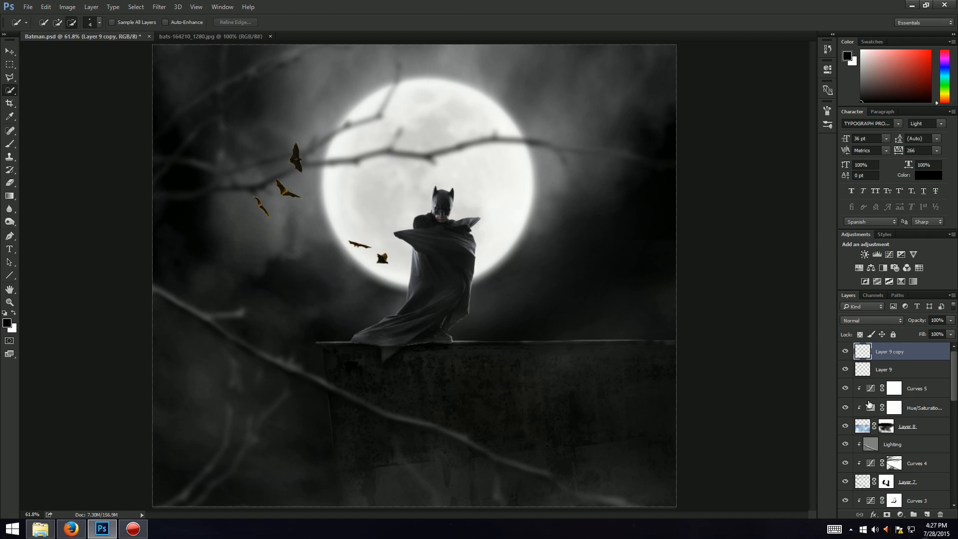
left_click(845, 351)
left_click_drag(911, 349, 893, 372)
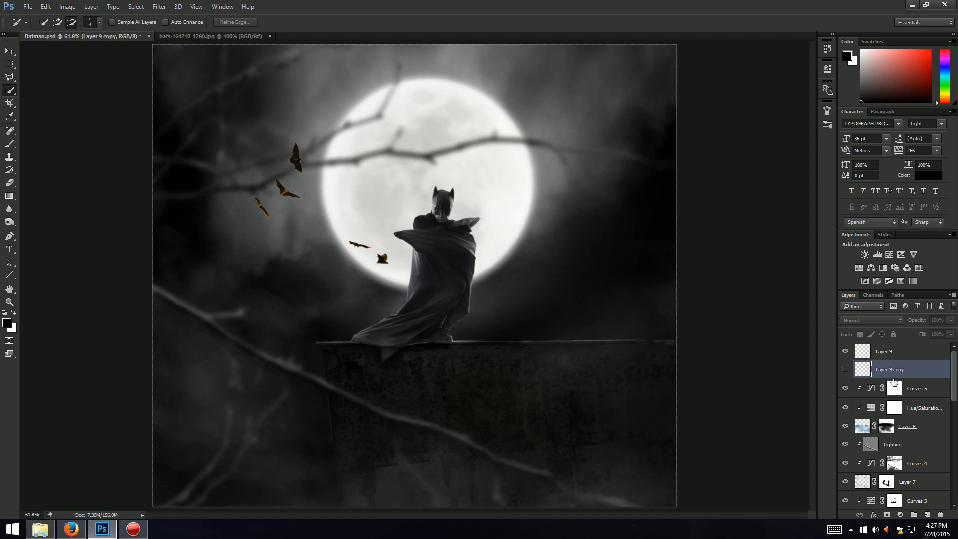
double_click(892, 370)
type("BAT BACK UP")
key("Return")
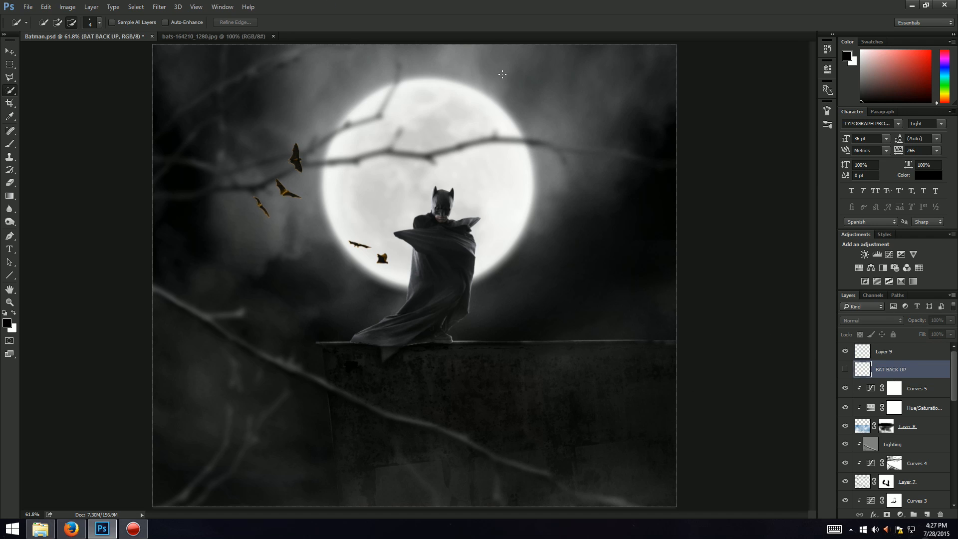
Step: Enlarge the bats on the active bats layer slightly with Free Transform
key("alt+Tab")
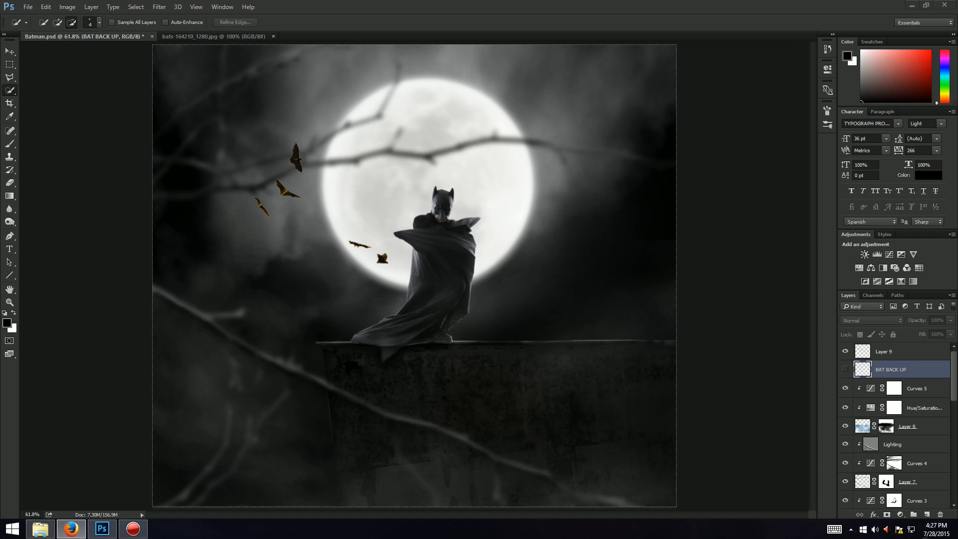
left_click(559, 5)
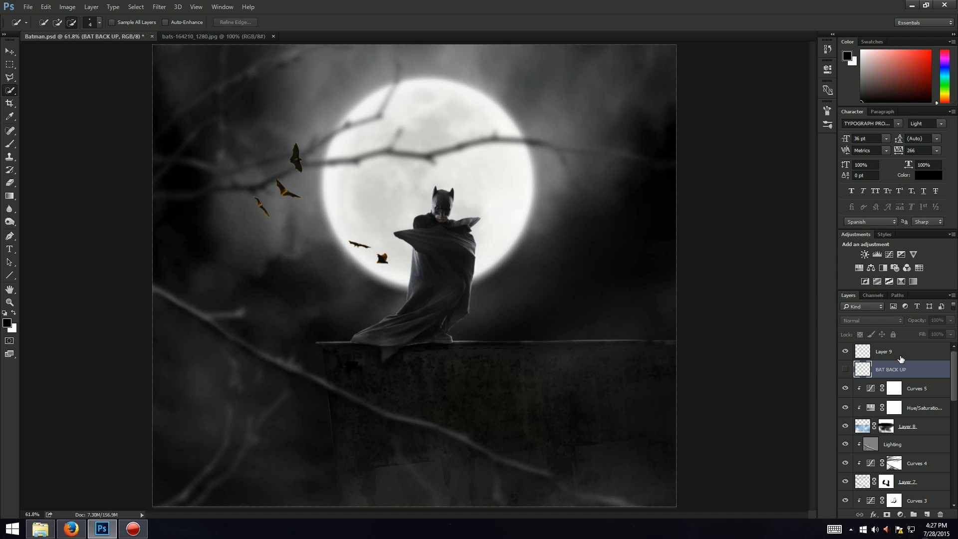
left_click(901, 356)
key("ctrl+t")
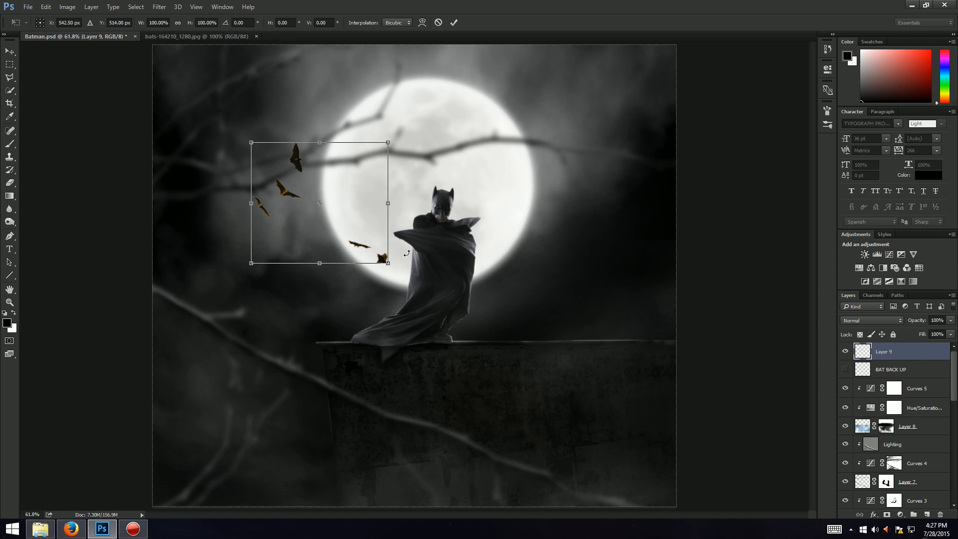
left_click_drag(388, 264, 416, 292)
key("Return")
key("w")
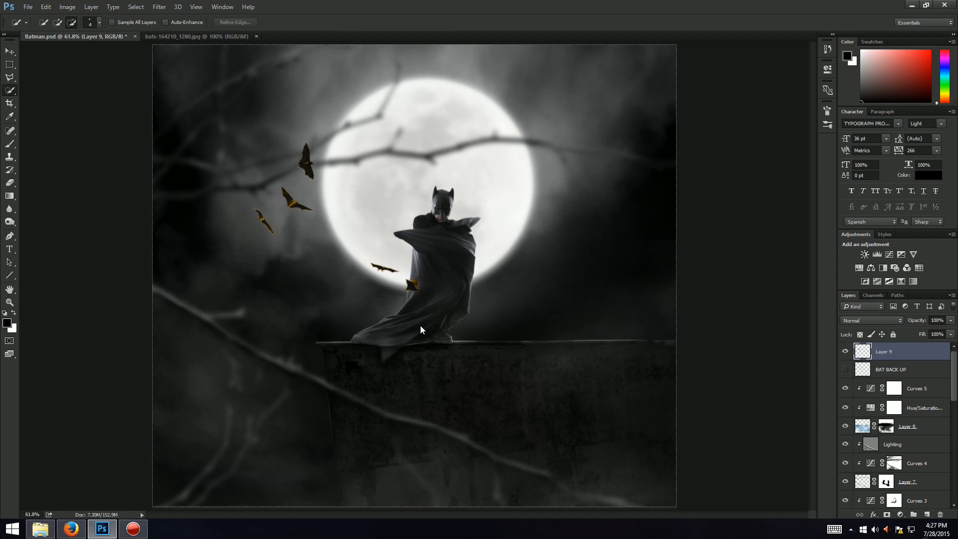
Step: Duplicate the bats layer, flip the copy and move it to the upper right of the moon
key("ctrl+j")
key("ctrl+t")
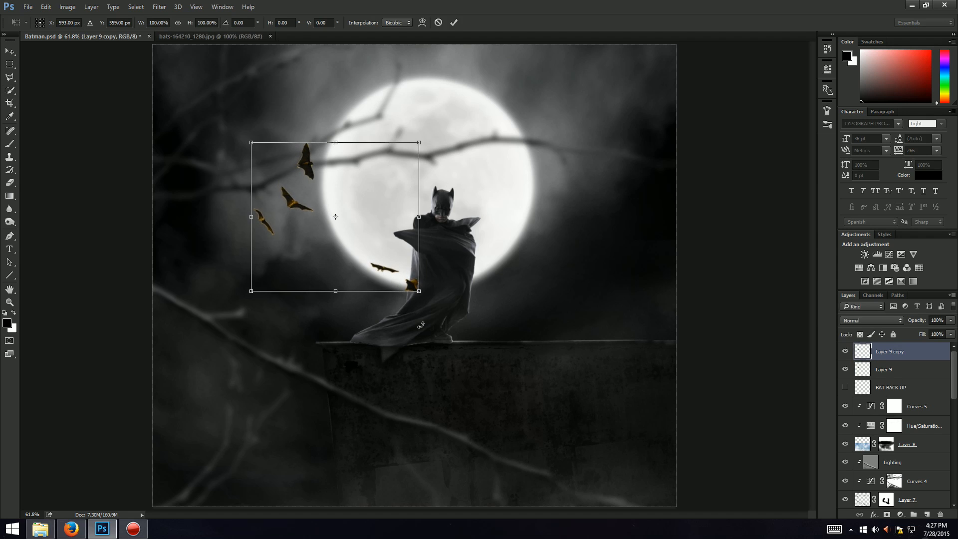
right_click(385, 249)
left_click(420, 402)
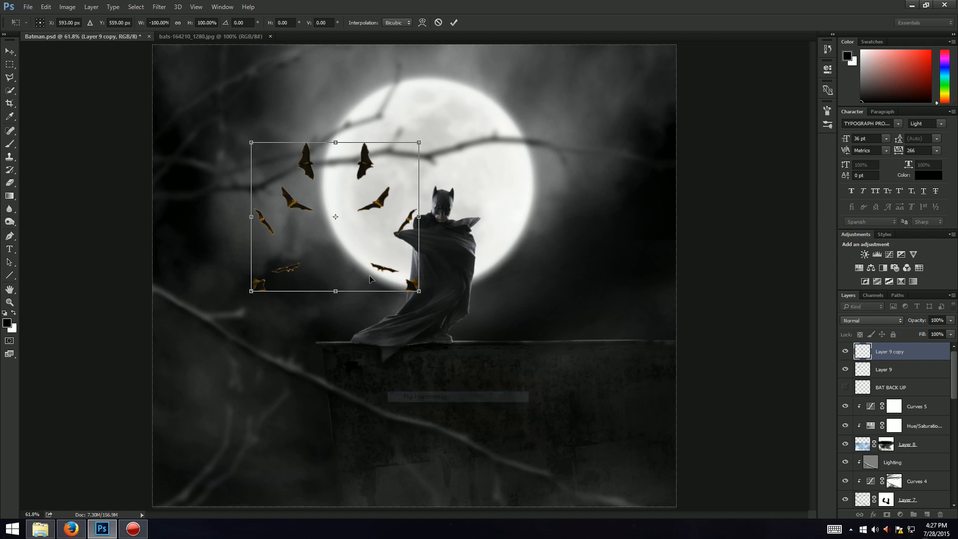
left_click_drag(372, 225, 575, 185)
right_click(552, 142)
left_click(574, 299)
right_click(555, 187)
left_click(581, 331)
key("Return")
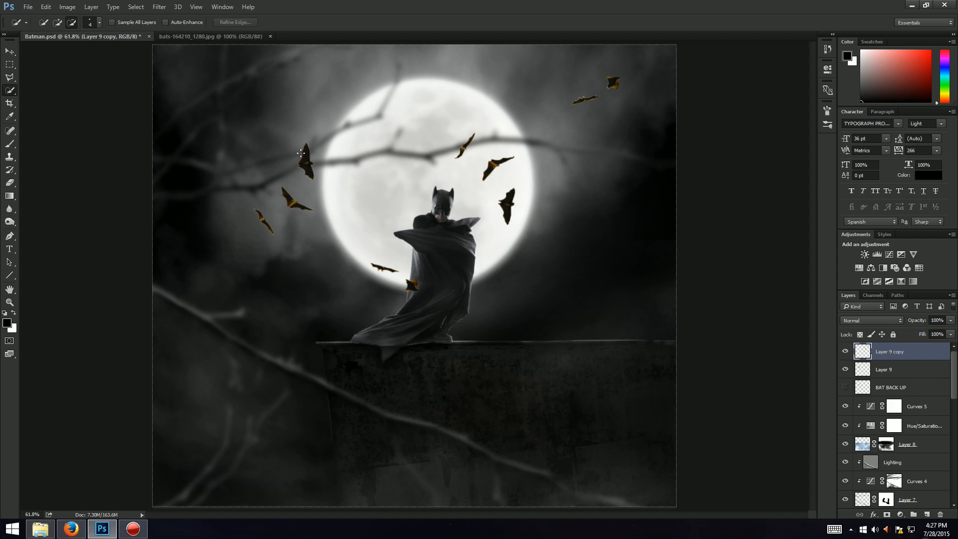
Step: Copy one bat from the bats layer onto a new layer using a rectangular marquee selection
key("m")
left_click_drag(335, 117, 286, 185)
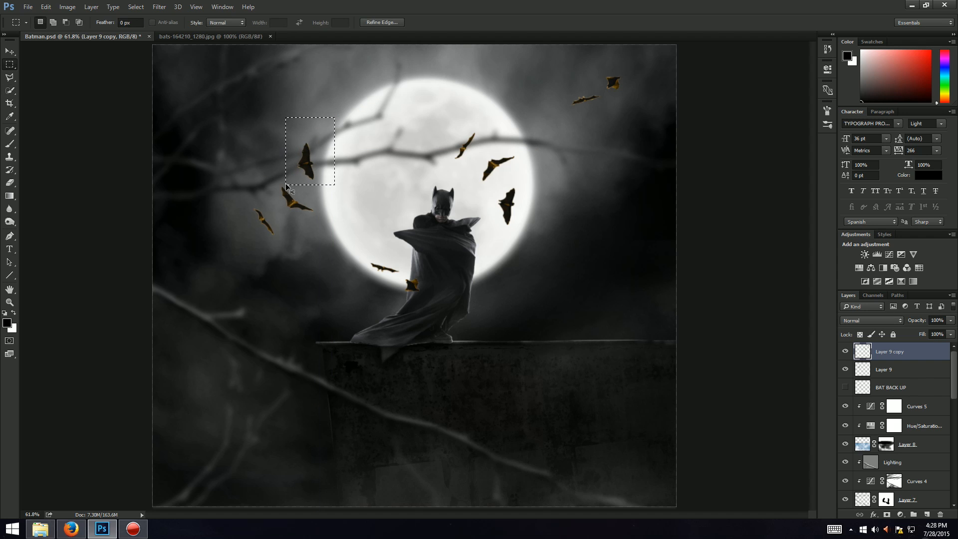
key("ctrl+c")
left_click(475, 201)
left_click_drag(943, 377, 937, 373)
key("ctrl+j")
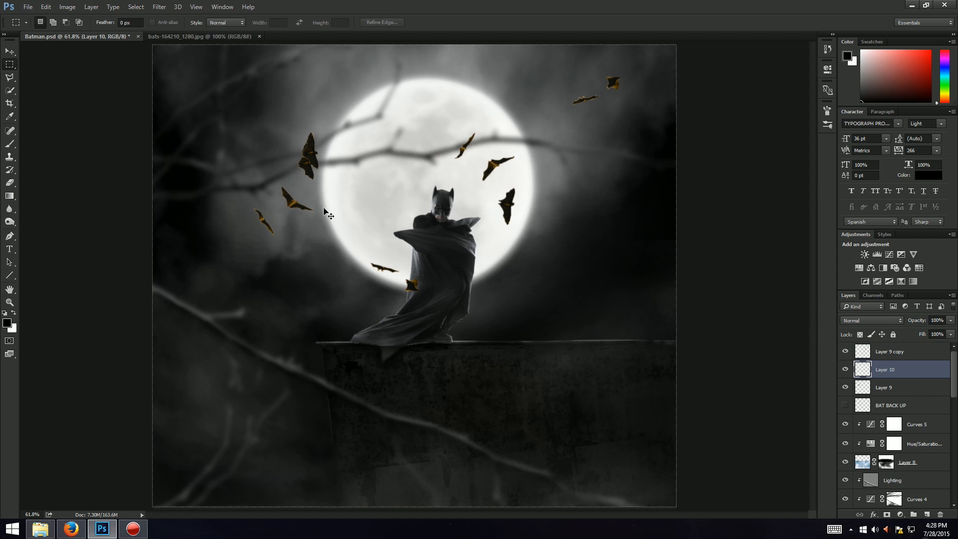
Step: Move the copied bat left of the moon, scale it to about 193% and rotate it 90°
key("ctrl+t")
left_click_drag(316, 165, 210, 274)
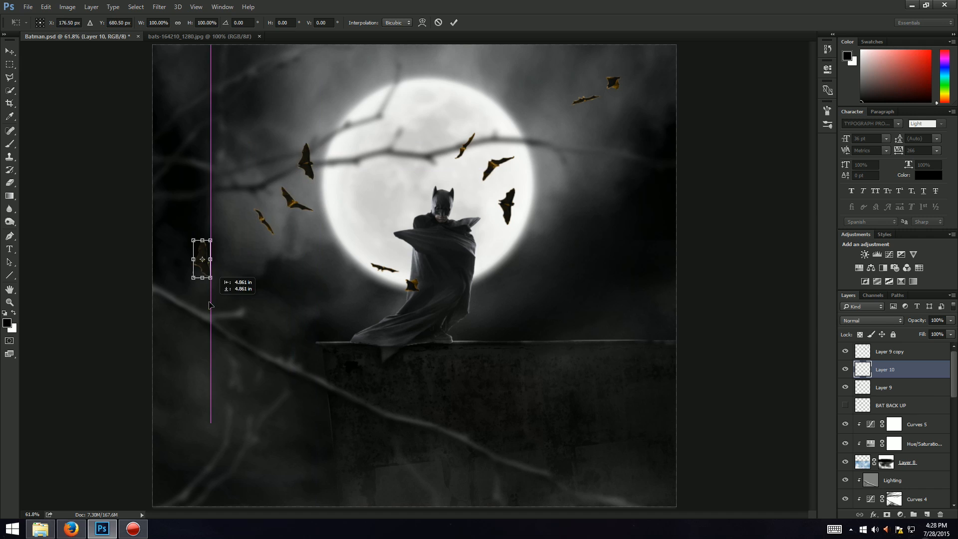
left_click_drag(212, 240, 267, 144)
left_click_drag(295, 280, 369, 86)
left_click_drag(255, 232, 223, 244)
right_click(233, 250)
left_click(272, 410)
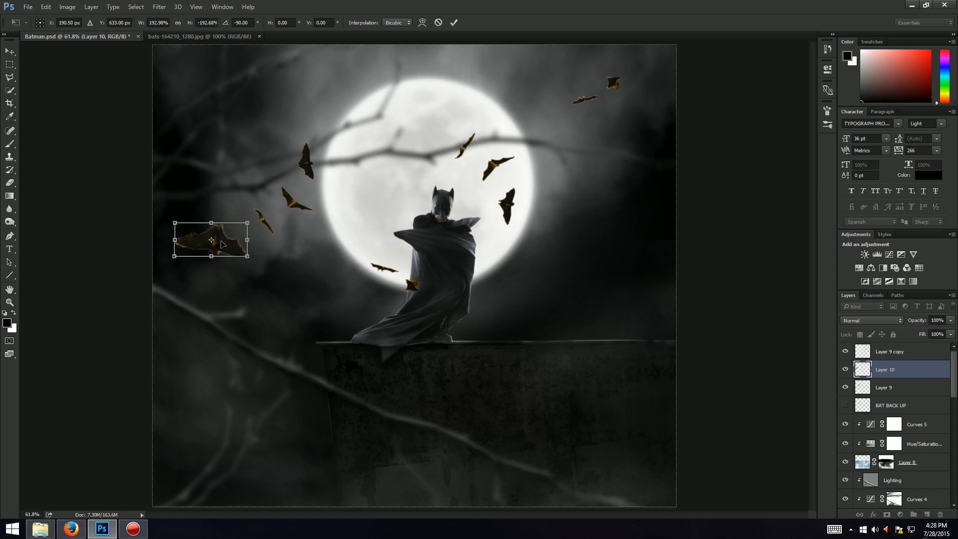
key("Return")
Step: Merge the bat copy layers down into a single bats layer
key("alt+Tab")
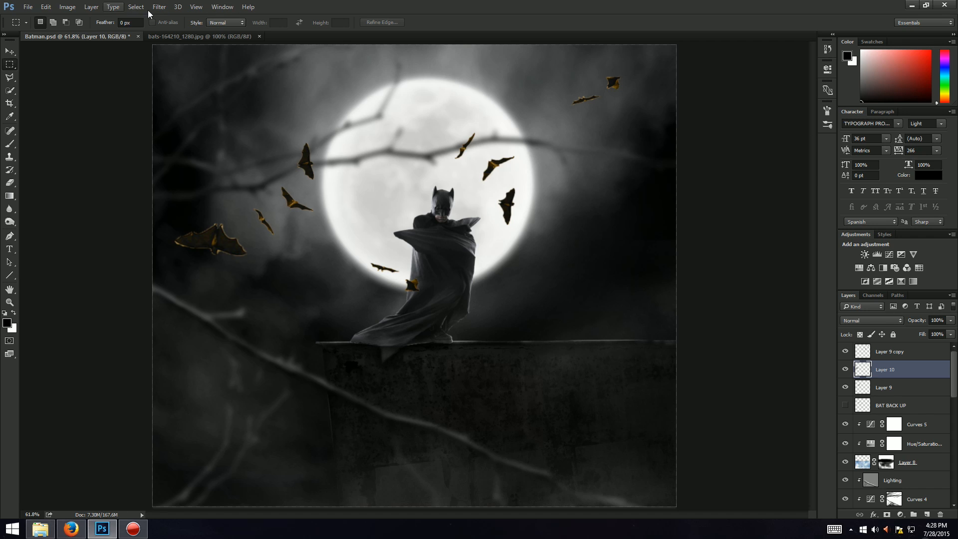
left_click(924, 354)
key("ctrl+e")
key("ctrl+e")
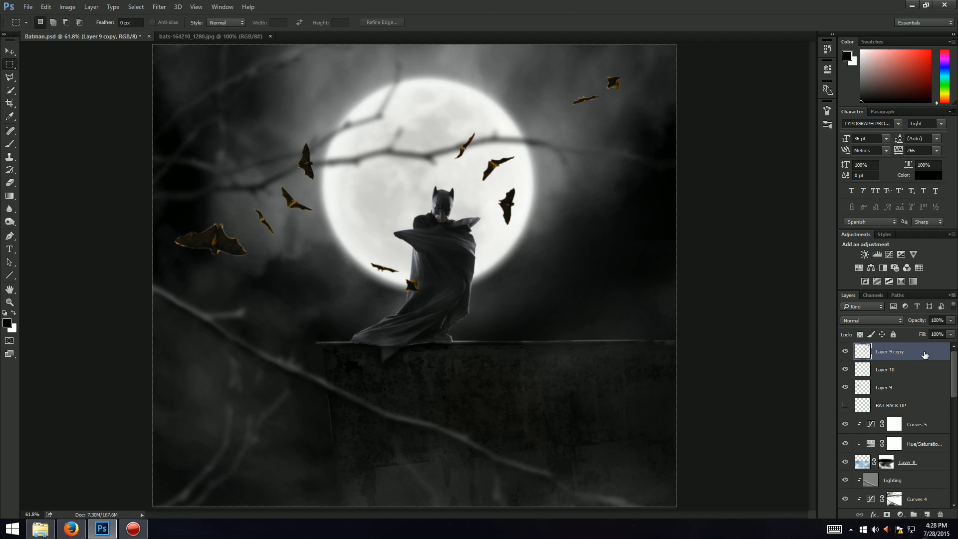
Step: Apply a Gaussian Blur with a 4-pixel radius to the bats layer
left_click(159, 7)
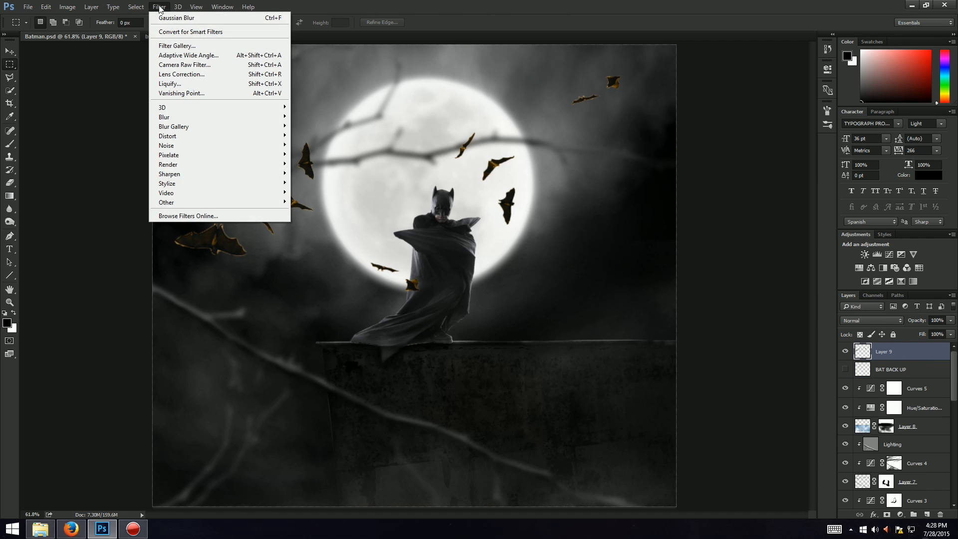
mouse_move(168, 123)
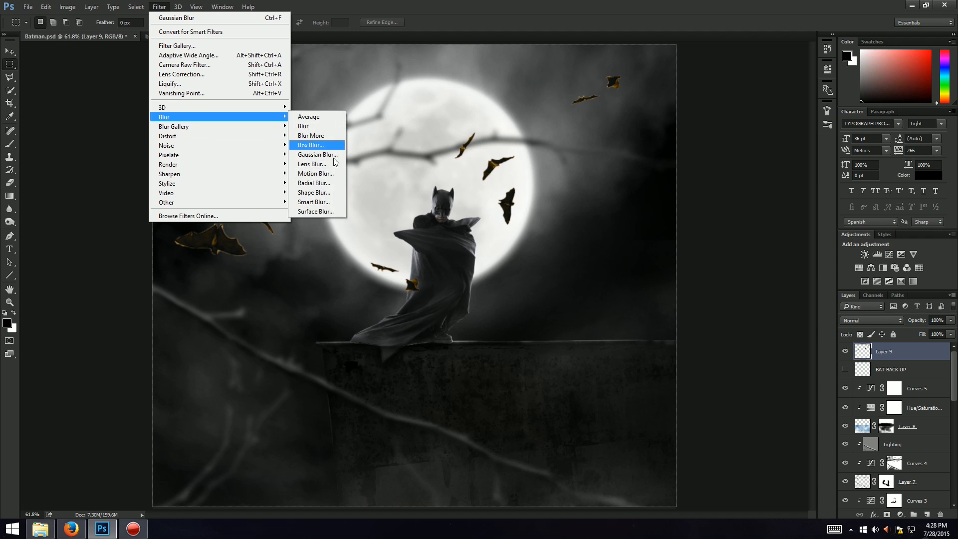
left_click(312, 155)
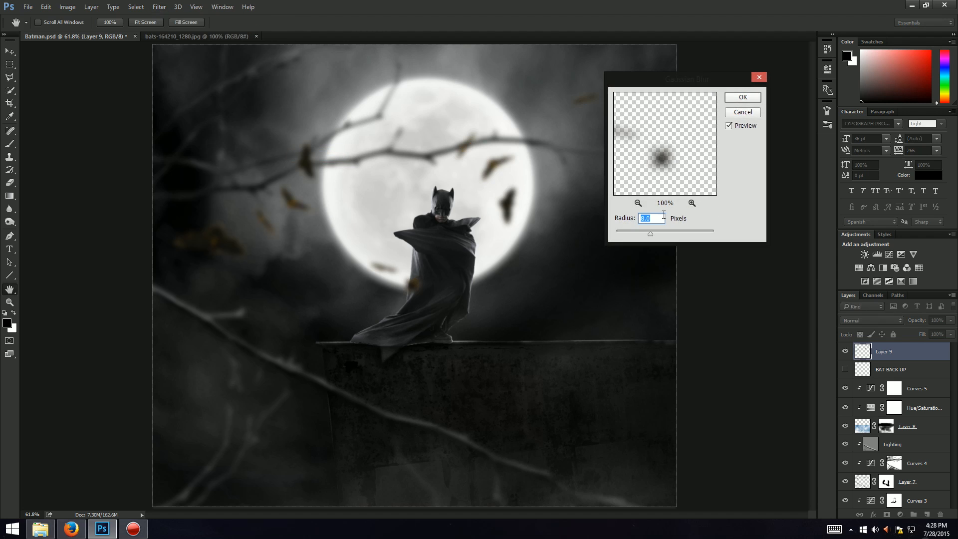
type("4")
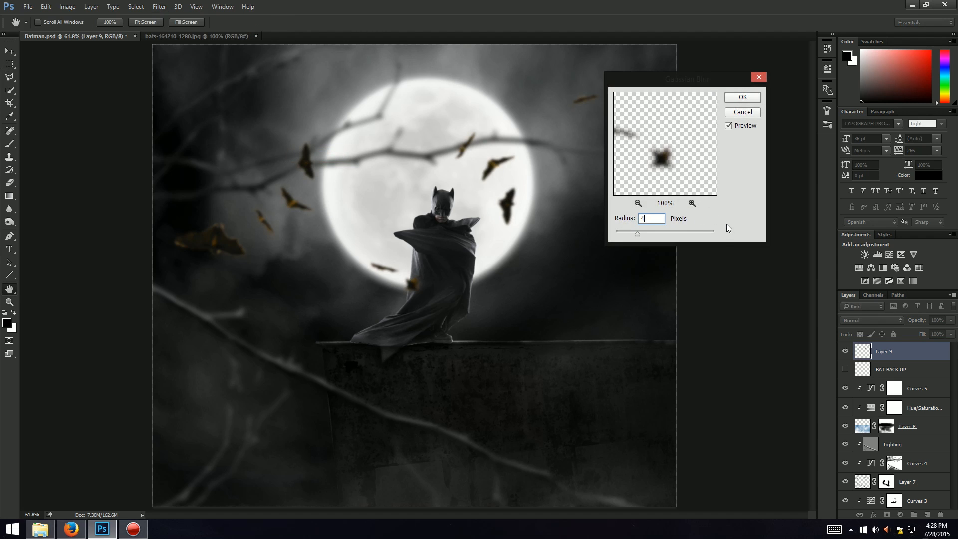
left_click(742, 98)
key("alt+Tab")
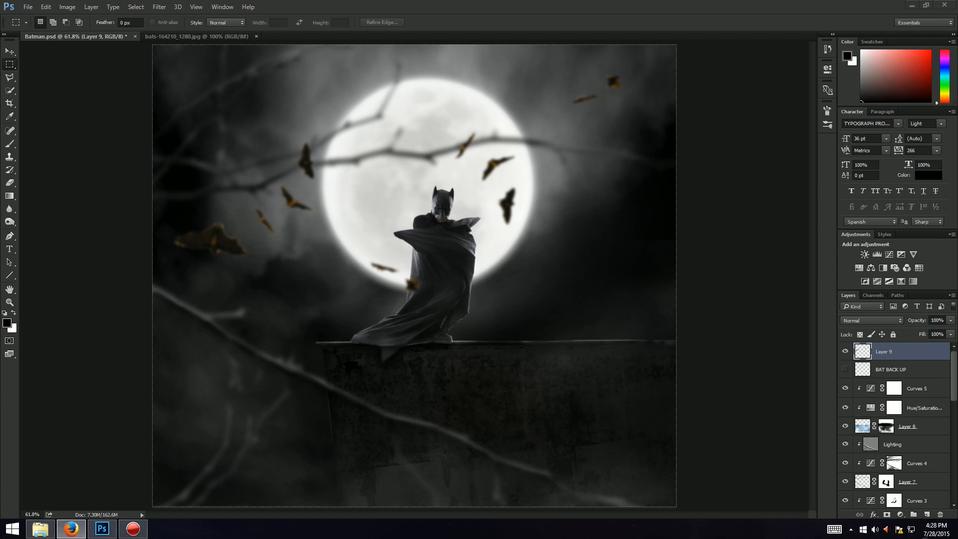
Step: Add a Hue/Saturation adjustment layer above the bats with saturation -95 and lightness -14
left_click(900, 514)
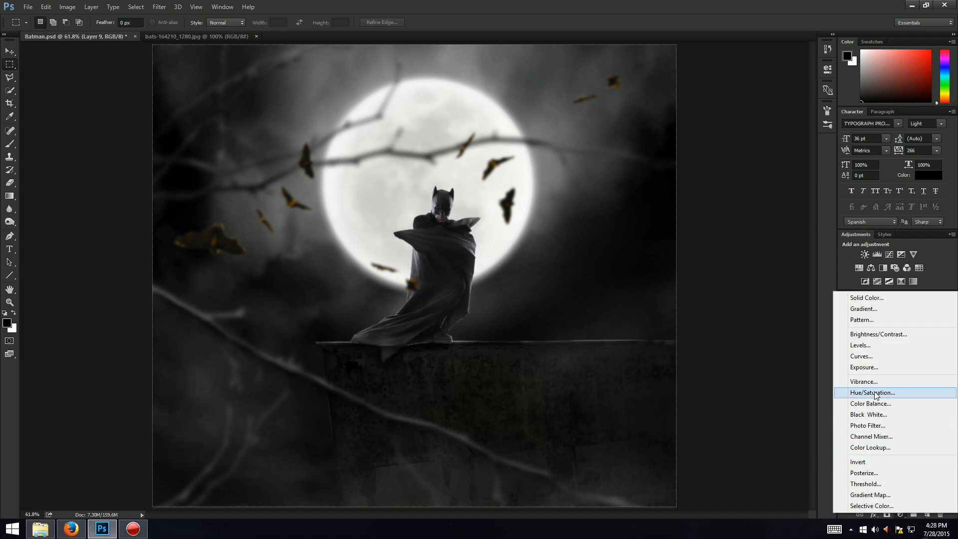
left_click(875, 393)
left_click(795, 141)
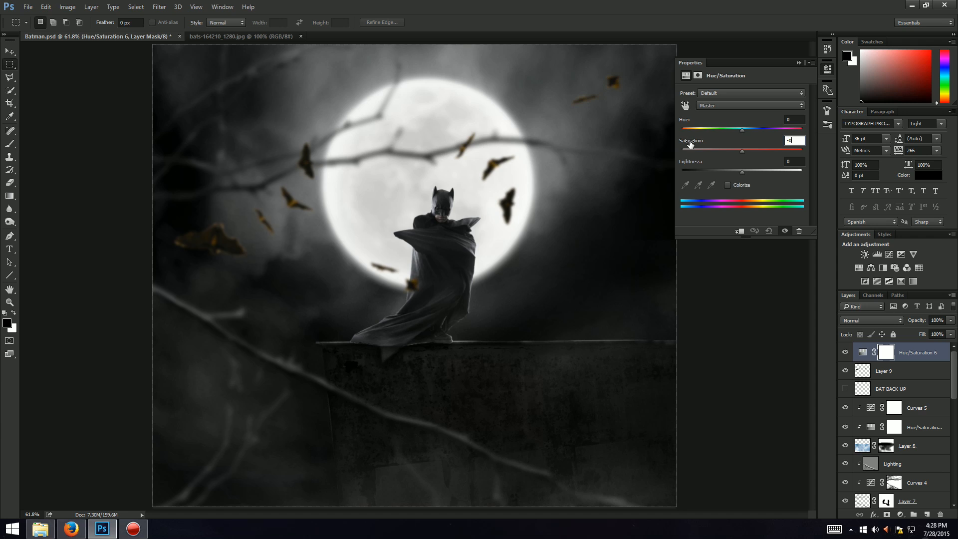
type("-91")
key("Return")
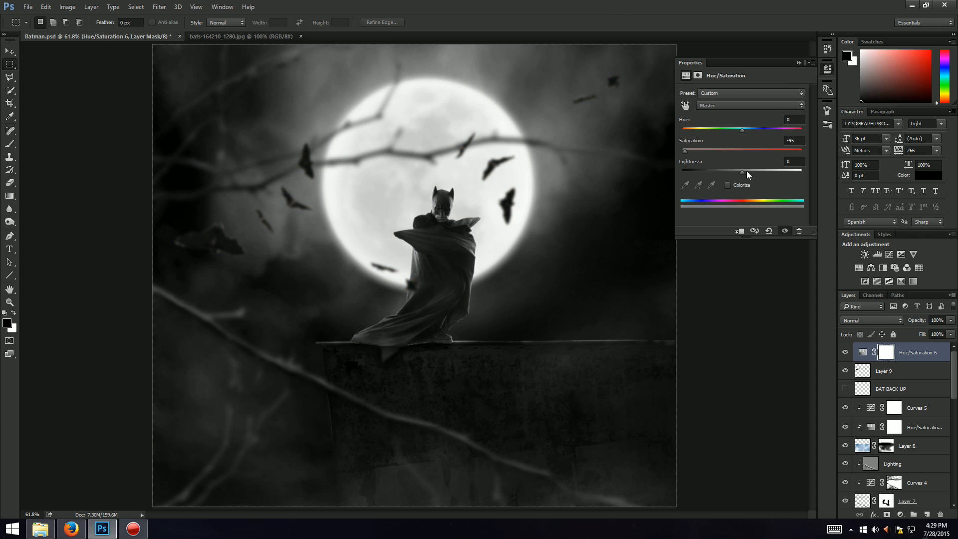
mouse_move(747, 170)
left_mouse_down()
mouse_move(758, 168)
mouse_move(733, 169)
left_mouse_up()
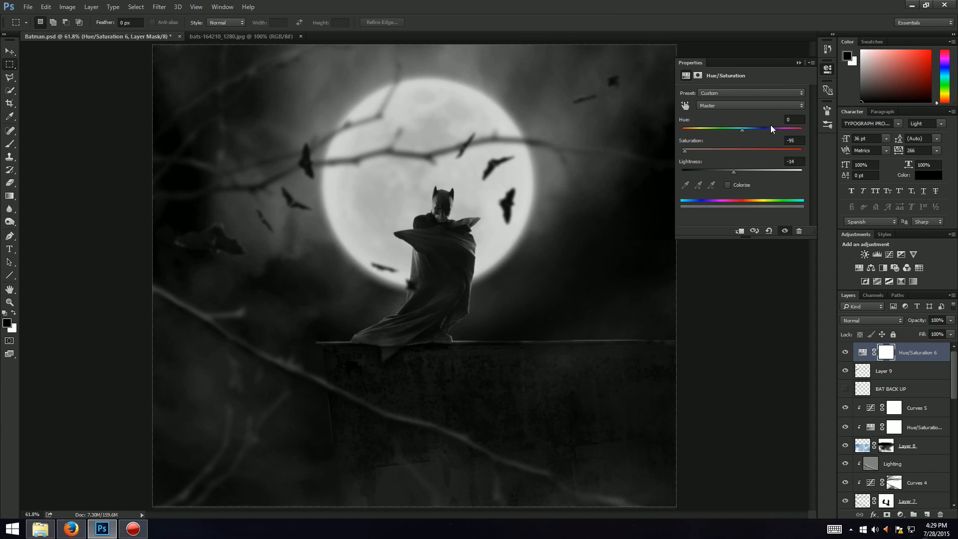
Step: Clip the new Hue/Saturation adjustment layer to the bats layer below it
left_click(798, 62)
right_click(913, 349)
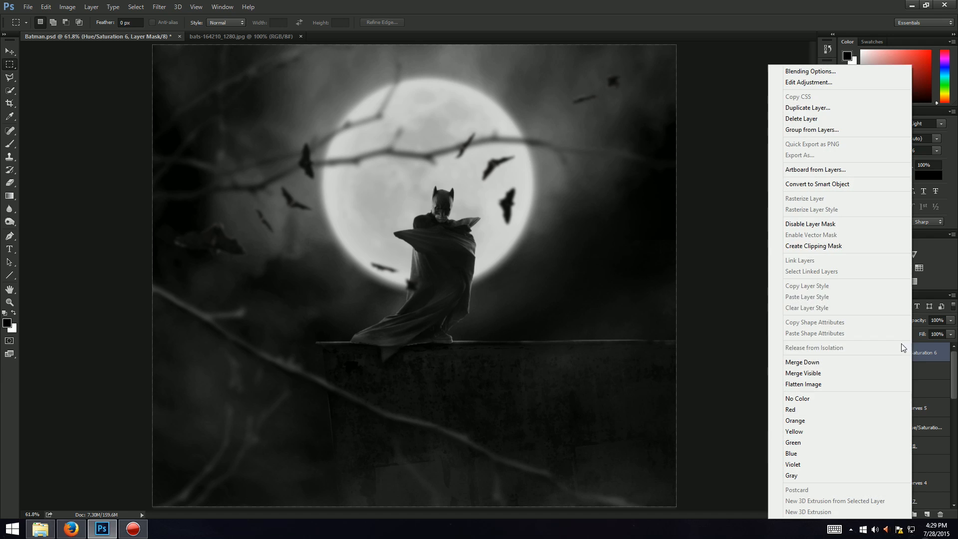
left_click(848, 245)
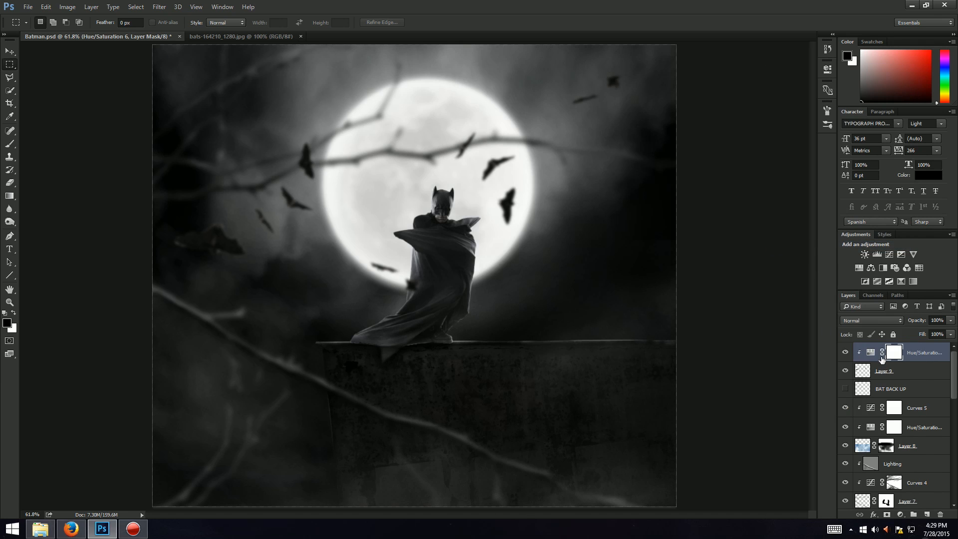
Step: Reopen the clipped Hue/Saturation adjustment and set its lightness to -6
double_click(870, 352)
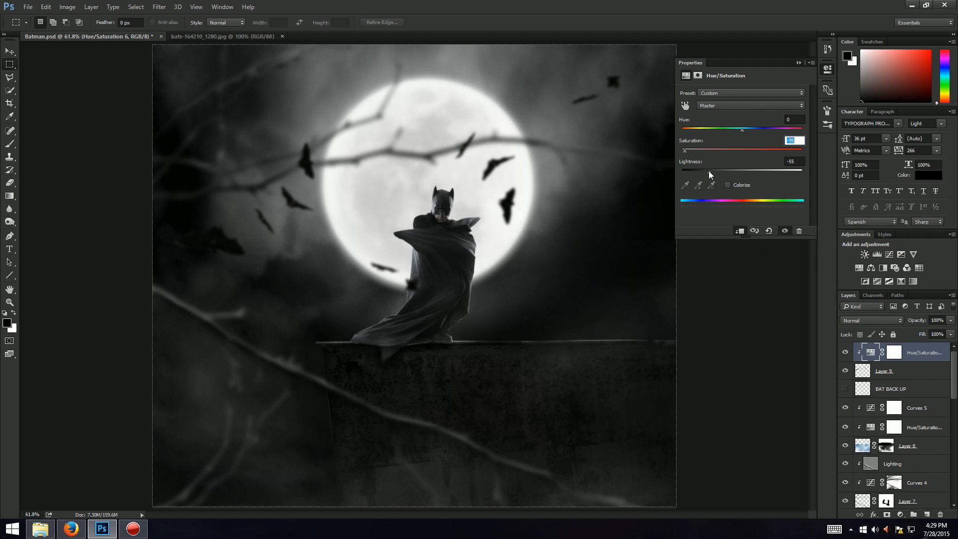
left_click_drag(731, 171, 736, 173)
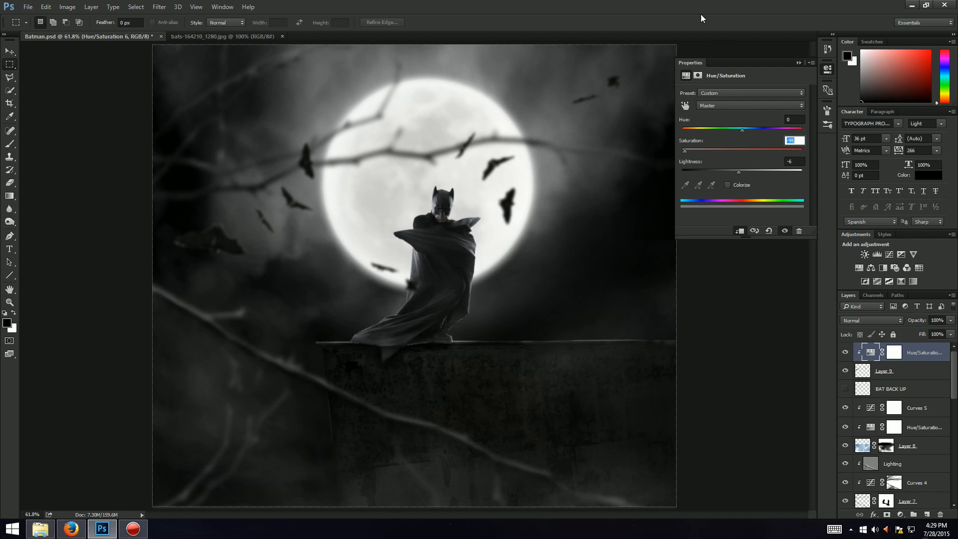
left_click(799, 63)
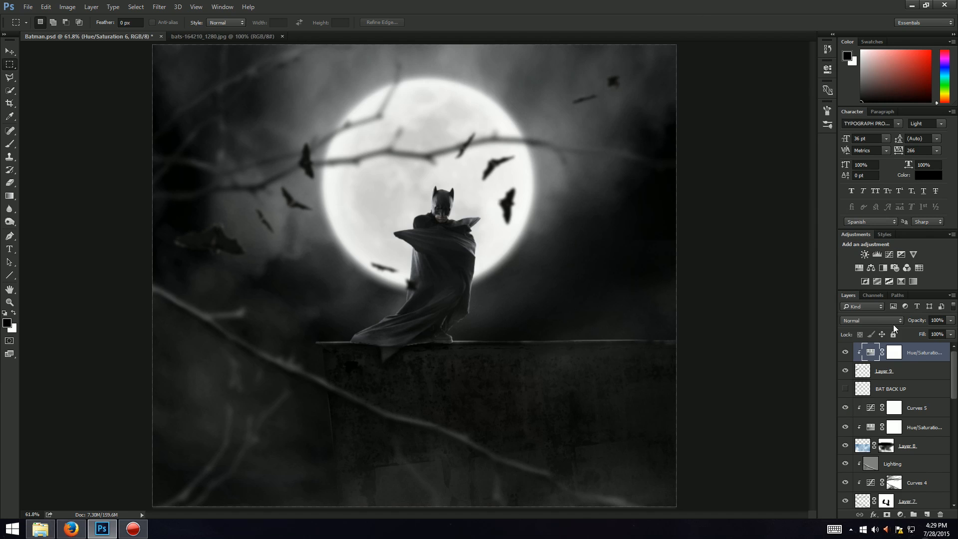
Step: Apply a small Gaussian Blur to the bats layer (Layer 9)
left_click(901, 371)
left_click(160, 7)
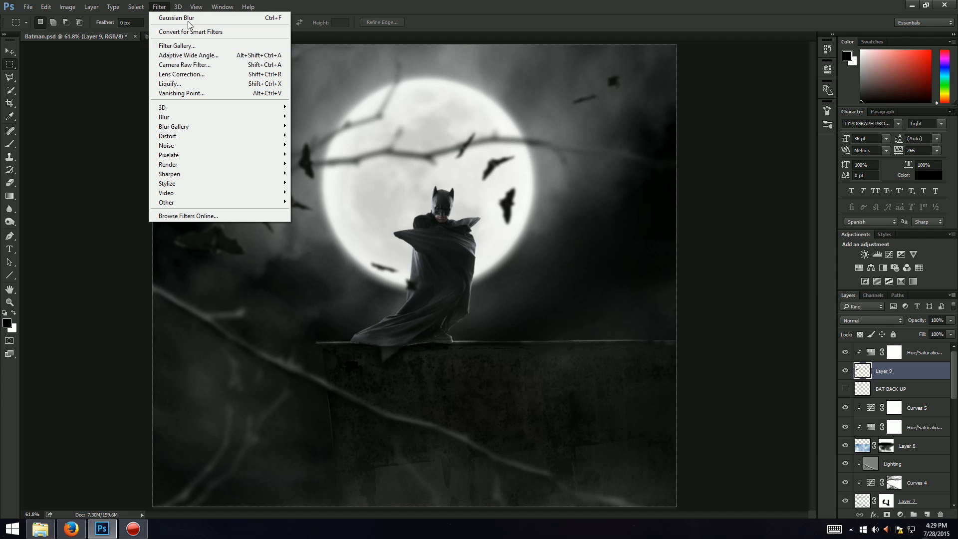
mouse_move(177, 119)
left_click(322, 157)
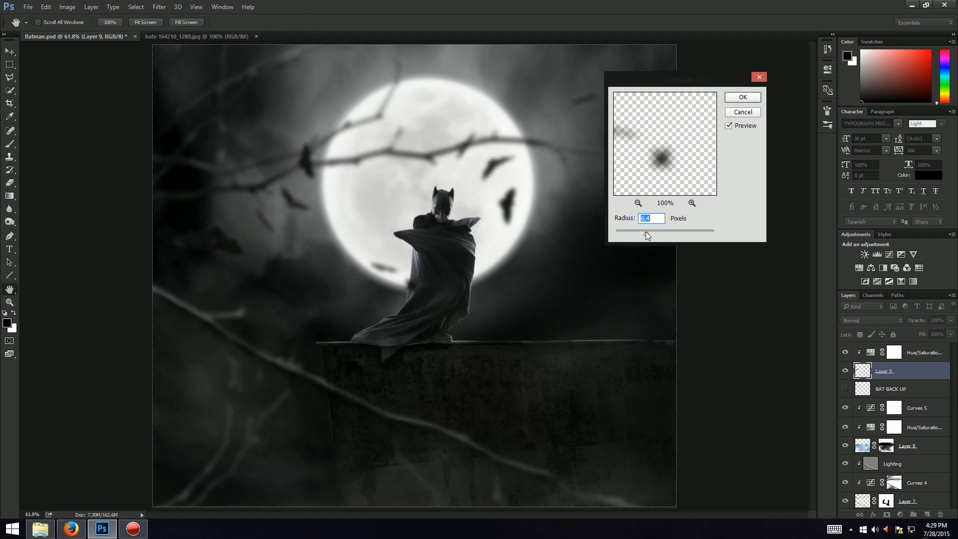
left_click_drag(646, 232, 637, 233)
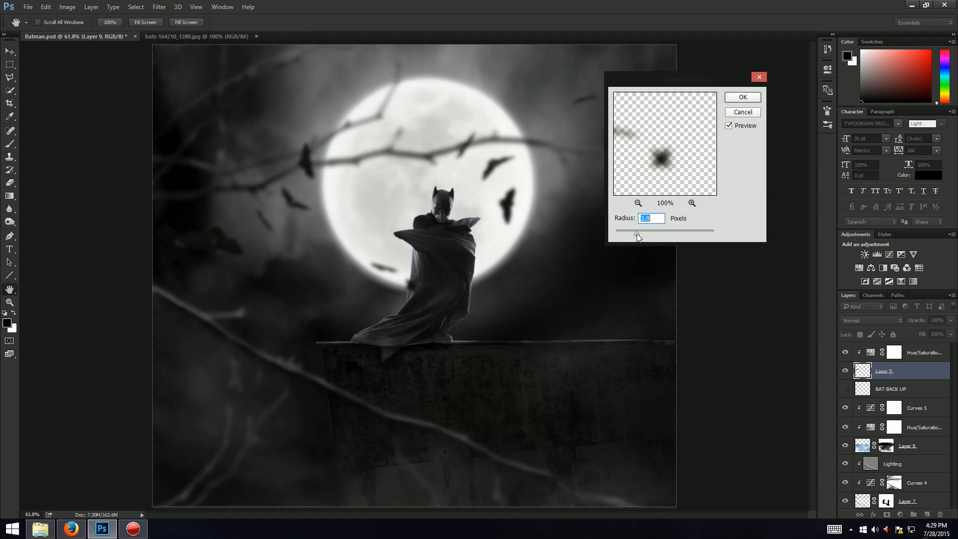
left_click(738, 97)
key("m")
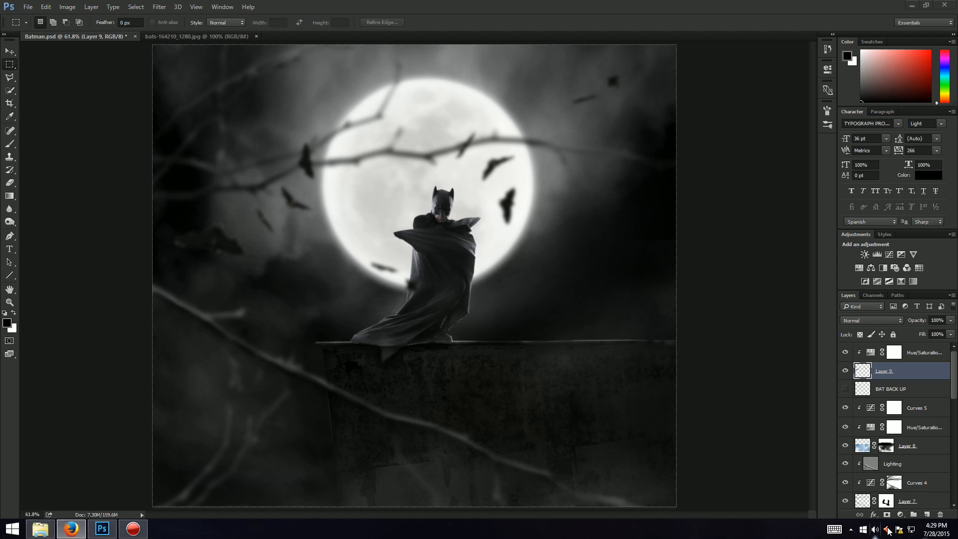
Step: Add a Curves adjustment layer above the bats layer, clipped to it
left_click(901, 515)
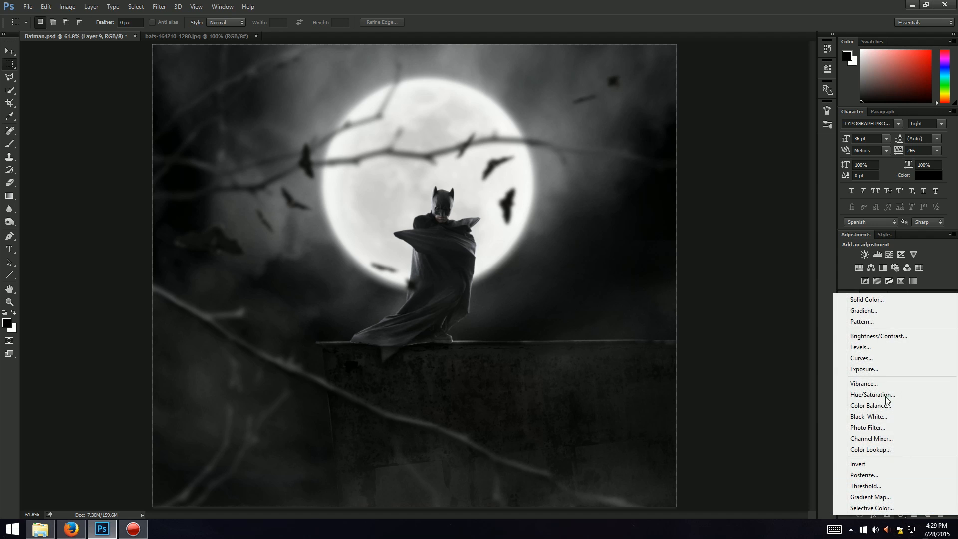
left_click(862, 358)
right_click(934, 372)
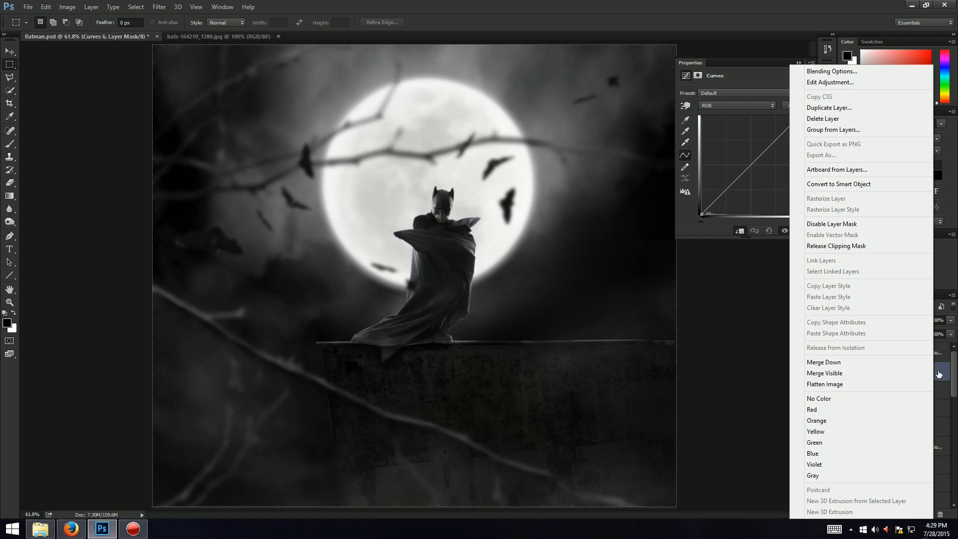
left_click(940, 374)
key("alt+Tab")
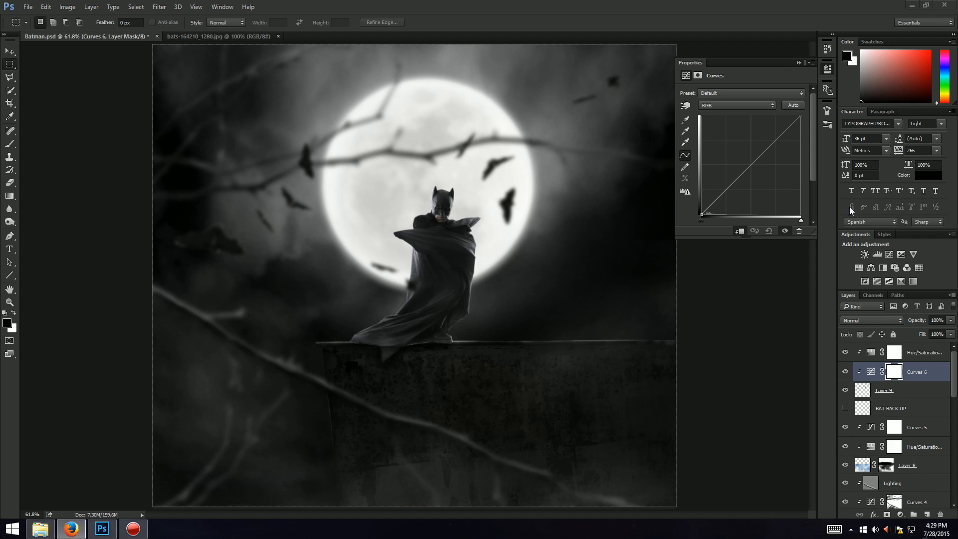
left_click(702, 212)
left_click_drag(701, 212, 697, 185)
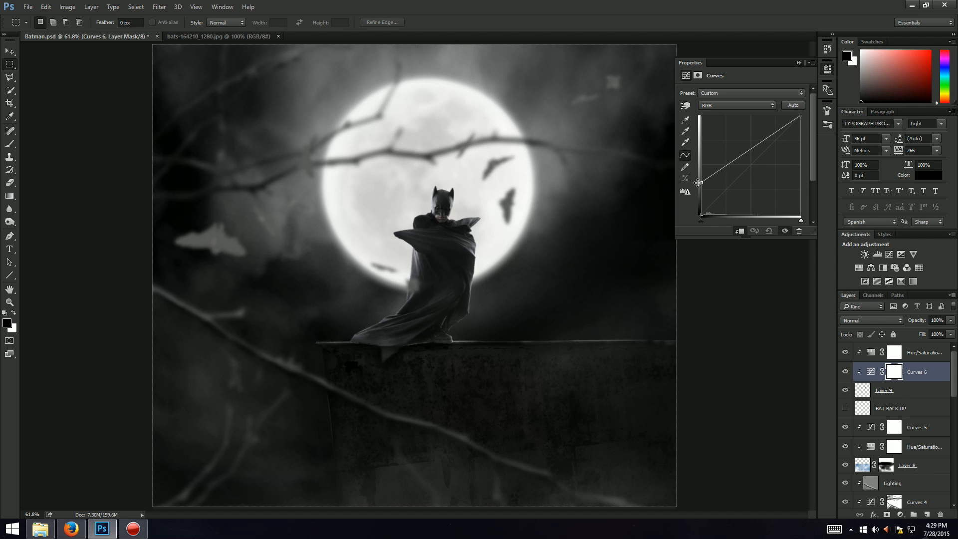
left_click_drag(745, 153, 764, 183)
left_click(755, 177)
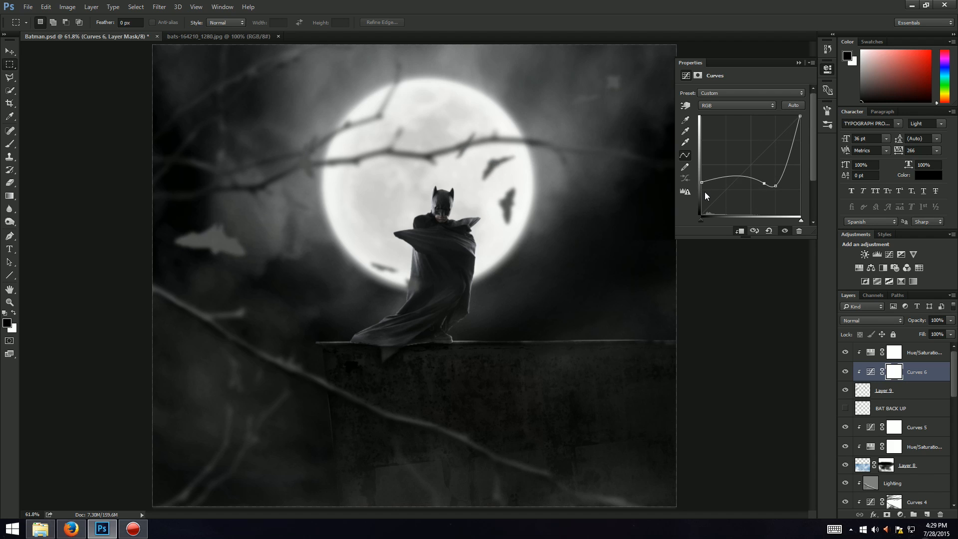
left_click(769, 230)
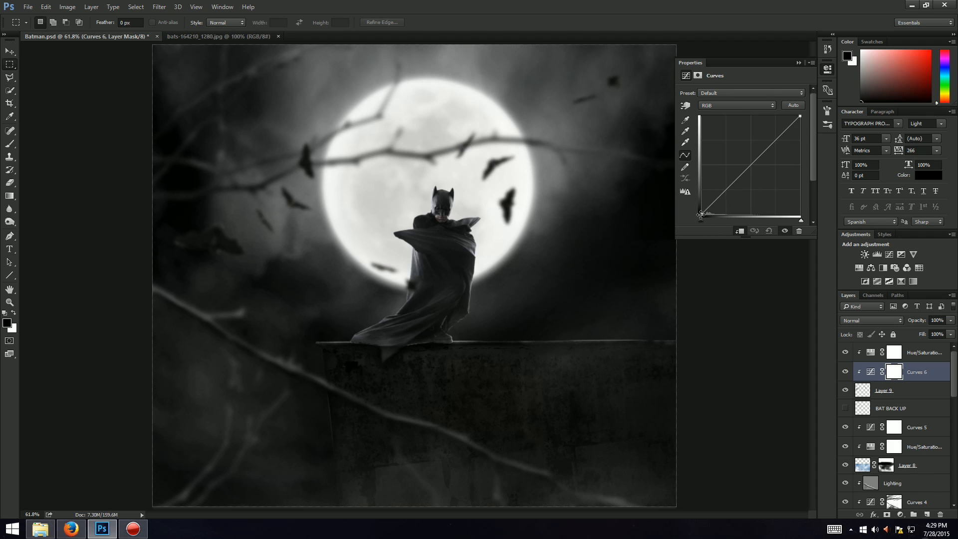
Step: Darken the bats with the Curves adjustment by pulling the midtones and the white point down
mouse_move(702, 214)
left_mouse_down()
mouse_move(754, 207)
mouse_move(701, 215)
left_mouse_up()
left_click_drag(751, 166, 751, 199)
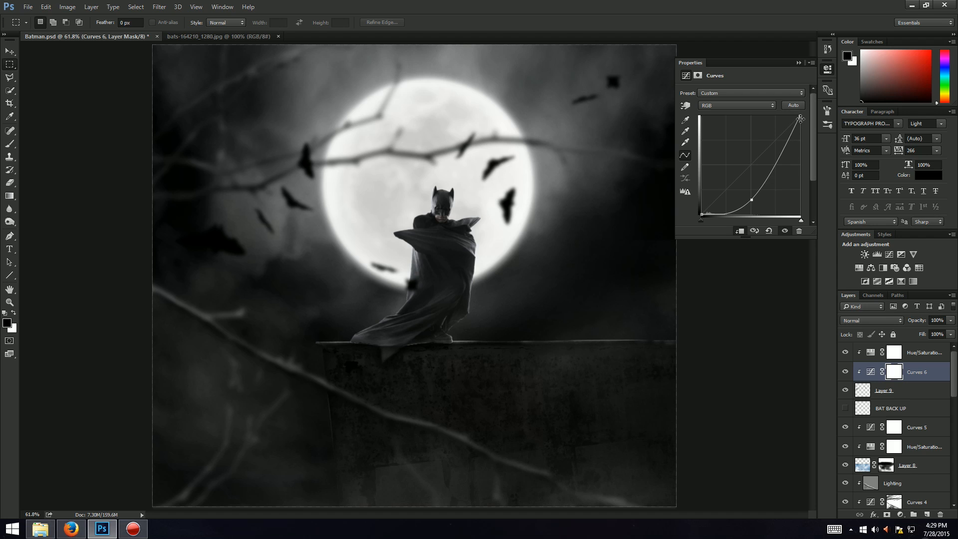
left_click_drag(800, 118, 798, 201)
left_click(799, 63)
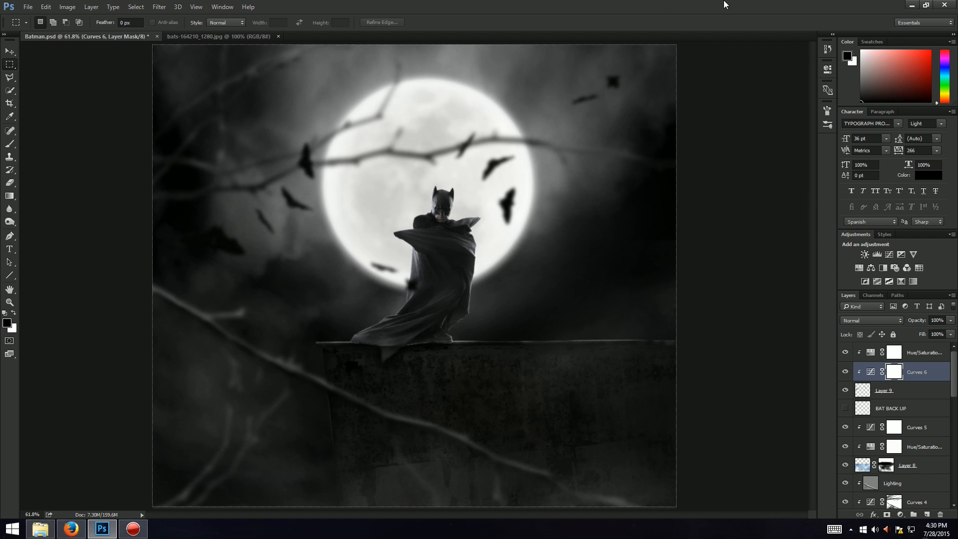
key("alt+Tab")
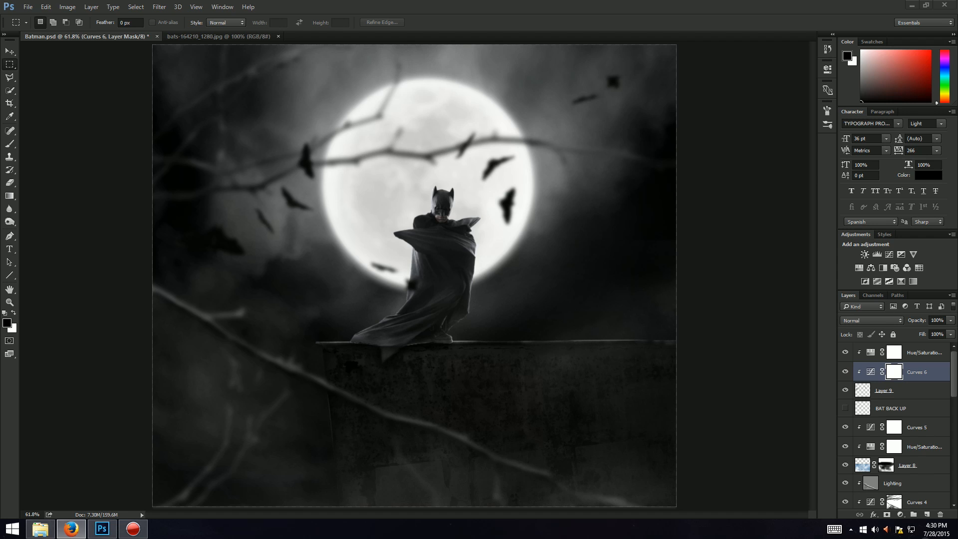
Step: Open the batman7-1.jpg dust texture and the GFX PACK 1.1.psd particle pack
left_click(484, 4)
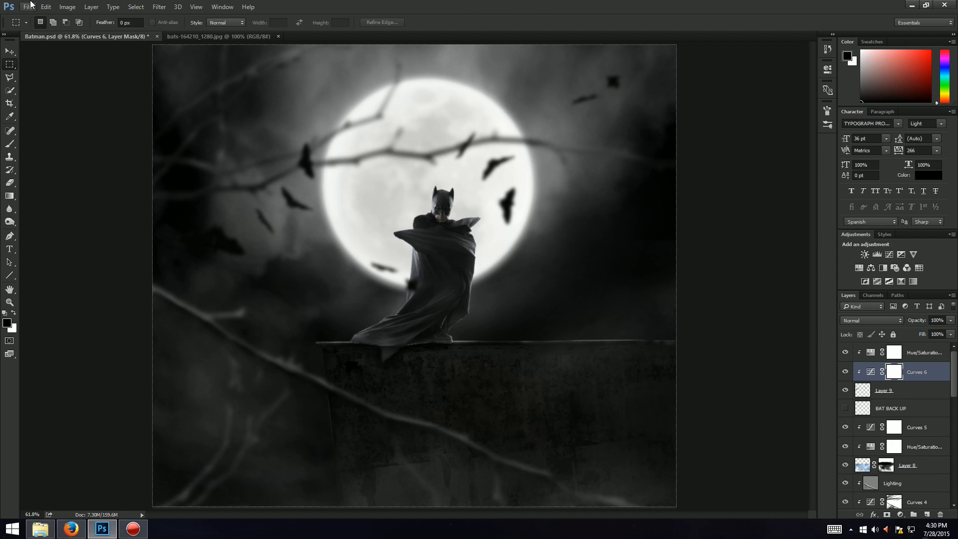
left_click(30, 4)
left_click(42, 26)
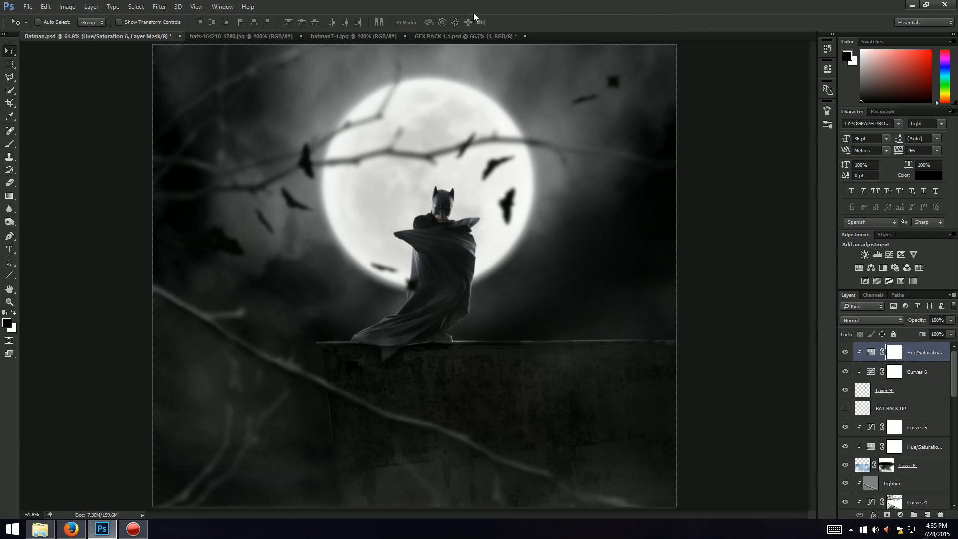
left_click(261, 37)
left_click(380, 35)
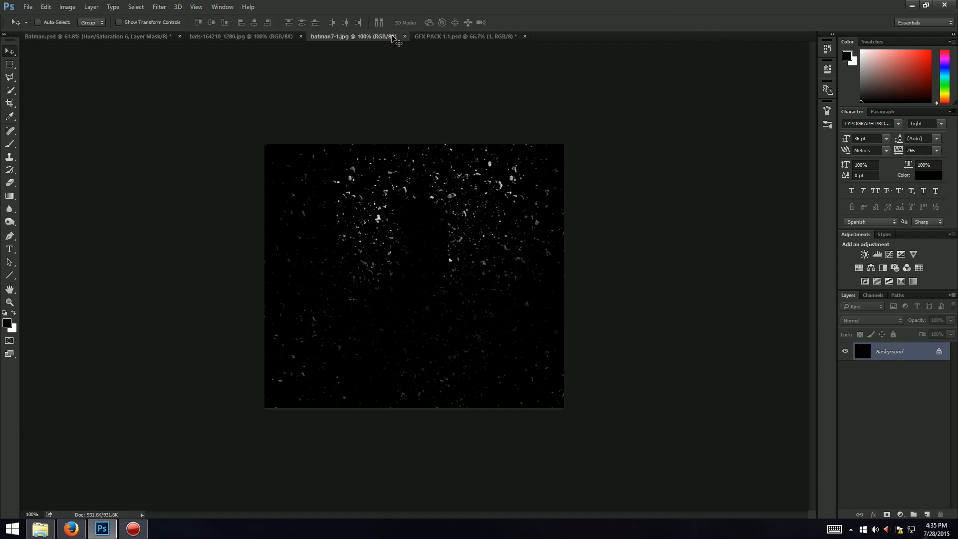
Step: Browse the particle layers in the GFX PACK document by toggling their visibility
left_click(438, 34)
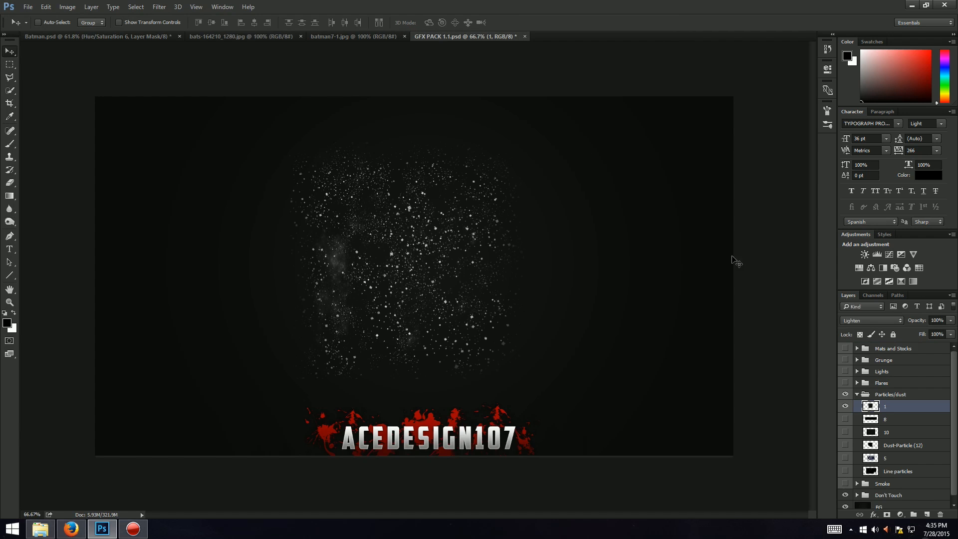
mouse_move(509, 306)
left_mouse_down()
mouse_move(570, 294)
mouse_move(523, 312)
left_mouse_up()
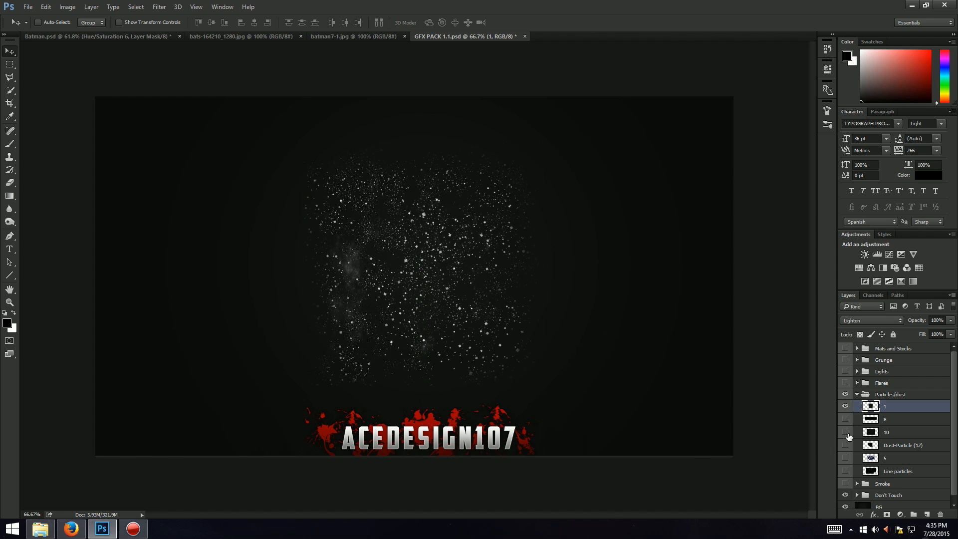
left_click(845, 405)
left_click(845, 445)
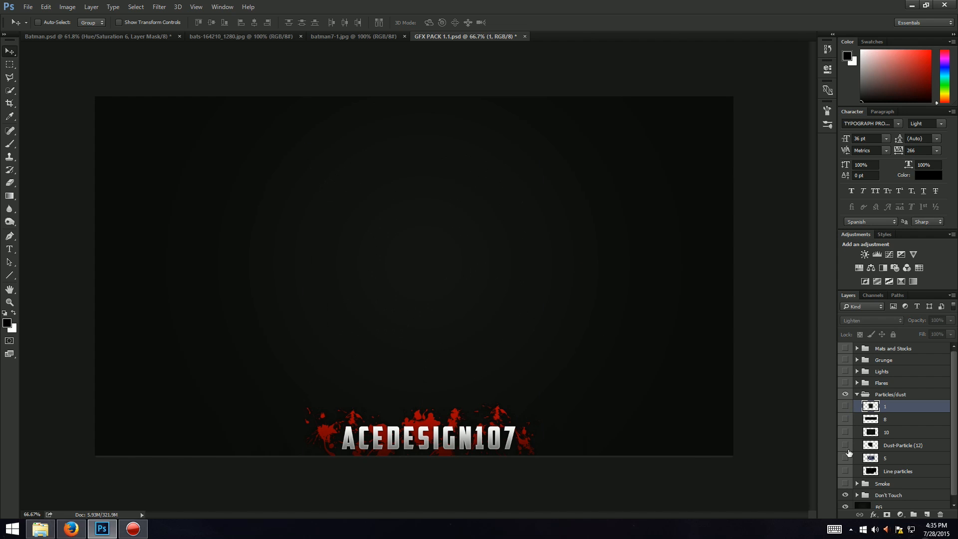
left_click(845, 444)
left_click(845, 458)
left_click(845, 458)
left_click(846, 458)
left_click(845, 458)
left_click(845, 470)
left_click(846, 471)
left_click(846, 405)
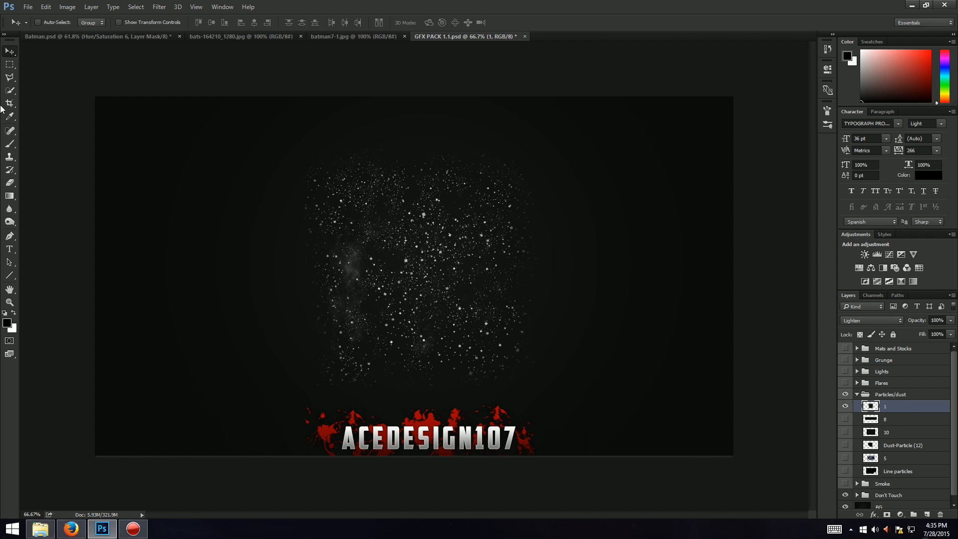
left_click_drag(438, 186, 423, 172)
left_click(371, 36)
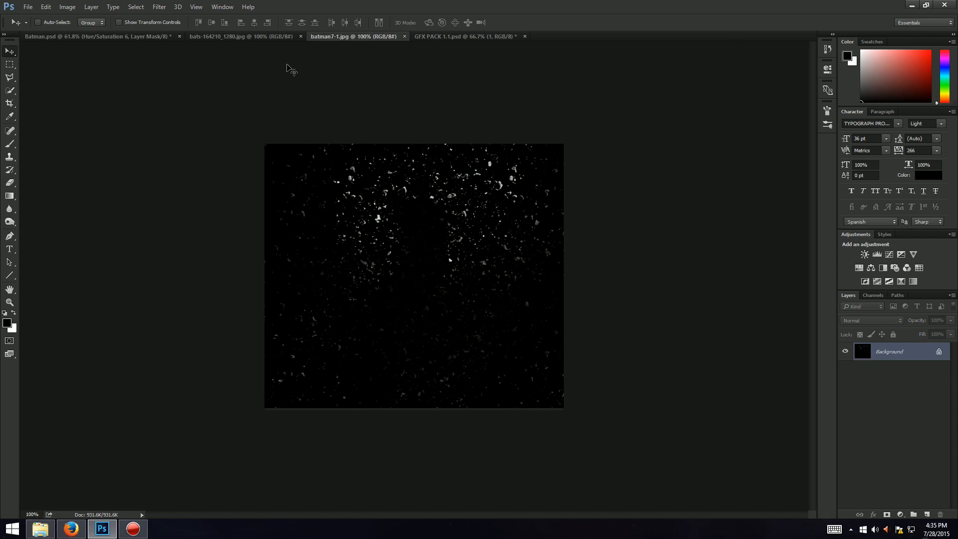
Step: Bring the batman7-1 dust texture into the Batman document and stretch it to cover the canvas
left_click_drag(399, 277, 267, 145)
key("ctrl+t")
left_click_drag(337, 210, 695, 511)
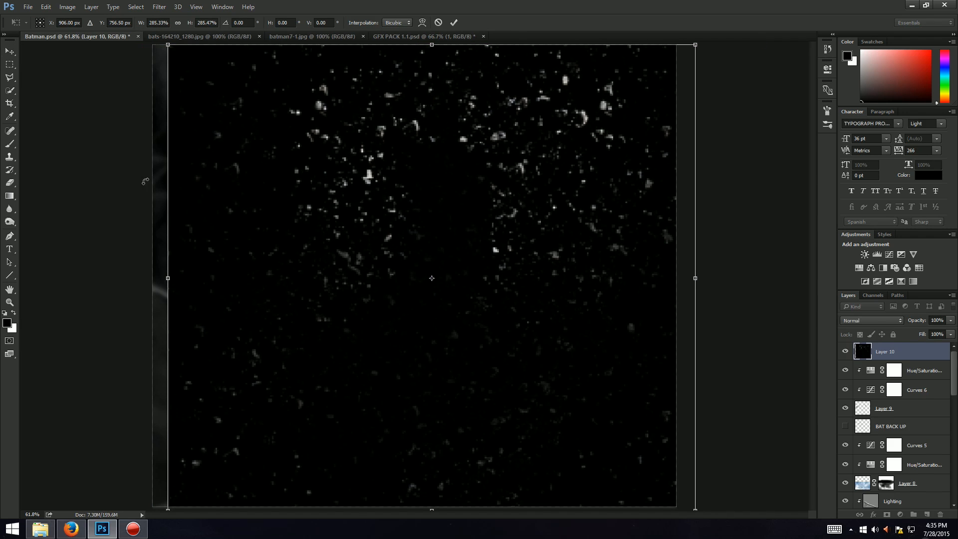
left_click_drag(170, 278, 157, 279)
Step: Rotate the dust layer 180° and flip it vertically, then commit the transform
right_click(420, 266)
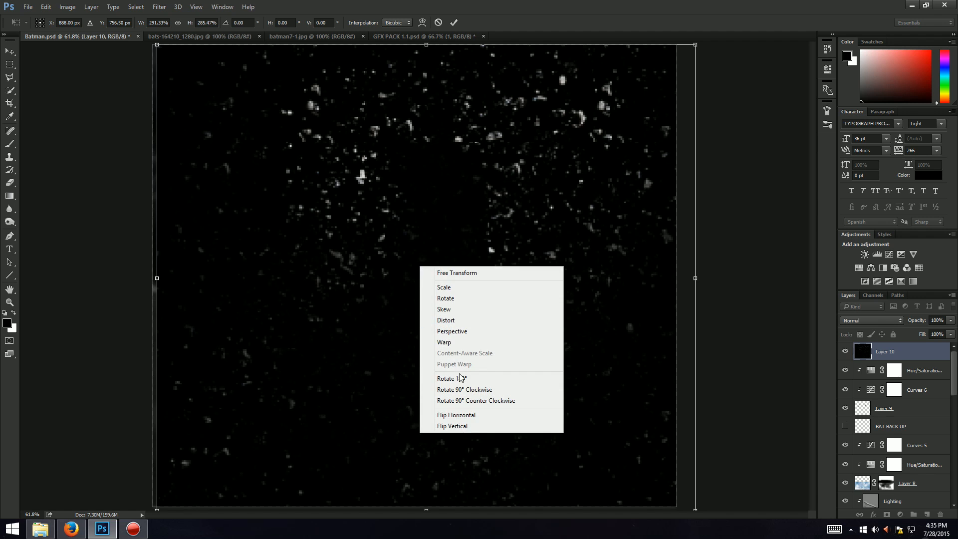
left_click(460, 418)
right_click(464, 348)
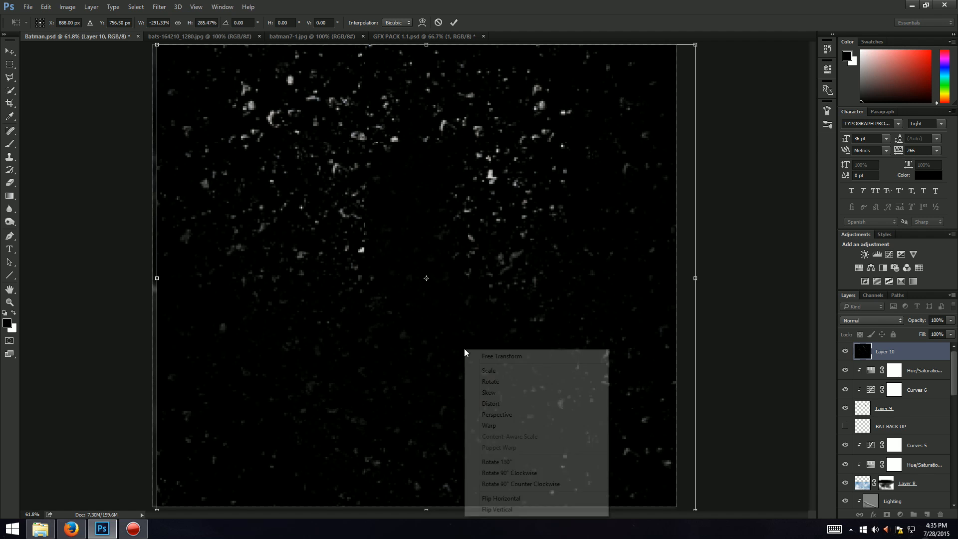
left_click(490, 510)
key("Return")
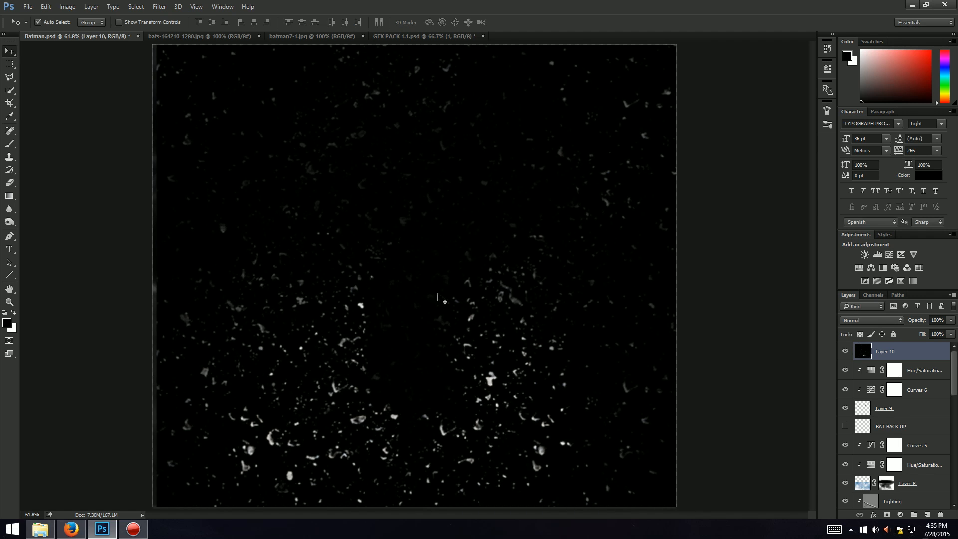
Step: Rescale and reposition the dust layer so it fills the whole canvas
key("ctrl+t")
left_click_drag(542, 379, 523, 320)
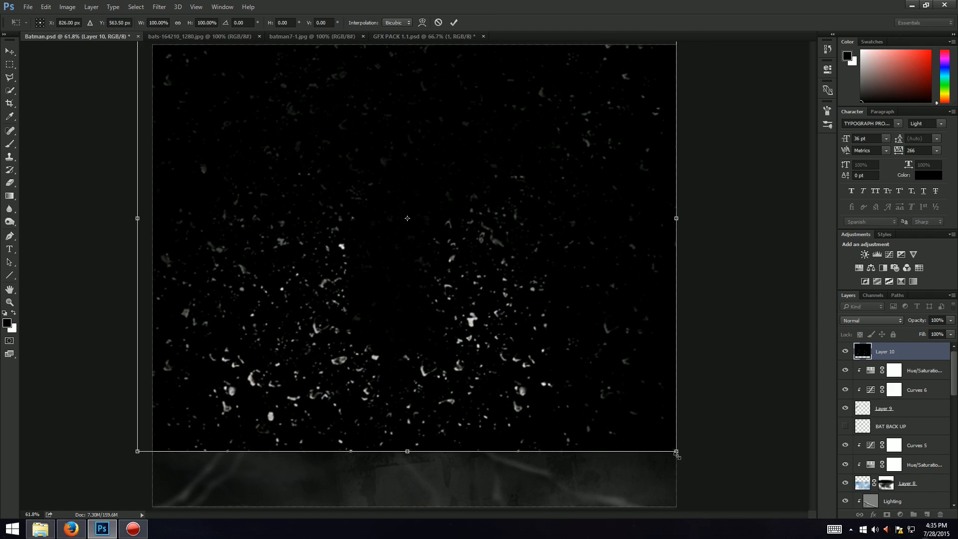
left_click_drag(676, 451, 510, 319)
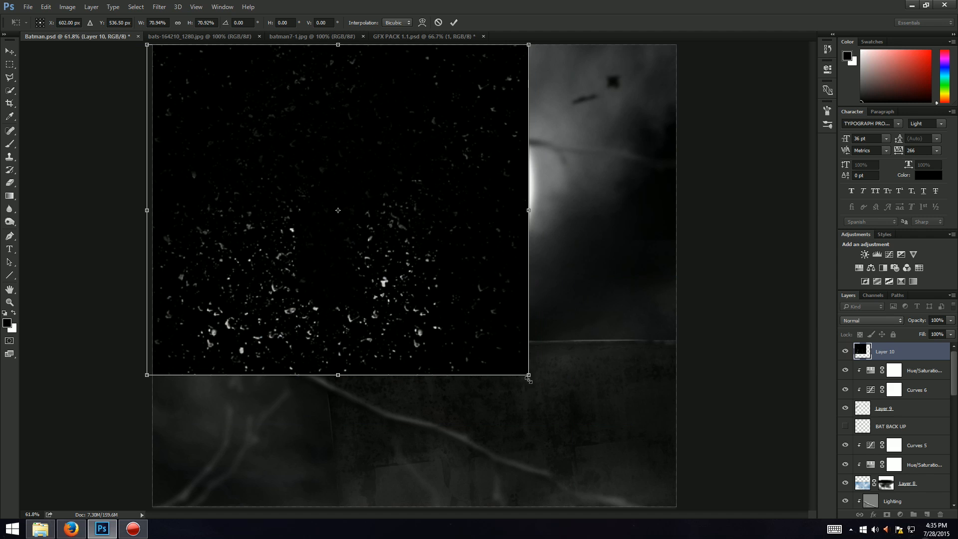
left_click_drag(529, 380, 697, 526)
mouse_move(607, 440)
left_mouse_down()
mouse_move(609, 407)
mouse_move(605, 432)
left_mouse_up()
key("Return")
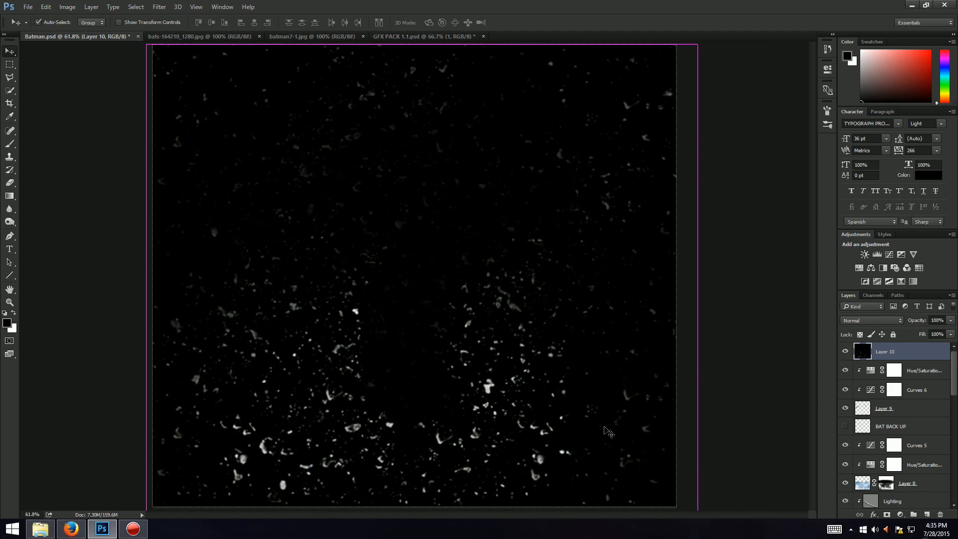
Step: Invert the dust layer's colours and add a layer mask to it
key("ctrl+i")
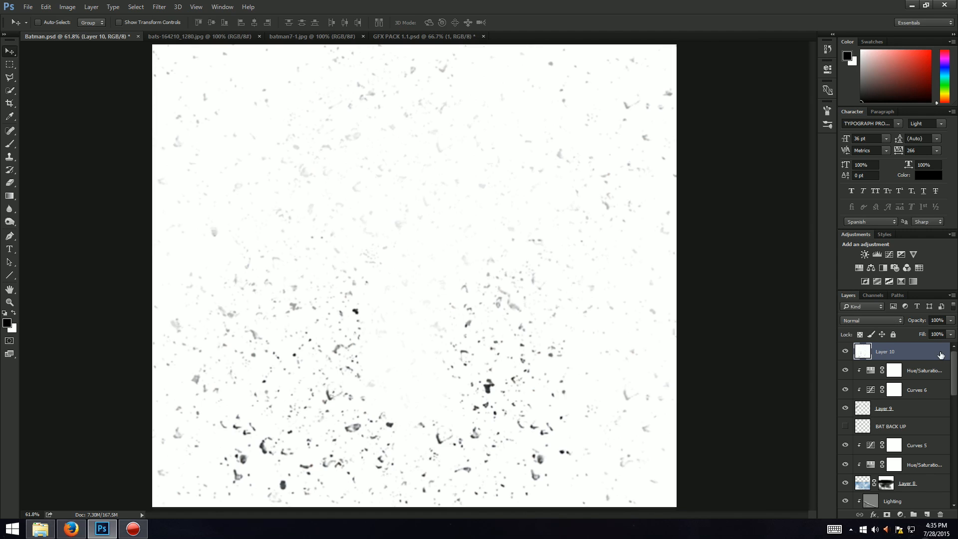
left_click(888, 516)
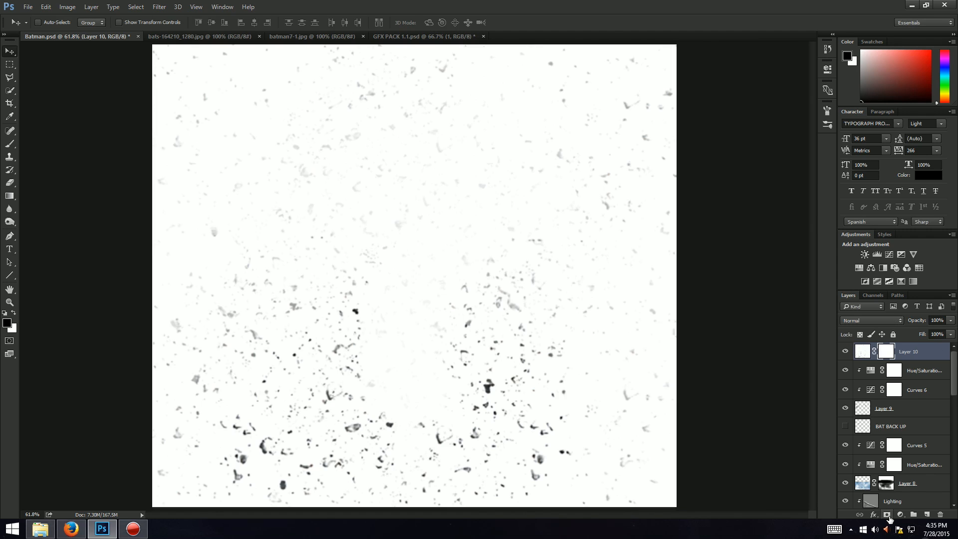
Step: Set the dust layer's blend mode to Multiply
left_click(878, 320)
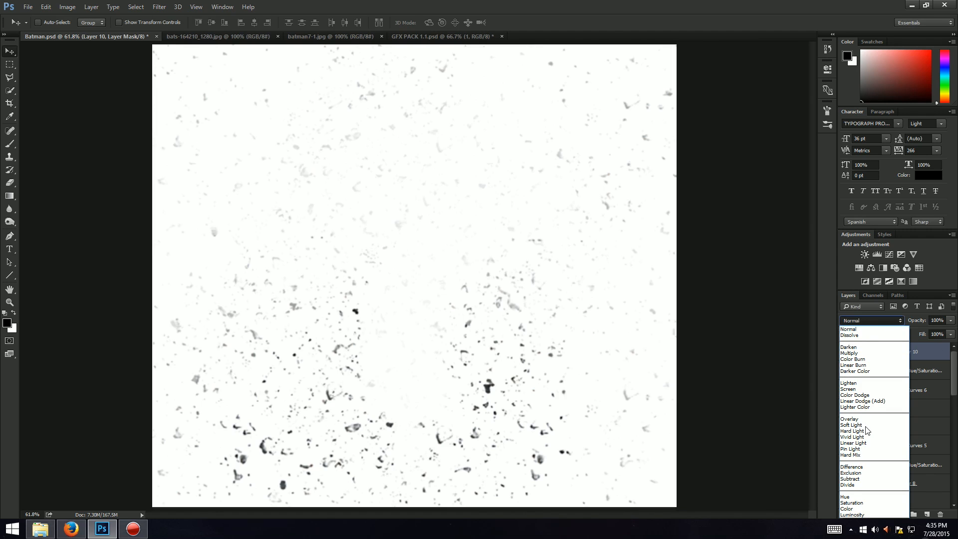
left_click(853, 353)
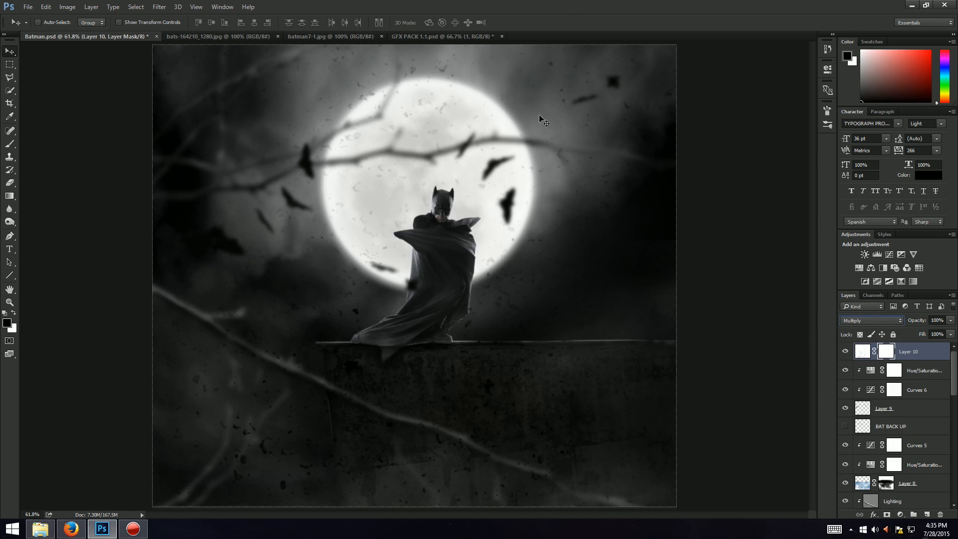
Step: Paint on the dust layer's mask with an 800 px soft brush at 87% opacity to hide the dust over the moon
left_click(10, 144)
left_click(51, 23)
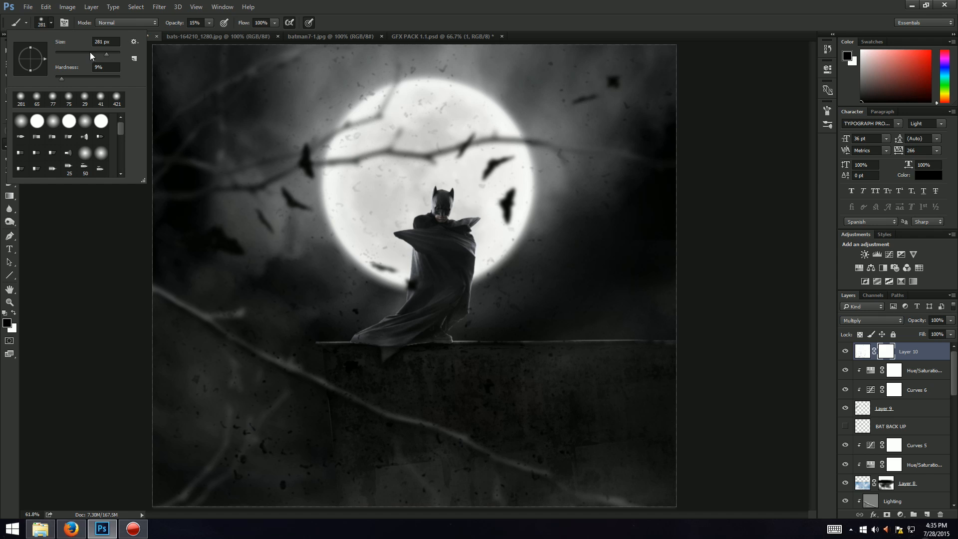
left_click(111, 53)
left_click(361, 4)
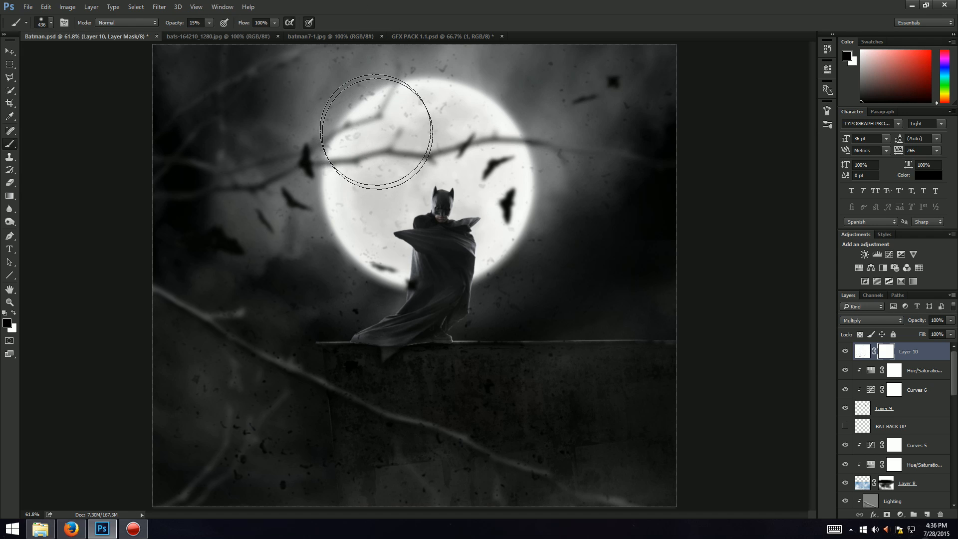
left_click(51, 22)
left_click_drag(96, 56, 114, 52)
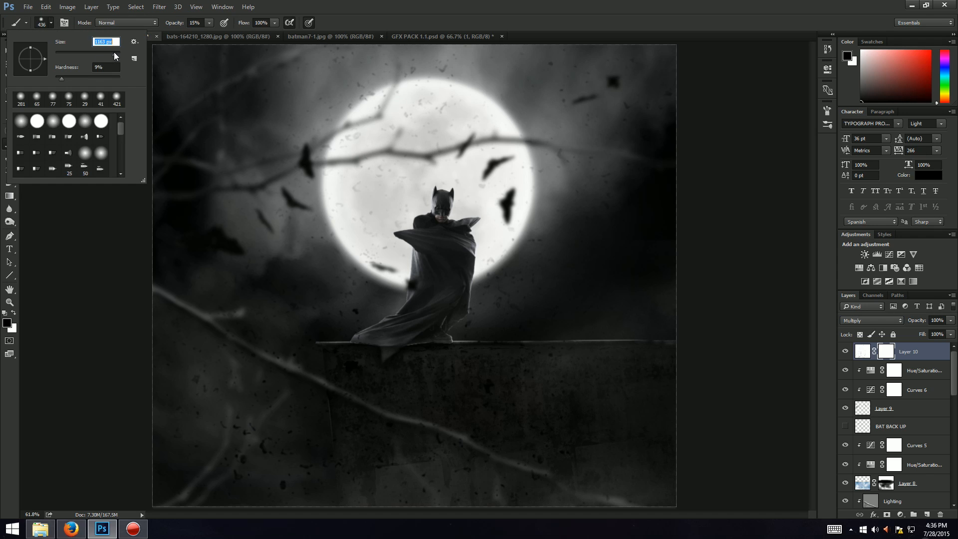
left_click(348, 9)
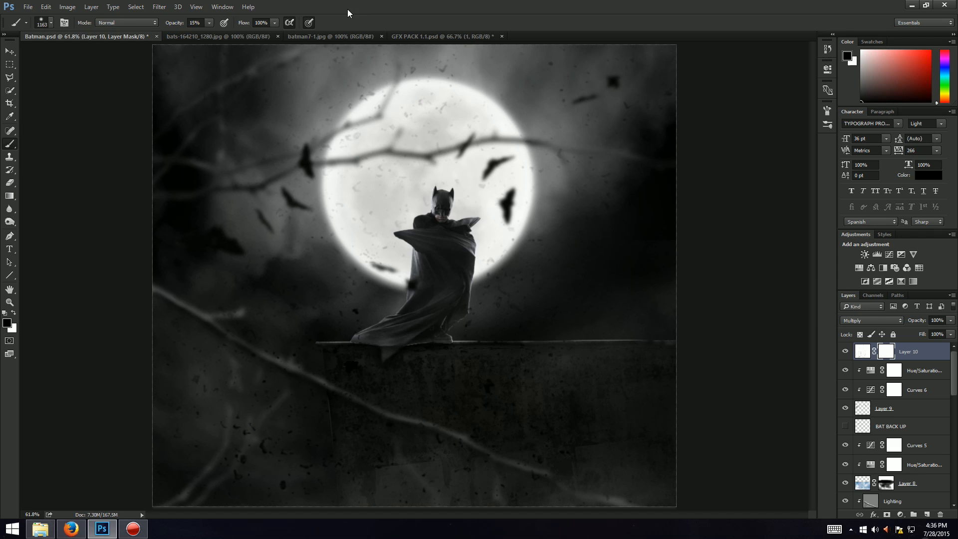
left_click(52, 24)
left_click(115, 43)
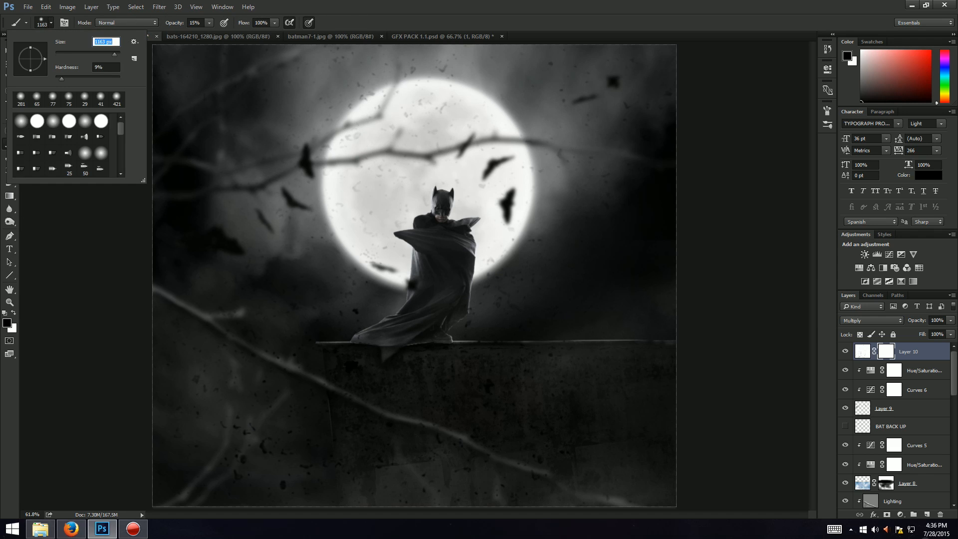
type("800")
key("Return")
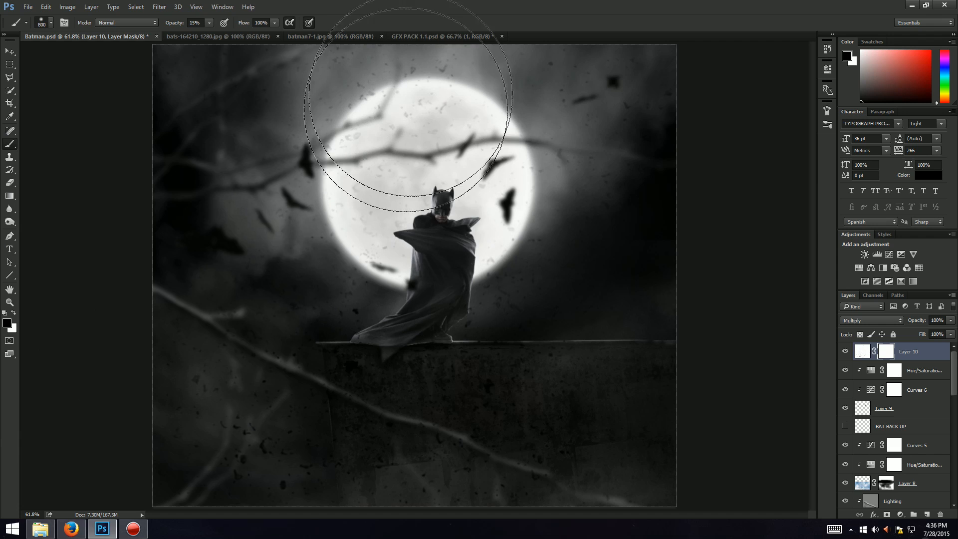
left_click(425, 175)
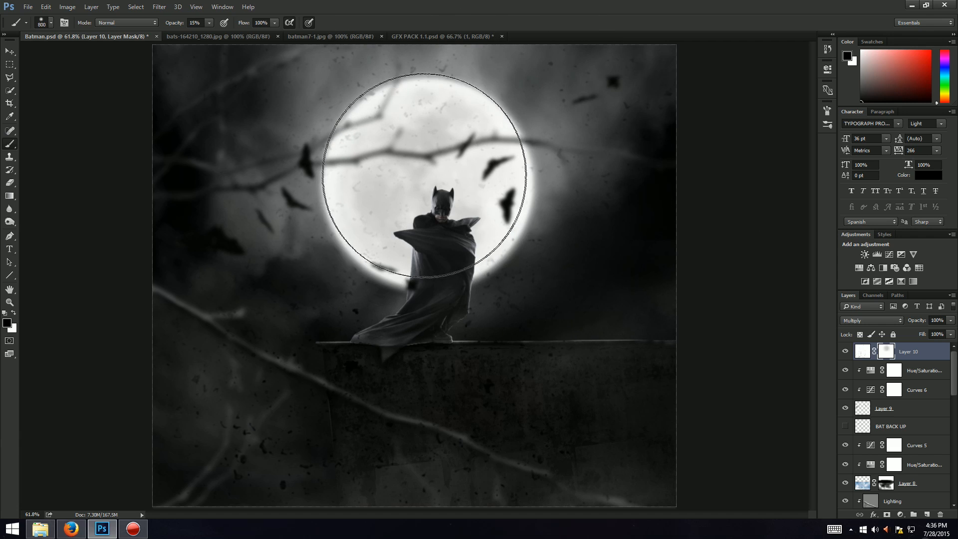
left_click(421, 180)
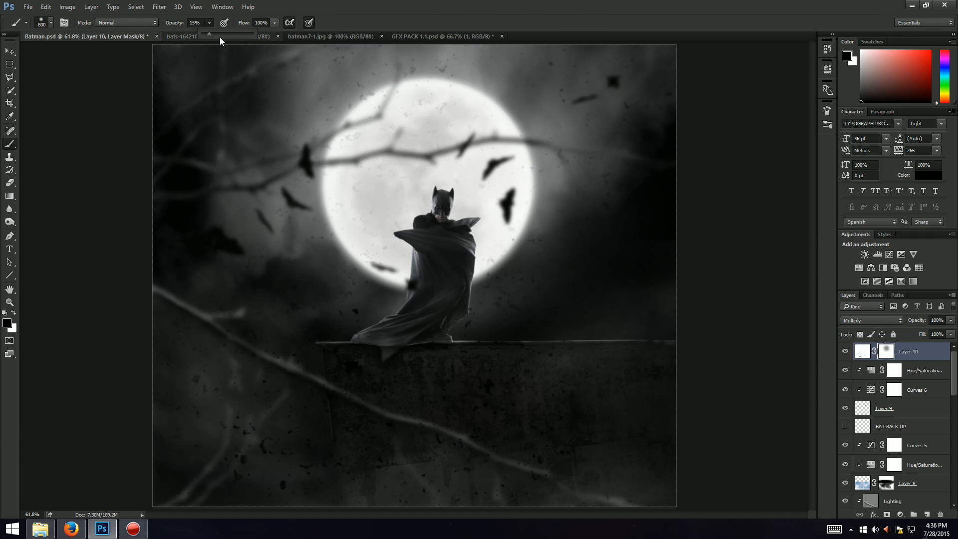
key("8")
key("7")
mouse_move(406, 161)
left_mouse_down()
mouse_move(437, 192)
mouse_move(428, 177)
mouse_move(440, 175)
mouse_move(388, 159)
mouse_move(422, 190)
mouse_move(406, 158)
left_mouse_up()
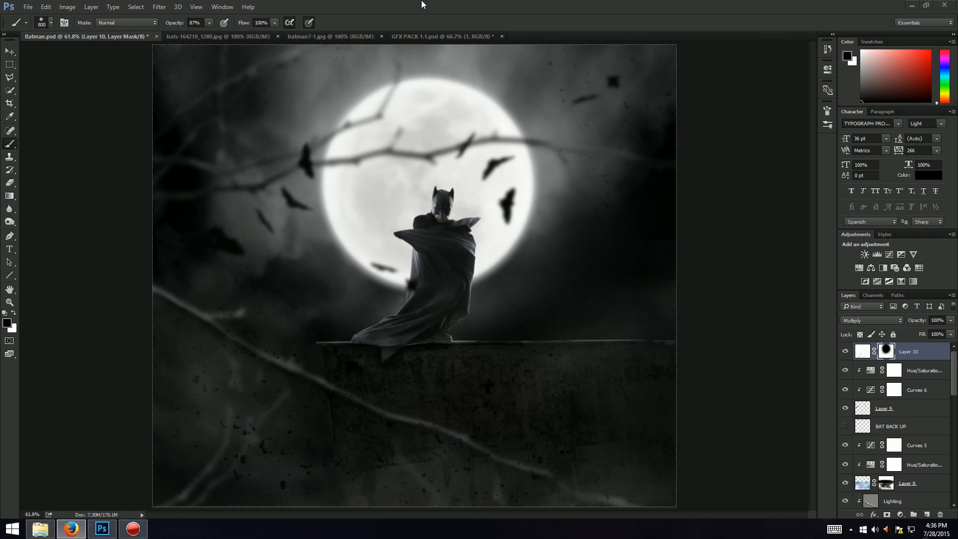
left_click(159, 7)
mouse_move(174, 118)
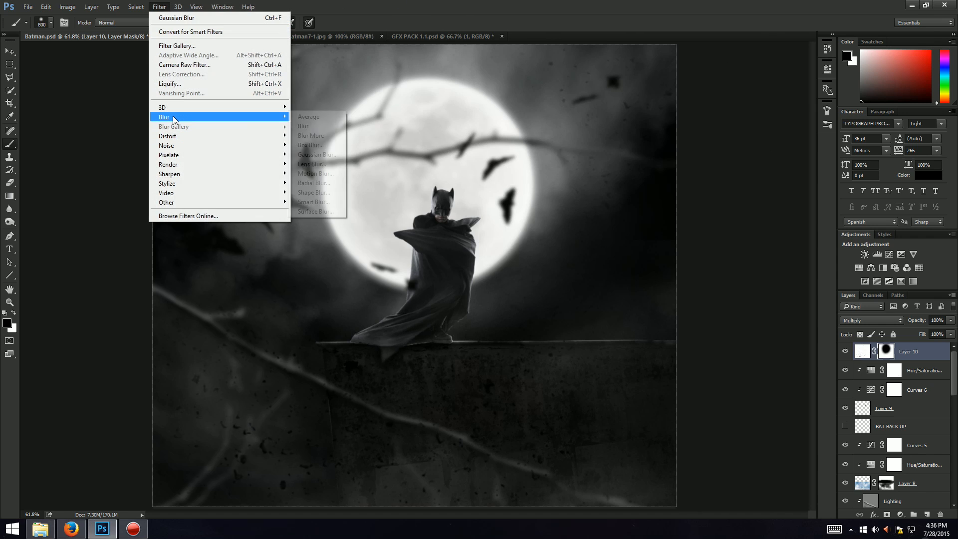
left_click(313, 154)
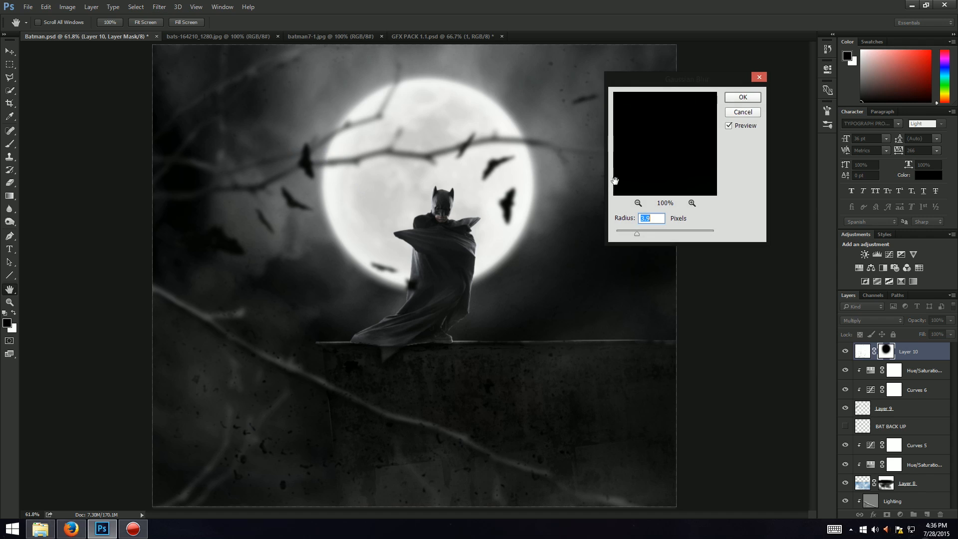
type("5")
left_click(737, 114)
Step: Apply a Gaussian Blur to the dust layer's pixels to soften the particles
left_click(862, 351)
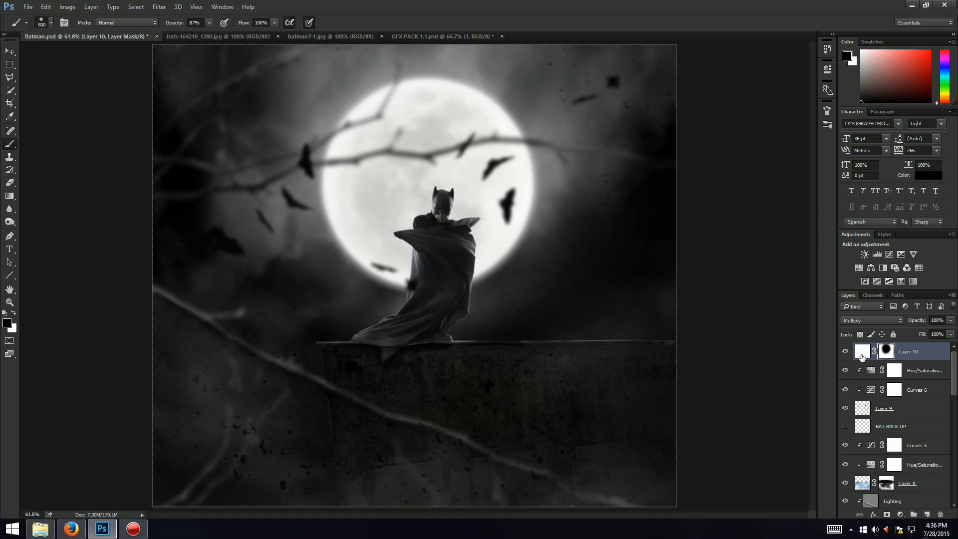
left_click(166, 7)
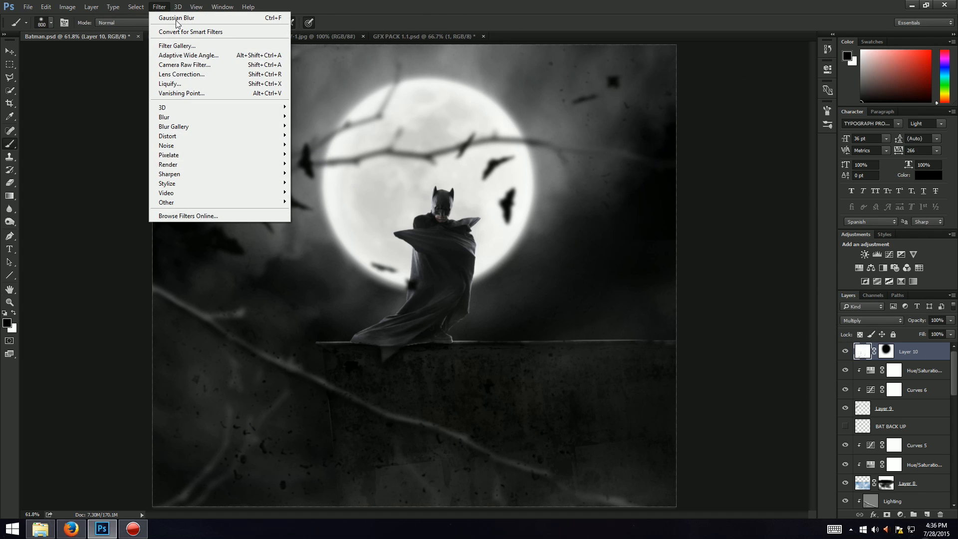
mouse_move(173, 116)
left_click(317, 154)
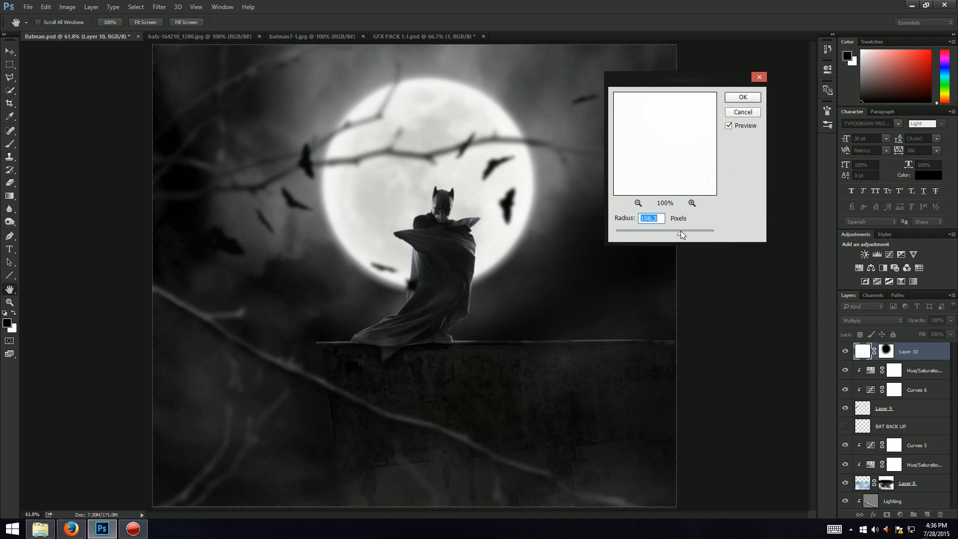
left_click_drag(669, 234, 635, 236)
left_click(743, 98)
key("b")
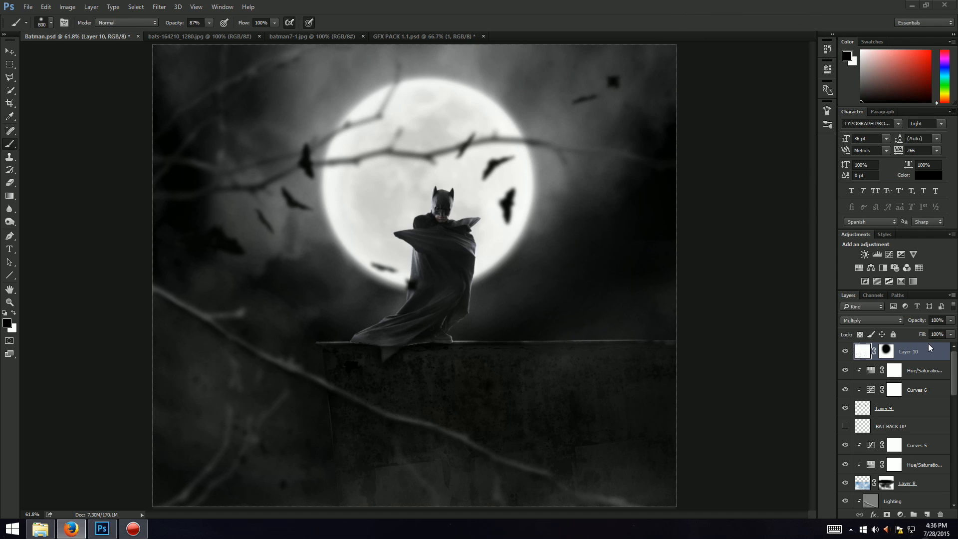
left_click(789, 37)
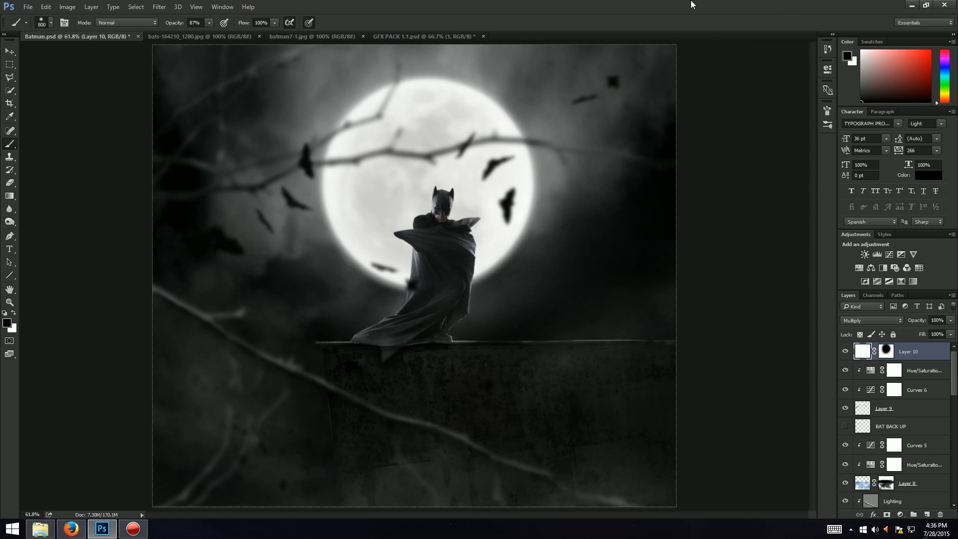
Step: Duplicate the dust layer and flip the copy horizontally
key("ctrl+j")
key("ctrl+t")
right_click(510, 224)
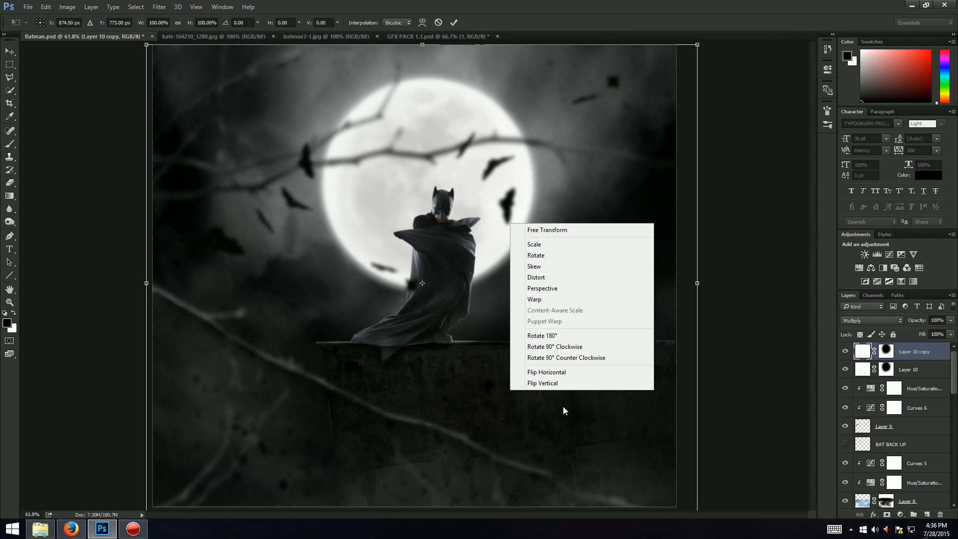
left_click(546, 372)
right_click(435, 189)
left_click(423, 414)
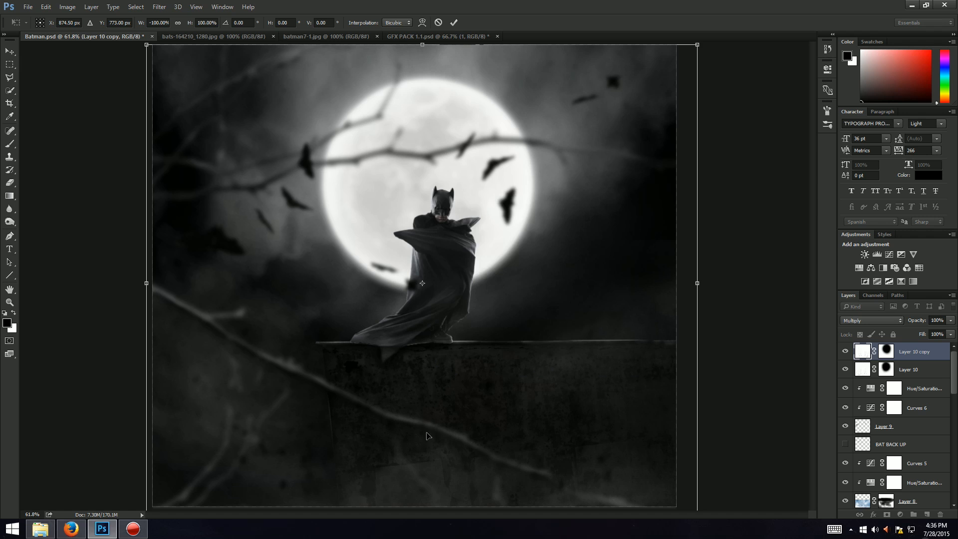
Step: Flip the dust copy vertically and move it up to cover the upper part of the canvas
left_click_drag(427, 435, 522, 97)
right_click(522, 95)
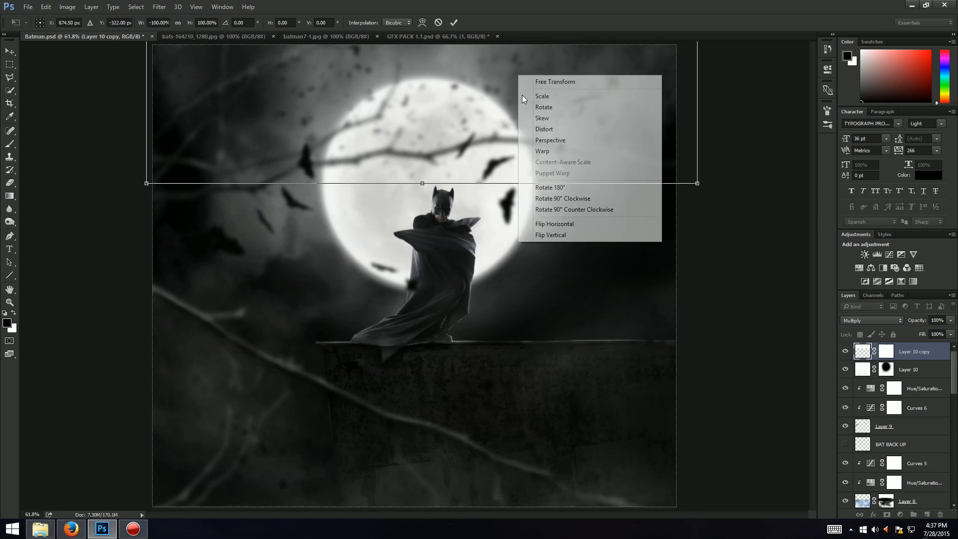
left_click(578, 234)
left_click_drag(437, 137, 446, 338)
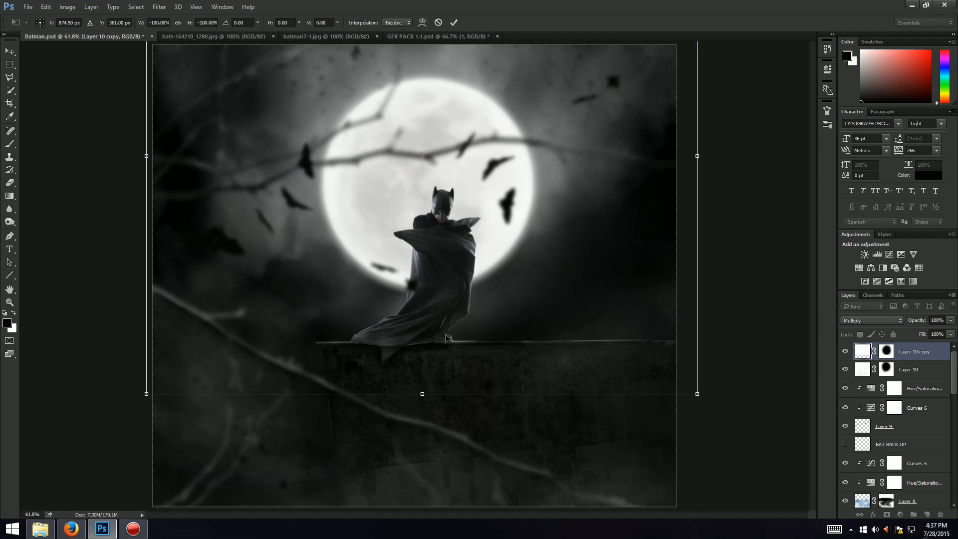
key("Return")
Step: Duplicate the dust copy again and shift the new copy up and to the right
key("ctrl+j")
key("ctrl+t")
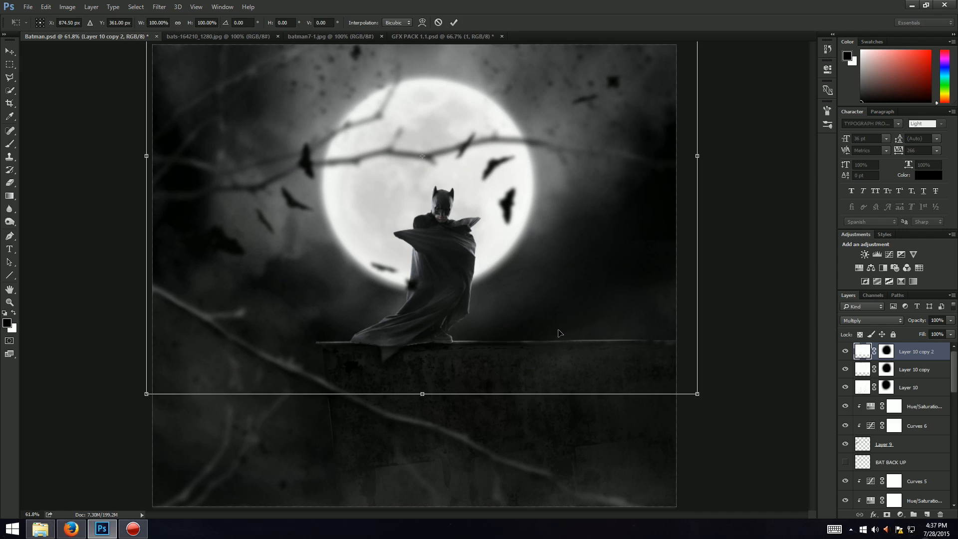
mouse_move(559, 333)
left_mouse_down()
mouse_move(599, 360)
mouse_move(740, 377)
mouse_move(703, 296)
mouse_move(701, 265)
left_mouse_up()
key("b")
key("Return")
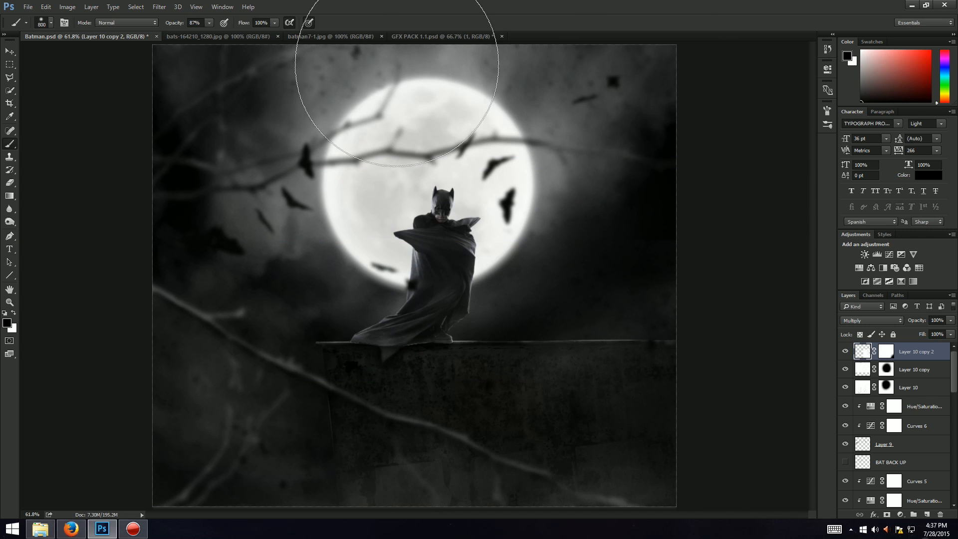
Step: Make another dust copy and shift it toward the left side of the canvas
key("ctrl+j")
key("ctrl+t")
left_click_drag(539, 451, 2, 188)
mouse_move(324, 150)
left_mouse_down()
mouse_move(247, 163)
mouse_move(186, 205)
left_mouse_up()
key("b")
key("Return")
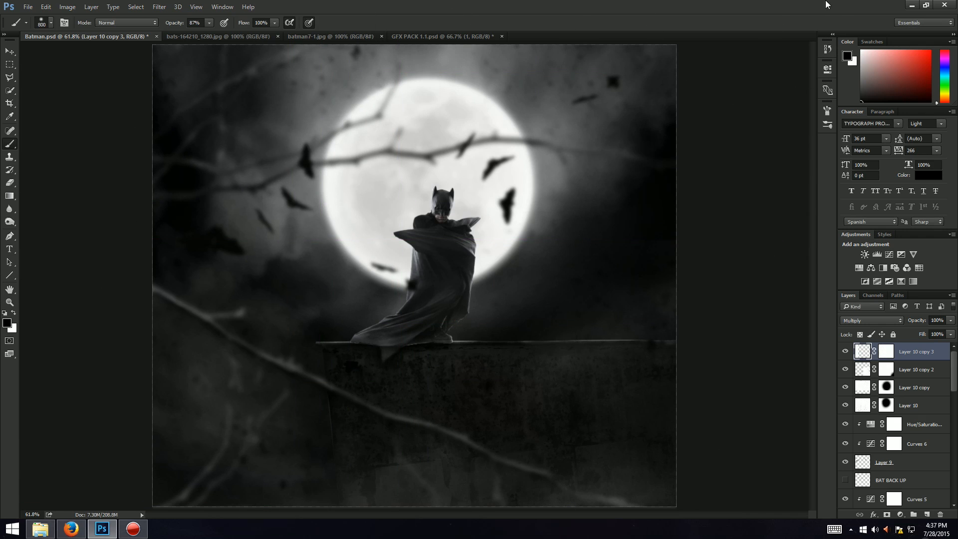
left_click(404, 38)
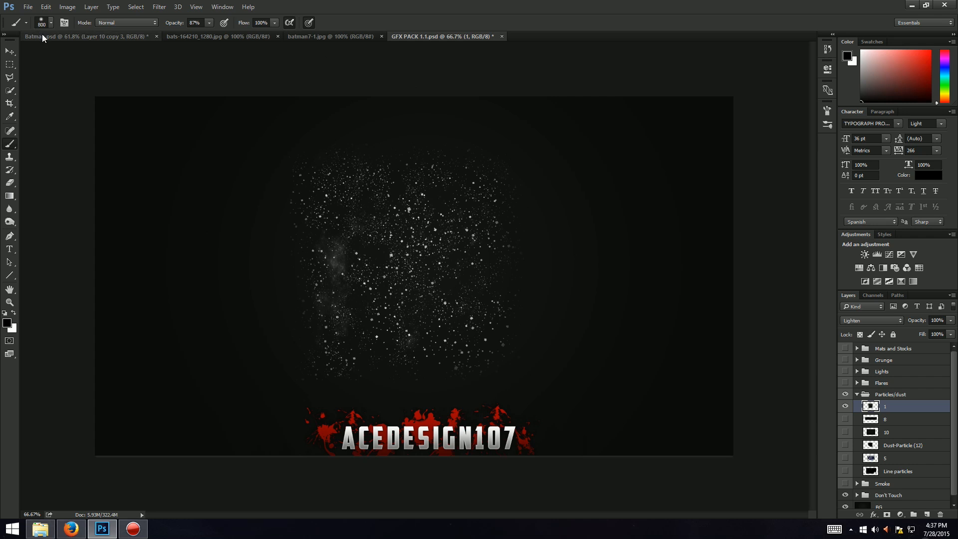
left_click(42, 36)
key("v")
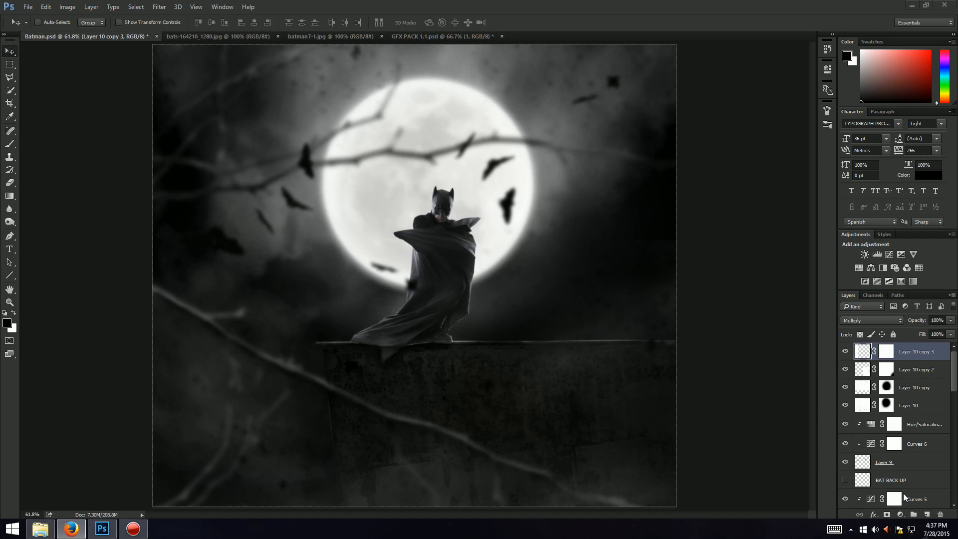
Step: Add a Color Balance adjustment layer and set its midtones cyan-red value to -32
left_click(901, 515)
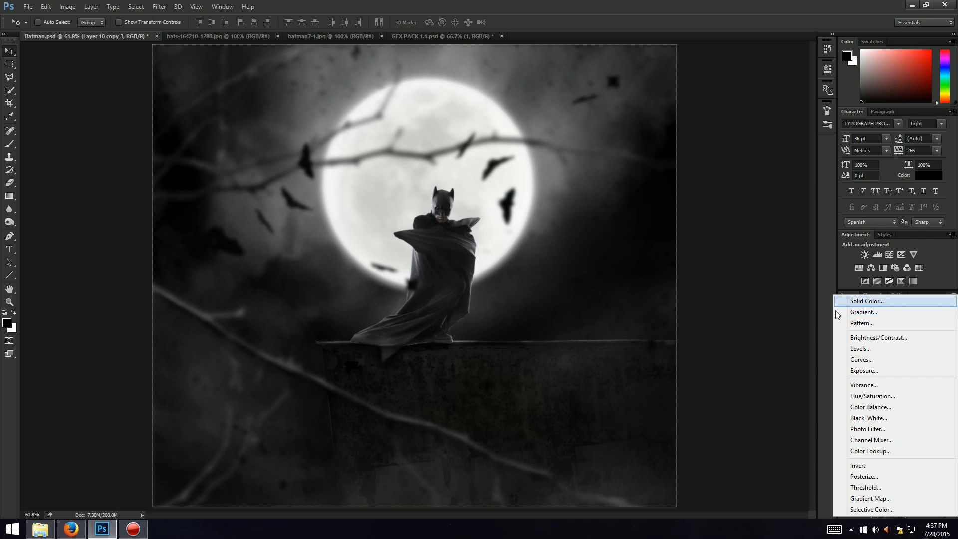
left_click(854, 406)
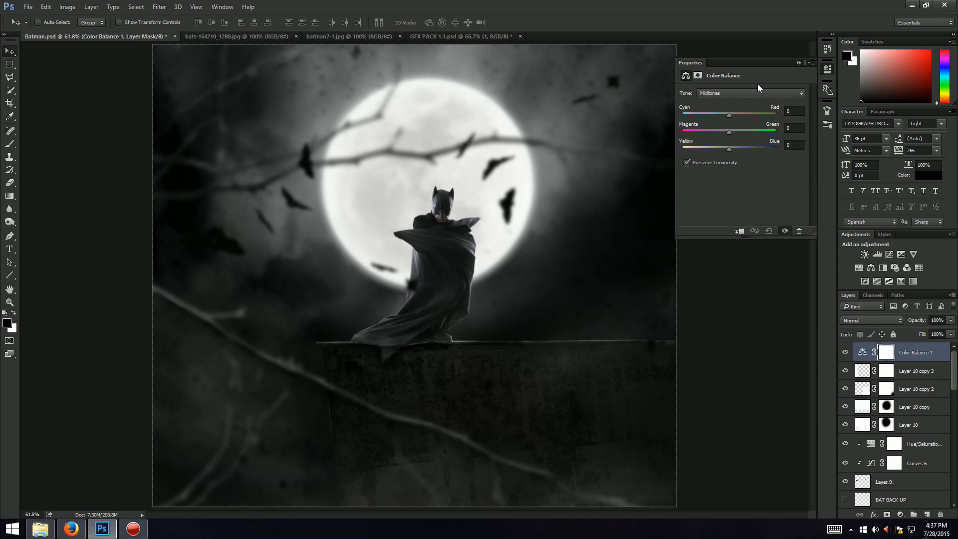
left_click(799, 111)
left_click(800, 145)
type("32")
key("Return")
Step: Shift the Color Balance midtones toward blue and set magenta-green to 0
left_click_drag(709, 152, 679, 144)
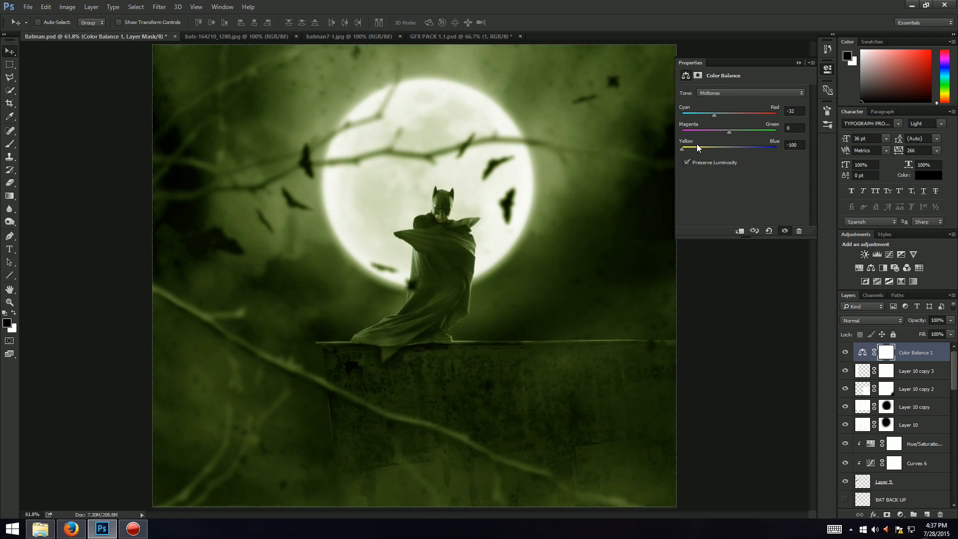
left_click(721, 147)
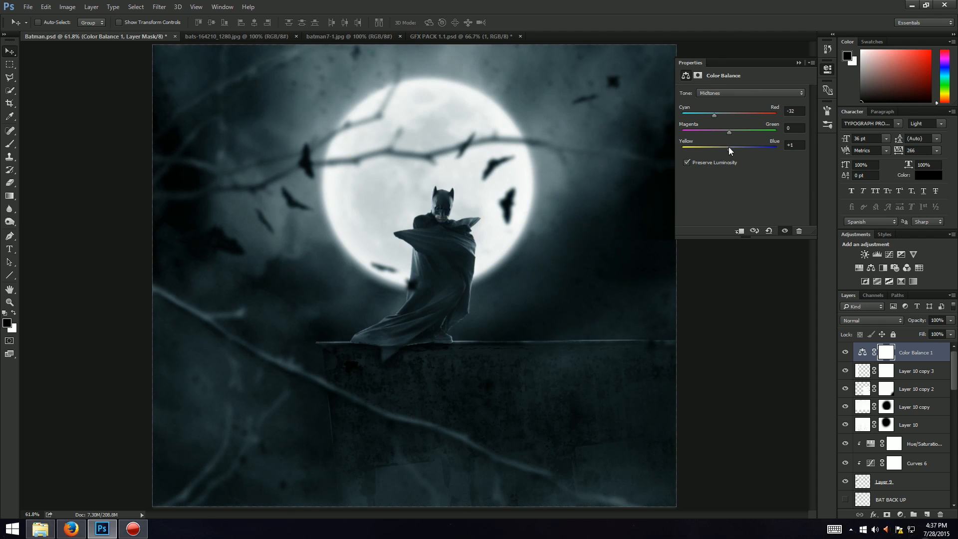
left_click_drag(728, 148, 692, 146)
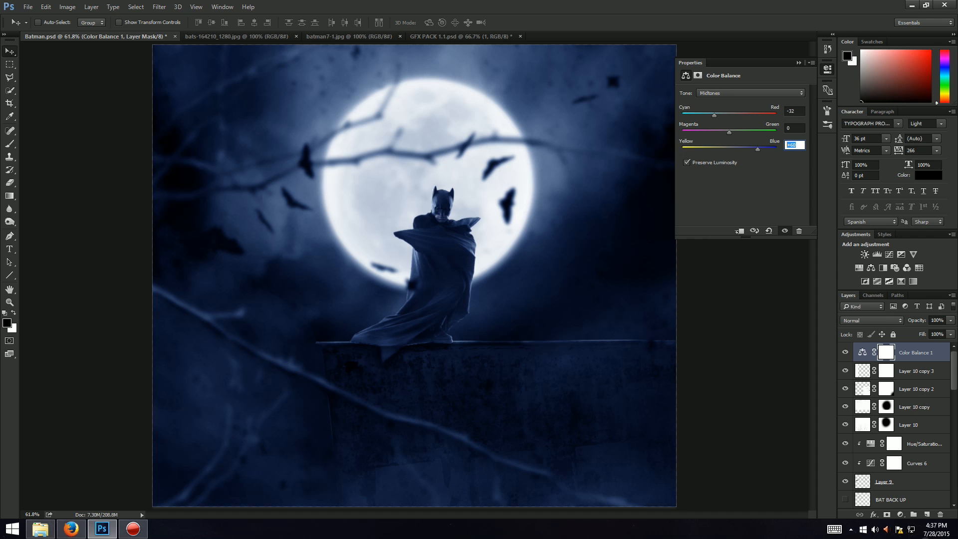
left_click(714, 130)
left_click_drag(715, 135, 721, 135)
type("0")
key("Return")
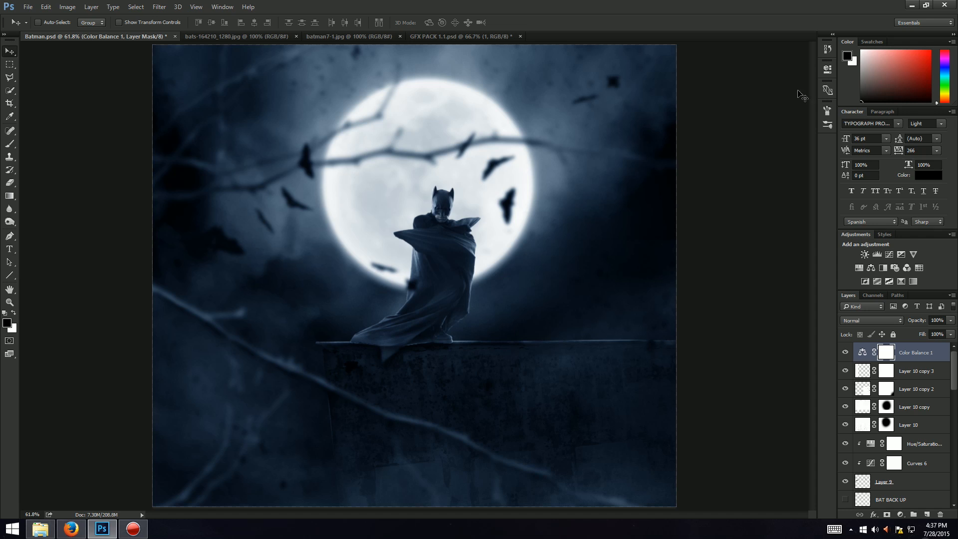
Step: Add a Gradient Map adjustment layer and set its dark gradient stop colour to #ae7272
left_click(71, 529)
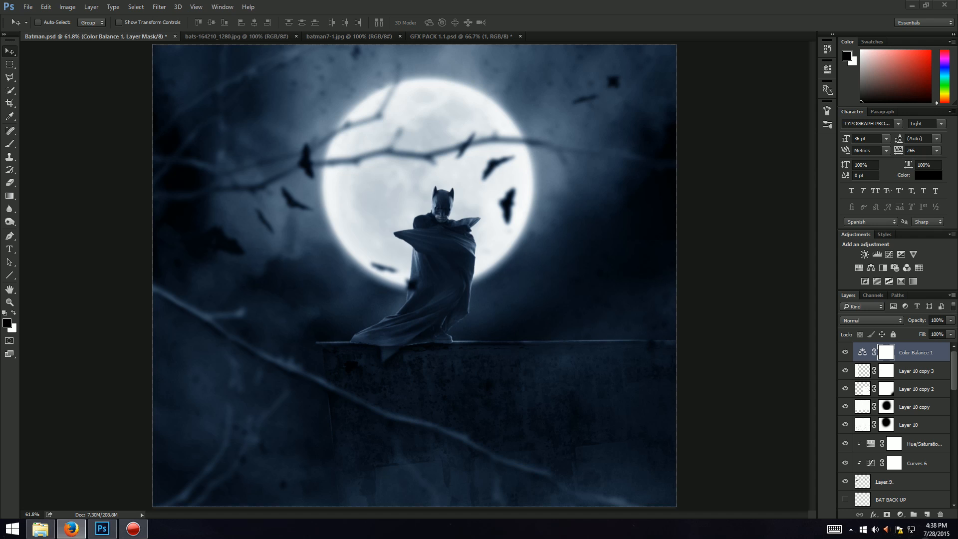
left_click(899, 514)
left_click(900, 514)
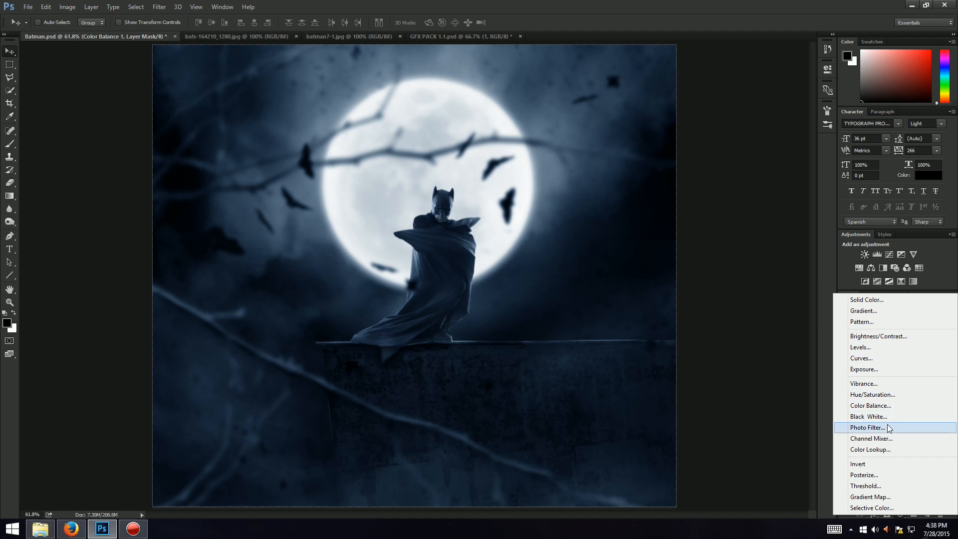
left_click(871, 496)
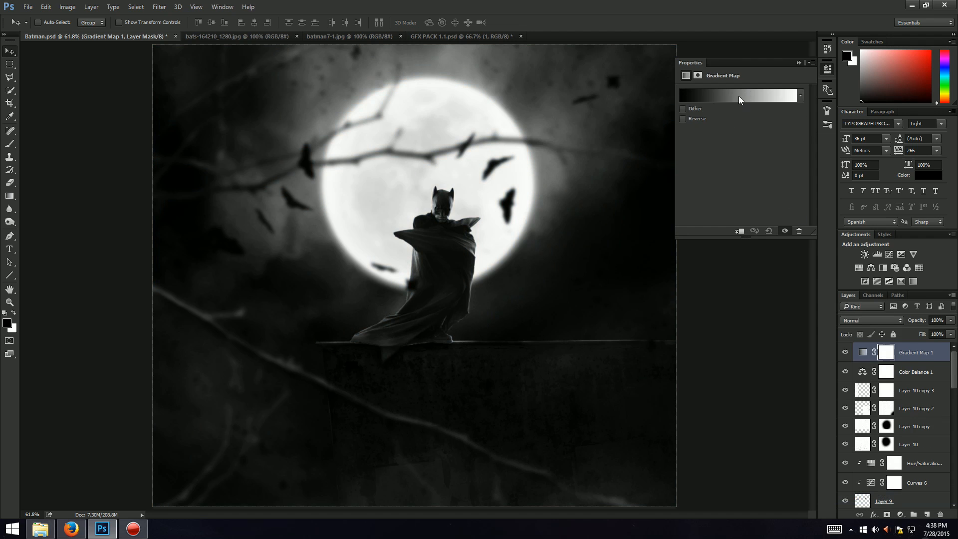
left_click(739, 97)
left_click(382, 261)
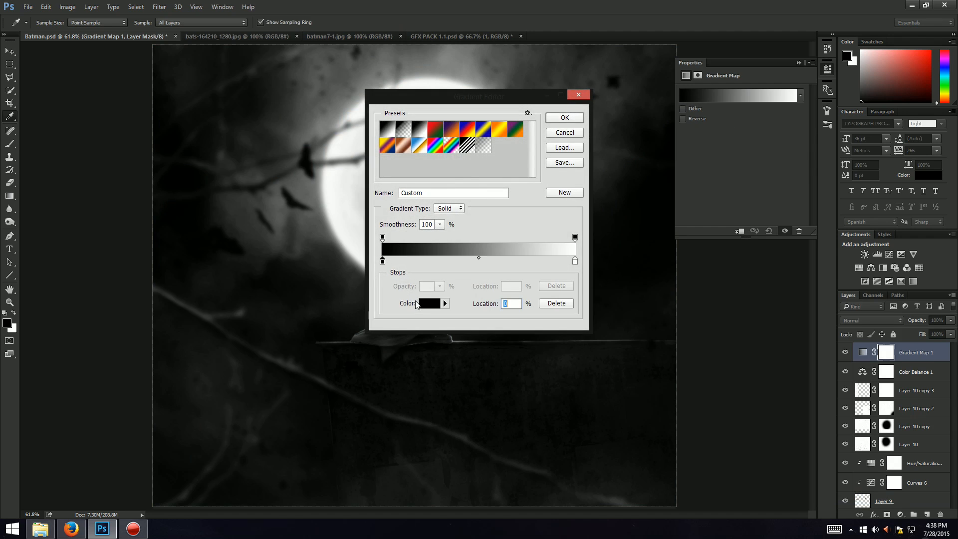
left_click(422, 303)
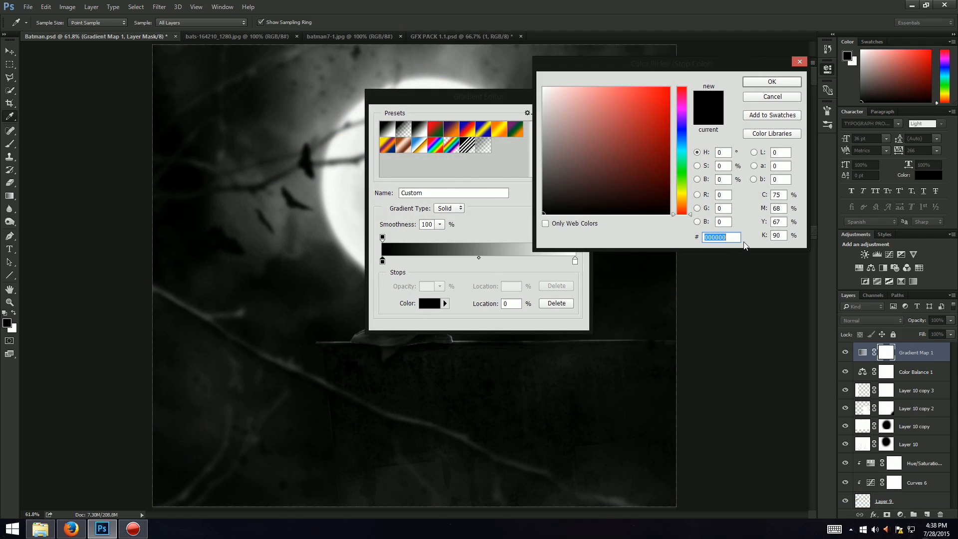
type("ae")
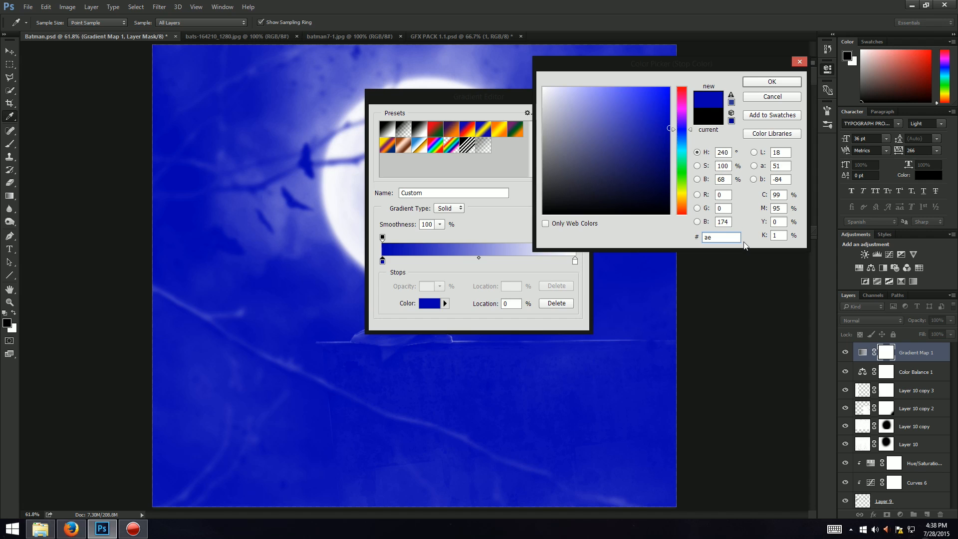
type("7272")
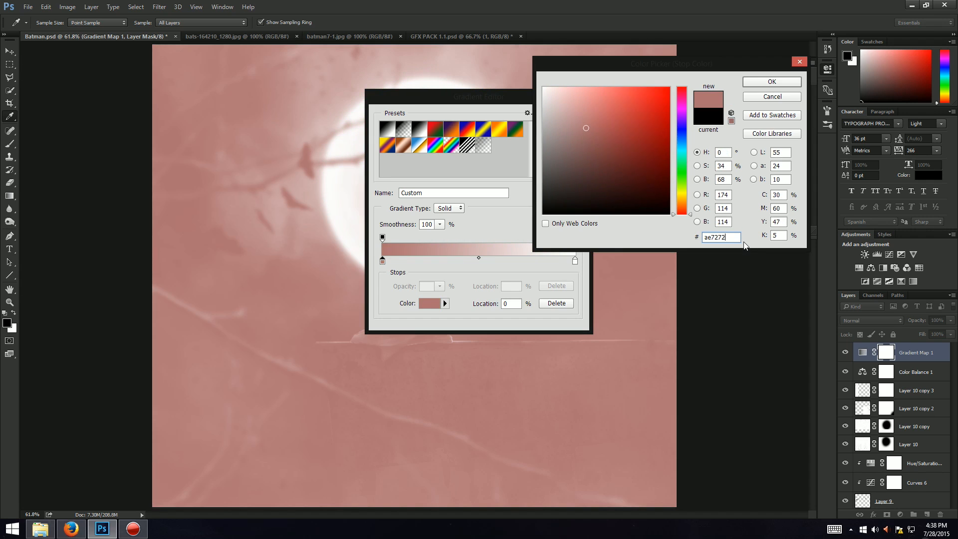
left_click(756, 81)
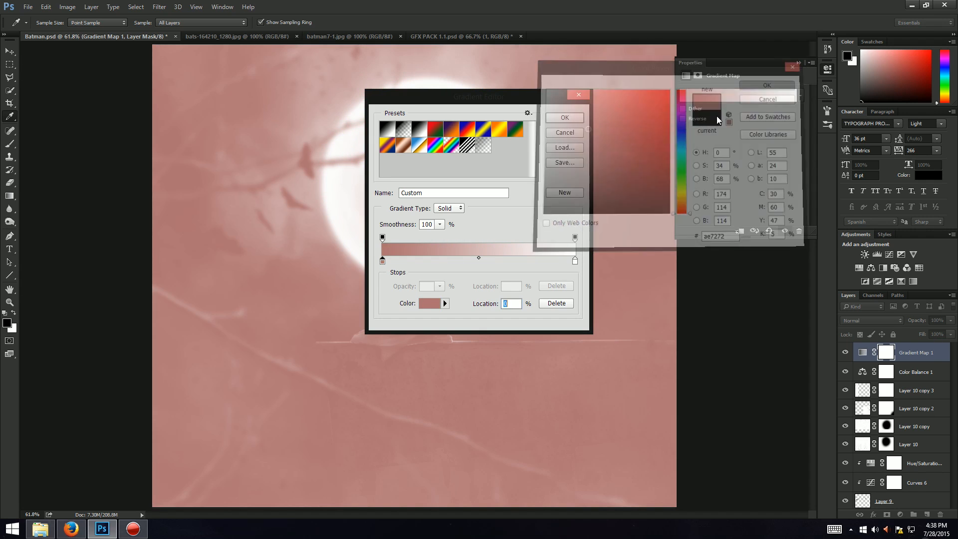
Step: Set the light gradient stop colour to #c0dd97 and confirm the gradient
left_click(575, 260)
left_click(422, 308)
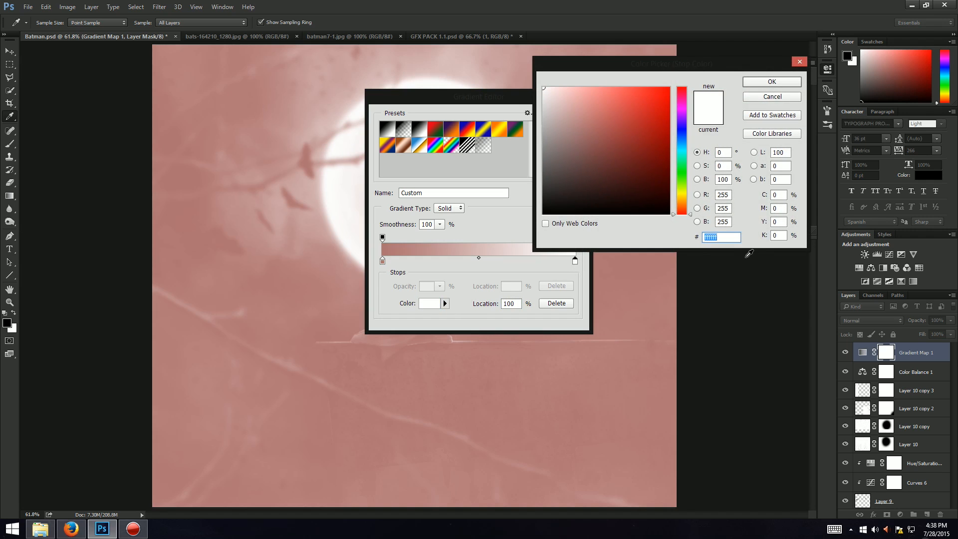
type("c0")
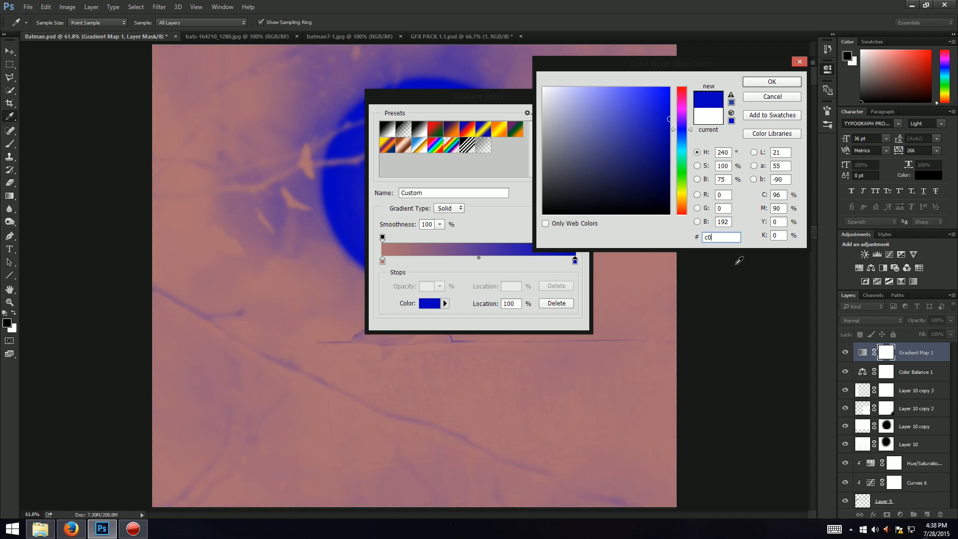
type("dd97")
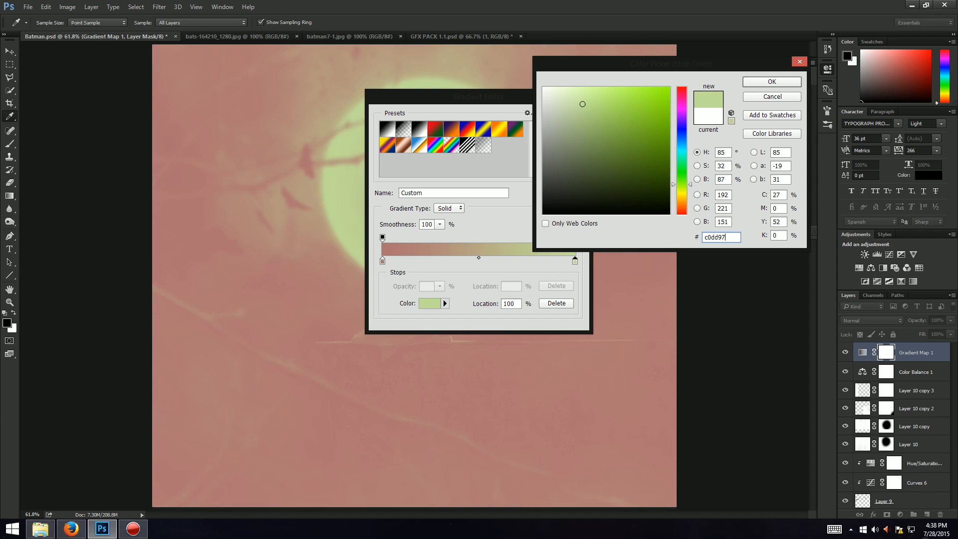
key("Return")
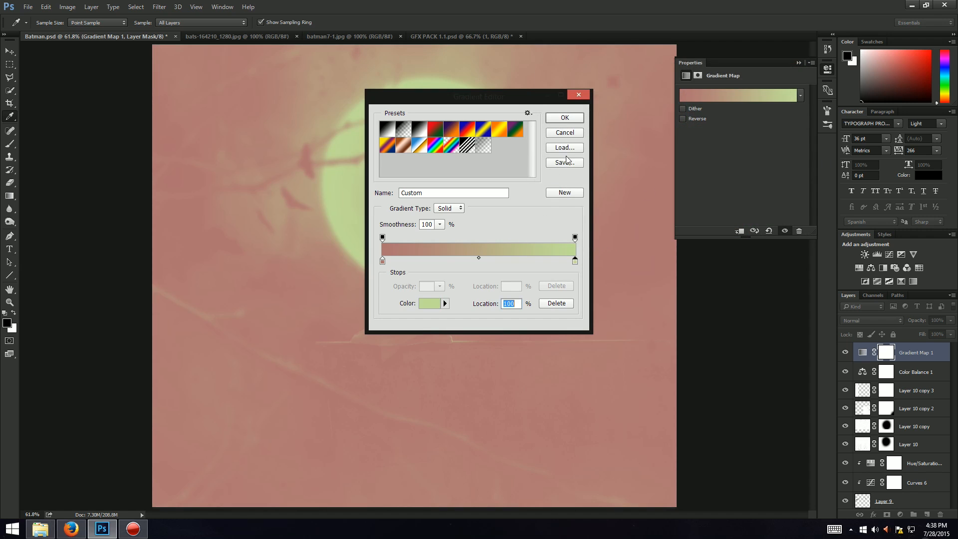
left_click(565, 118)
Step: Try Soft Light, Overlay and Color Dodge blend modes on the gradient map, lowering its opacity to 61%
left_click(869, 320)
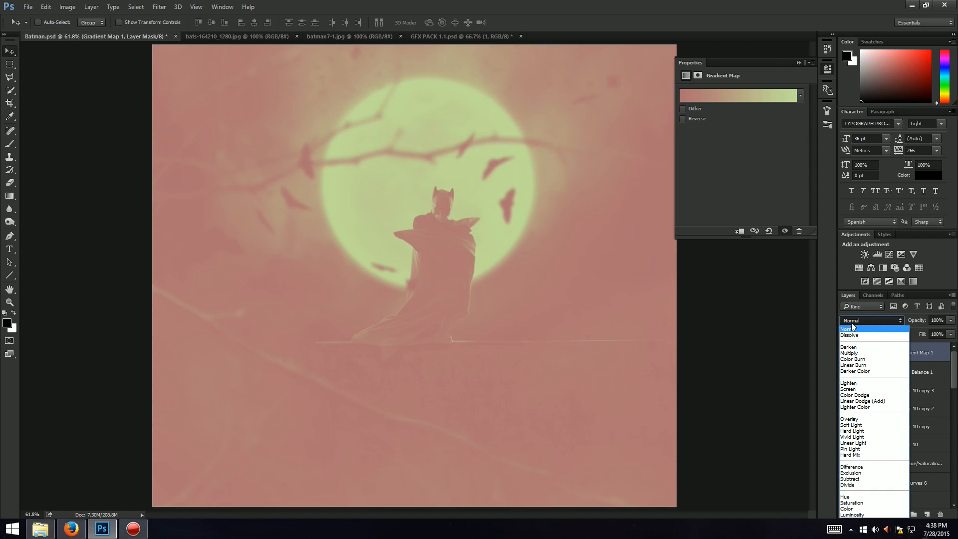
left_click(851, 425)
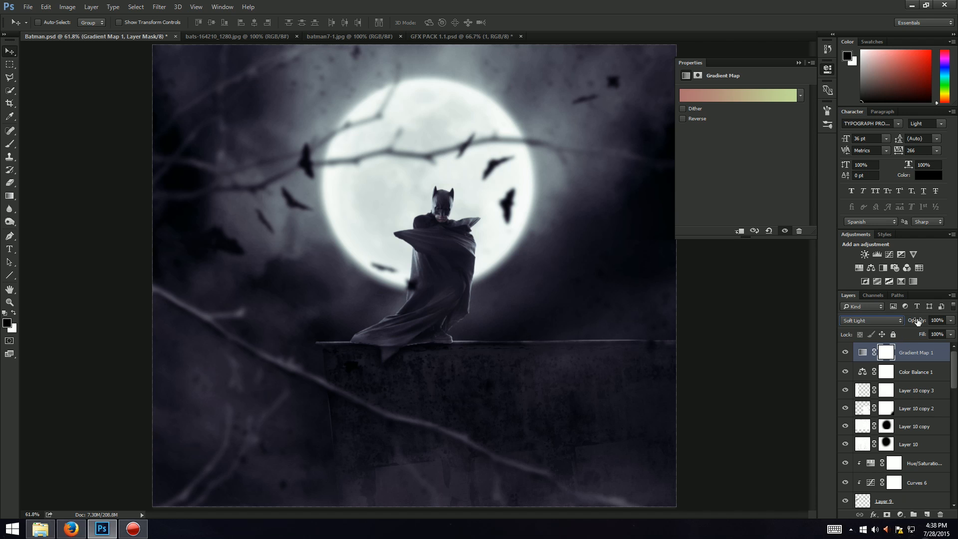
left_click(877, 323)
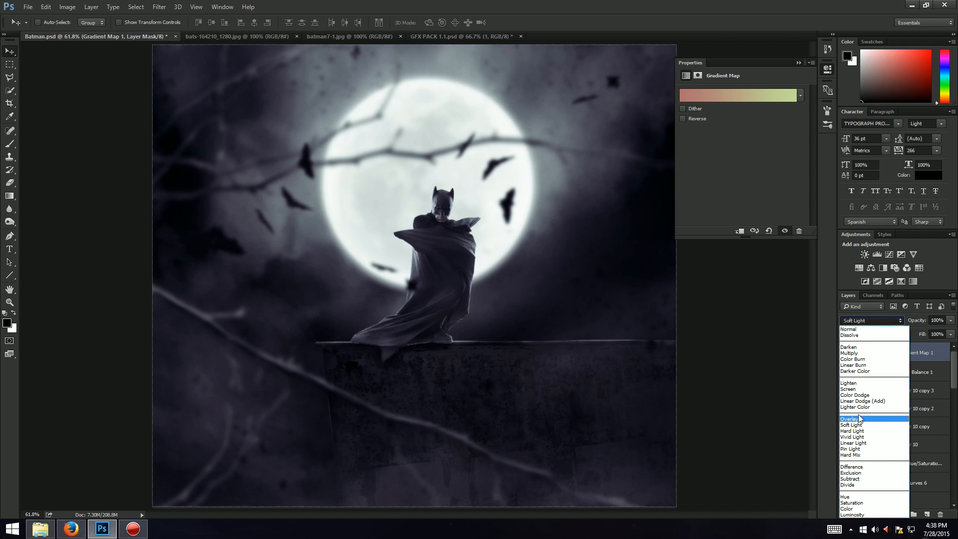
left_click(862, 414)
left_click(859, 320)
left_click(856, 418)
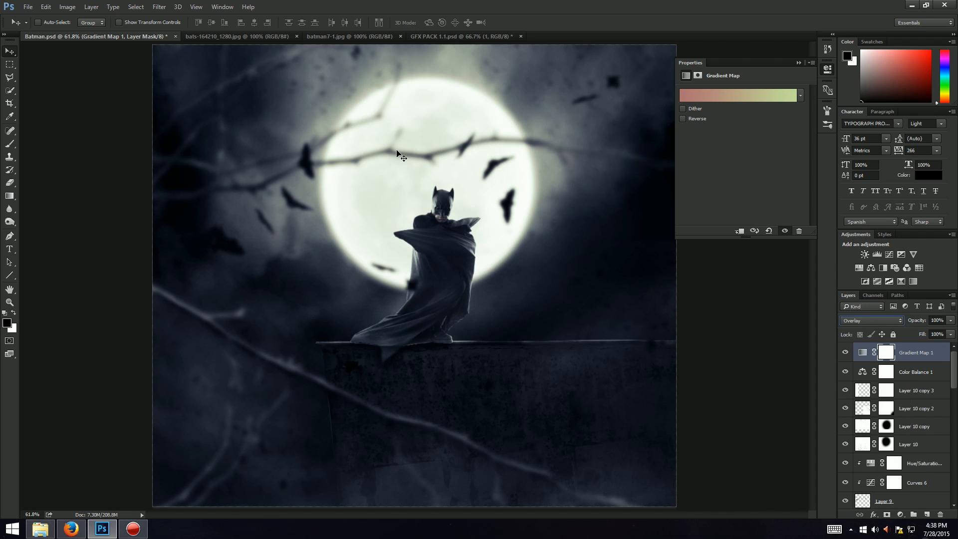
left_click(871, 321)
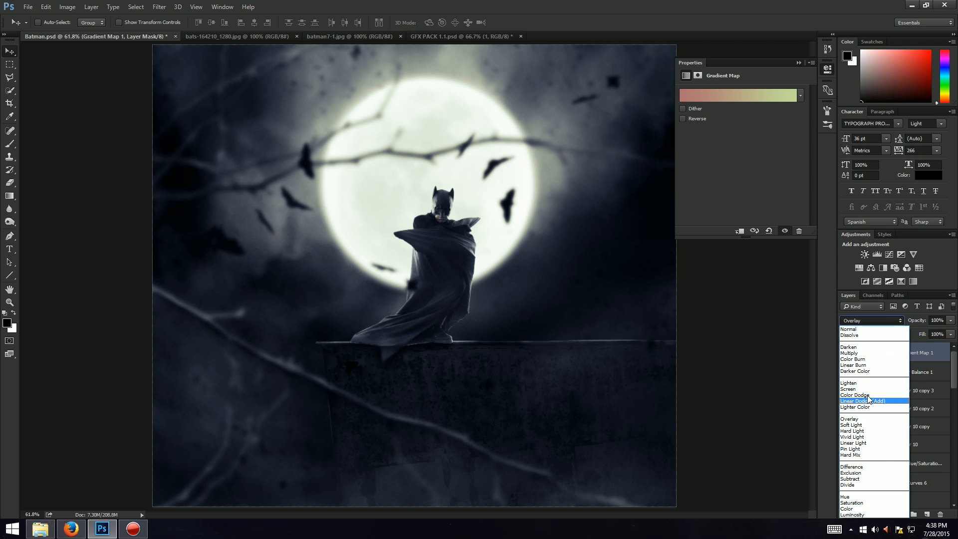
left_click(858, 397)
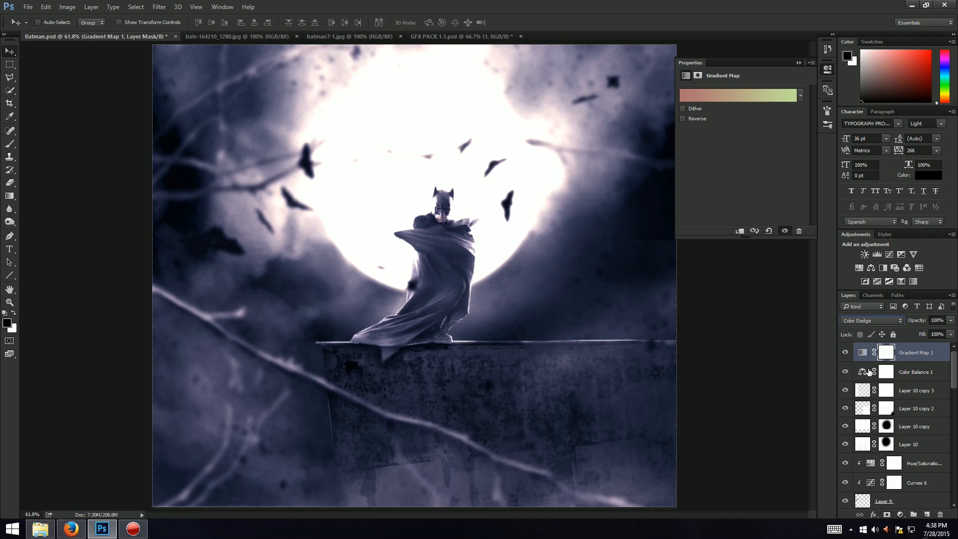
mouse_move(951, 321)
left_mouse_down()
mouse_move(917, 329)
mouse_move(930, 331)
left_mouse_up()
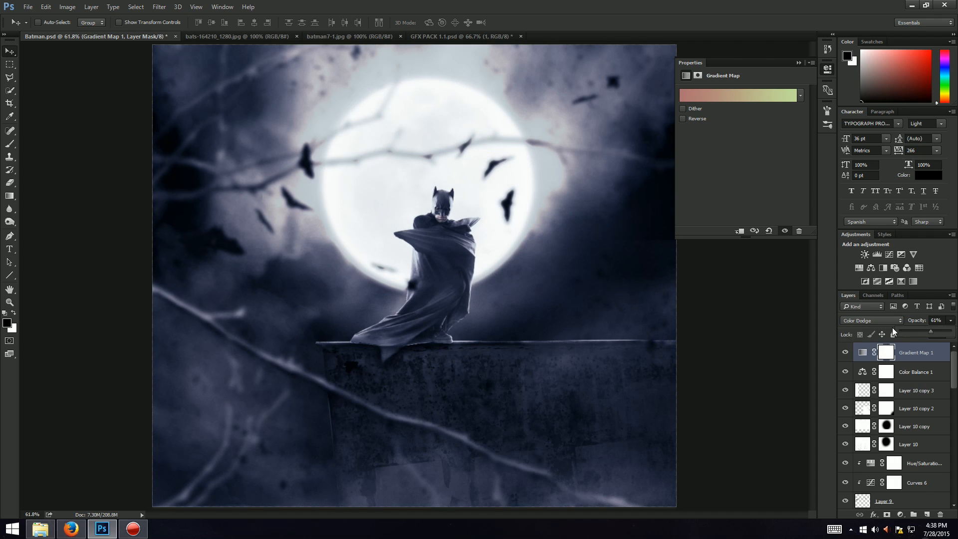
Step: Set the gradient map's blend mode to Soft Light at 100% opacity and collapse its properties
left_click(860, 320)
left_click(851, 425)
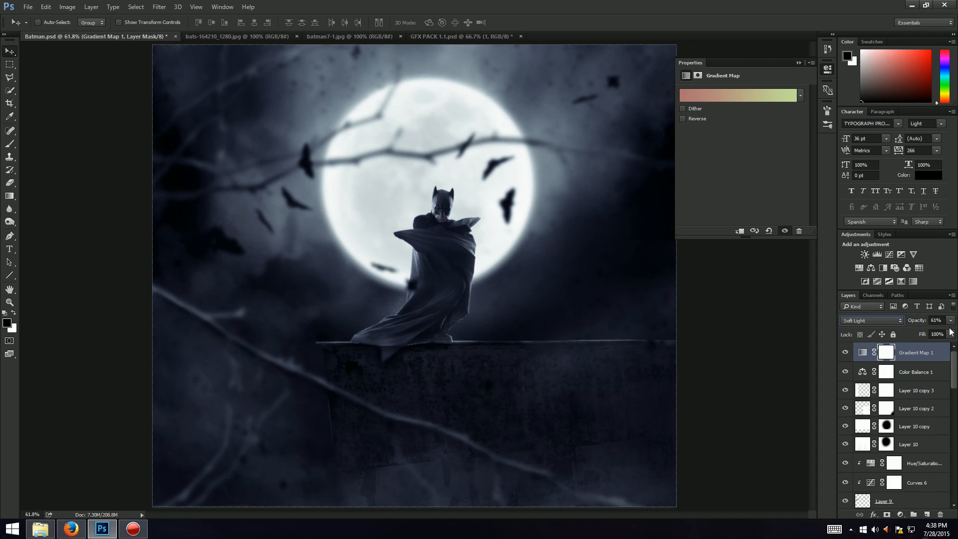
left_click(950, 320)
left_click(779, 28)
left_click(798, 62)
key("ctrl+j")
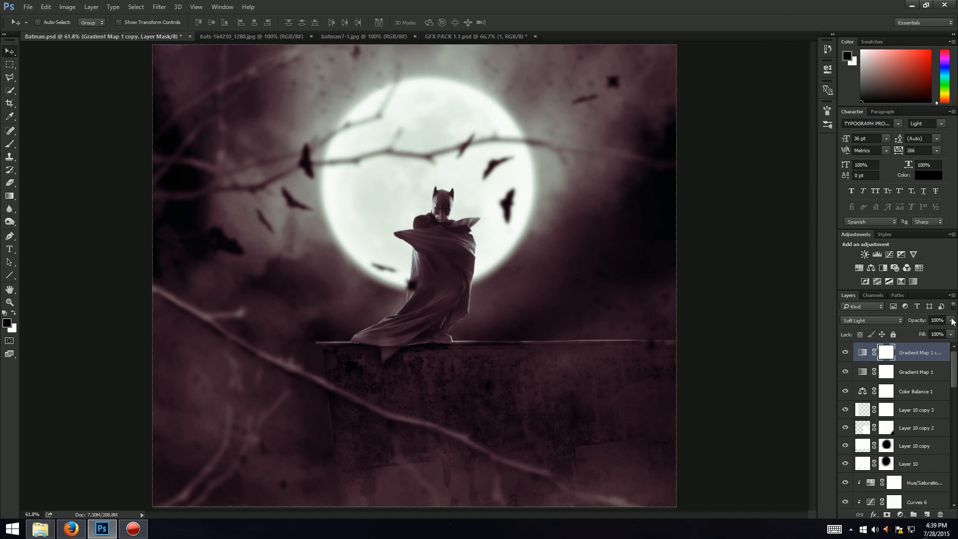
left_click_drag(952, 321, 915, 330)
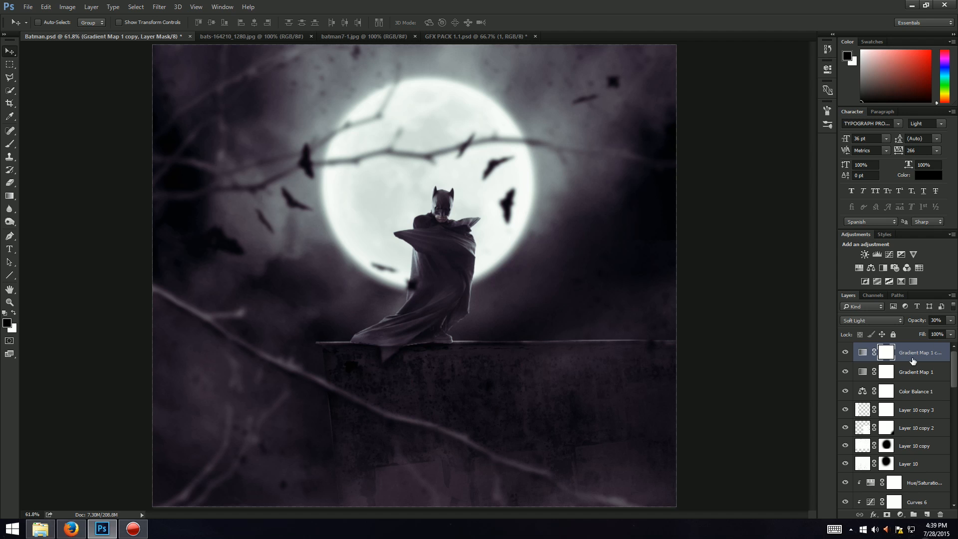
key("Delete")
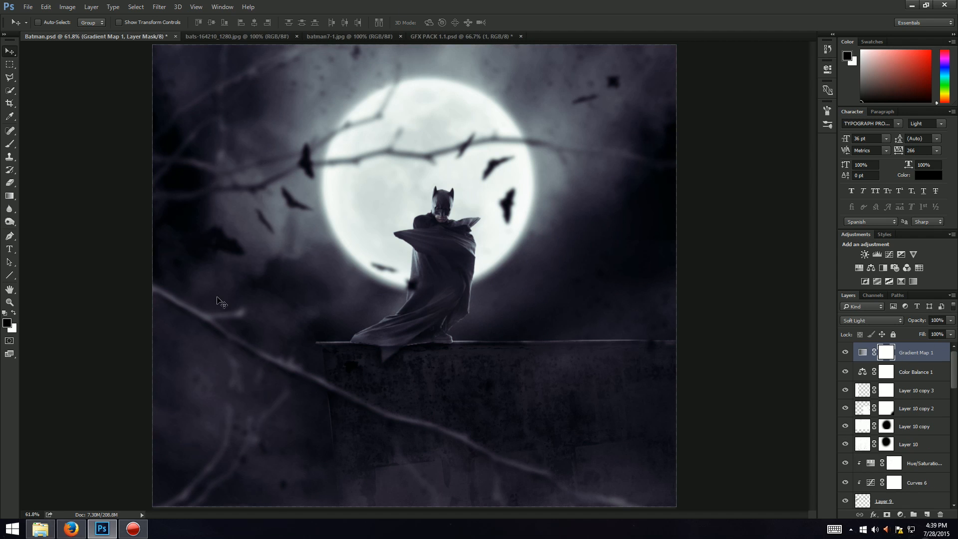
Step: On a new layer, fill a small rectangular selection in the bottom-right corner with black
key("m")
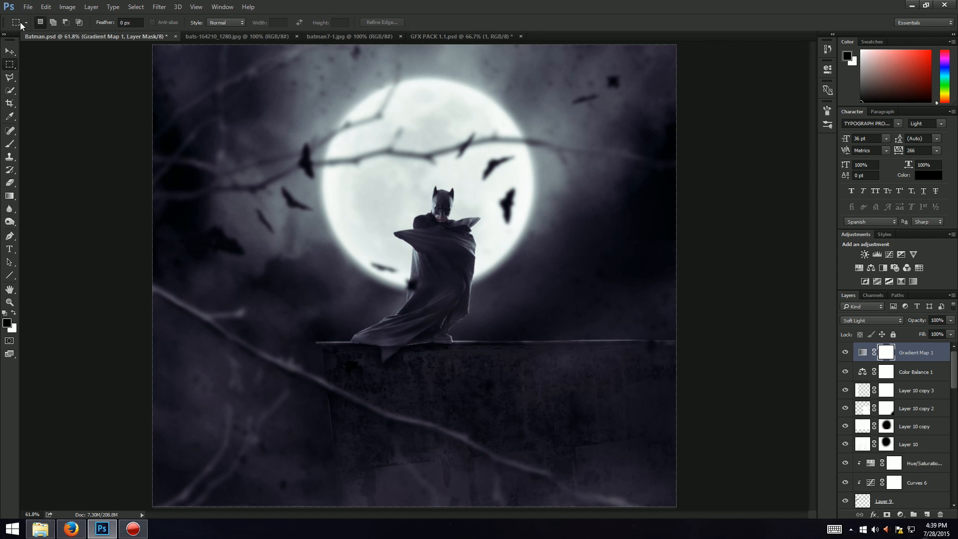
left_click_drag(604, 490, 677, 507)
key("g")
right_click(13, 200)
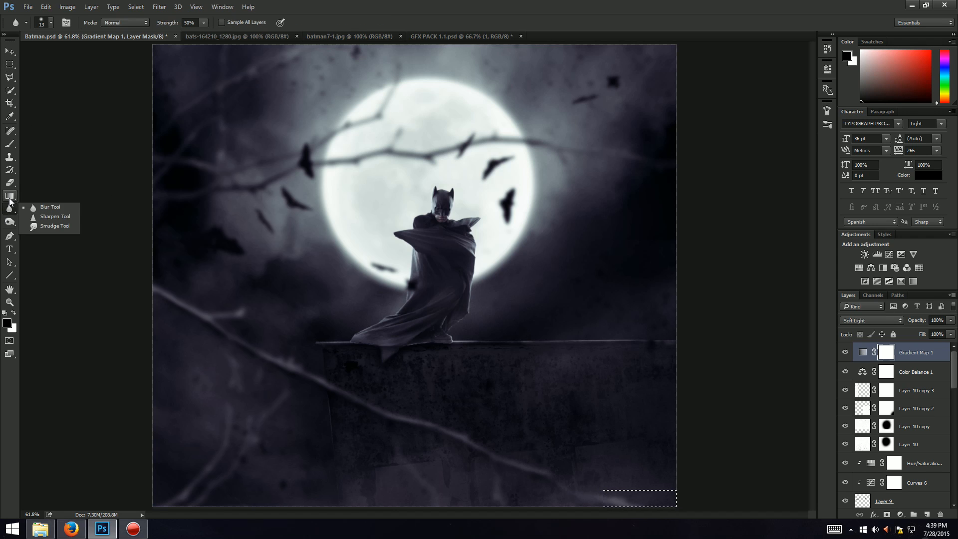
left_click(34, 205)
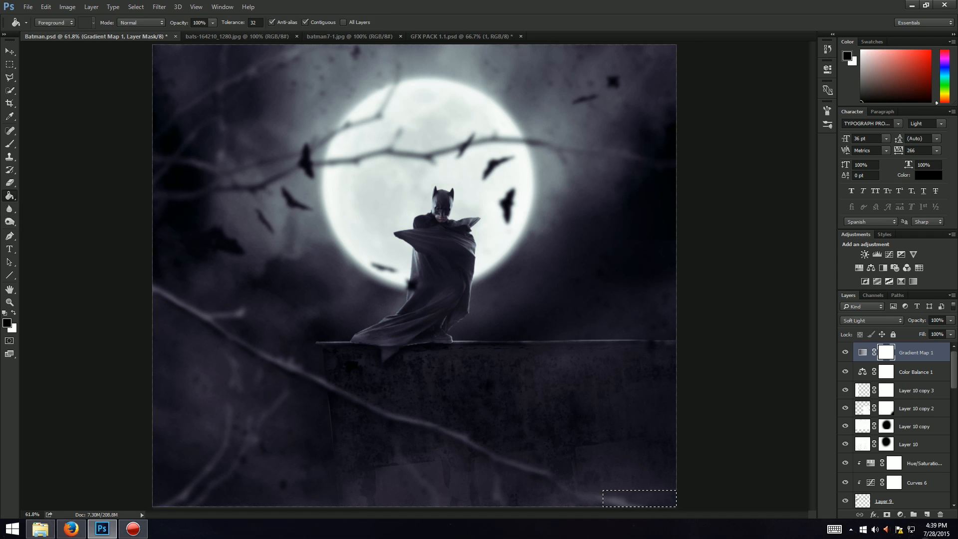
left_click(927, 515)
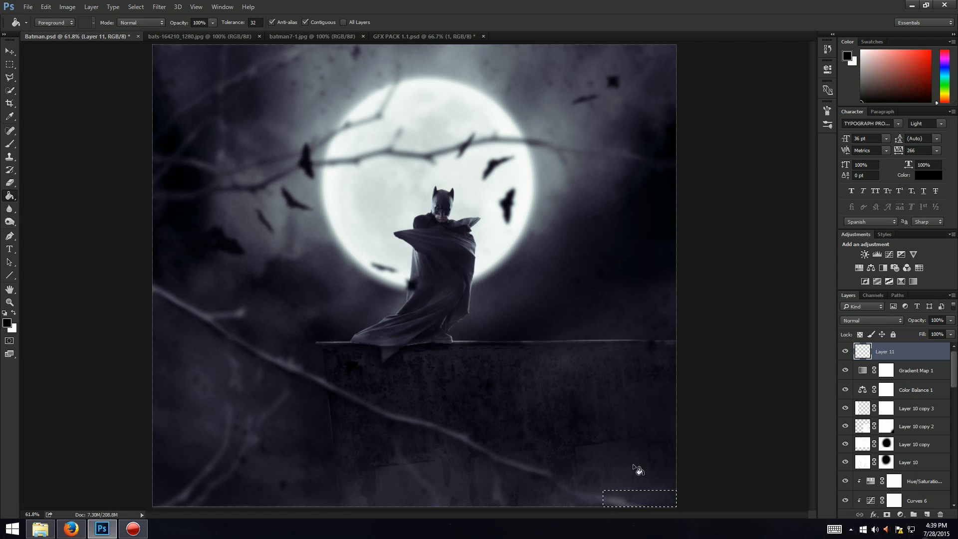
left_click(632, 502)
key("ctrl+d")
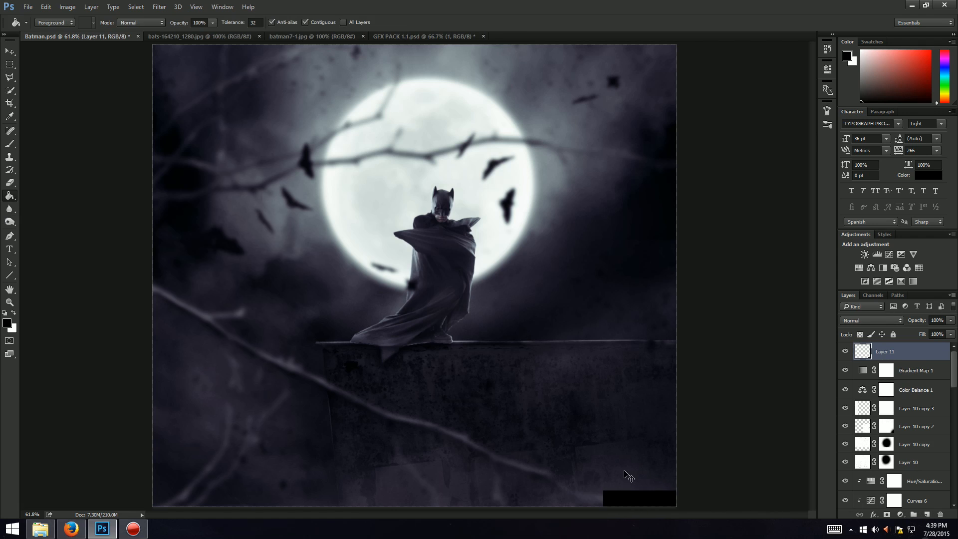
Step: Stretch the black rectangle further to the left with Free Transform
key("ctrl+t")
left_click_drag(599, 501, 580, 505)
key("Return")
Step: Add white text reading ACEDesign on the canvas
key("t")
left_click(355, 23)
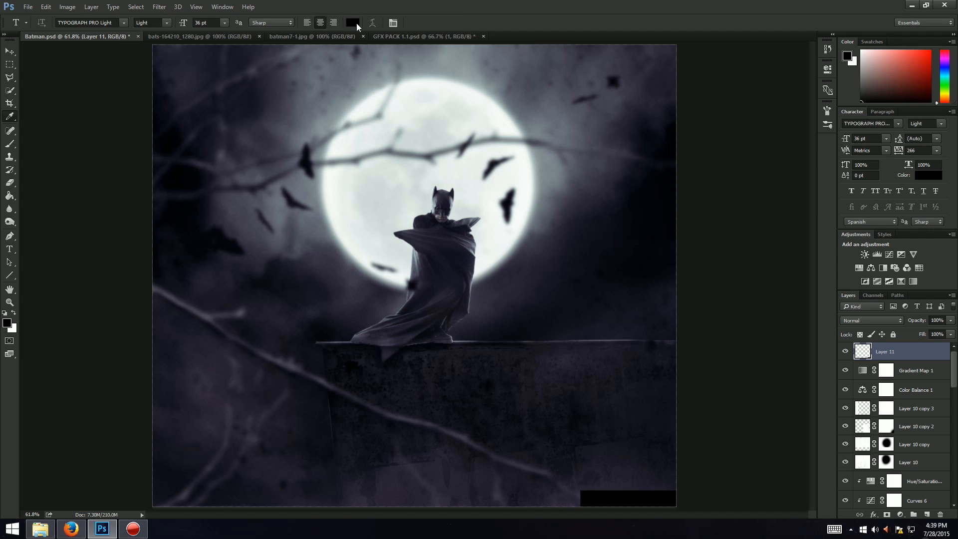
left_click_drag(567, 143, 470, 40)
key("Return")
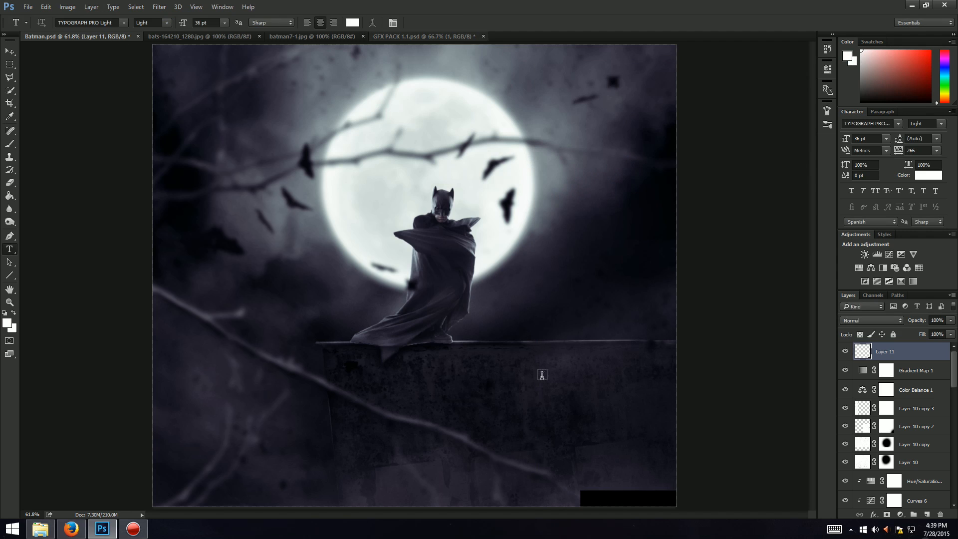
left_click(470, 387)
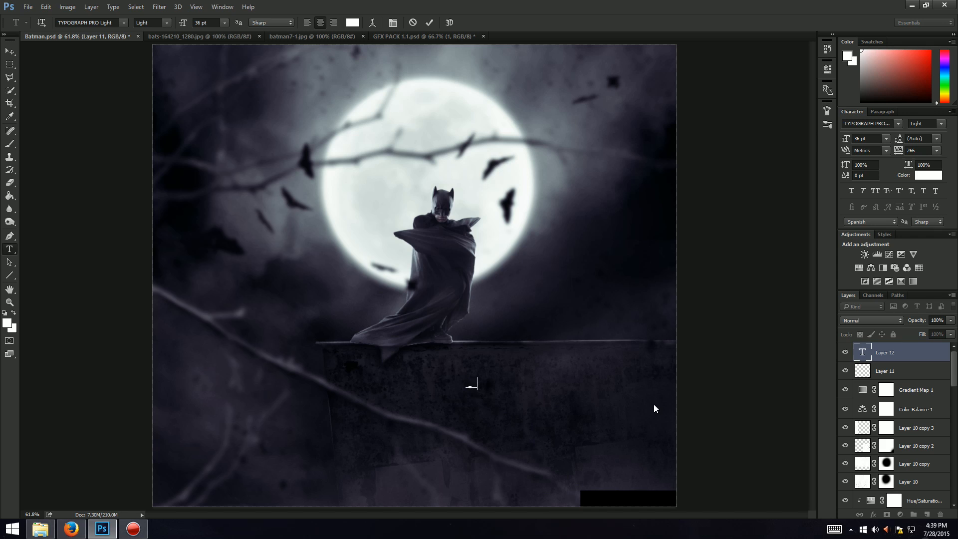
type("ACEDesign")
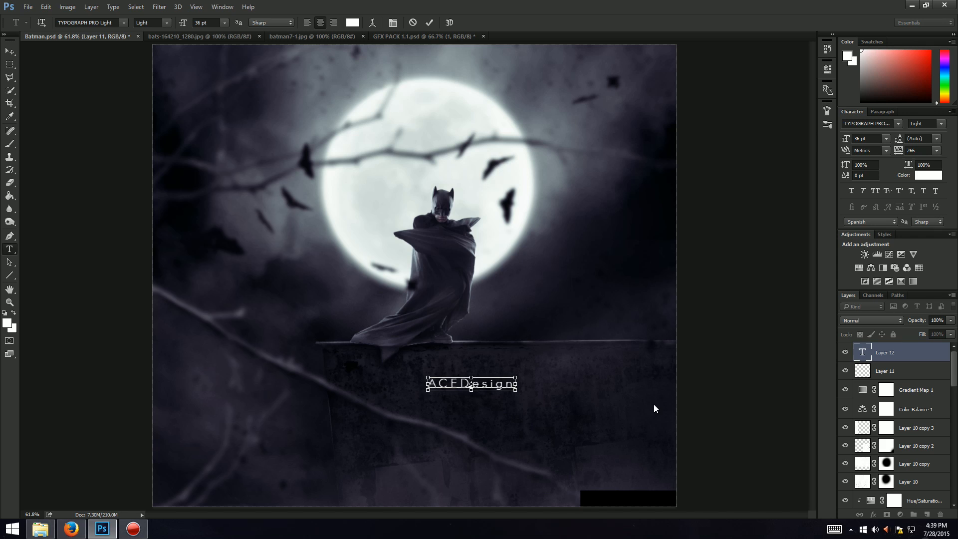
key("ctrl+Return")
Step: Move the ACEDesign text onto the black rectangle in the bottom-right corner
key("ctrl+t")
left_click_drag(496, 391, 656, 505)
key("Return")
Step: Set the text and black rectangle layers together to 31% opacity
key("t")
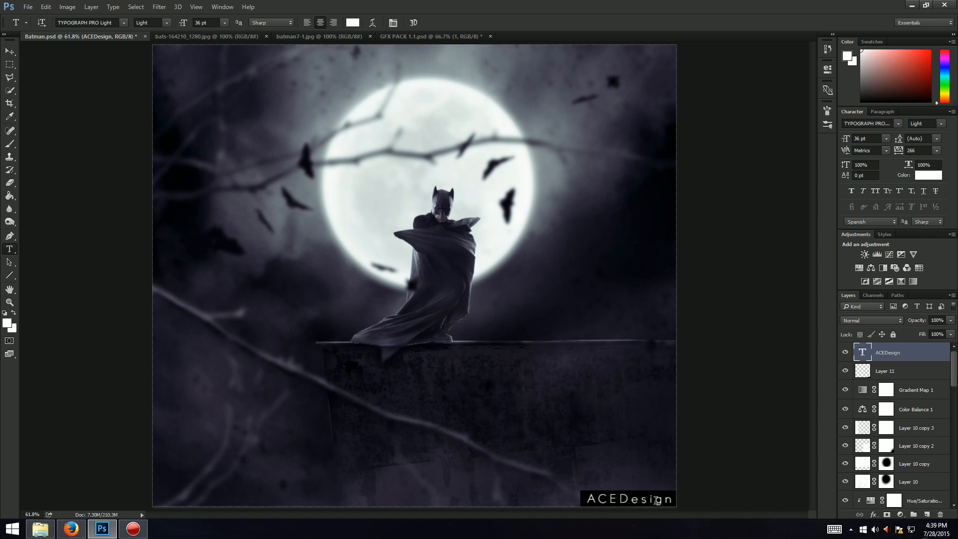
left_click(939, 371, "shift")
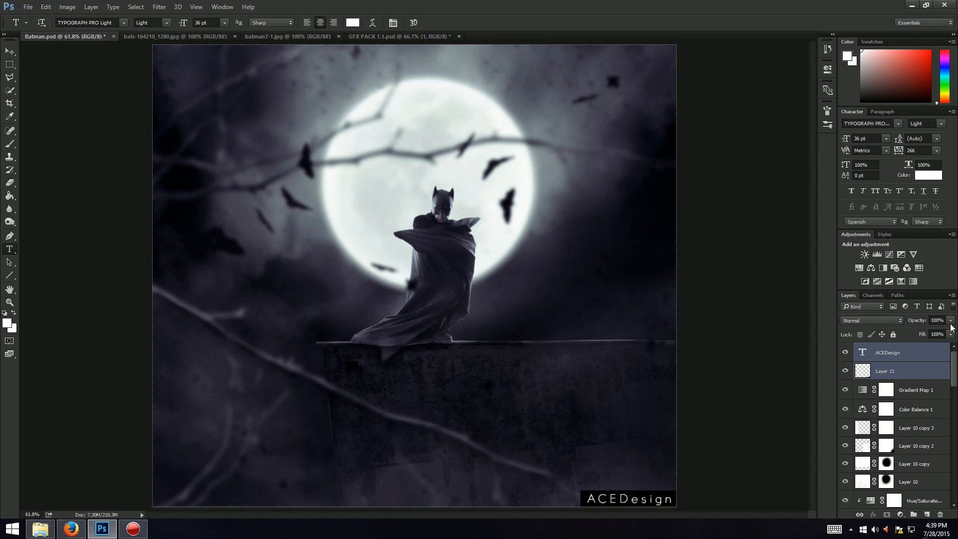
left_click_drag(921, 327, 918, 331)
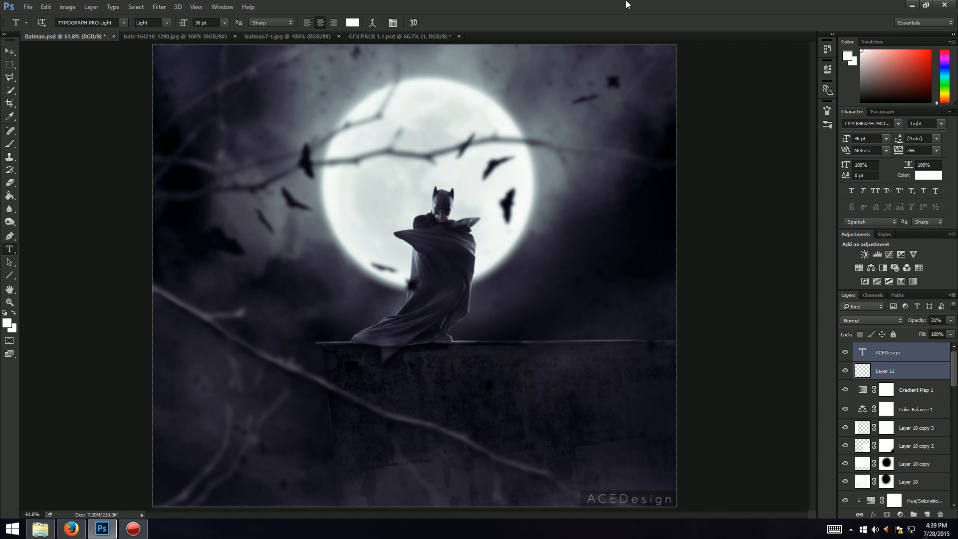
key("v")
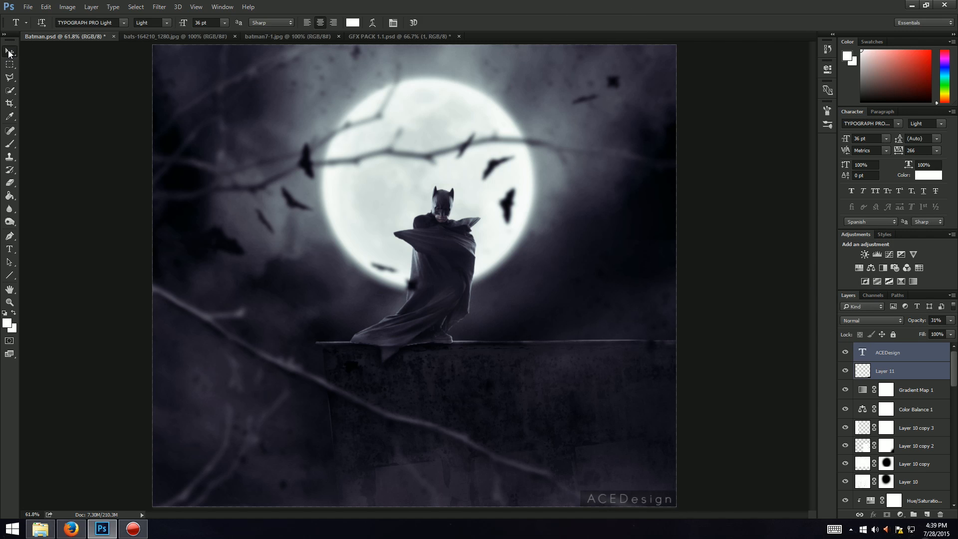